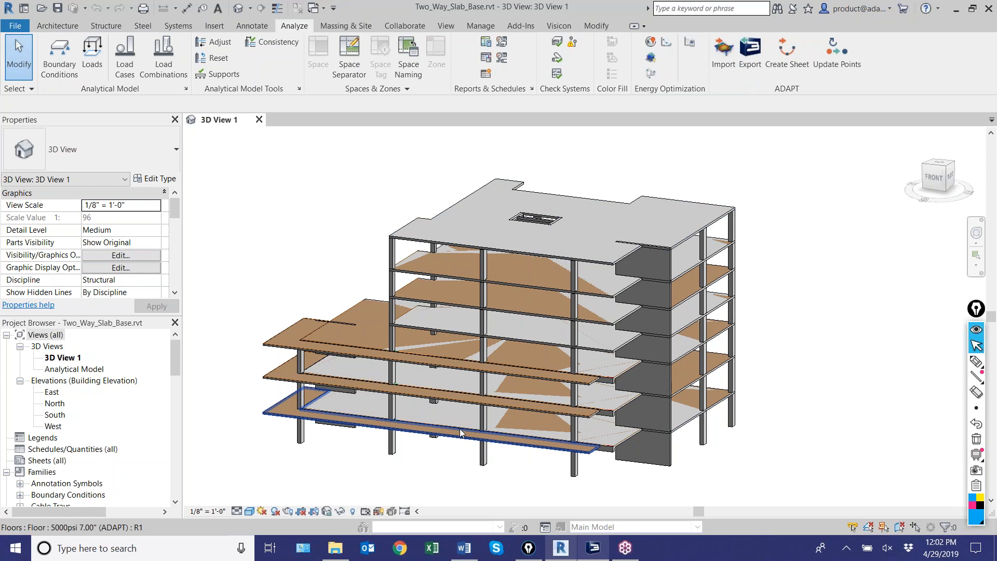
# Inspect the properties of the Level 3 perimeter floor slab in the 3D view, then clear the selection
pyautogui.moveTo(349, 469); pyautogui.dragTo(348, 449, button='middle')
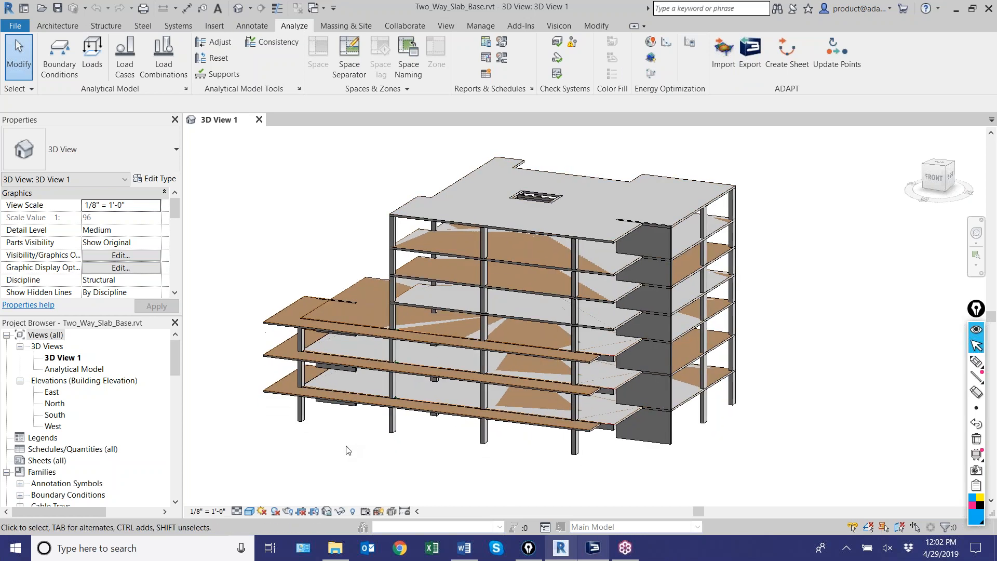
pyautogui.click(294, 307)
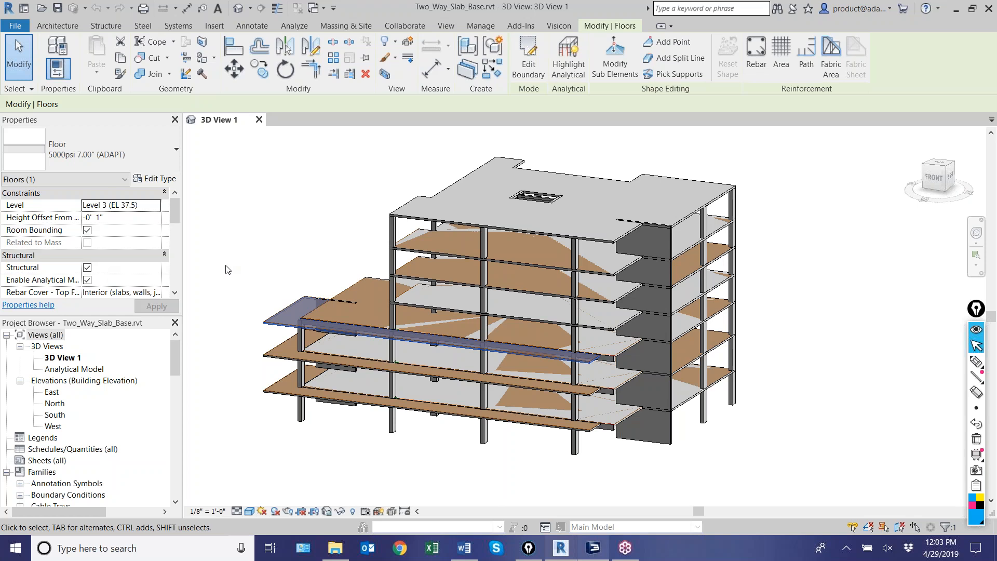
pyautogui.click(240, 263)
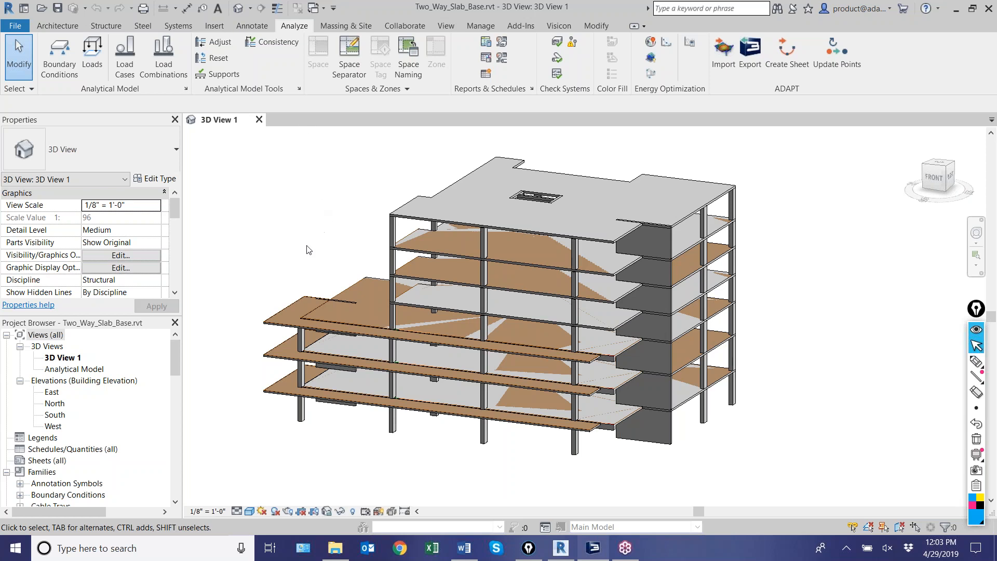
pyautogui.scroll(-1, 289, 252)
pyautogui.scroll(1, 289, 252)
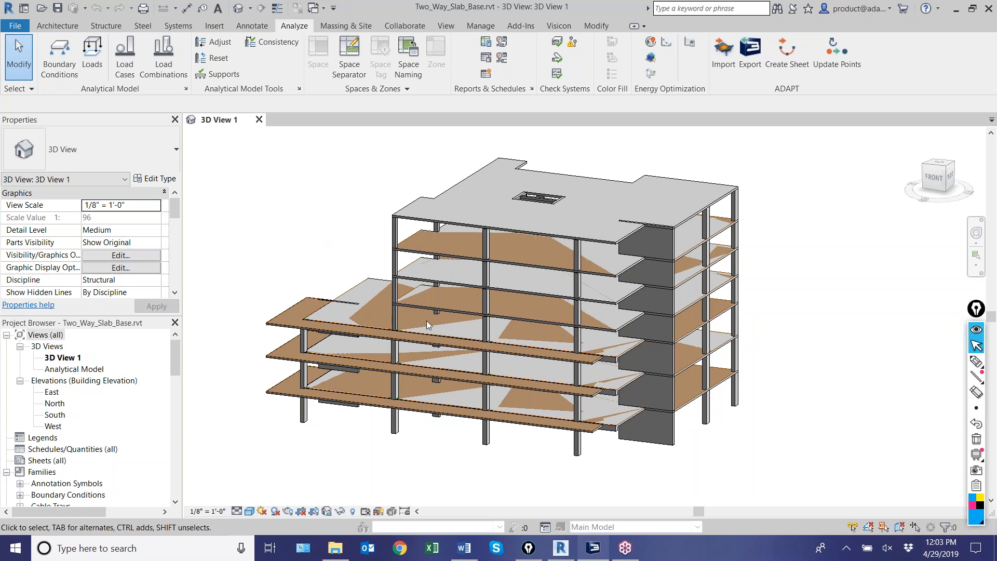
# Start the ADAPT export of the model using the default b & h column parameter names
pyautogui.click(749, 59)
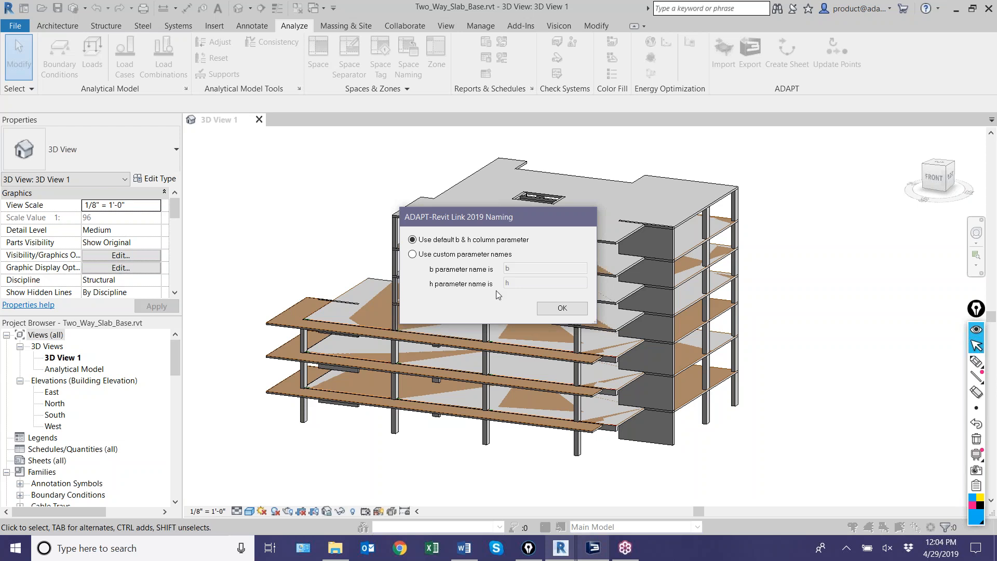
pyautogui.click(418, 255)
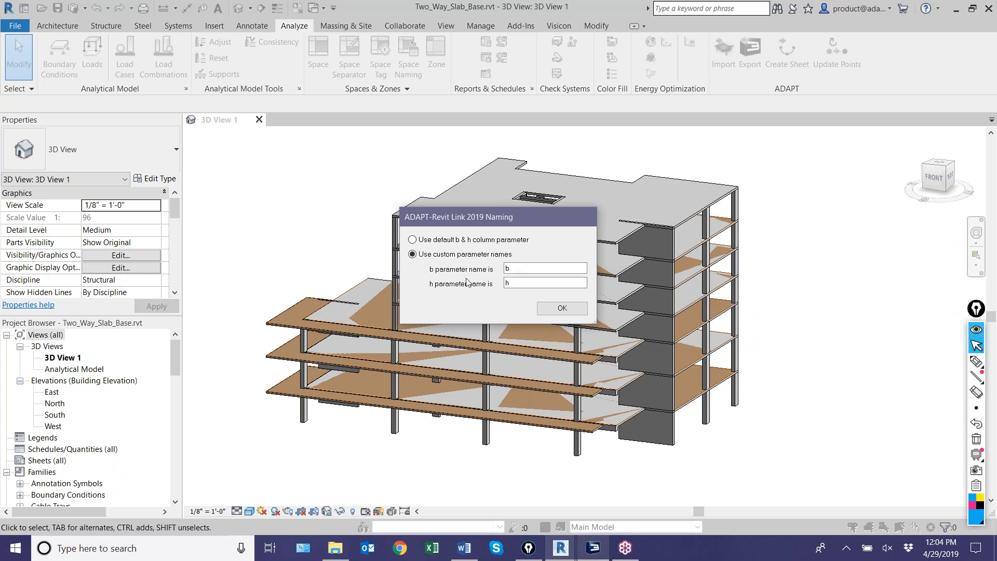
pyautogui.click(450, 242)
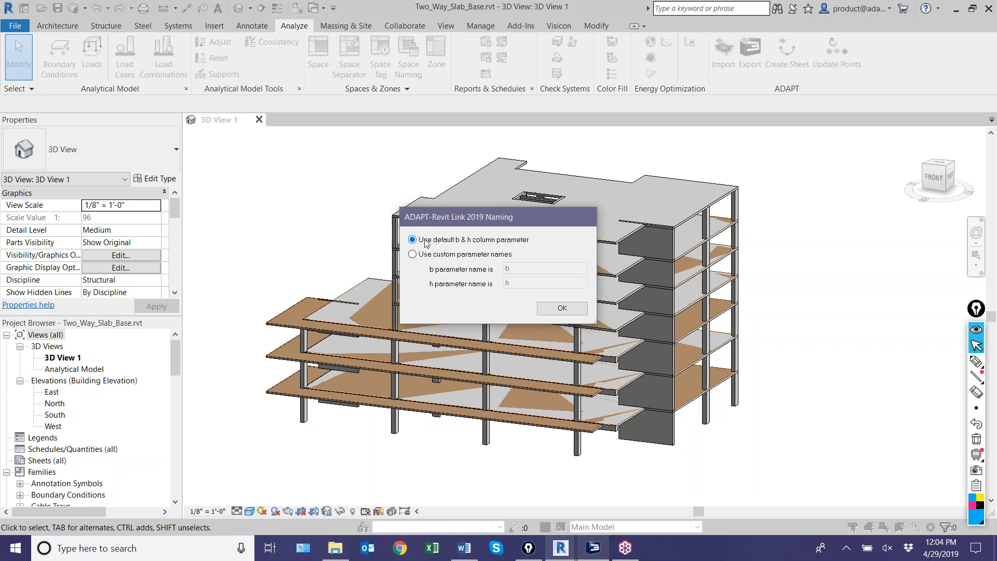
pyautogui.click(573, 309)
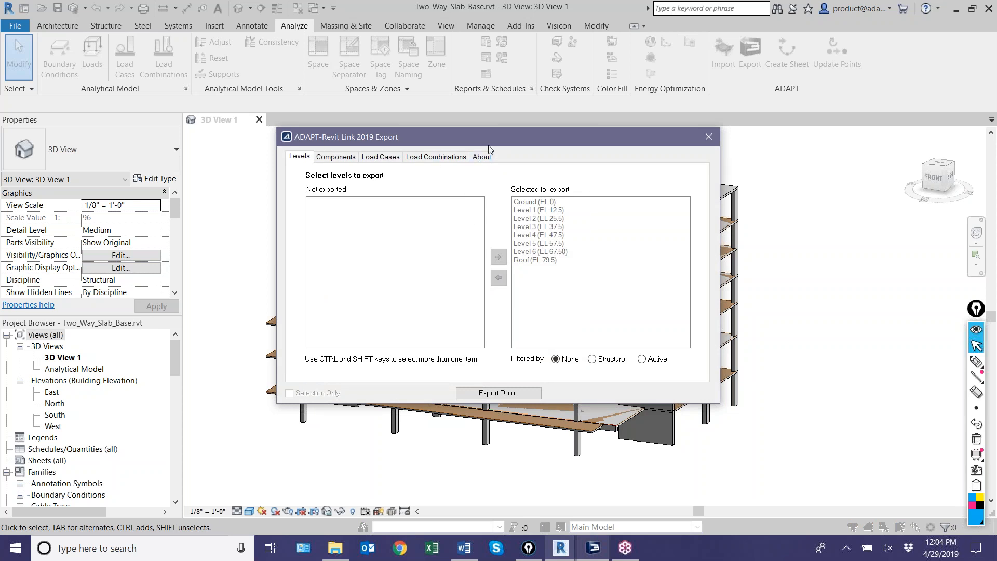
# Try the Structural level filter, then set the export levels to be filtered by Active
pyautogui.moveTo(493, 139); pyautogui.dragTo(446, 155)
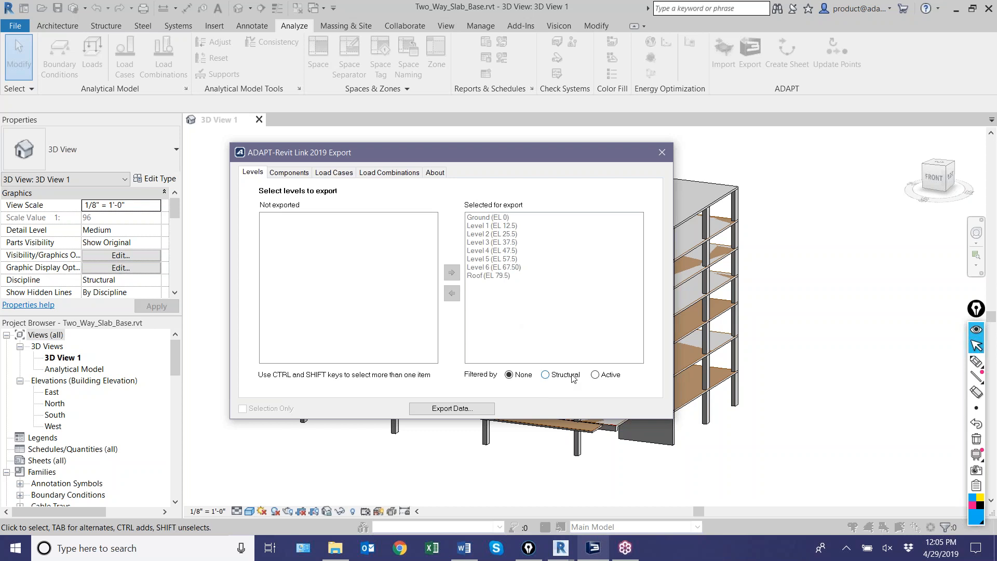
pyautogui.click(595, 376)
pyautogui.click(545, 375)
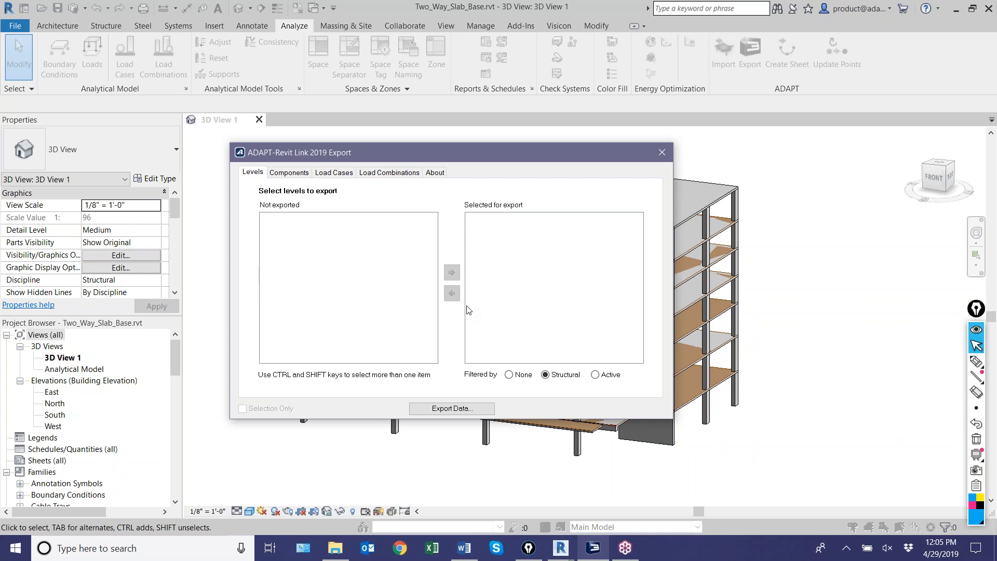
pyautogui.click(596, 375)
# Review the components and load cases for export, and move all load combinations from Initial through Strength(Dead Load Only) to Not exported
pyautogui.click(287, 173)
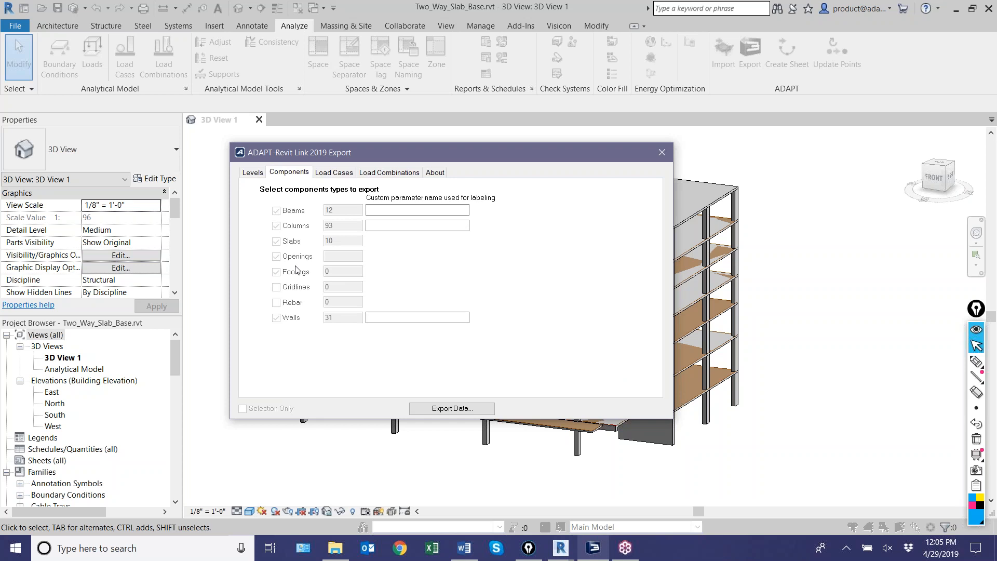
pyautogui.click(326, 176)
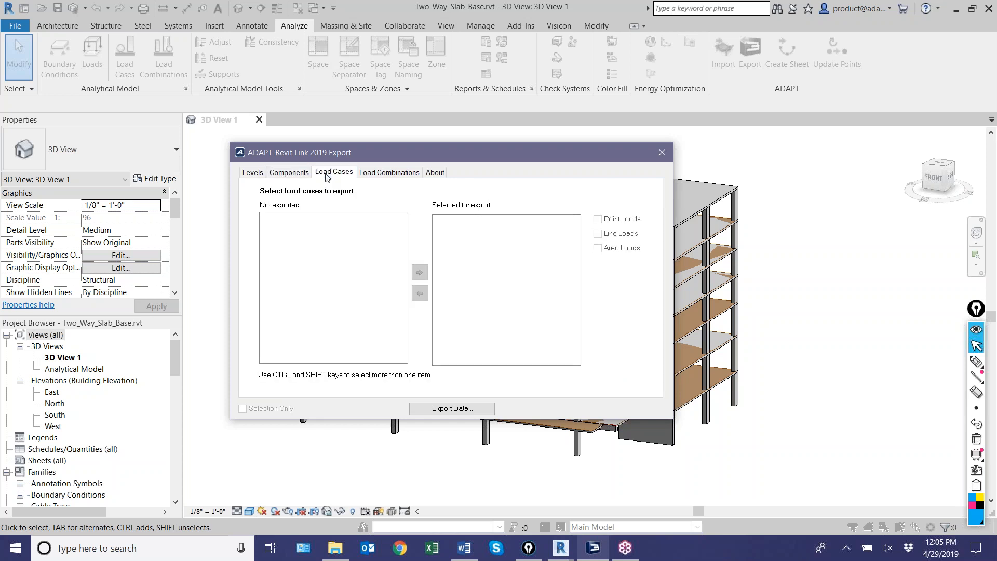
pyautogui.click(389, 173)
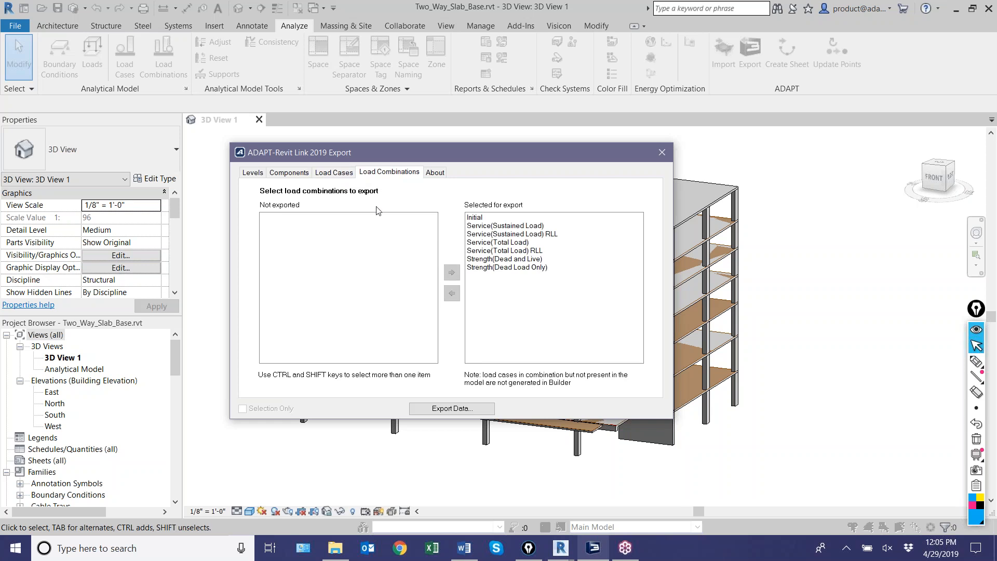
pyautogui.click(480, 220)
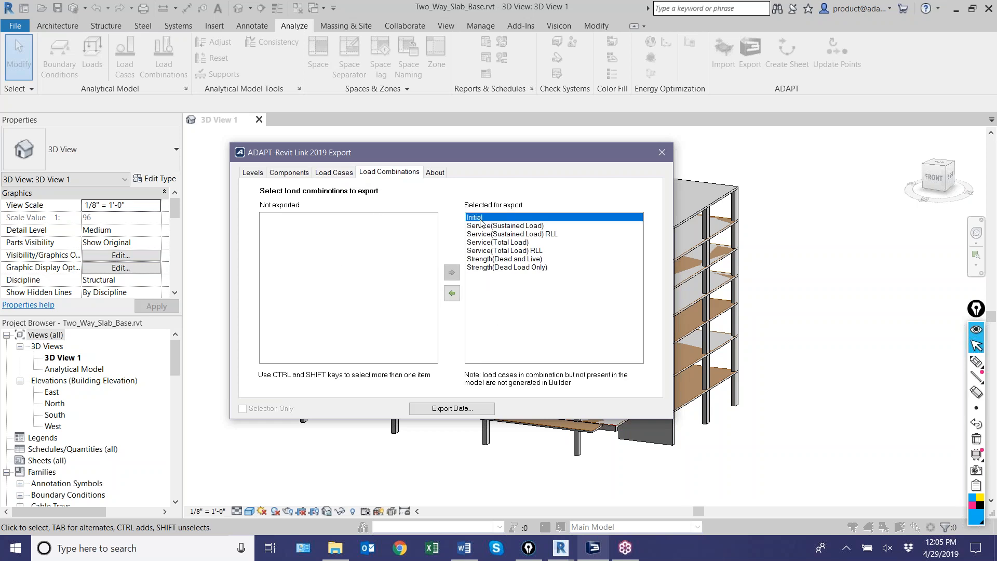
pyautogui.moveTo(481, 220); pyautogui.dragTo(481, 267)
pyautogui.click(452, 293)
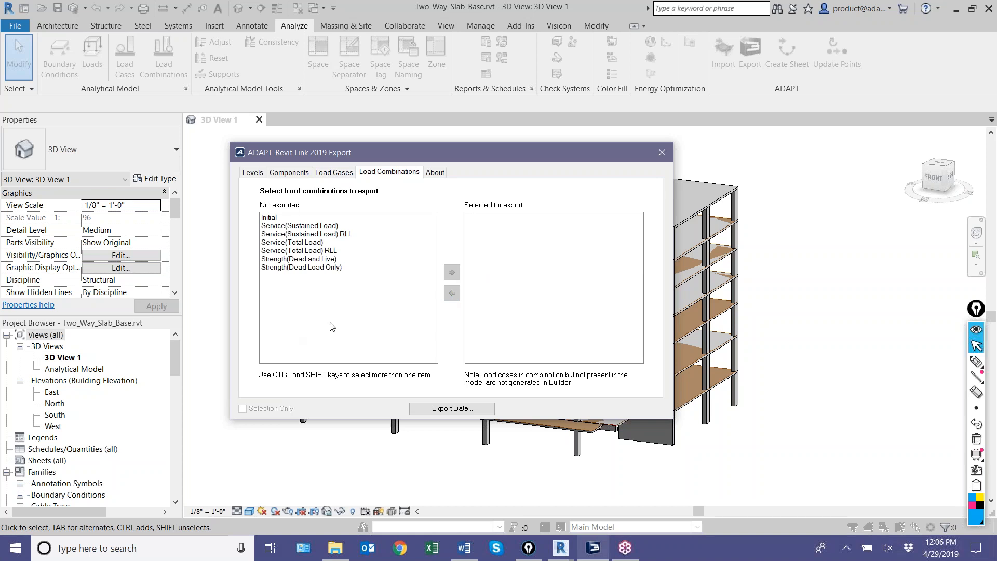
# Export the data to Revit_To_ADAPT1.INP in the webinar 1 - Two-Way Slab Part 1 folder, replacing the existing file
pyautogui.click(433, 409)
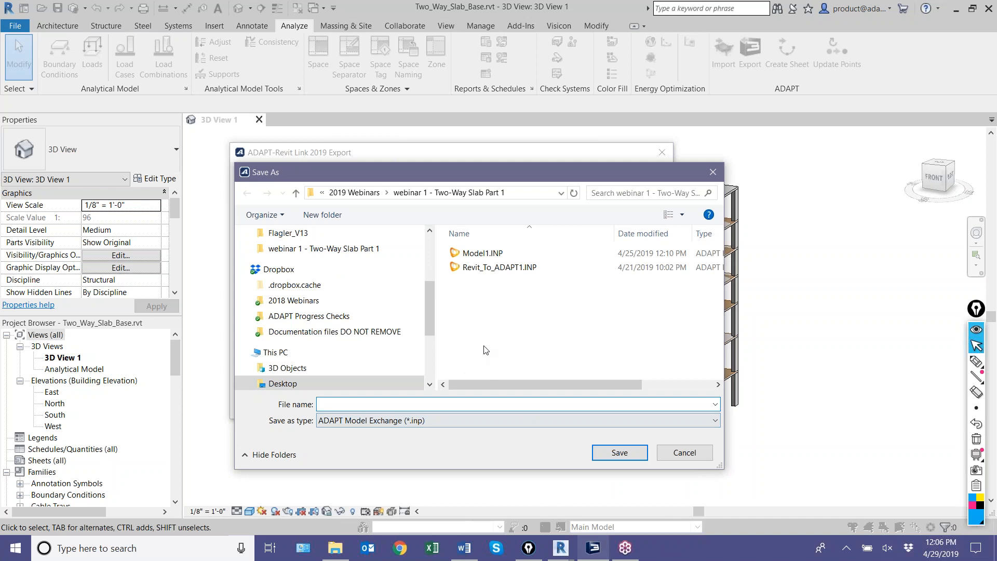
pyautogui.click(477, 268)
pyautogui.doubleClick(478, 272)
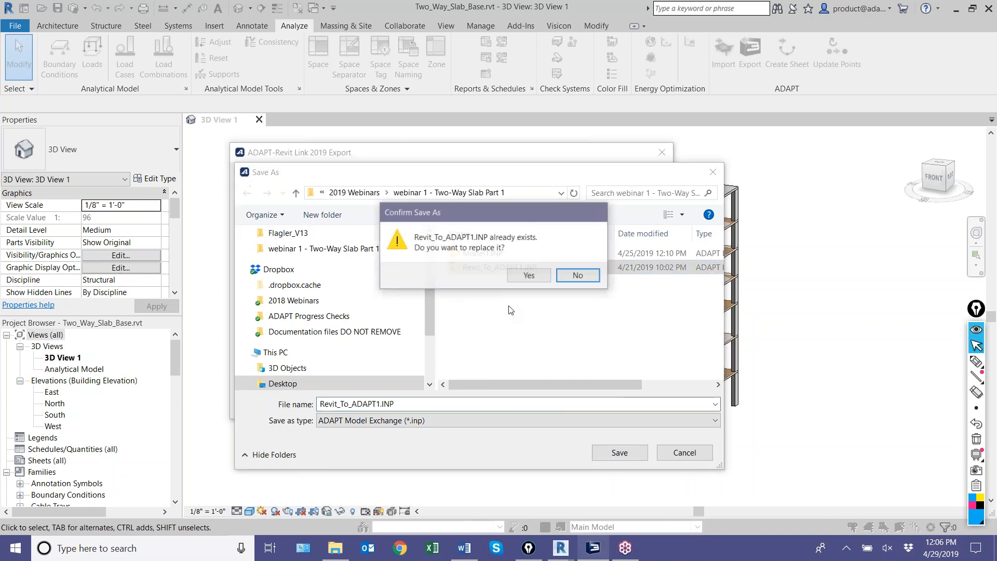
pyautogui.click(527, 277)
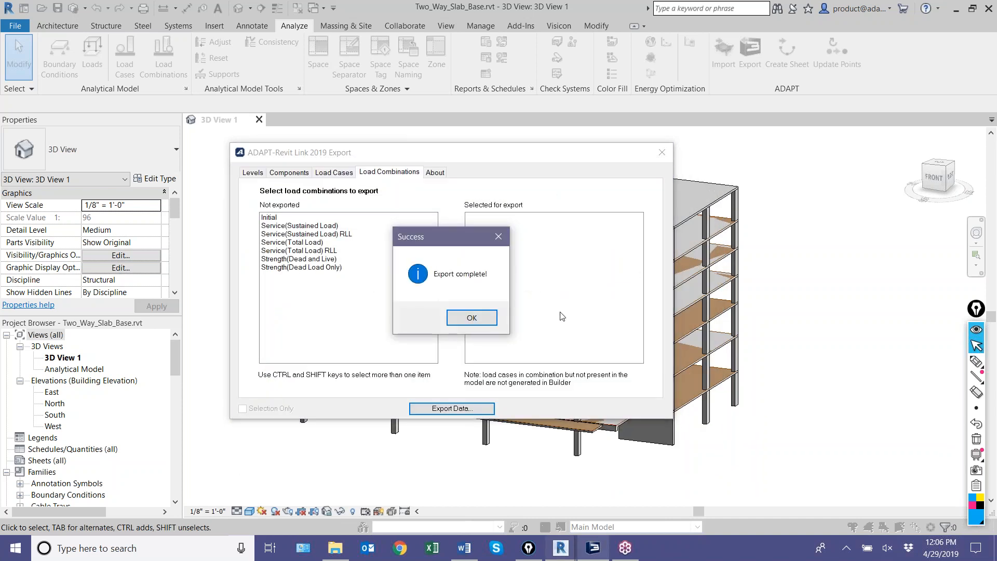
pyautogui.click(472, 316)
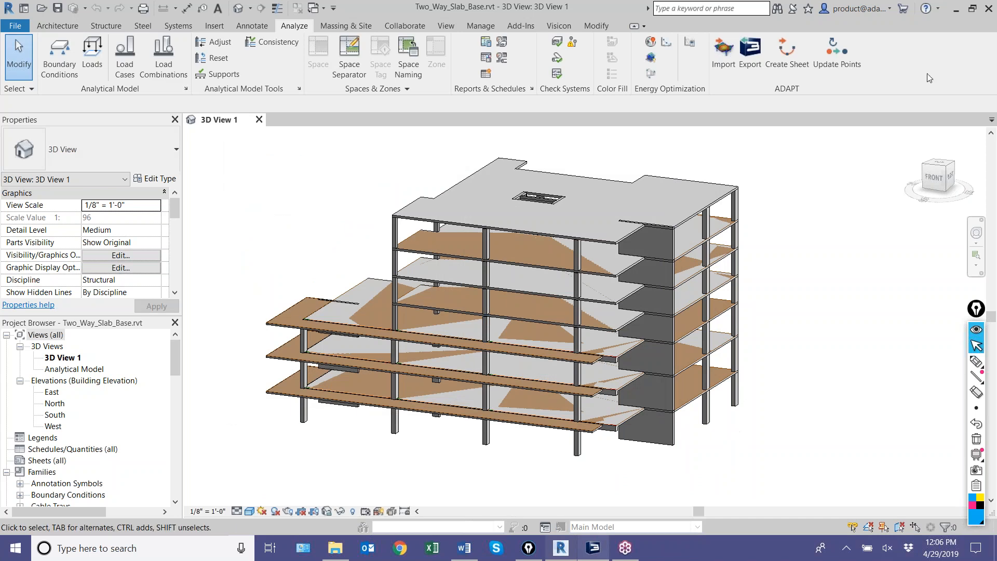
# Minimize Revit and close the running ADAPT-Builder session
pyautogui.click(956, 8)
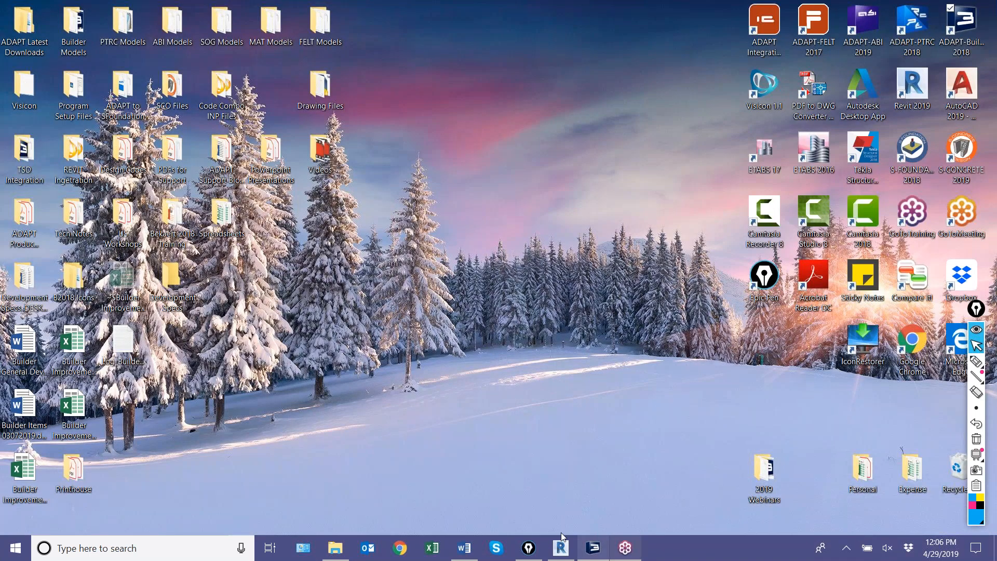
pyautogui.click(591, 546)
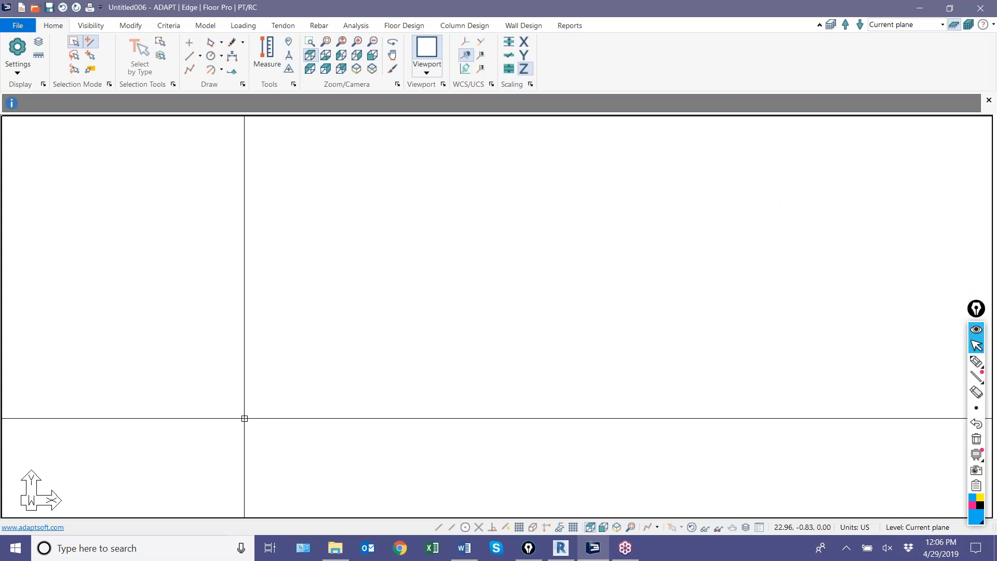
pyautogui.click(16, 29)
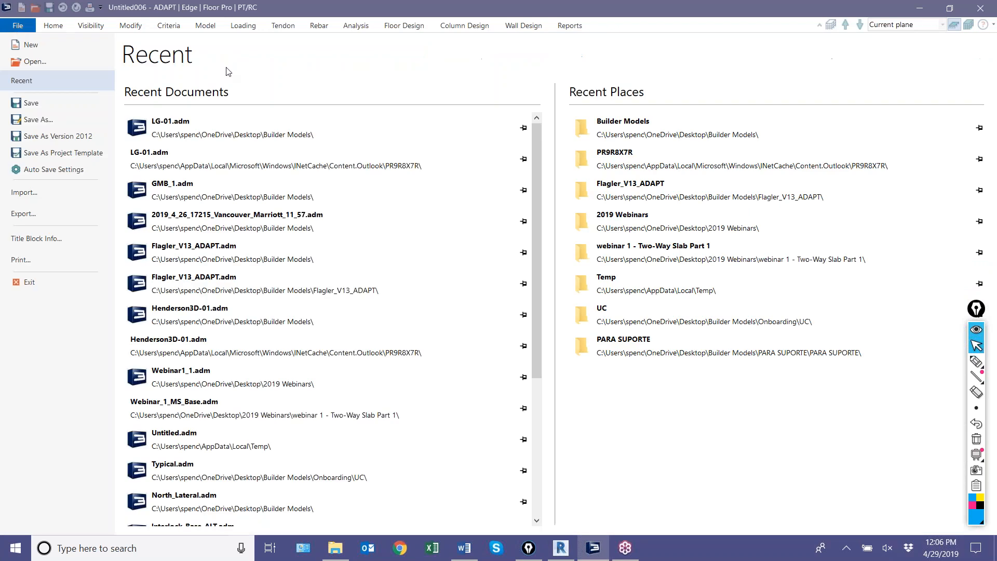
pyautogui.click(985, 10)
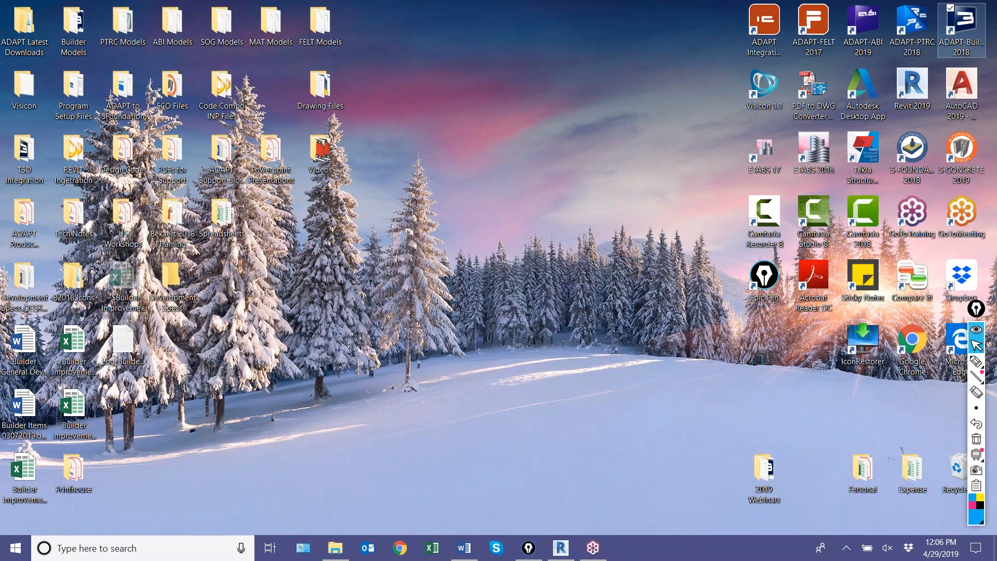
# Launch ADAPT-Builder 2018 in Floor Pro, PT/RC mode with US units and Edge switched off
pyautogui.doubleClick(940, 26)
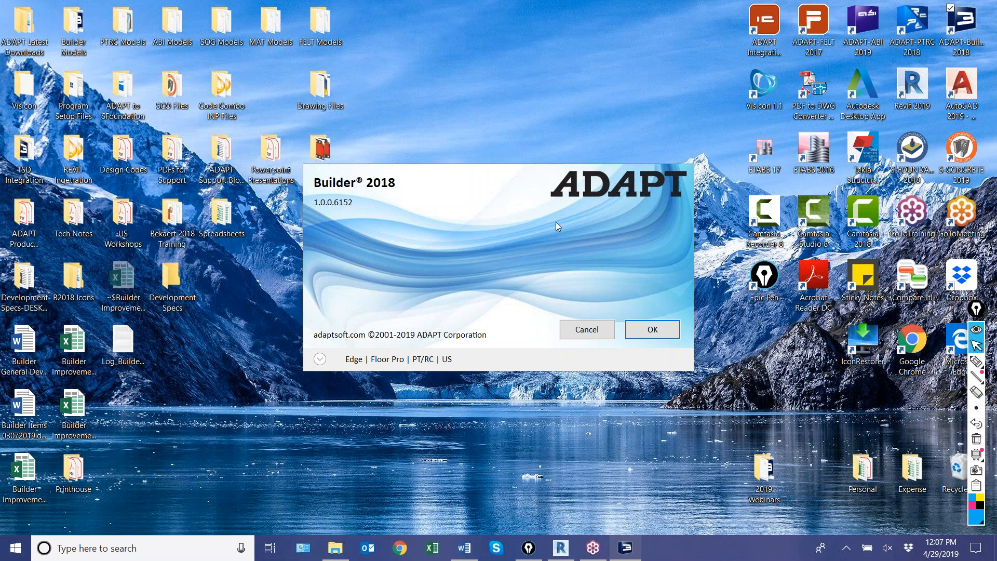
pyautogui.click(319, 358)
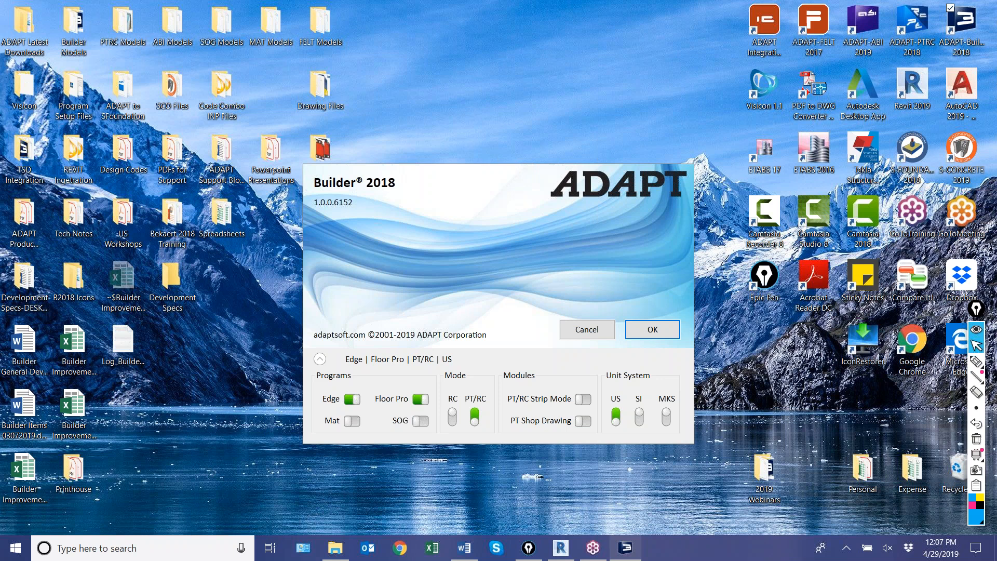
pyautogui.click(352, 400)
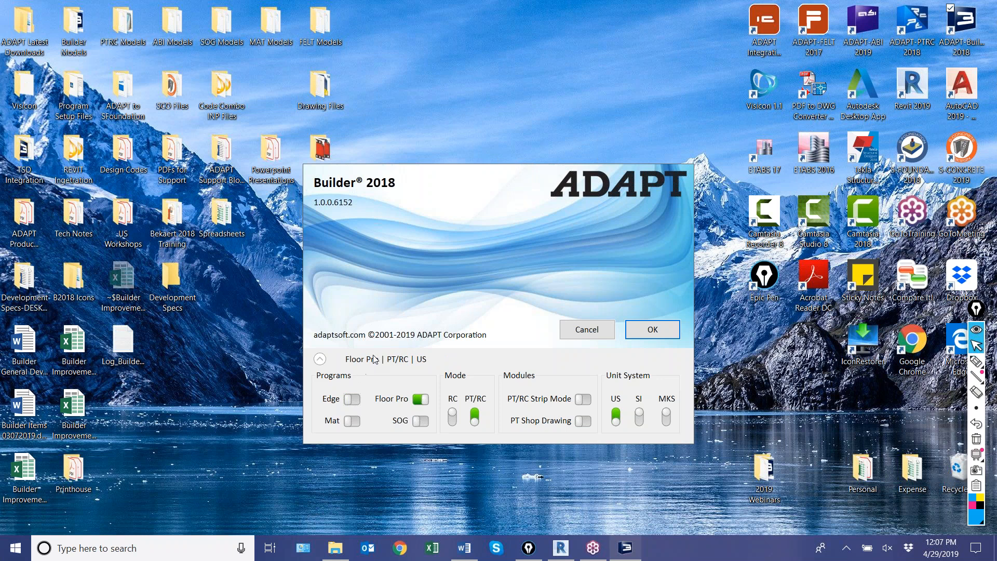
pyautogui.click(657, 332)
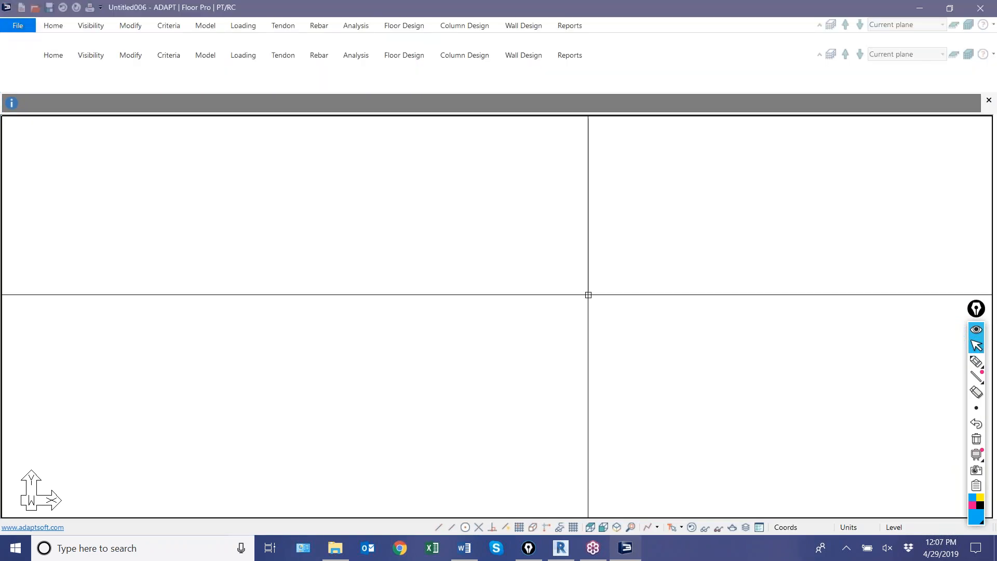
# Import the INP file Revit_To_ADAPT1.INP from the webinar 1 - Two-Way Slab Part 1 folder
pyautogui.click(18, 26)
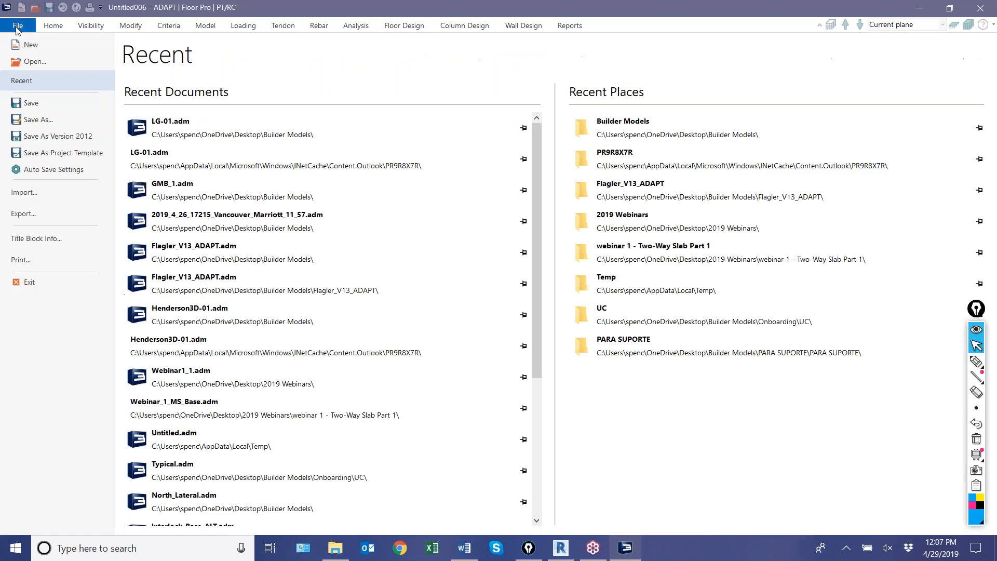
pyautogui.click(24, 193)
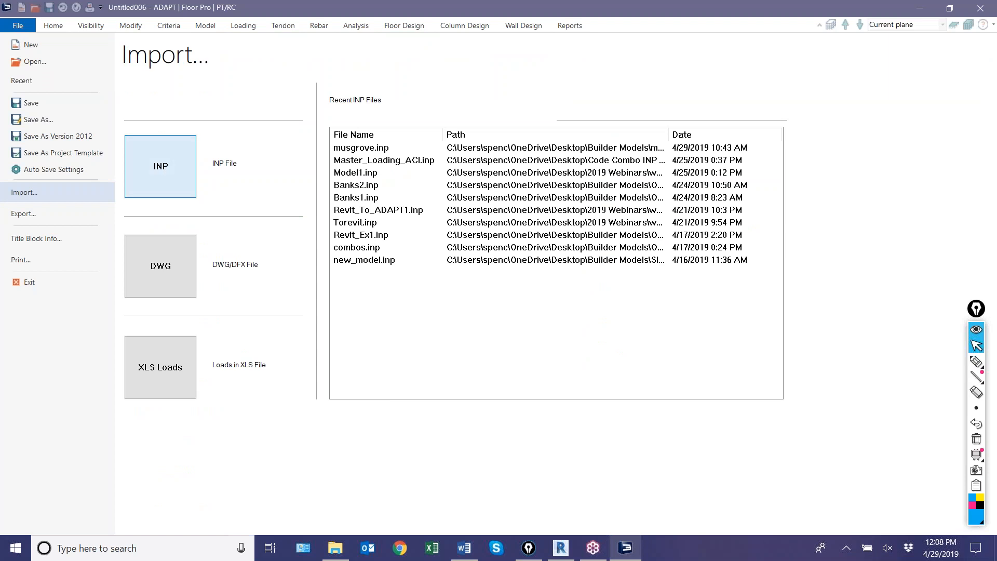
pyautogui.click(164, 166)
pyautogui.click(163, 163)
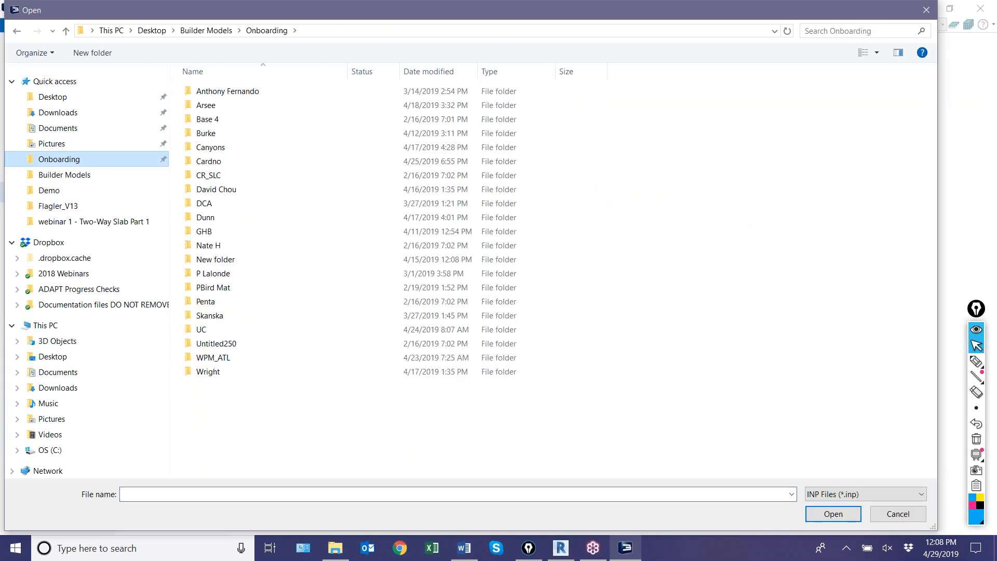
pyautogui.click(82, 222)
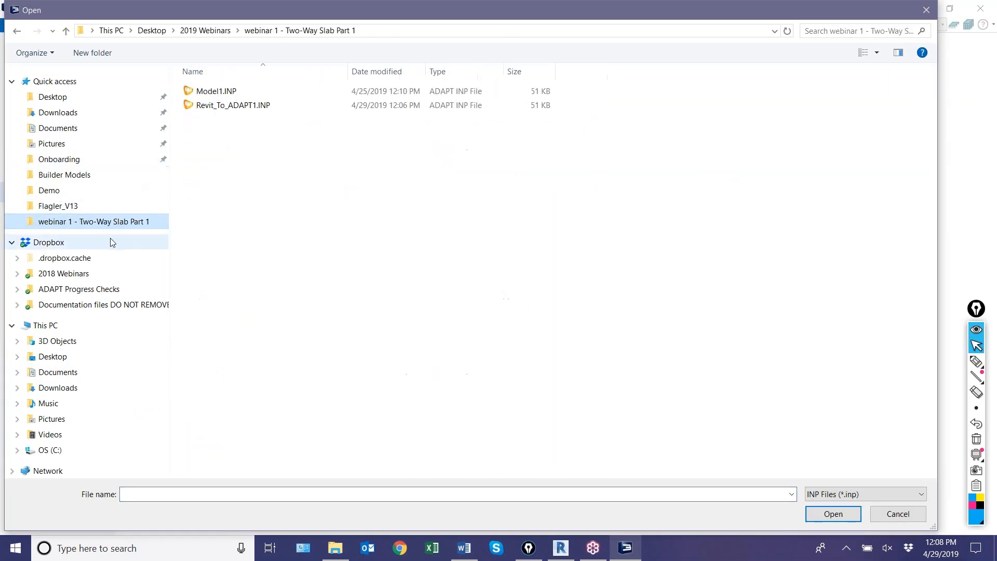
pyautogui.doubleClick(217, 106)
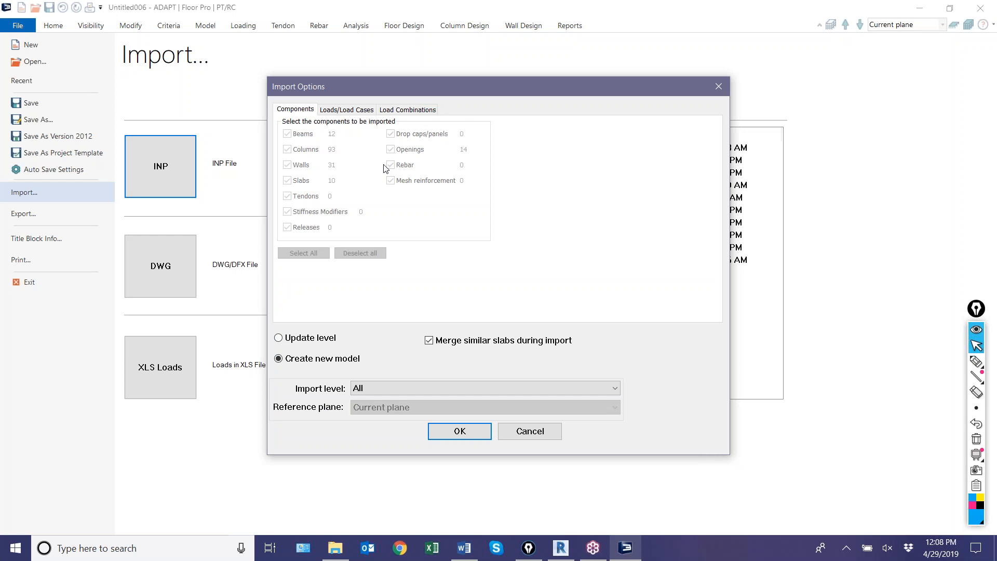
# Set the import level to Level 3 (EL 37.5) in the import options
pyautogui.click(377, 389)
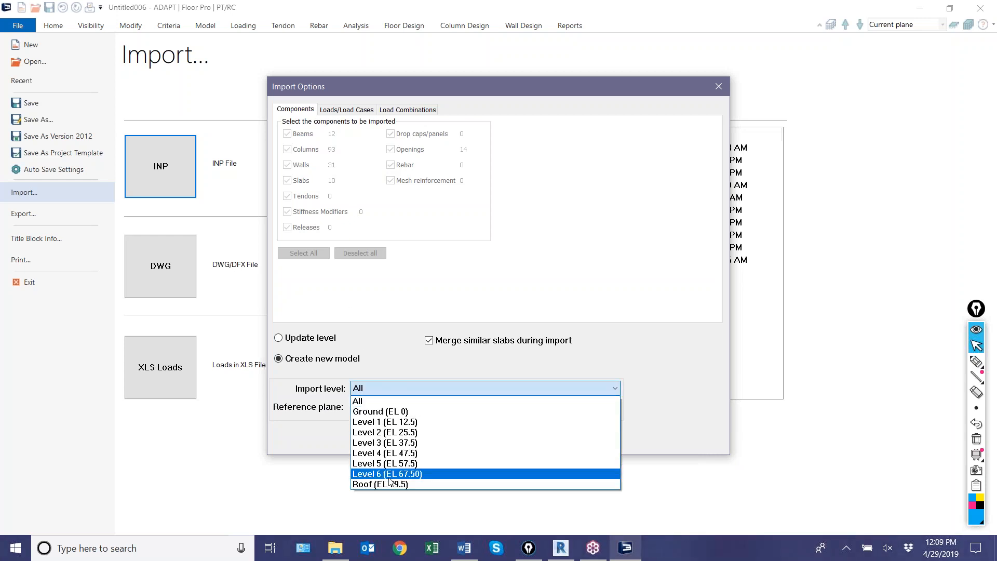
pyautogui.click(379, 443)
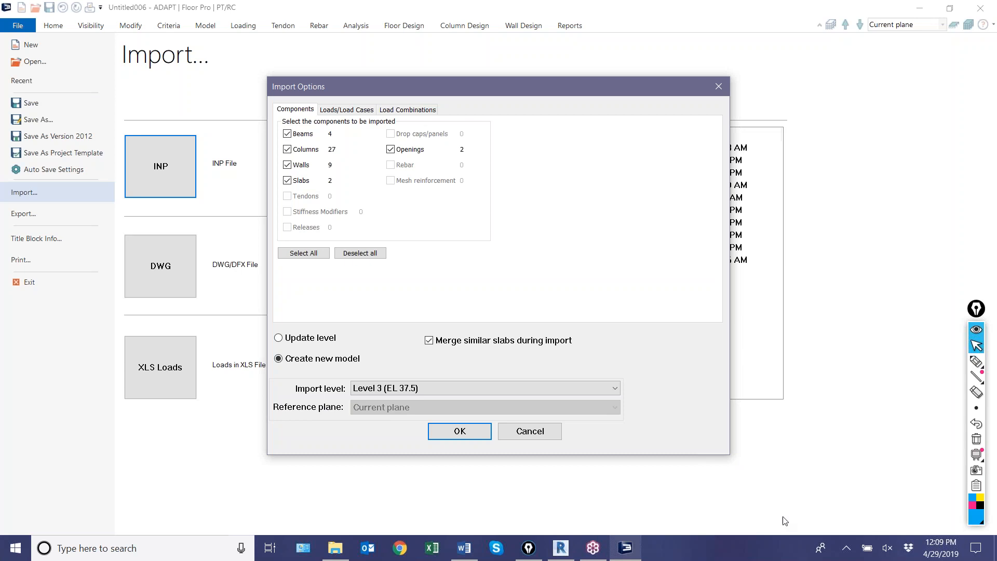
pyautogui.click(525, 552)
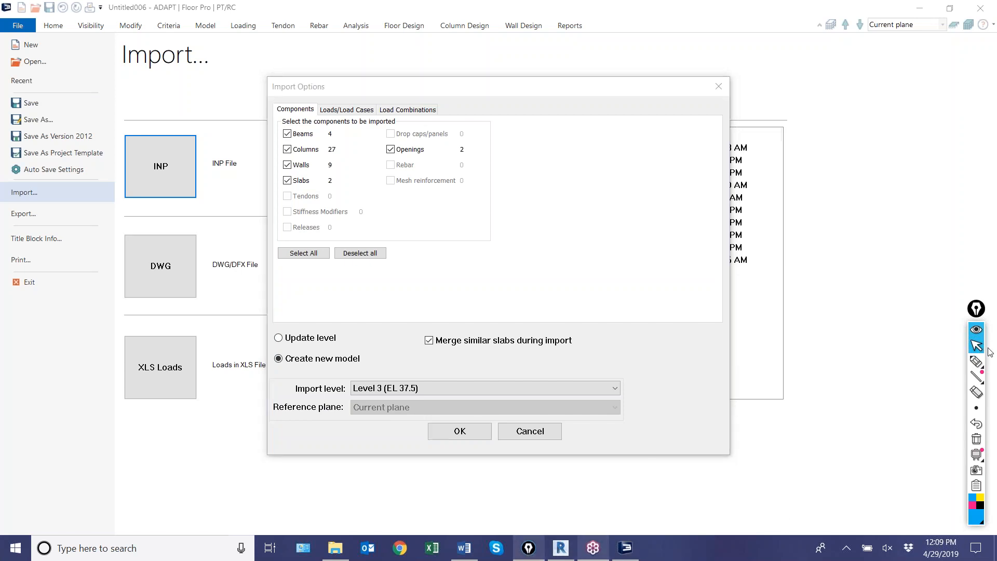
pyautogui.click(976, 363)
pyautogui.moveTo(318, 252)
pyautogui.mouseDown()
pyautogui.moveTo(56, 253)
pyautogui.moveTo(69, 284)
pyautogui.mouseUp()
pyautogui.moveTo(83, 140); pyautogui.dragTo(340, 111)
pyautogui.moveTo(52, 112); pyautogui.dragTo(48, 161)
pyautogui.moveTo(20, 114); pyautogui.dragTo(120, 105)
pyautogui.moveTo(99, 385); pyautogui.dragTo(339, 385)
pyautogui.moveTo(46, 382); pyautogui.dragTo(52, 404)
pyautogui.moveTo(43, 381)
pyautogui.mouseDown()
pyautogui.moveTo(60, 383)
pyautogui.moveTo(51, 404)
pyautogui.mouseUp()
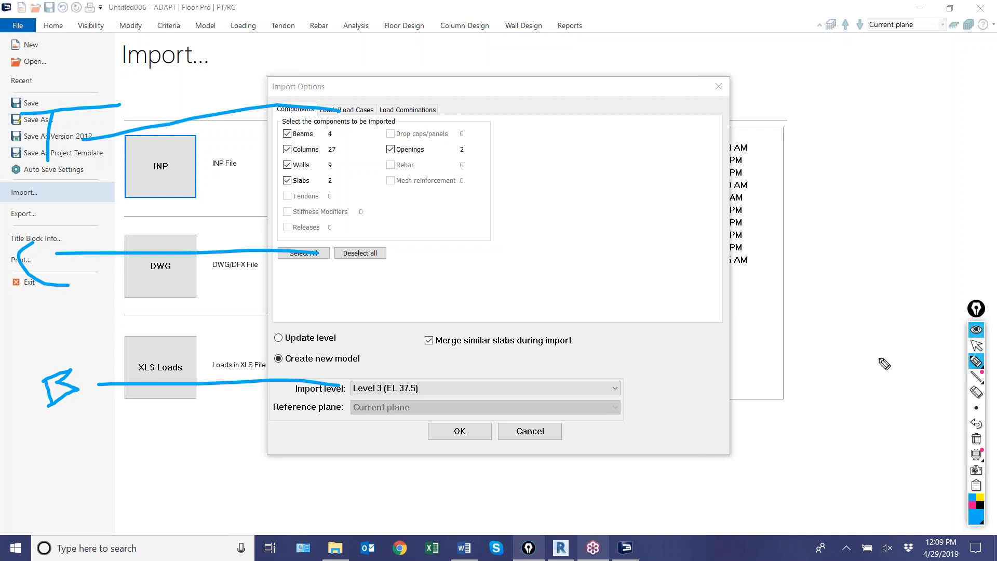
pyautogui.moveTo(621, 316)
pyautogui.mouseDown()
pyautogui.moveTo(338, 247)
pyautogui.moveTo(388, 272)
pyautogui.mouseUp()
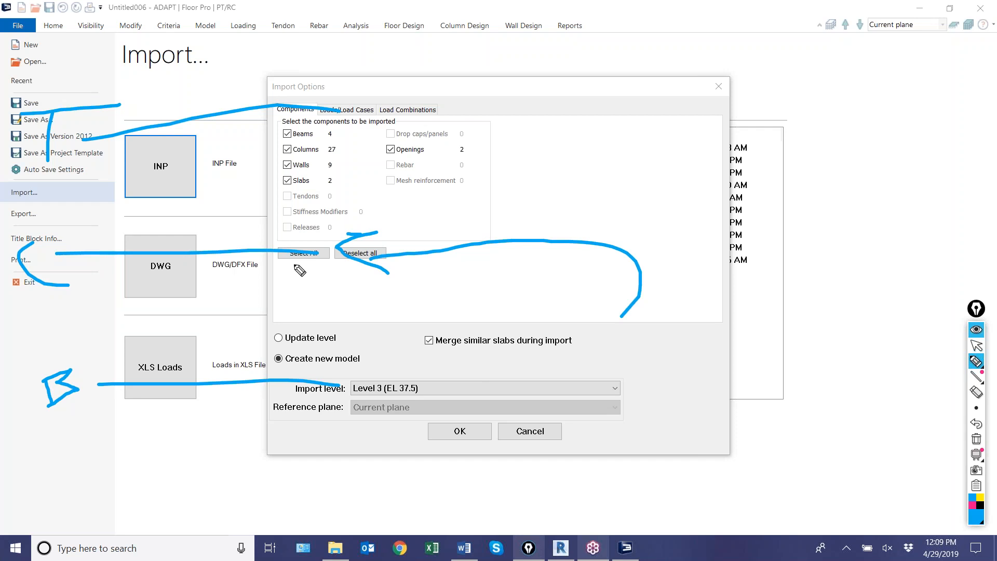
pyautogui.moveTo(289, 260)
pyautogui.mouseDown()
pyautogui.moveTo(296, 347)
pyautogui.moveTo(318, 332)
pyautogui.mouseUp()
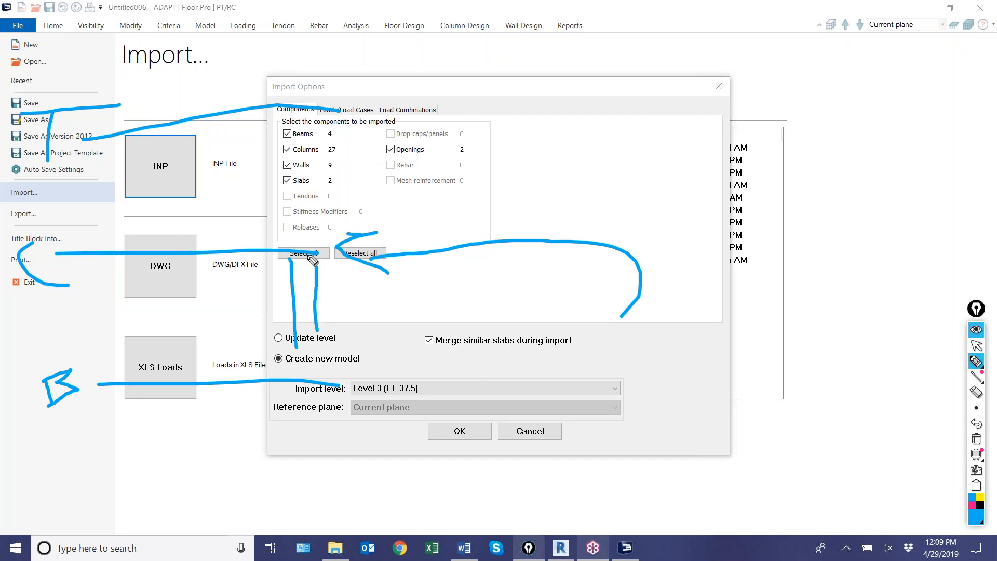
pyautogui.moveTo(292, 238)
pyautogui.mouseDown()
pyautogui.moveTo(309, 115)
pyautogui.moveTo(313, 169)
pyautogui.moveTo(311, 137)
pyautogui.mouseUp()
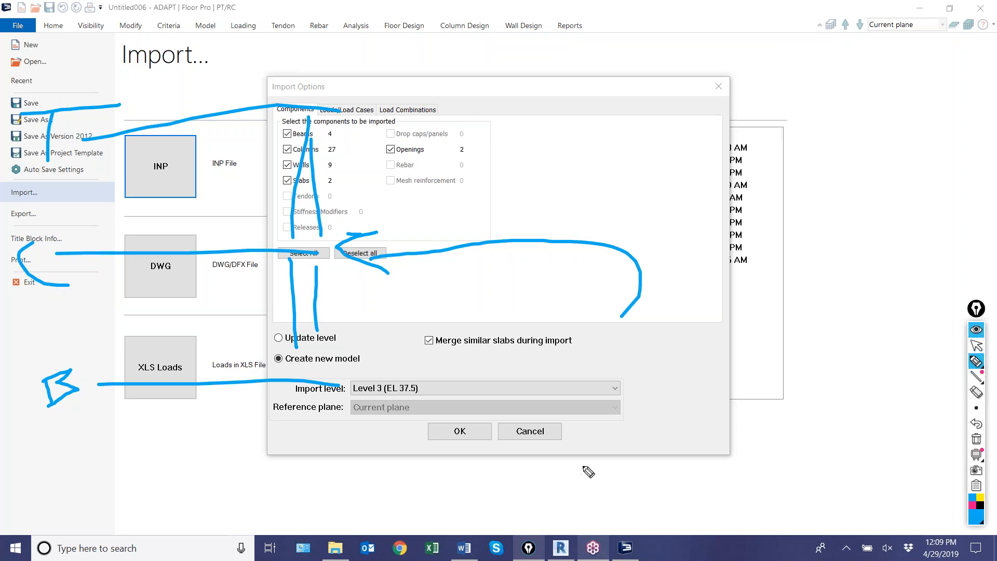
pyautogui.click(976, 438)
pyautogui.click(976, 345)
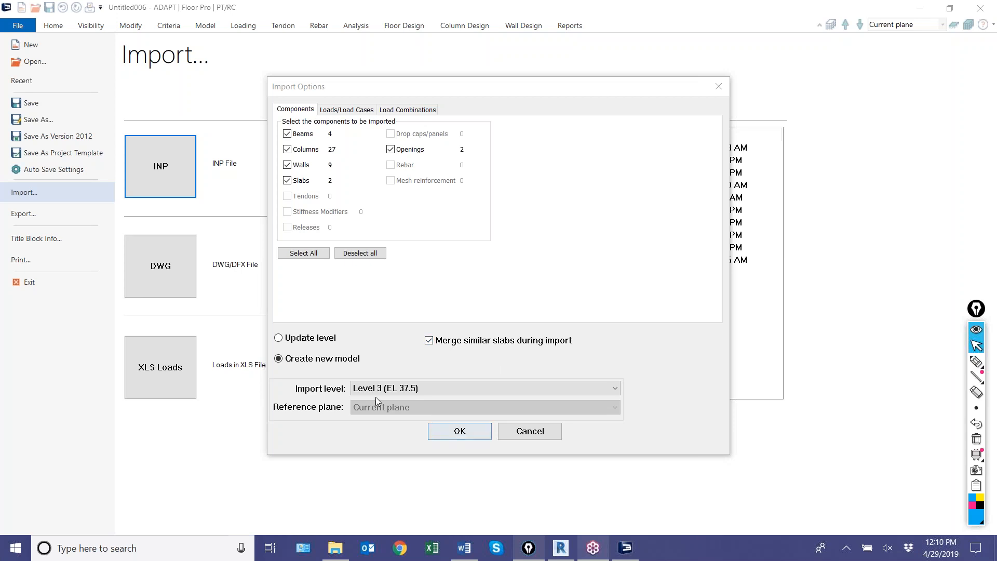
# Try the Update level import option with Level 3 (EL 37.5) and change which components are selected for import
pyautogui.click(291, 340)
pyautogui.click(291, 359)
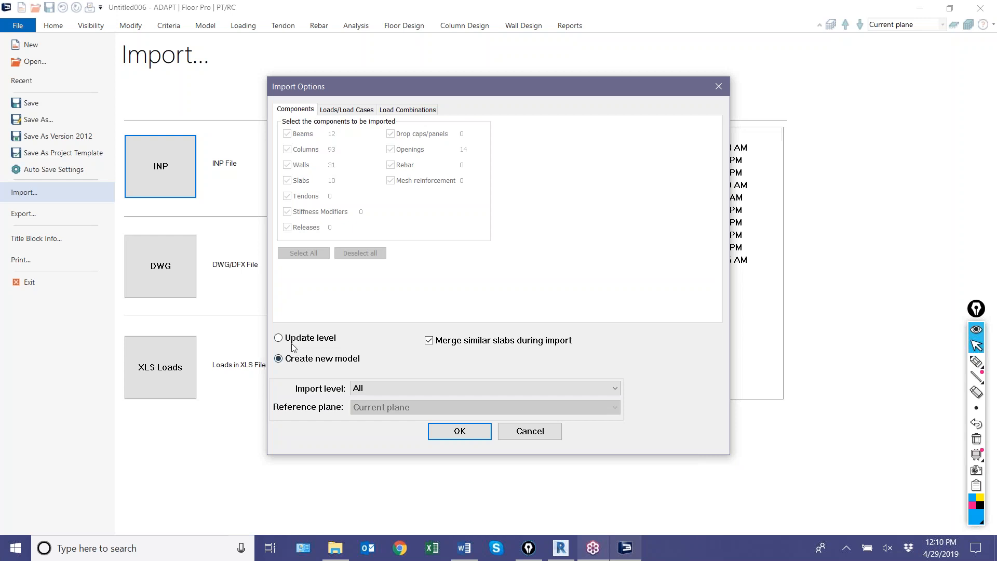
pyautogui.click(293, 344)
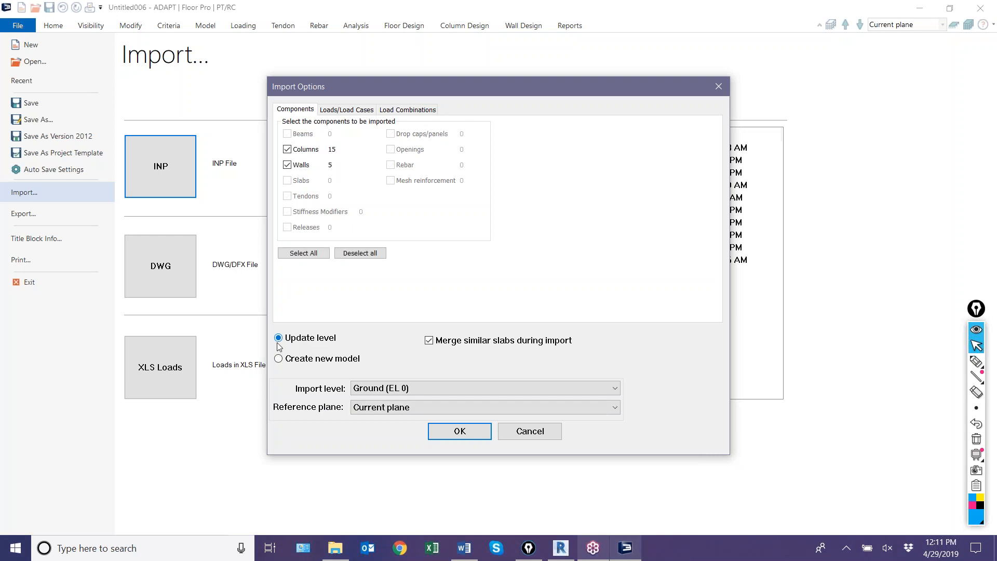
pyautogui.click(381, 388)
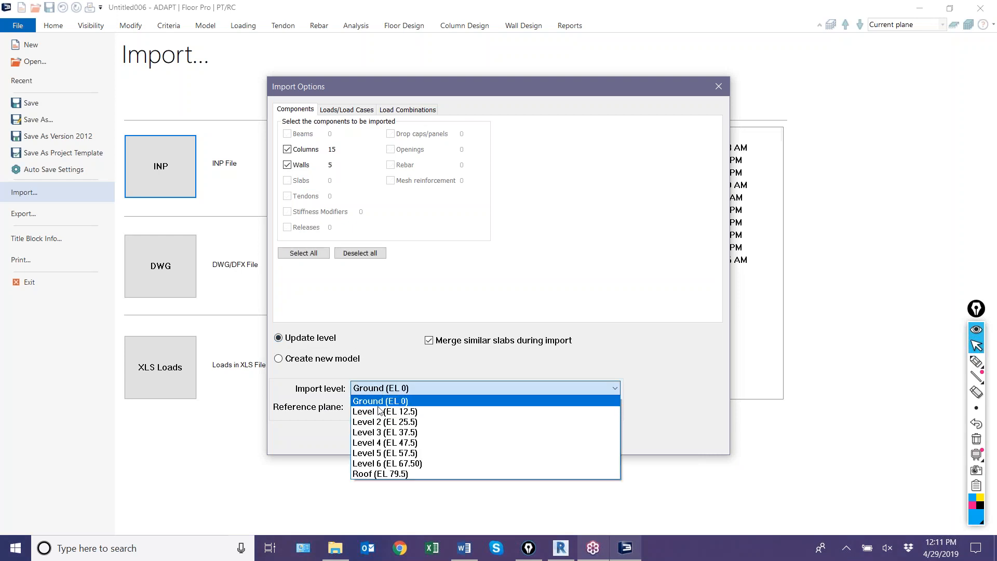
pyautogui.click(382, 433)
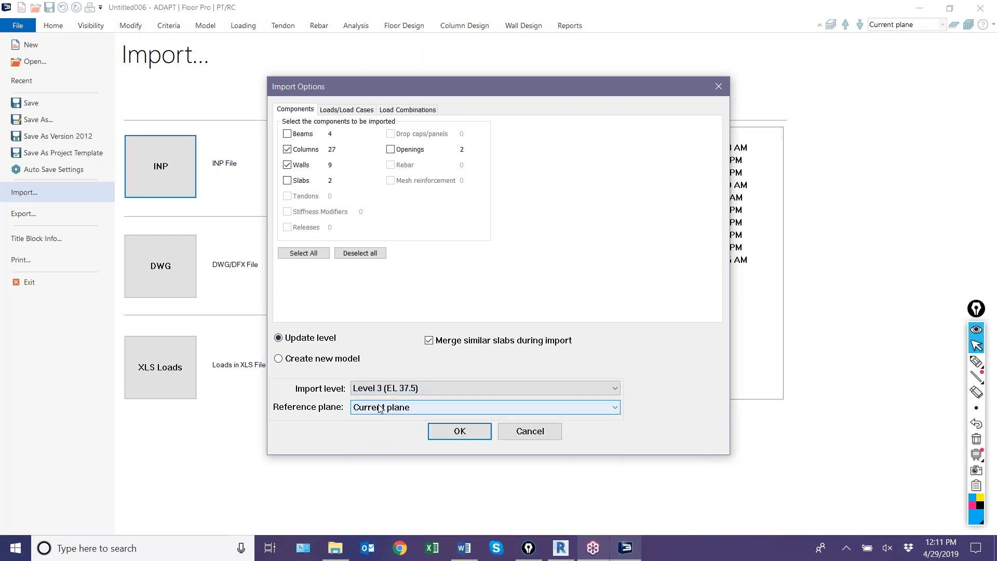
pyautogui.click(287, 165)
pyautogui.click(358, 254)
pyautogui.click(288, 150)
# Import all levels as a new model, checking the load case and load combination options before confirming the import
pyautogui.click(316, 359)
pyautogui.click(406, 387)
pyautogui.click(406, 387)
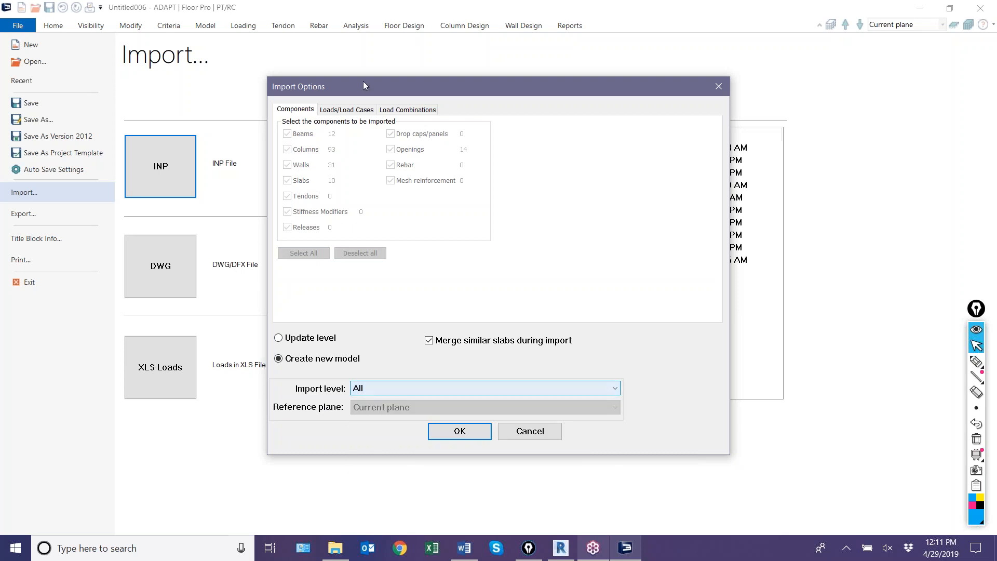
pyautogui.click(360, 111)
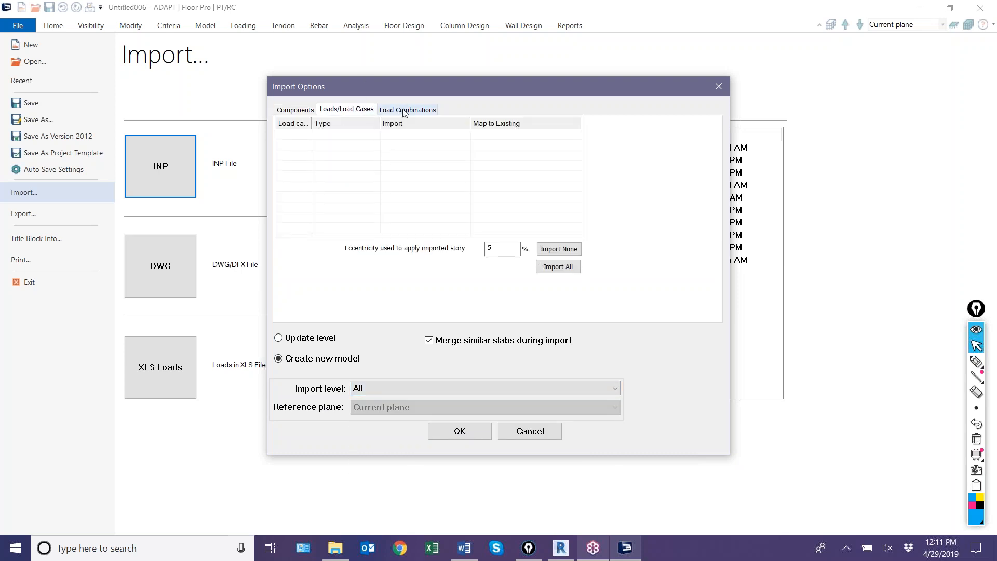
pyautogui.click(405, 111)
pyautogui.click(335, 109)
pyautogui.click(449, 431)
# Examine the imported multi-story building in plan, isometric and elevation views
pyautogui.scroll(-1, 470, 361)
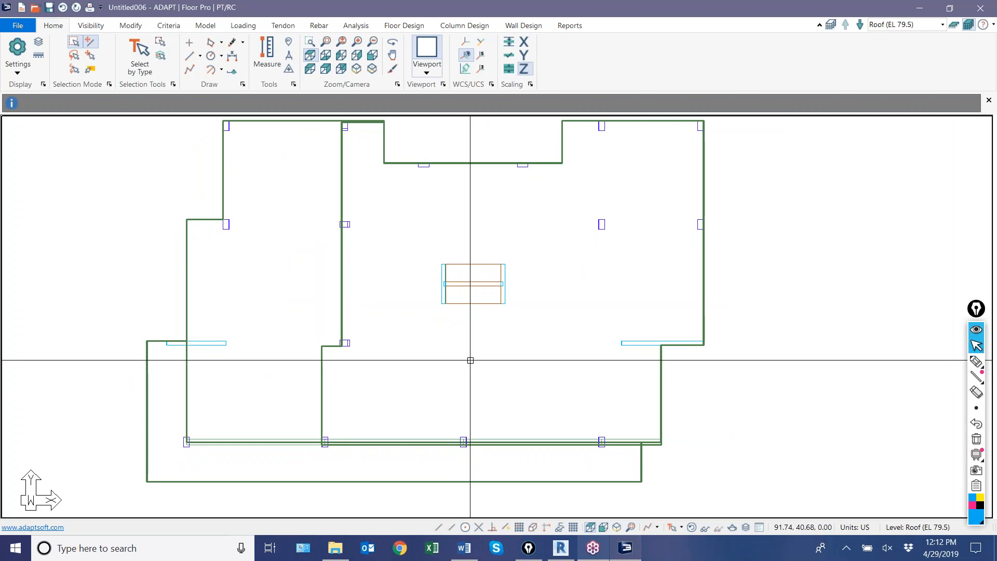
pyautogui.click(616, 527)
pyautogui.scroll(1, 514, 363)
pyautogui.moveTo(523, 370); pyautogui.dragTo(507, 389, button='middle')
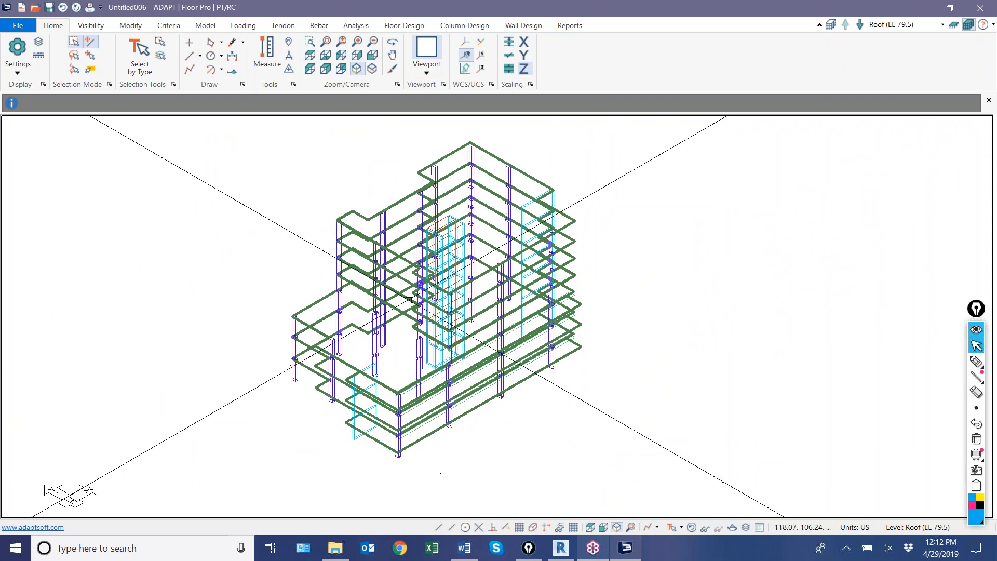
pyautogui.click(590, 527)
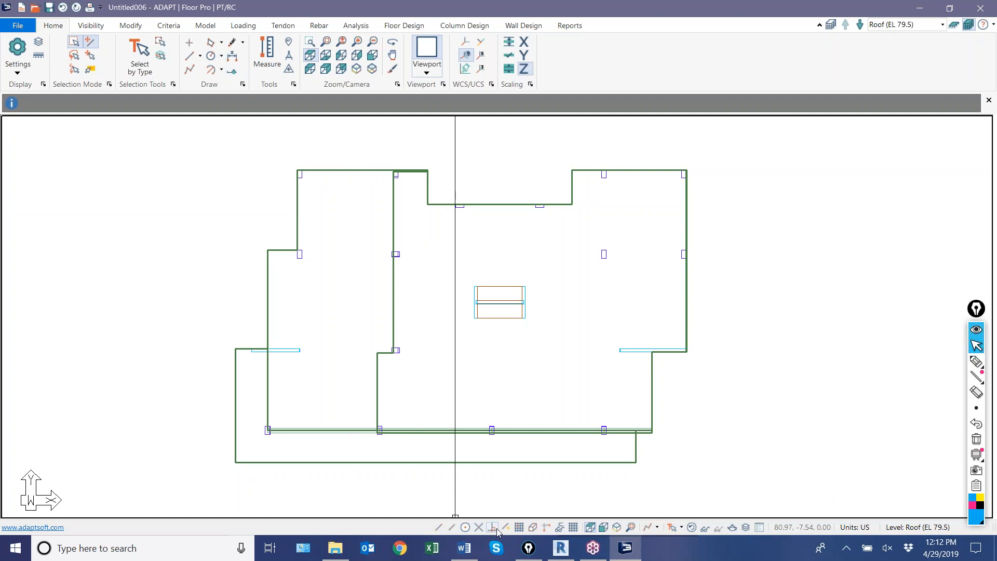
pyautogui.click(573, 527)
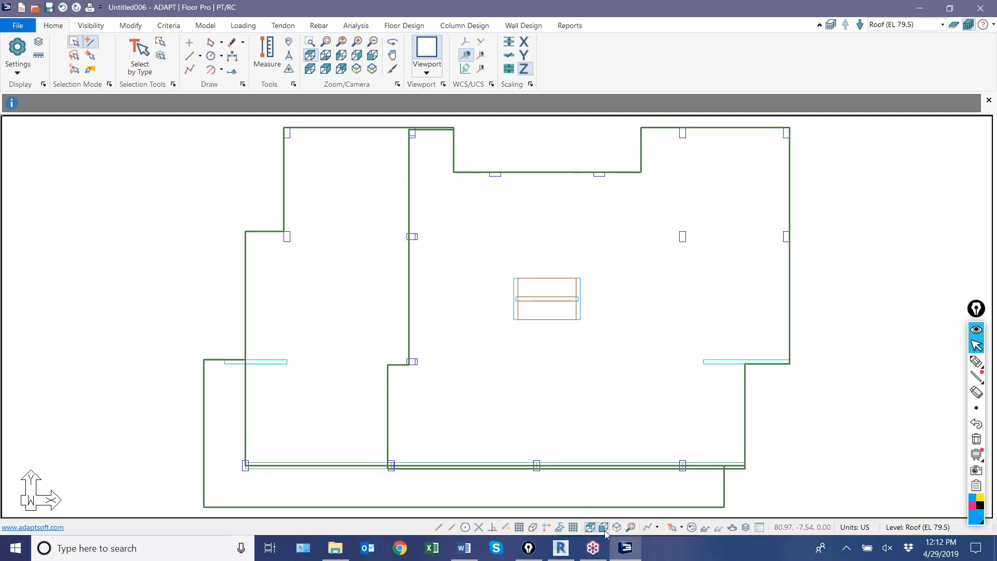
pyautogui.click(604, 528)
pyautogui.click(615, 530)
pyautogui.moveTo(429, 402); pyautogui.dragTo(378, 400, button='middle')
pyautogui.scroll(4, 395, 302)
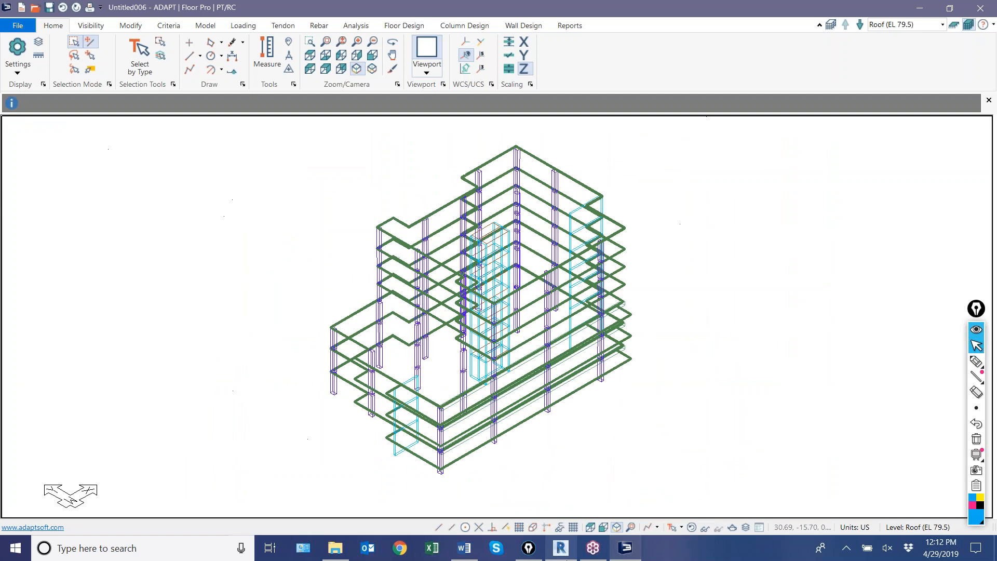
pyautogui.click(603, 528)
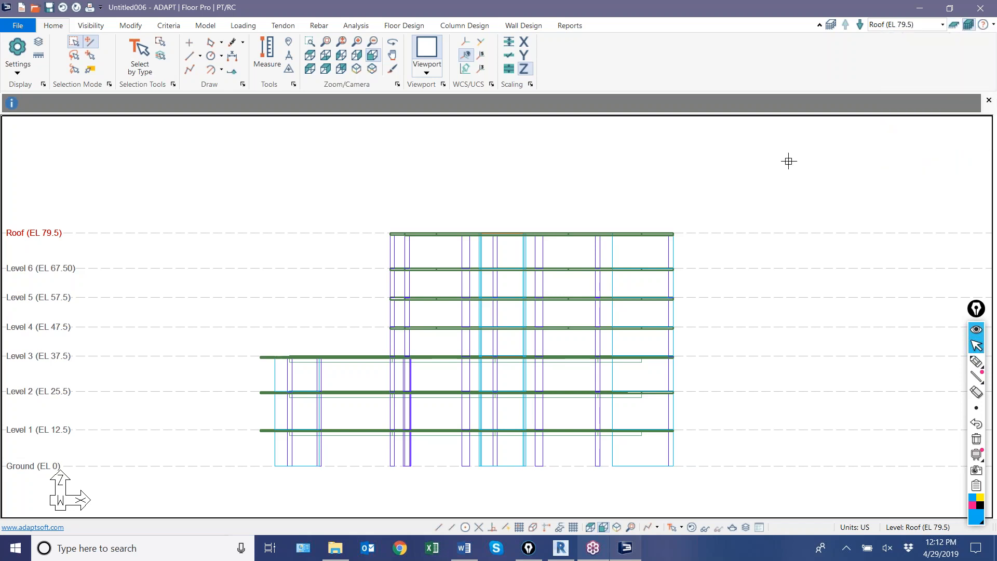
# Switch to single-level display, make Level 3 (EL 37.5) the active level and show it in plan
pyautogui.click(953, 25)
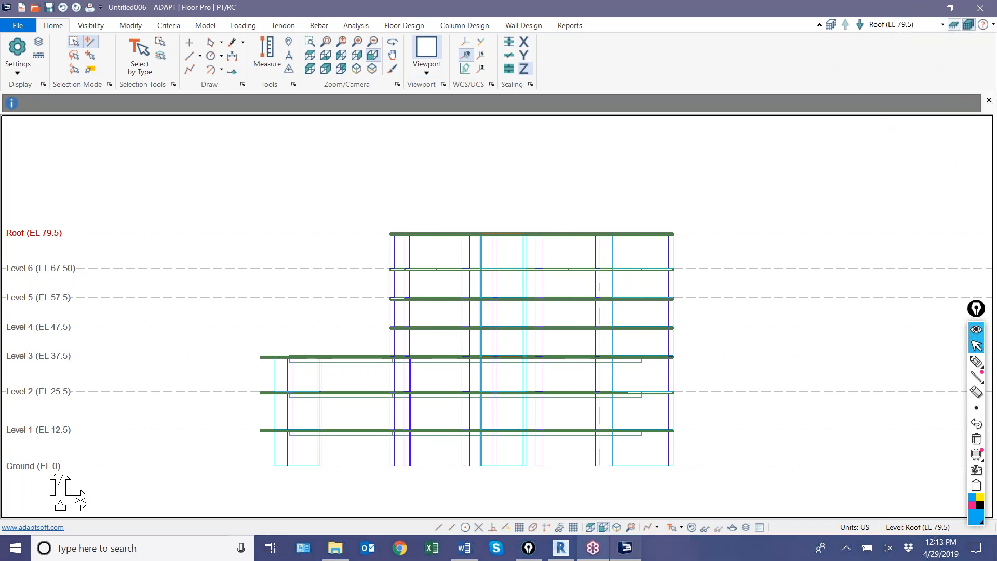
pyautogui.click(942, 24)
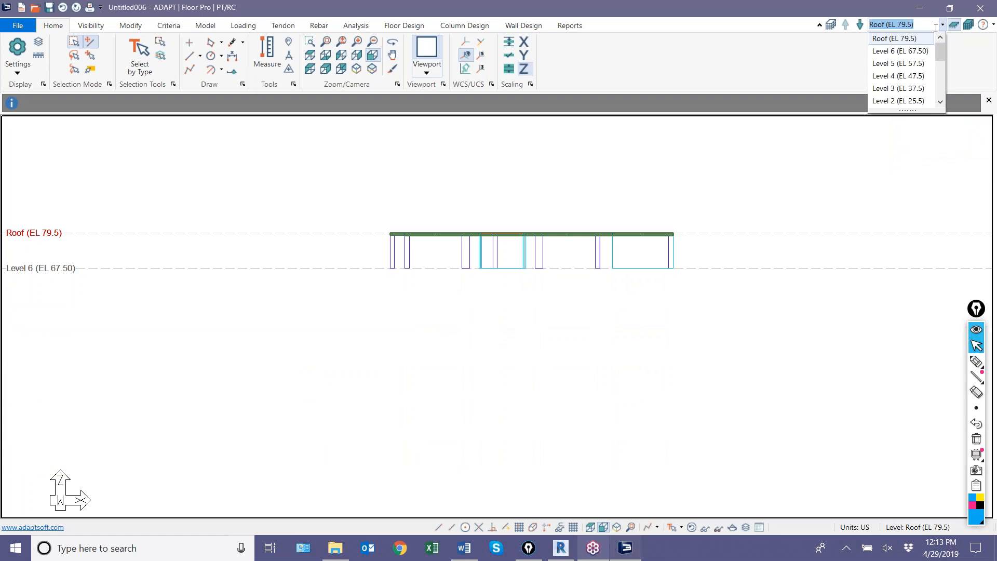
pyautogui.click(907, 88)
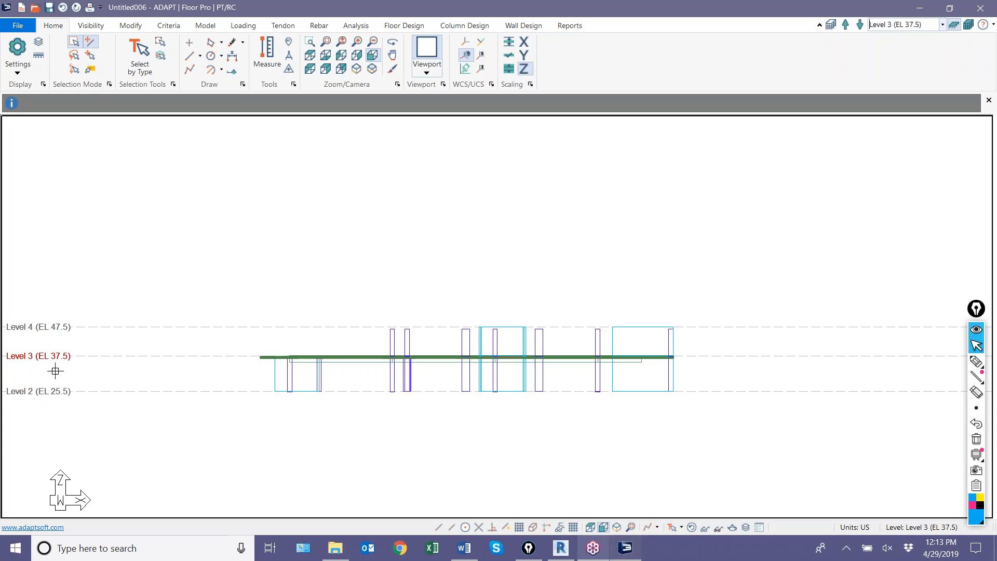
pyautogui.click(597, 528)
pyautogui.scroll(-2, 384, 386)
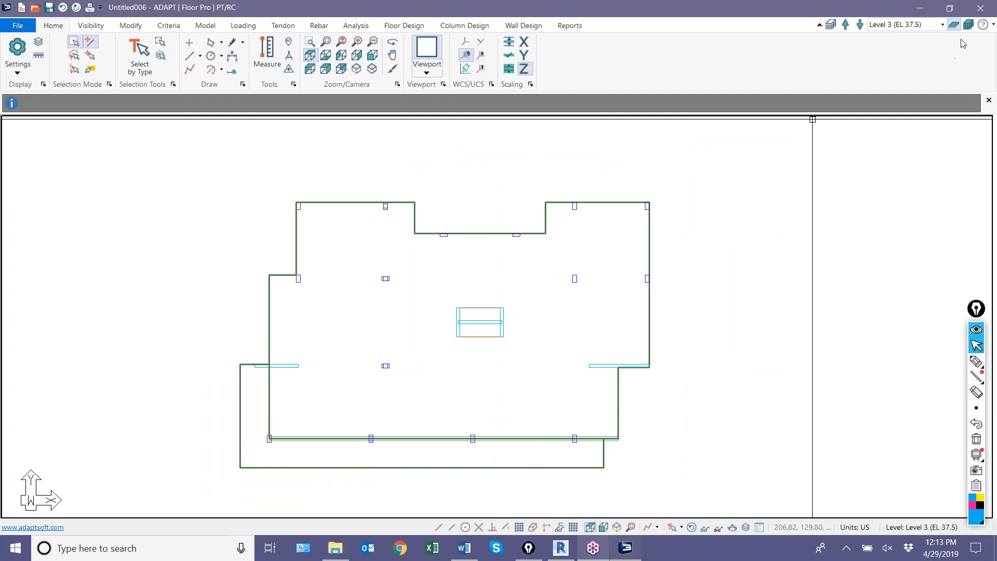
# Show the full building in multi-level mode from an isometric view and check which analysis tools are available
pyautogui.click(968, 25)
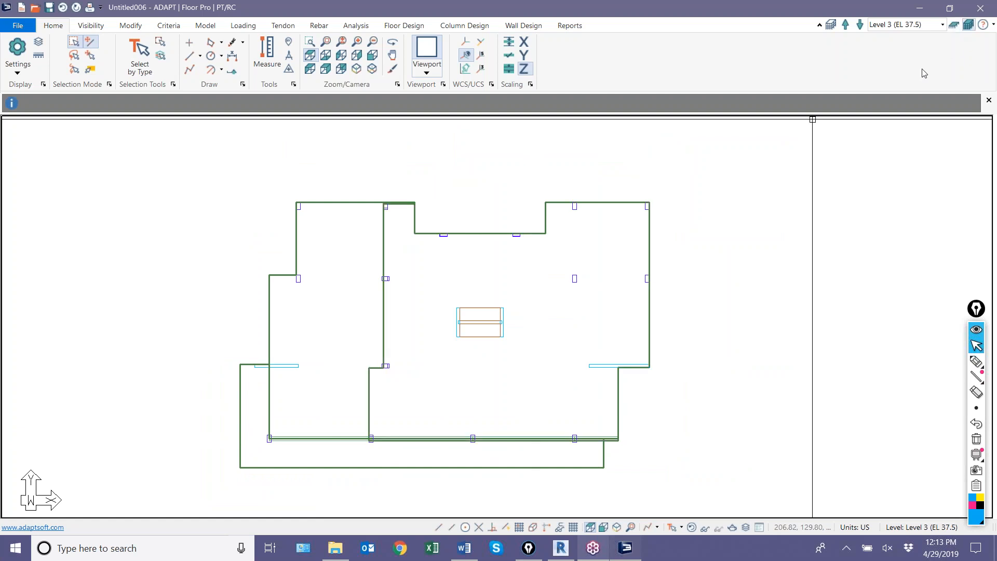
pyautogui.click(617, 527)
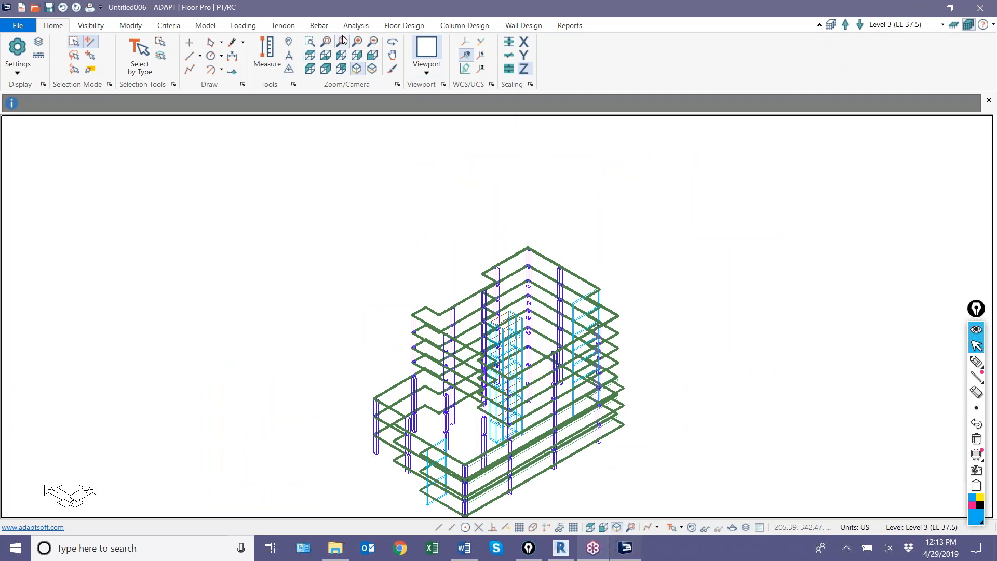
pyautogui.click(357, 26)
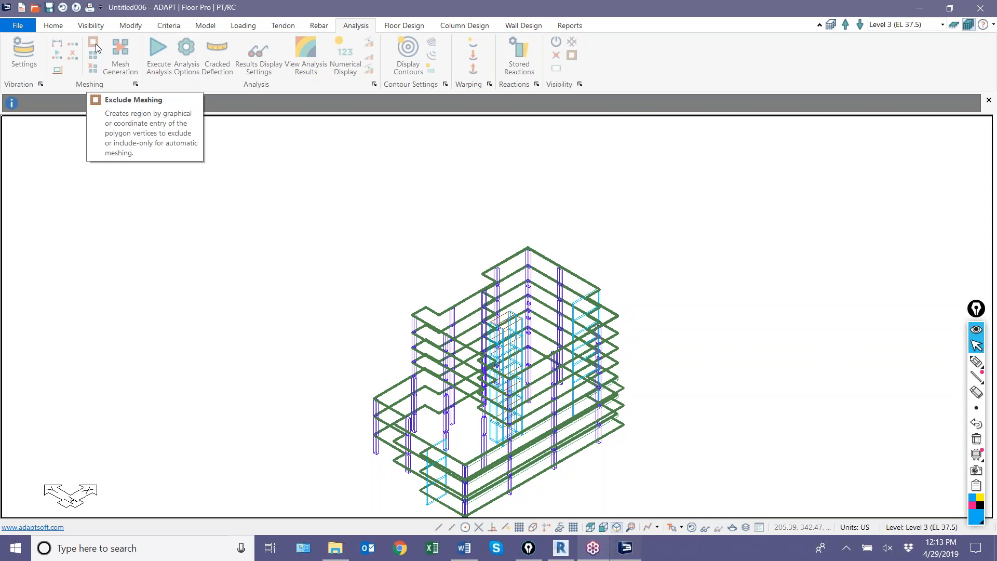
# Return to single-level mode for Level 3 and inspect its slab, columns and walls in isometric and plan views
pyautogui.click(953, 24)
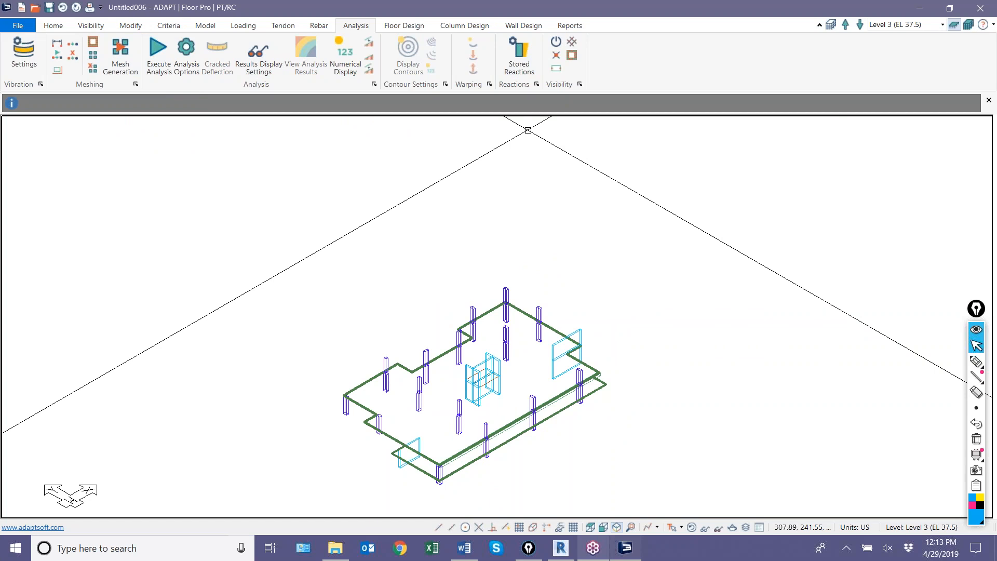
pyautogui.moveTo(564, 295); pyautogui.dragTo(530, 252, button='middle')
pyautogui.scroll(2, 381, 401)
pyautogui.scroll(-2, 568, 335)
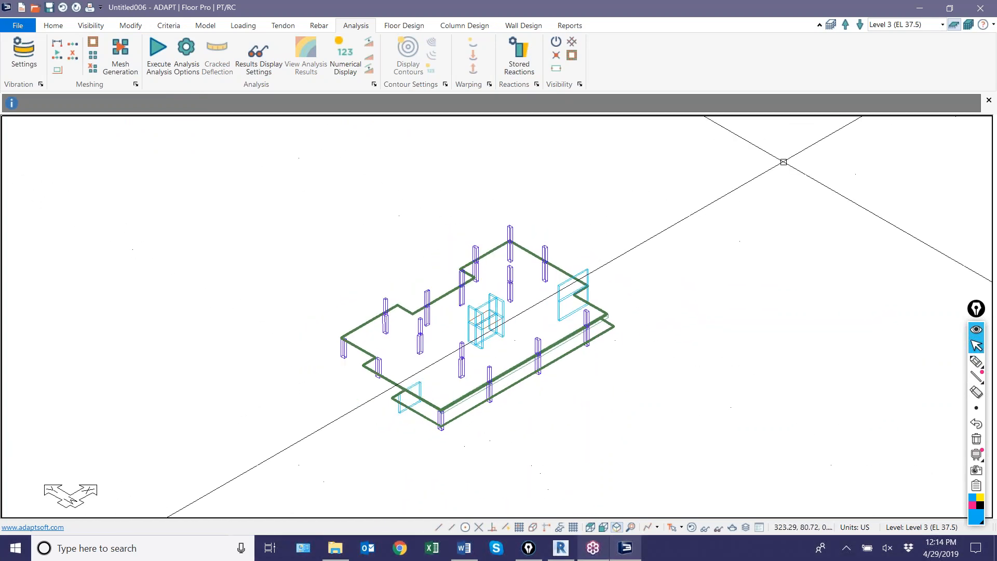
pyautogui.click(590, 528)
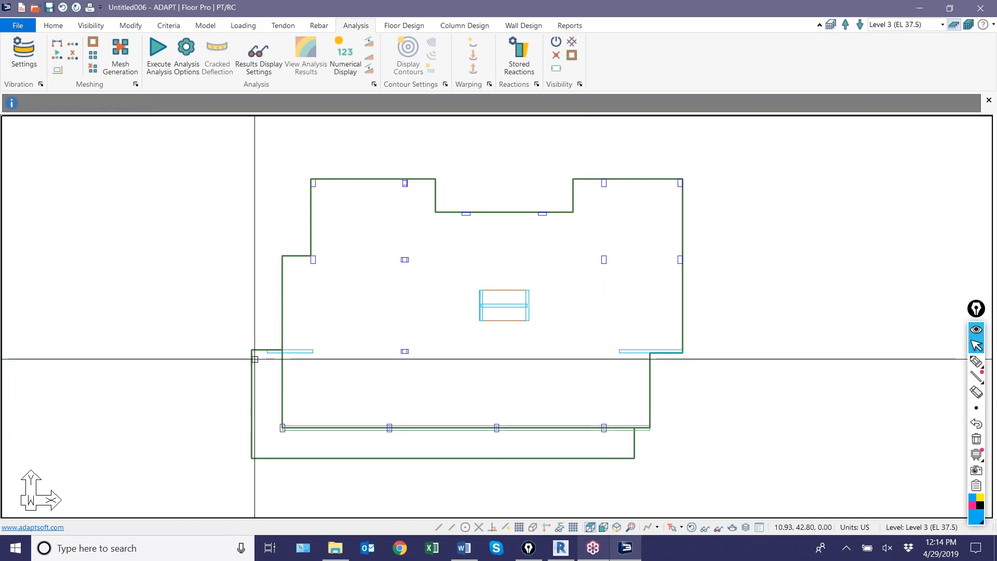
# Save the model as Model1_fromRevit in the webinar 1 - Two-Way Slab Part 1 folder
pyautogui.click(21, 26)
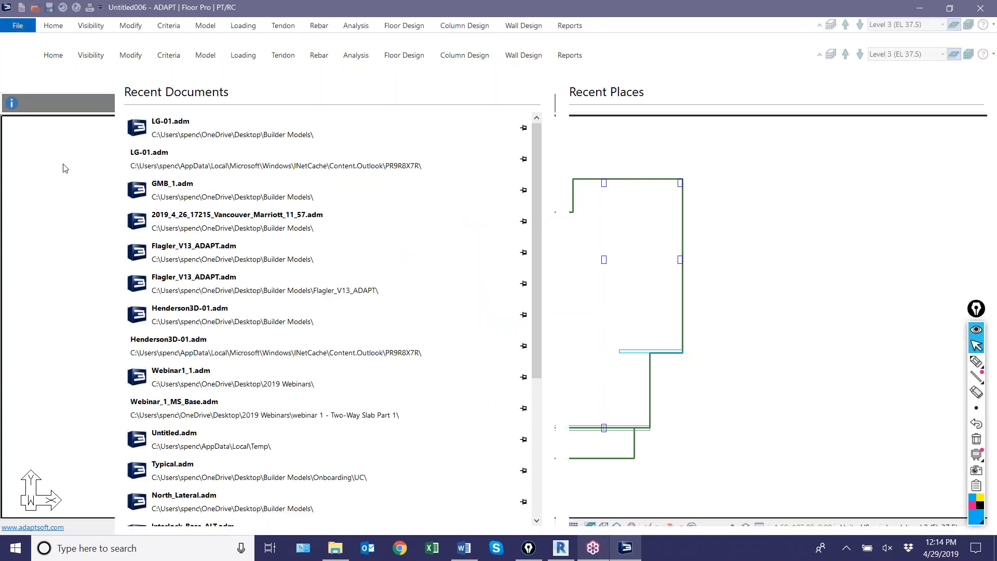
pyautogui.click(29, 104)
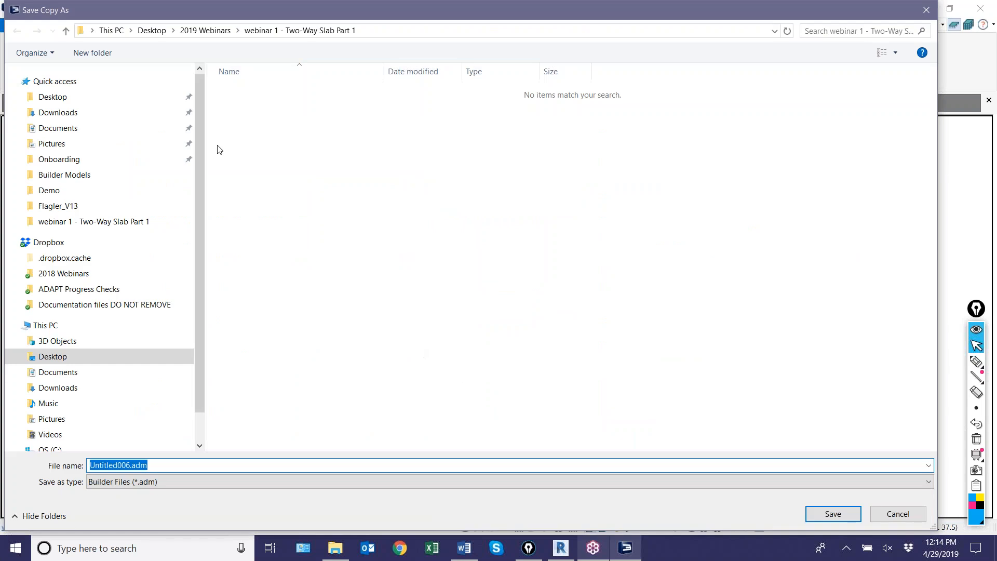
pyautogui.click(78, 222)
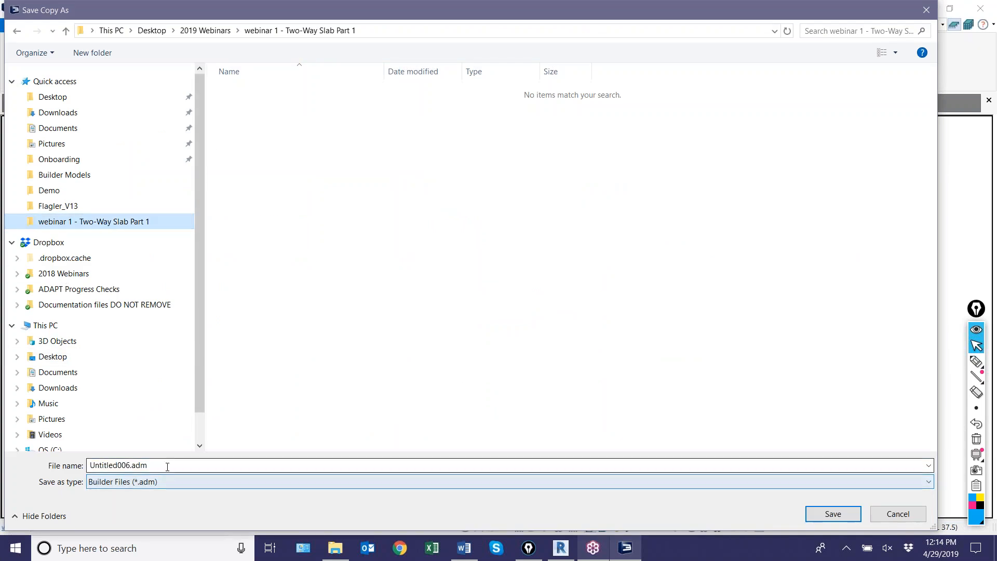
pyautogui.doubleClick(167, 466)
pyautogui.write('Model1_fromRevit')
pyautogui.press('Return')
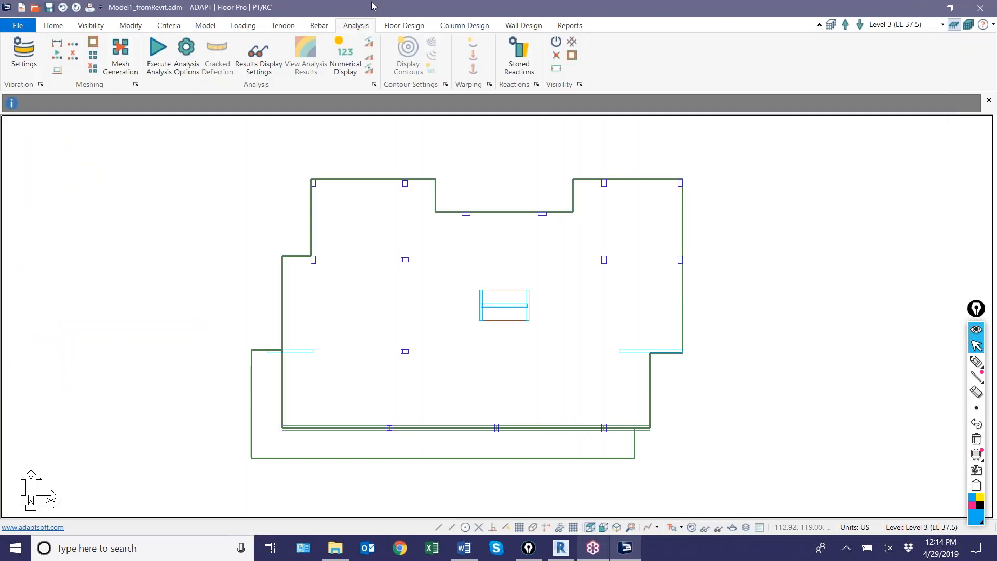
# Create a new model file with the Default option and bring up its file commands
pyautogui.click(22, 26)
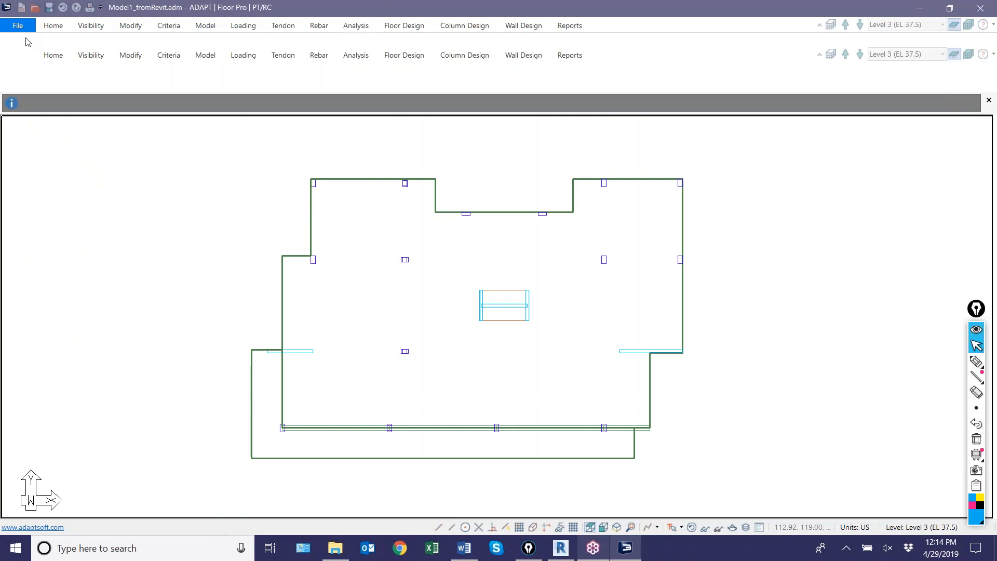
pyautogui.click(33, 48)
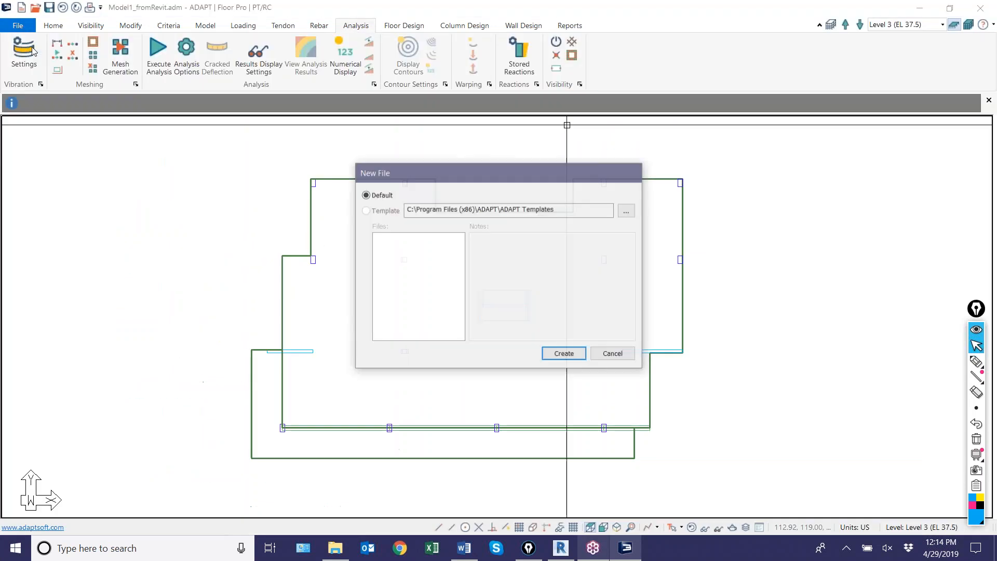
pyautogui.click(554, 354)
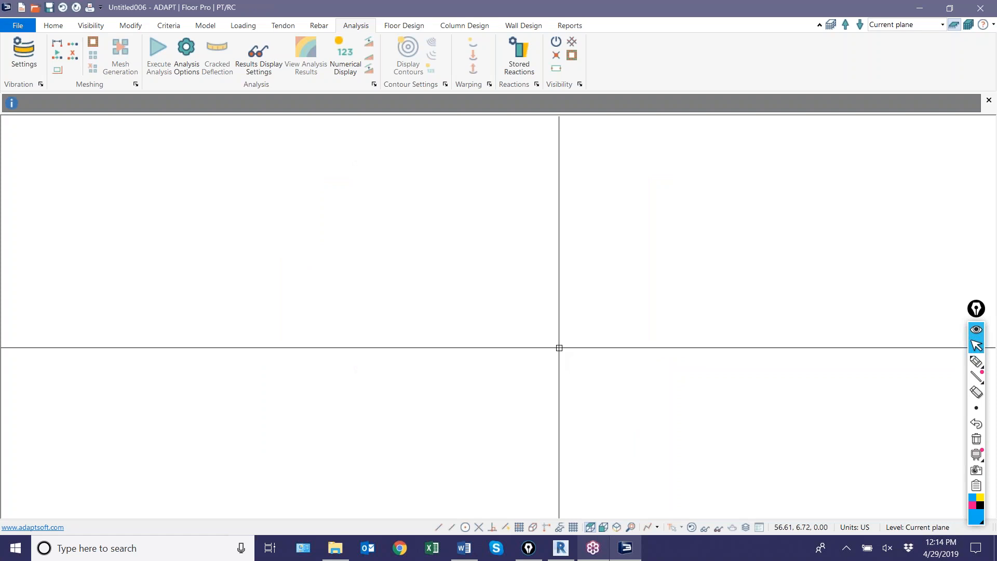
pyautogui.click(10, 25)
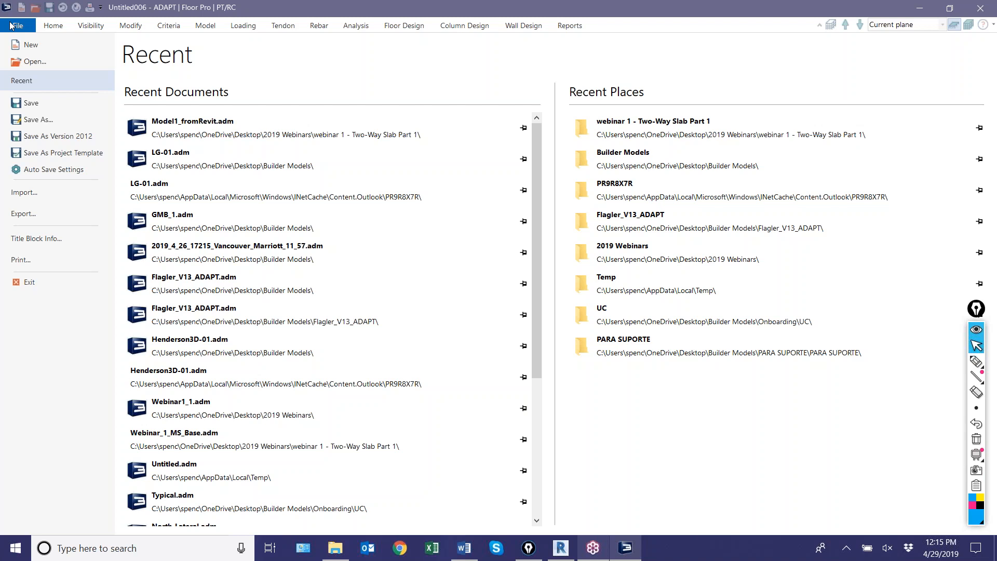
# Choose Levels1_3.dwg from the webinar 1 - Two-Way Slab Part 1 folder for DWG import and enable calibration of imported objects
pyautogui.click(16, 196)
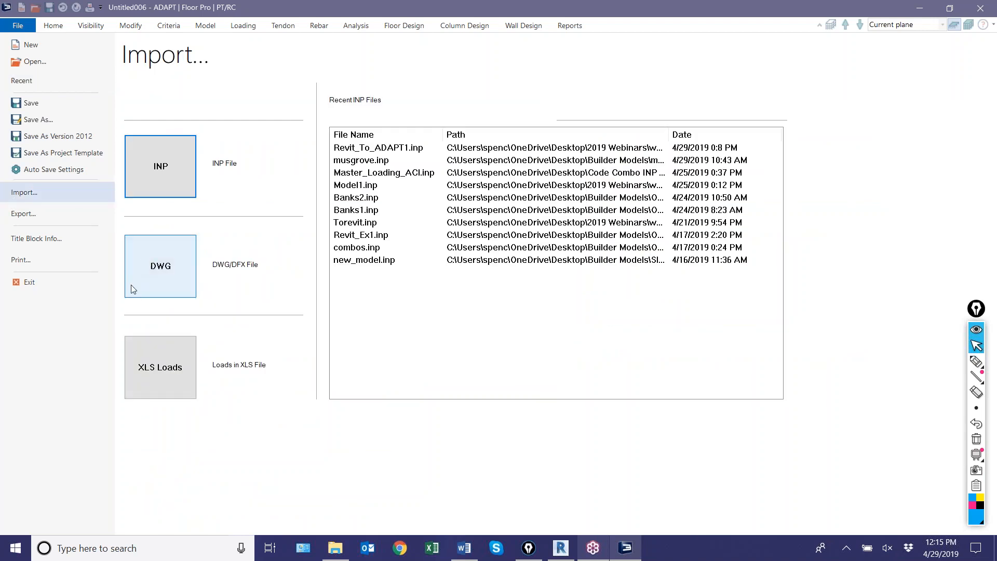
pyautogui.click(173, 281)
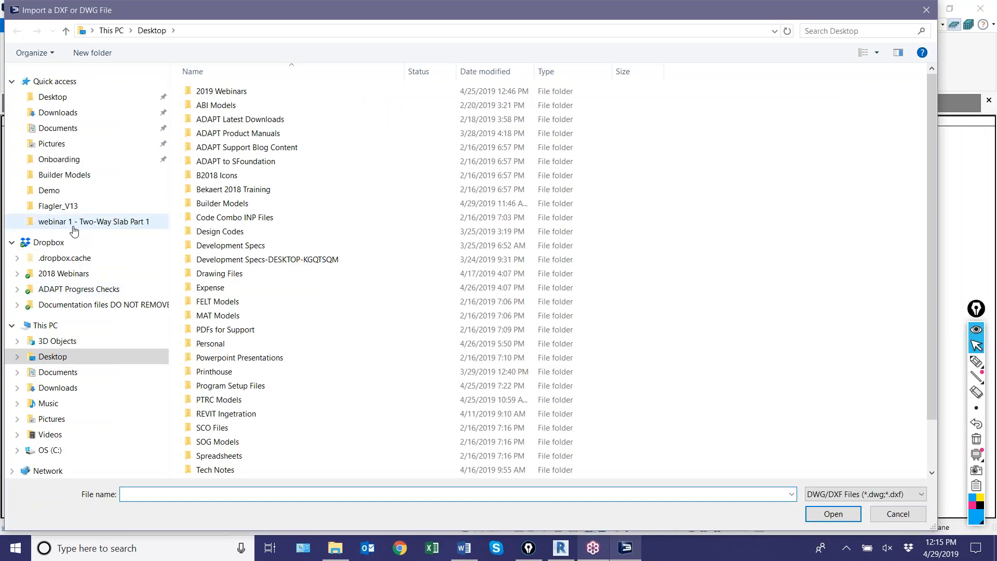
pyautogui.click(74, 223)
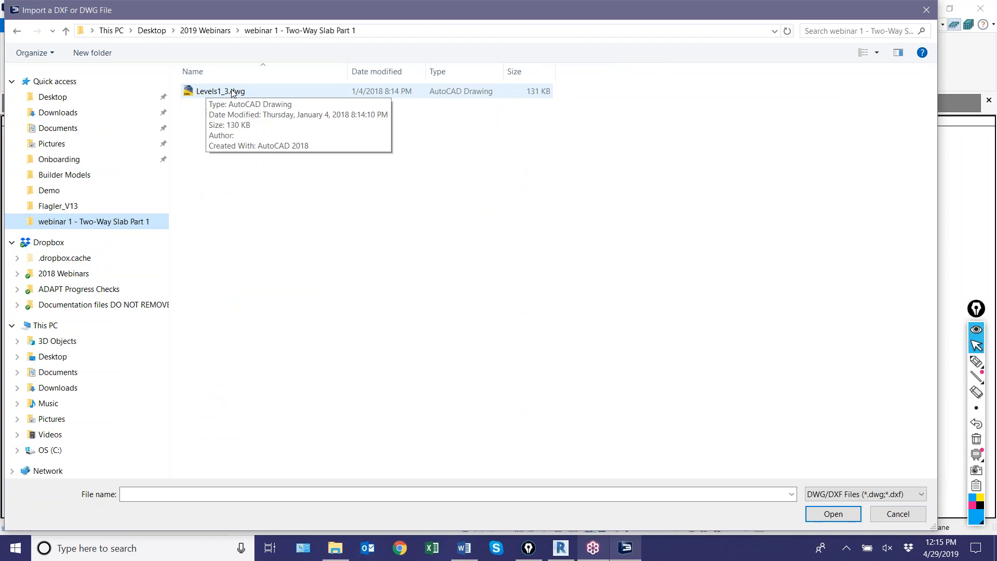
pyautogui.doubleClick(232, 92)
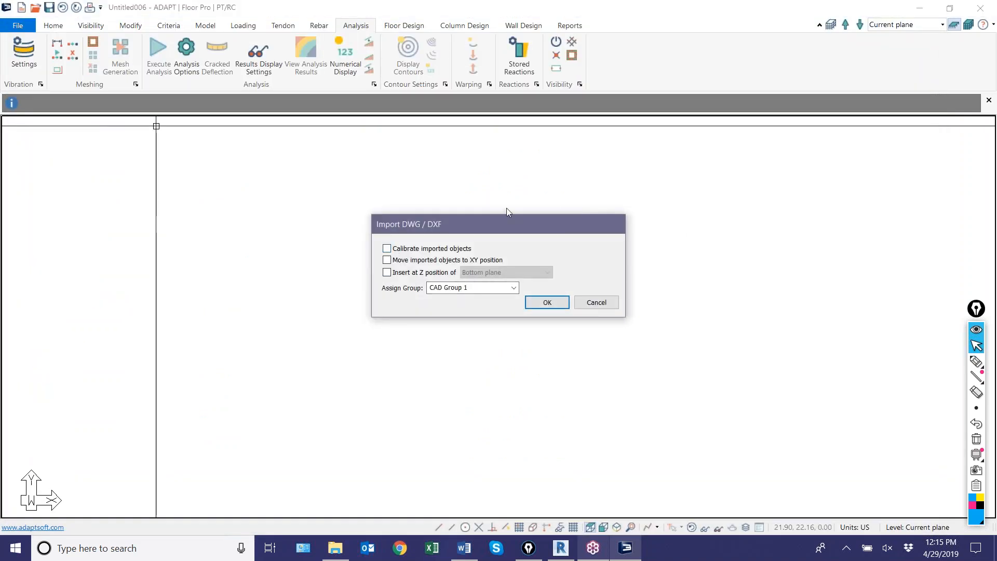
pyautogui.moveTo(485, 221); pyautogui.dragTo(419, 221)
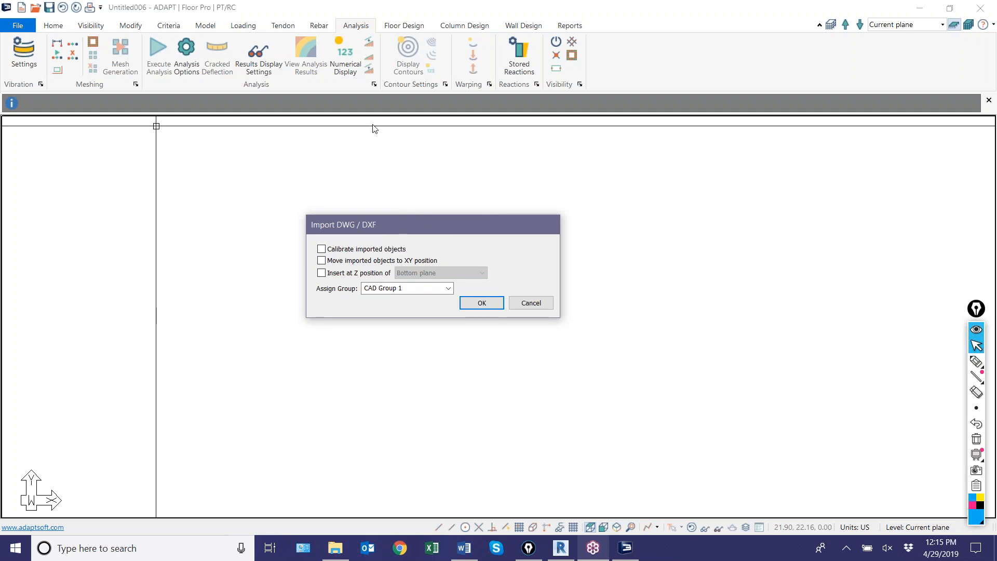
pyautogui.click(322, 250)
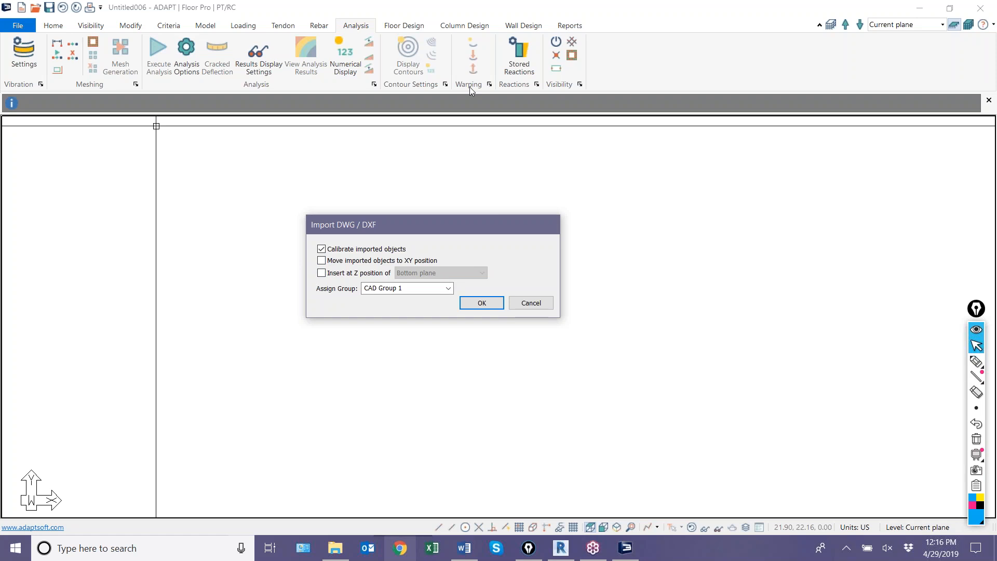
pyautogui.click(321, 272)
pyautogui.click(442, 274)
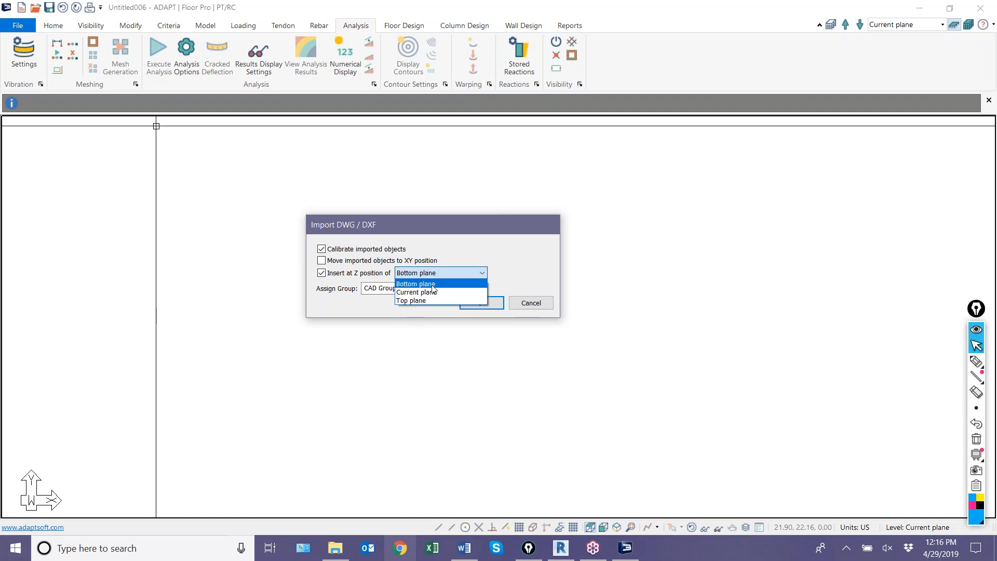
pyautogui.click(324, 274)
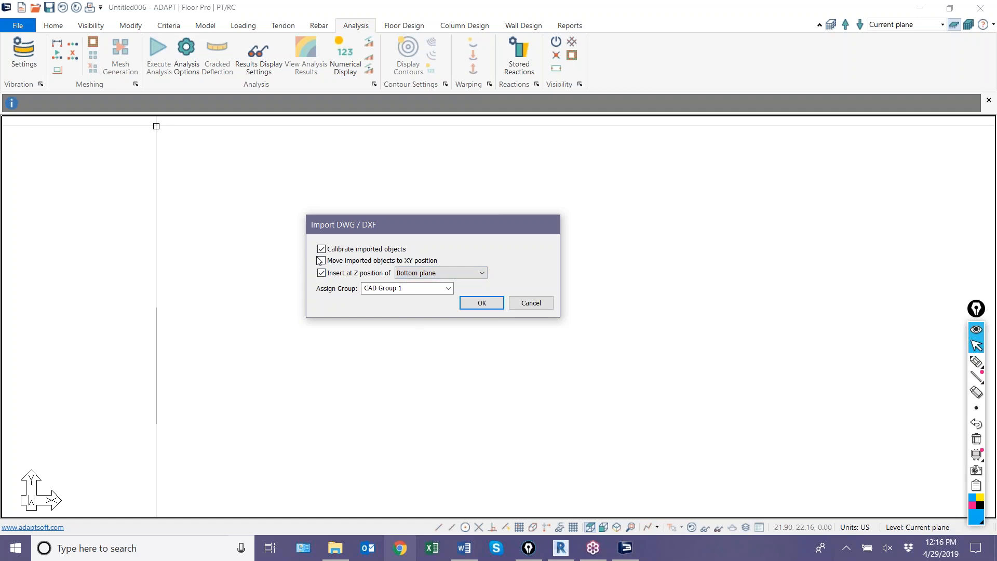
pyautogui.click(322, 273)
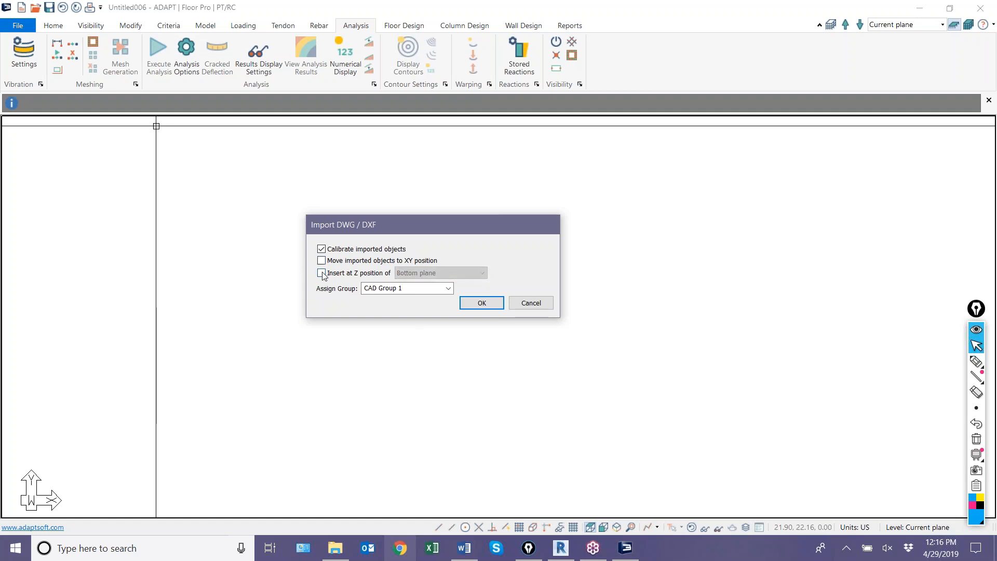
# Assign the imported drawing to a group named Level 1 and complete the import
pyautogui.moveTo(410, 289); pyautogui.dragTo(275, 289)
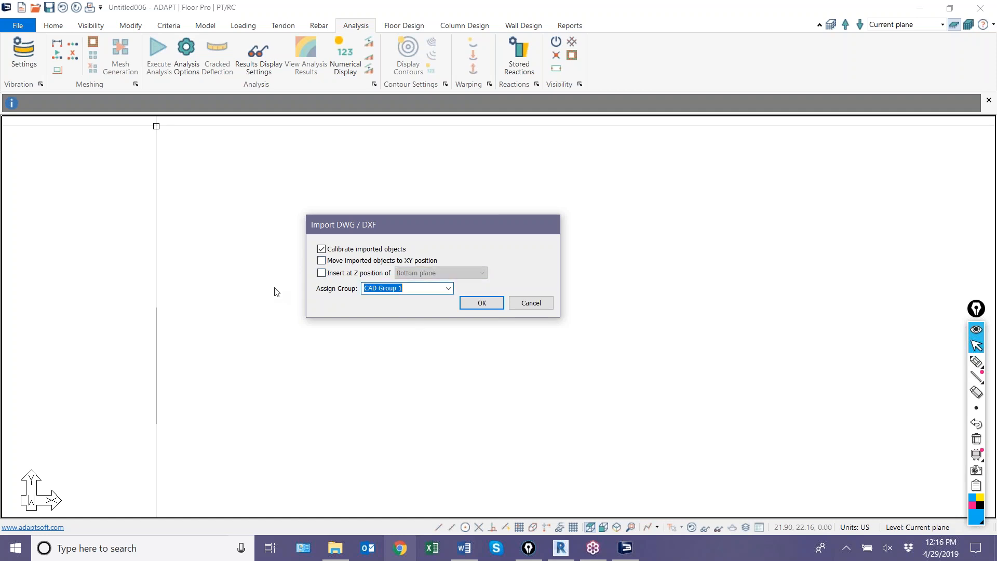
pyautogui.write('Level 1')
pyautogui.press('Return')
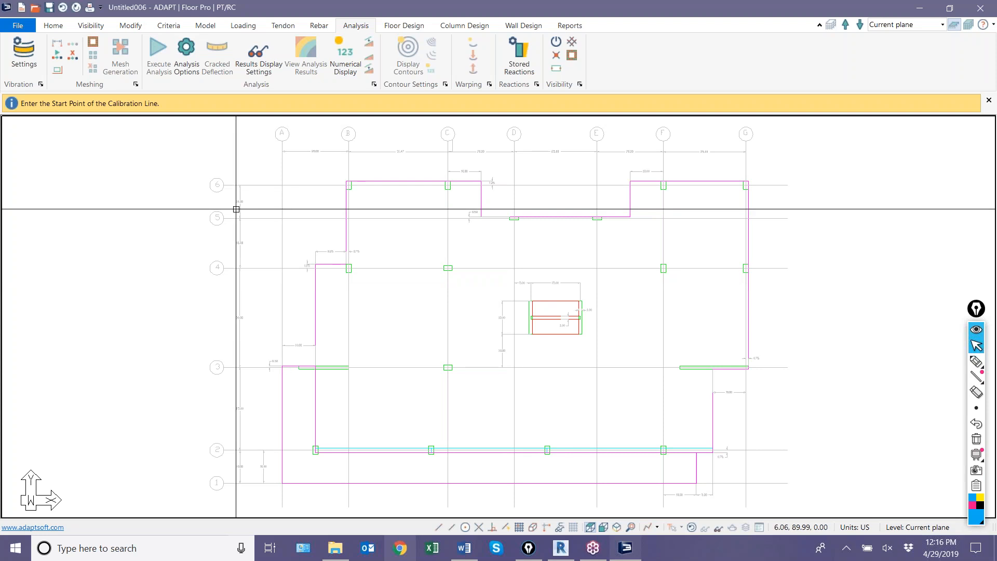
# Calibrate the drawing with a line between the gridline A and B bubbles, setting the correct distance to 20 ft
pyautogui.click(95, 31)
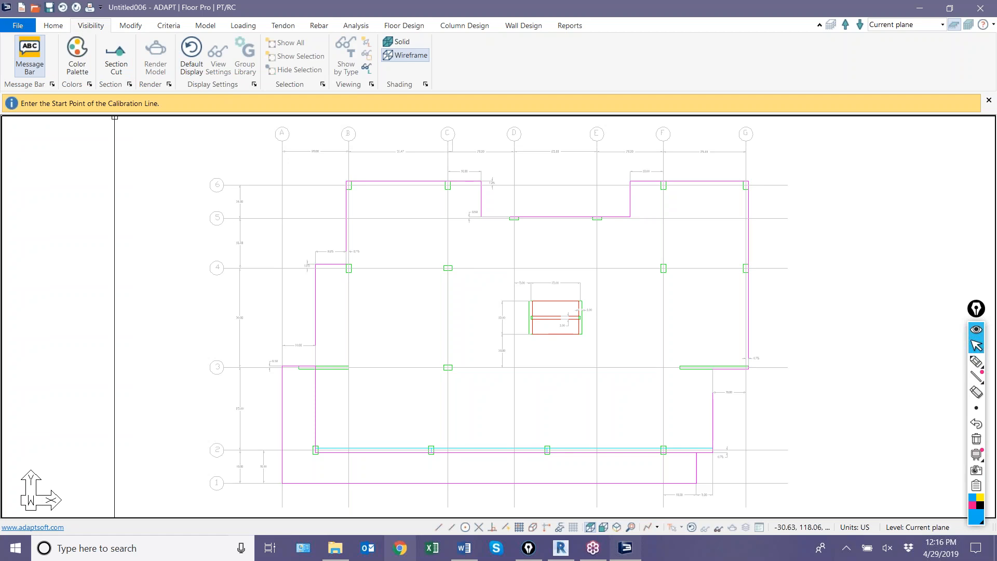
pyautogui.scroll(5, 291, 265)
pyautogui.scroll(3, 174, 251)
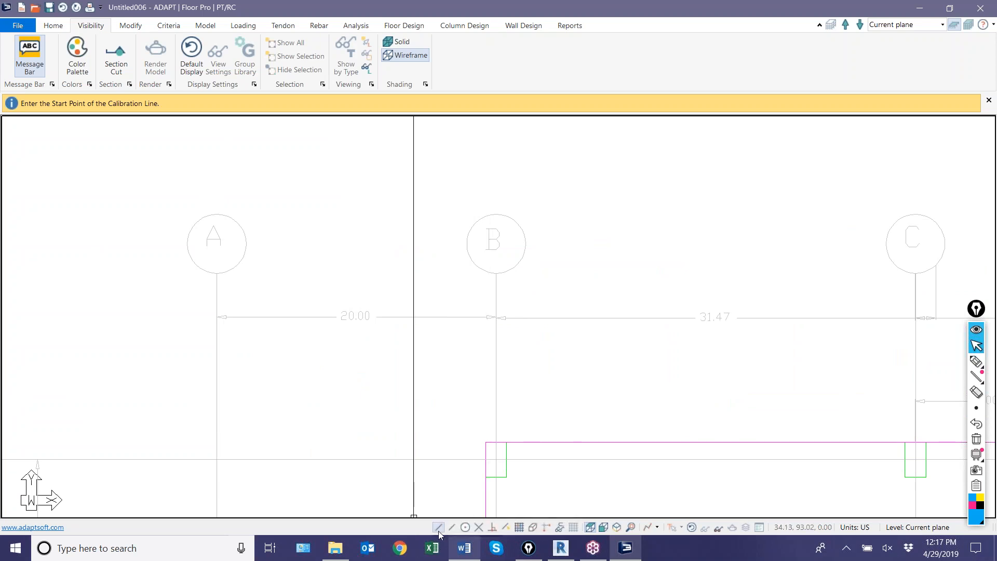
pyautogui.click(217, 279)
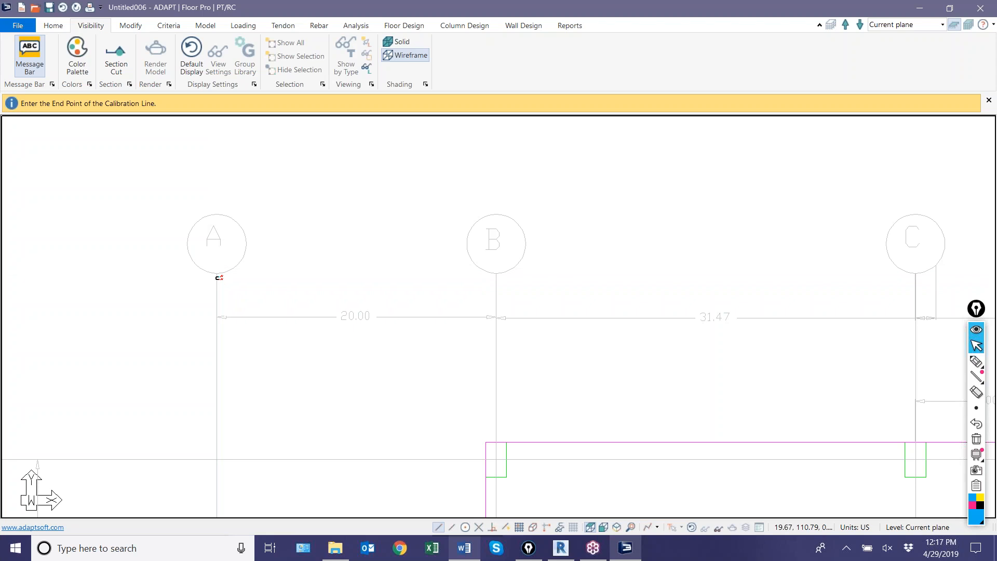
pyautogui.click(495, 273)
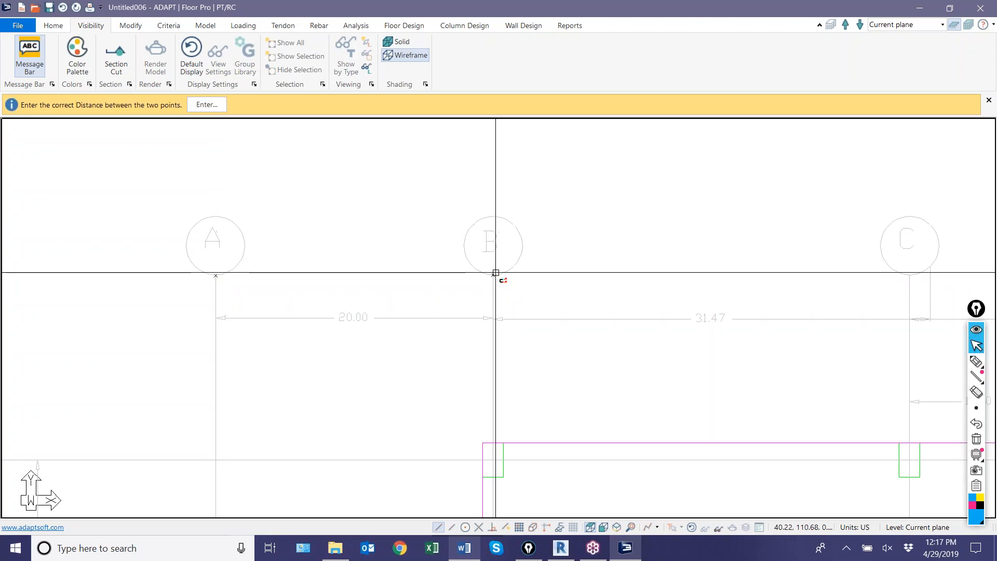
pyautogui.click(203, 106)
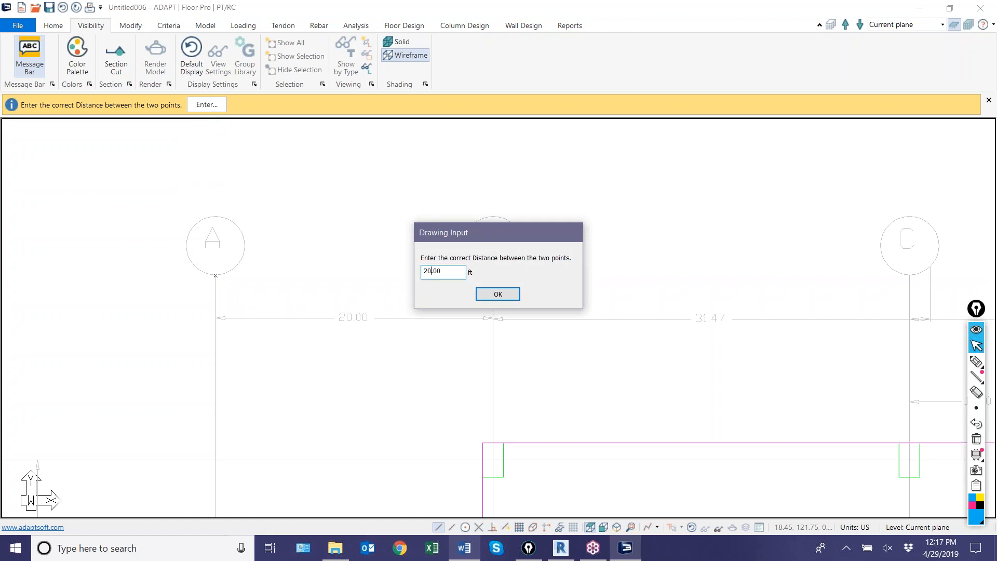
pyautogui.click(487, 294)
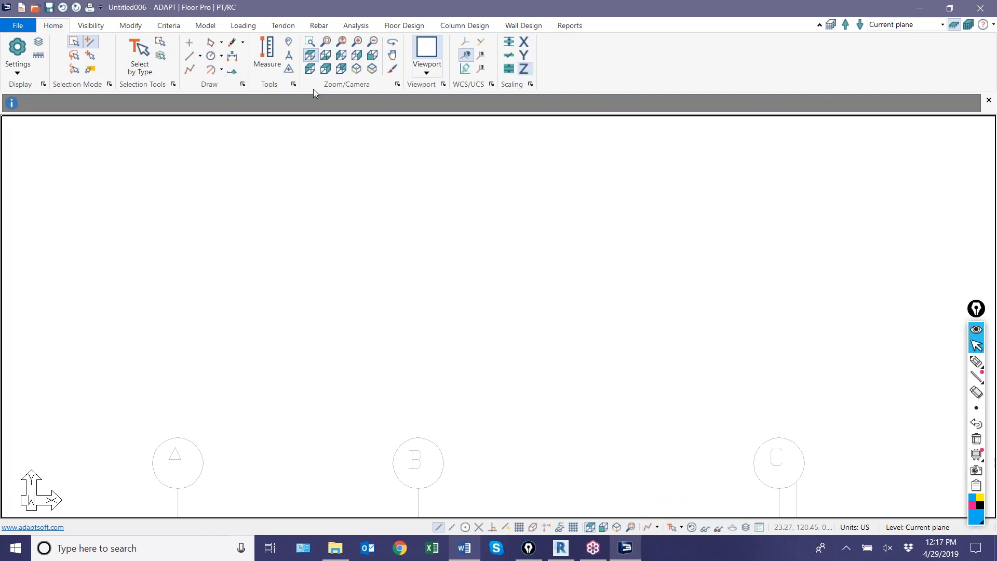
# Inspect the whole calibrated drawing in isometric view and return to the plan view
pyautogui.click(327, 41)
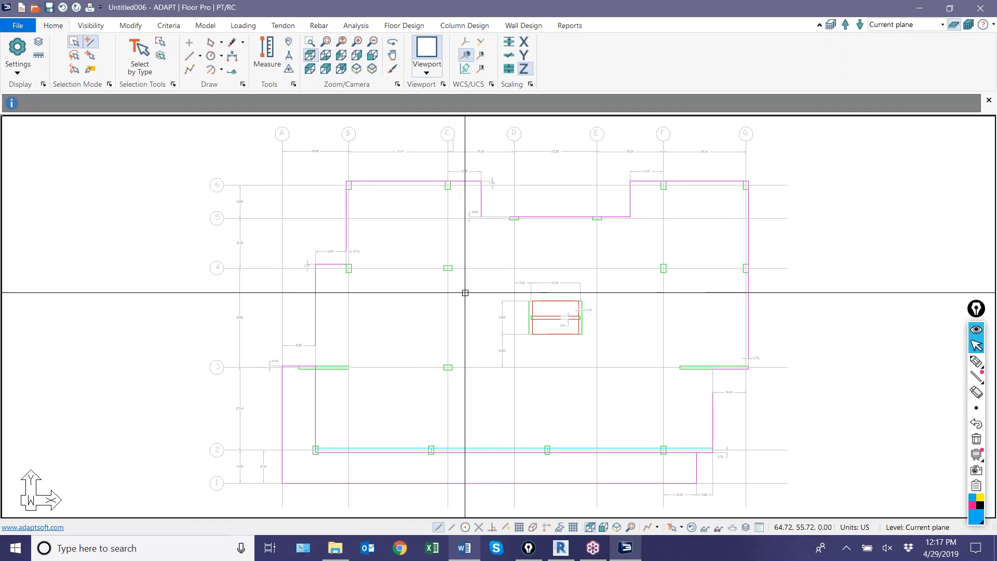
pyautogui.click(616, 526)
pyautogui.scroll(4, 489, 313)
pyautogui.scroll(4, 440, 241)
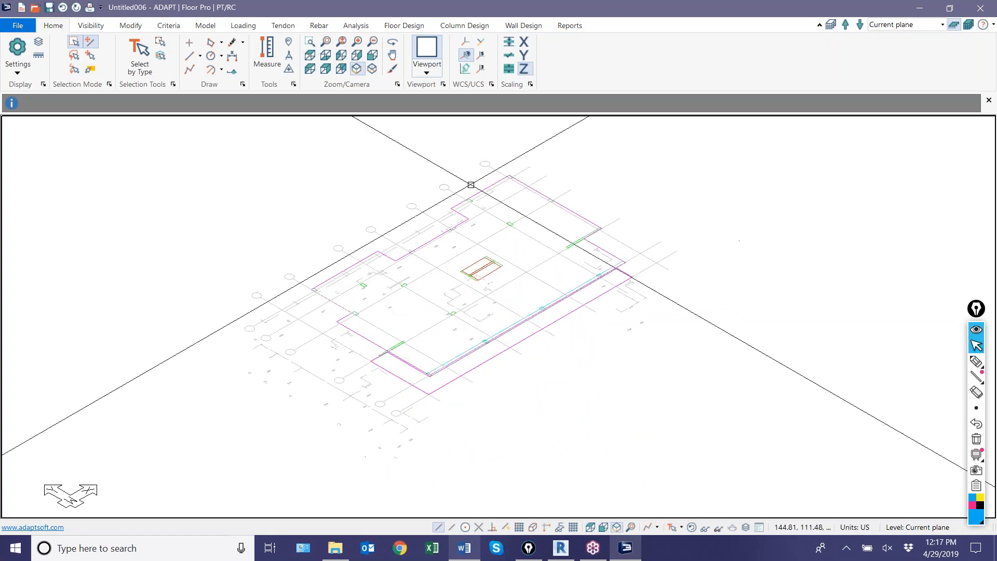
pyautogui.scroll(3, 318, 304)
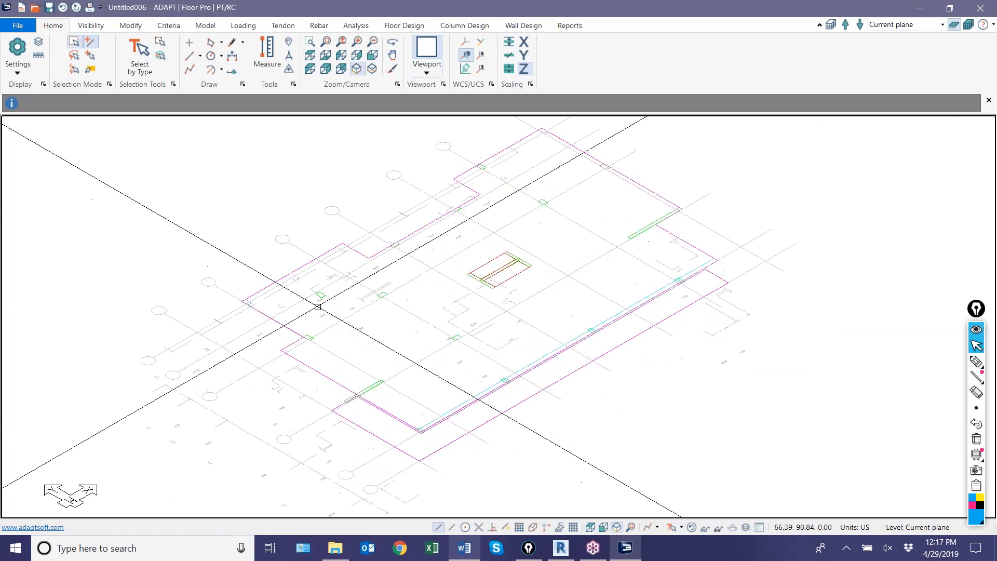
pyautogui.click(590, 527)
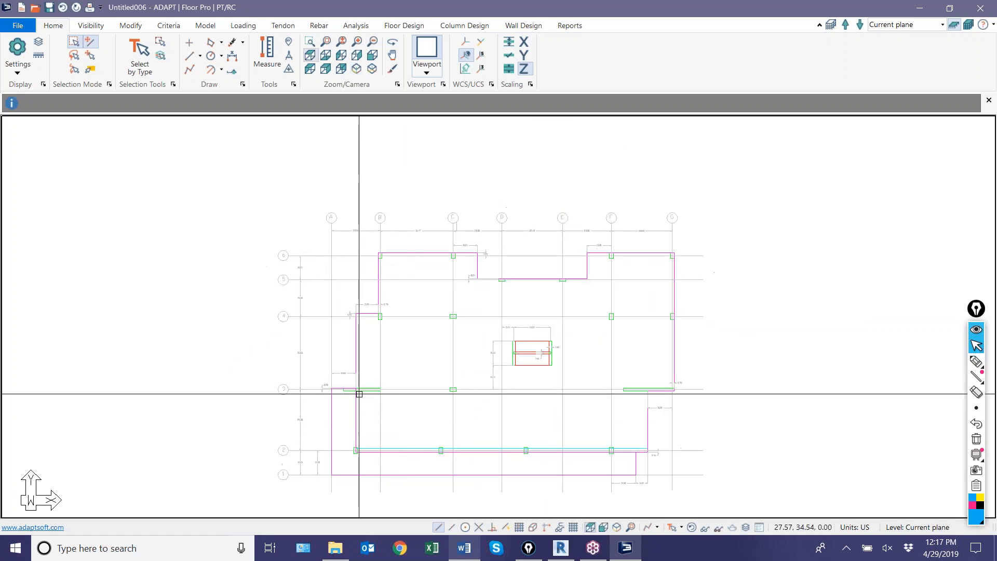
pyautogui.scroll(2, 441, 290)
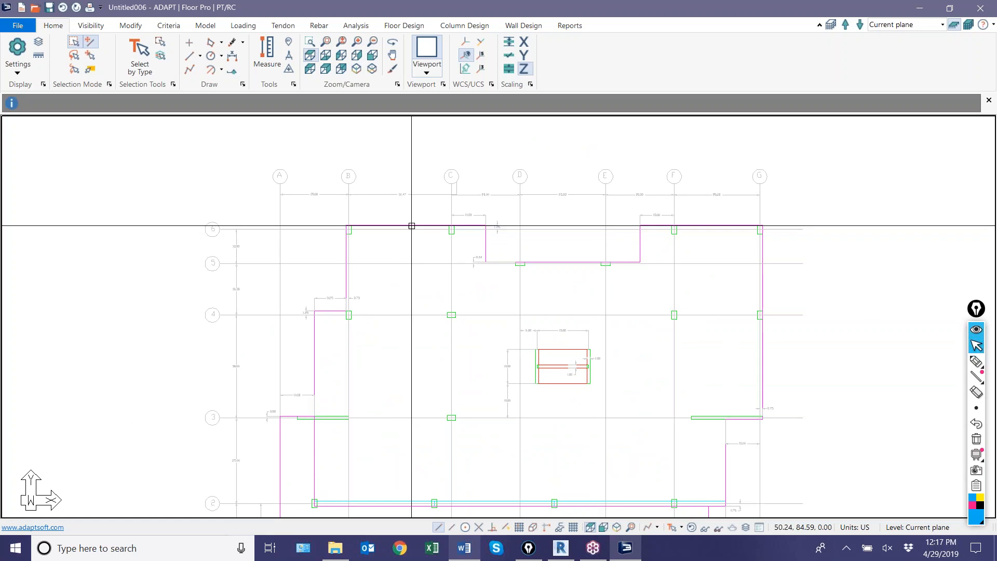
# Select the main slab outline to check which segments it includes, and clear the selection
pyautogui.click(412, 225)
pyautogui.scroll(-2, 405, 229)
pyautogui.scroll(2, 314, 394)
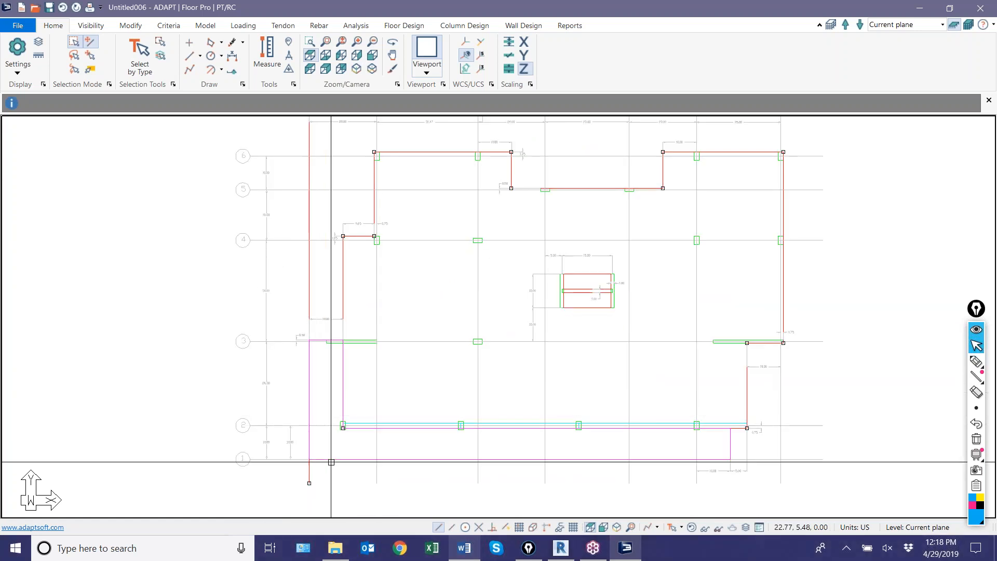
pyautogui.press('Escape')
pyautogui.scroll(-2, 324, 463)
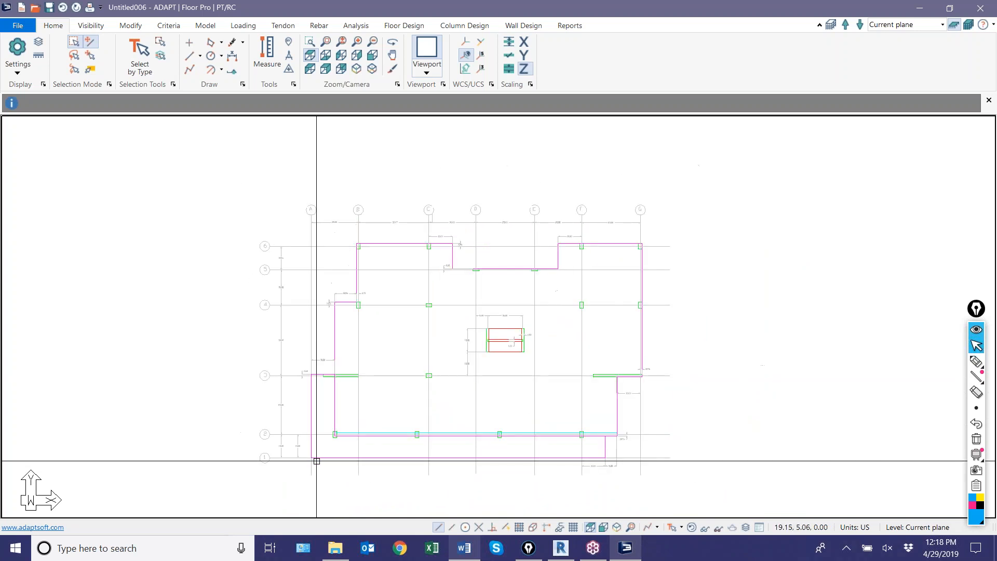
# Check the coordinates of the line along gridline A in its properties
pyautogui.scroll(2, 299, 412)
pyautogui.click(316, 344)
pyautogui.scroll(-2, 452, 413)
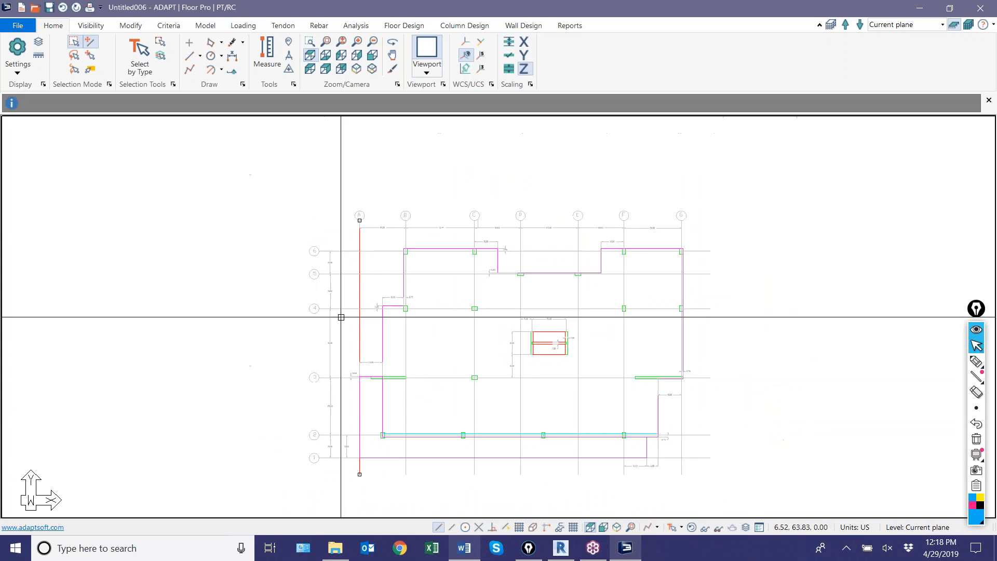
pyautogui.scroll(2, 377, 514)
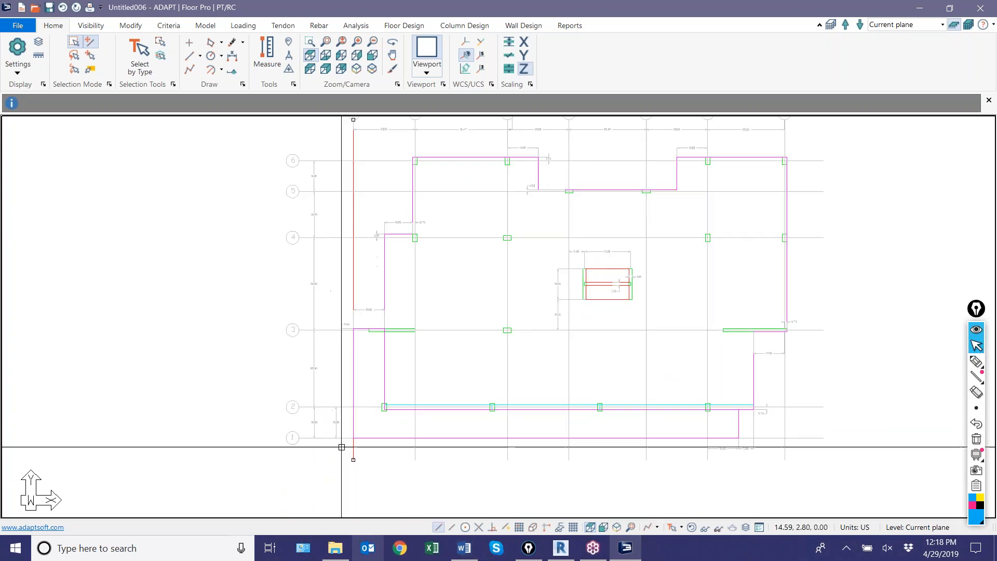
pyautogui.click(352, 363)
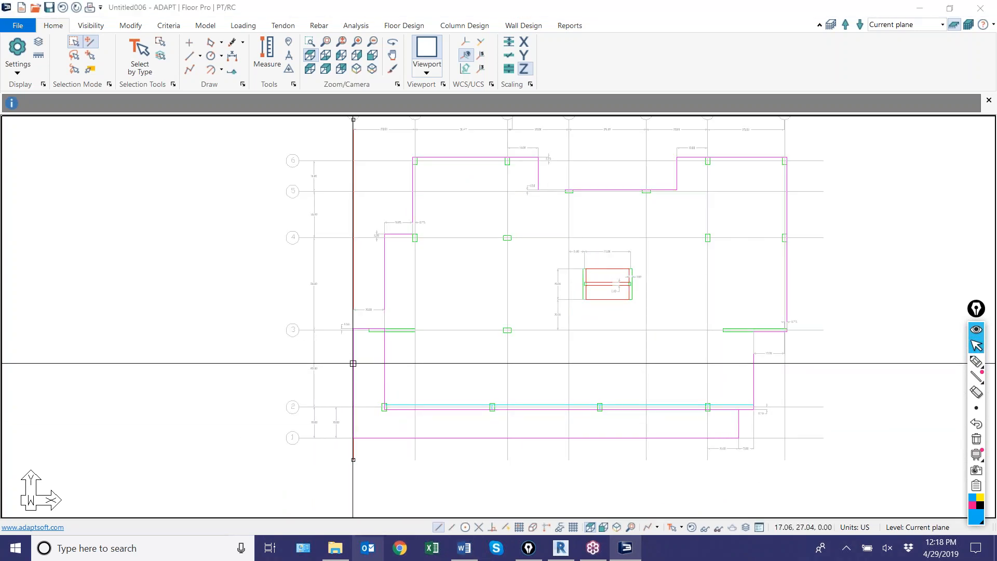
pyautogui.doubleClick(352, 363)
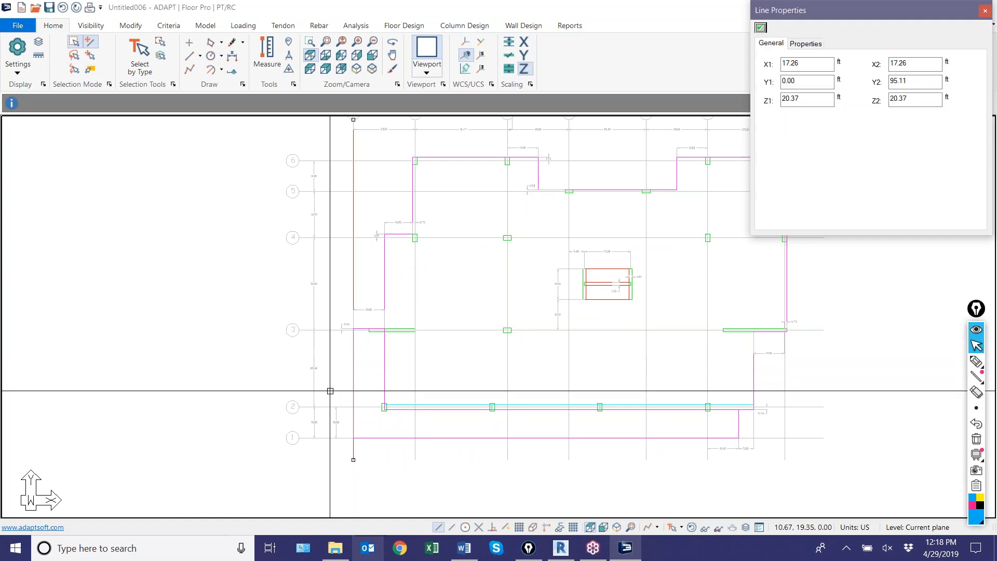
pyautogui.click(984, 8)
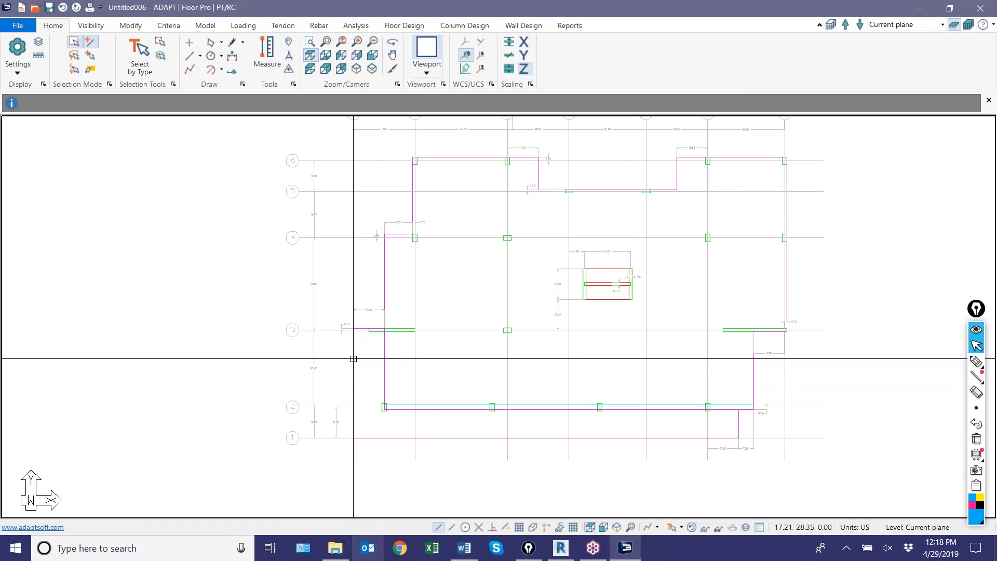
# Select the main floor and lower balcony outlines and transform them into slab regions
pyautogui.click(348, 443)
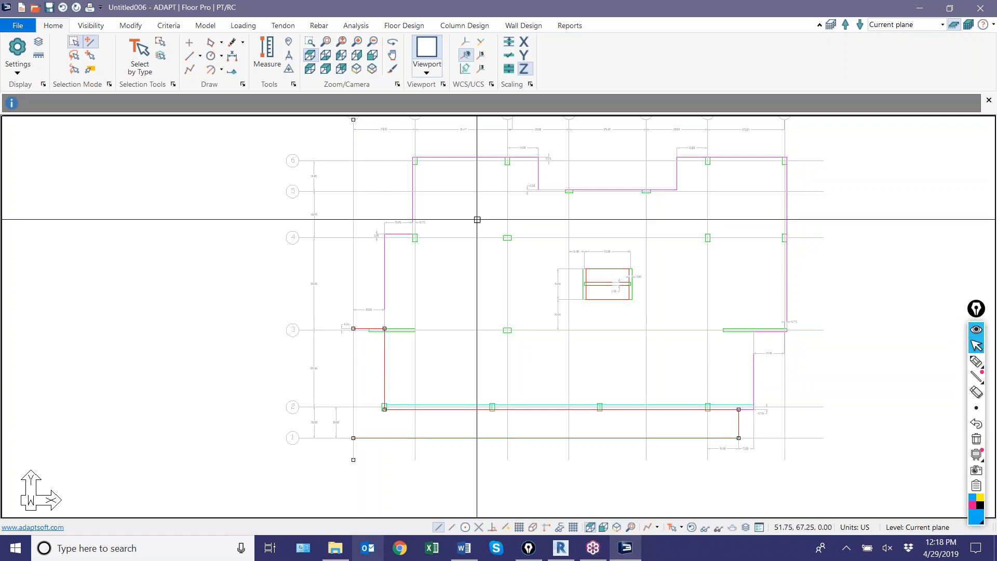
pyautogui.click(480, 155)
pyautogui.moveTo(485, 385); pyautogui.dragTo(448, 381, button='middle')
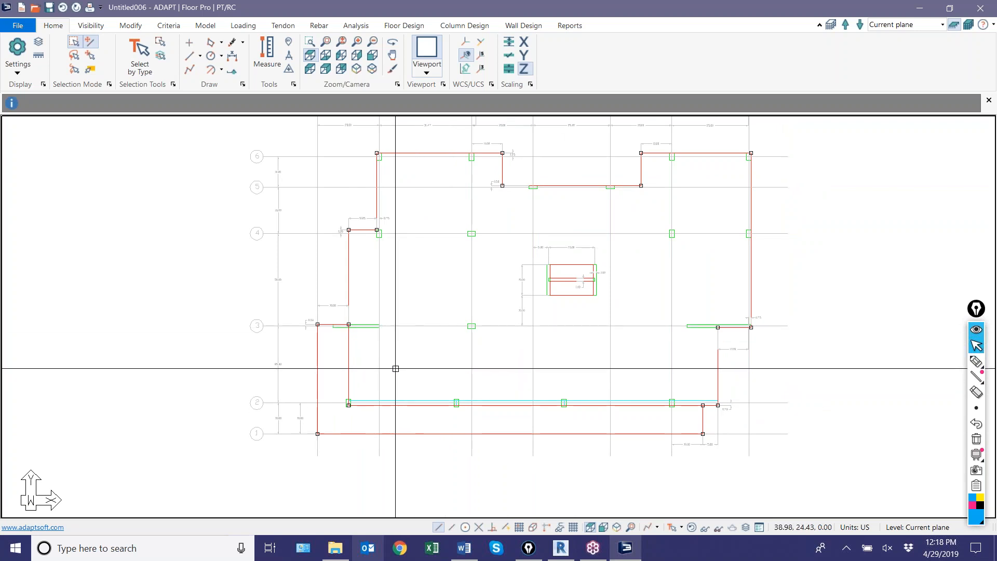
pyautogui.click(206, 27)
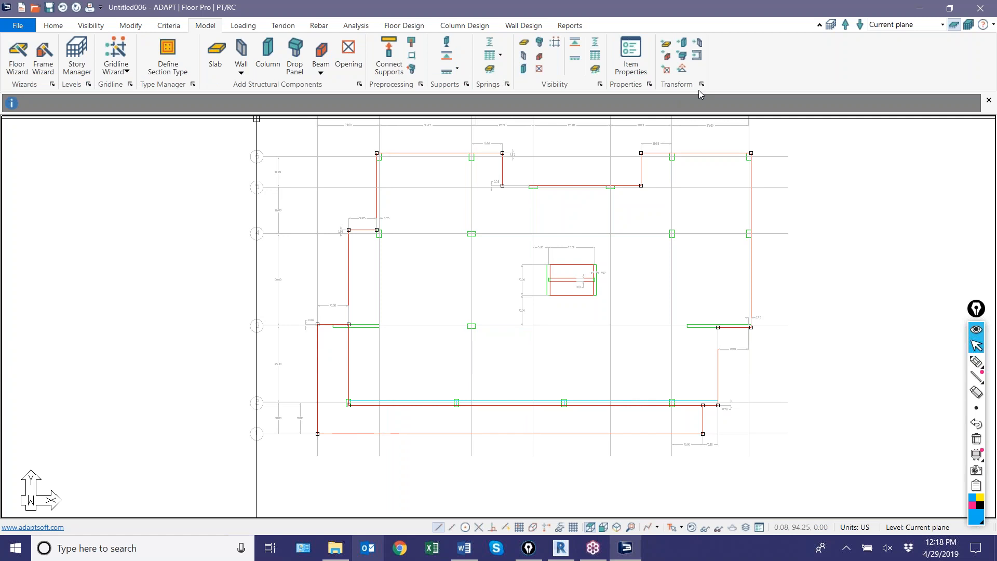
pyautogui.click(666, 44)
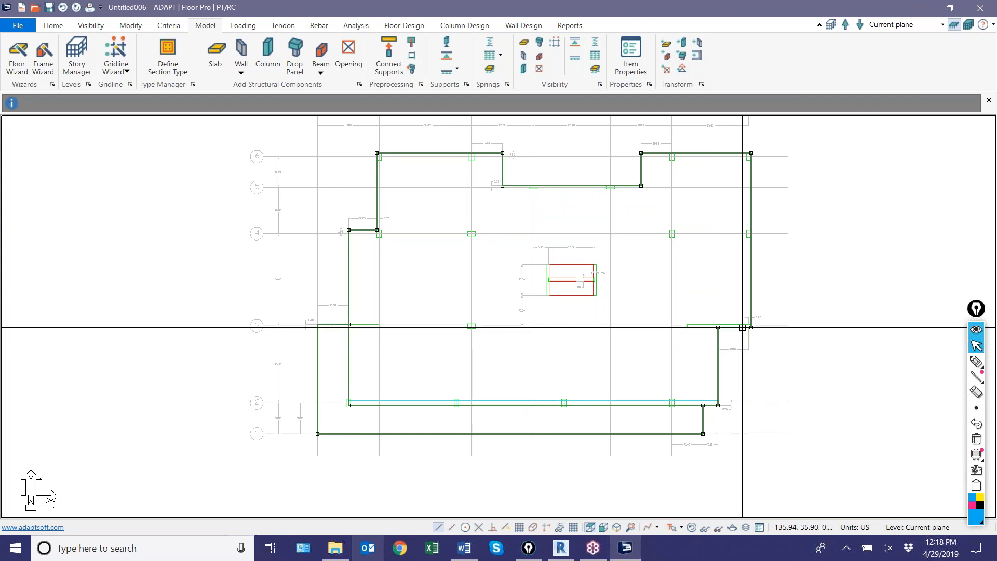
# Select the three core wall outlines and the two wall outlines along gridline 3, and transform them into single walls
pyautogui.scroll(1, 576, 314)
pyautogui.scroll(4, 489, 314)
pyautogui.scroll(2, 467, 264)
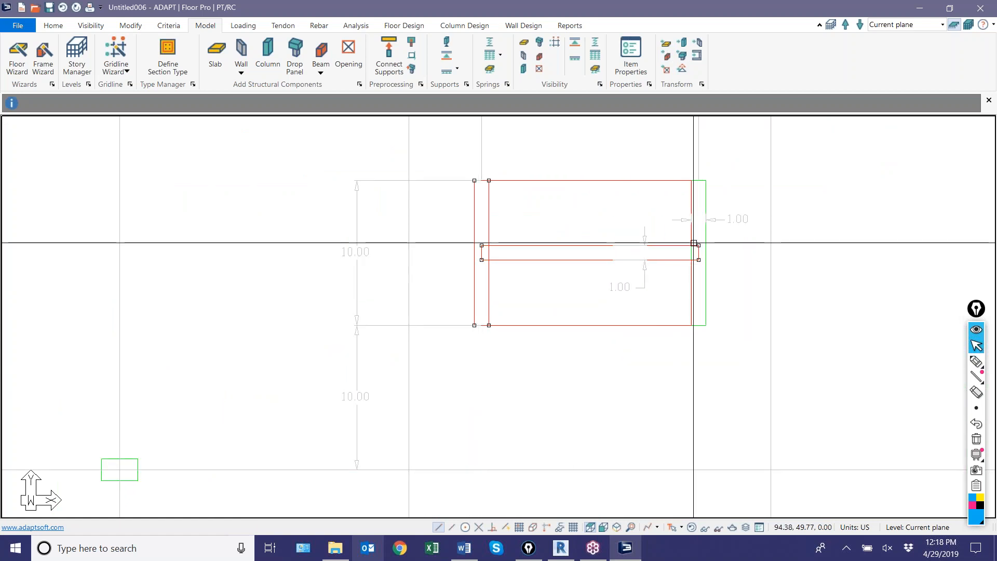
pyautogui.scroll(-5, 705, 235)
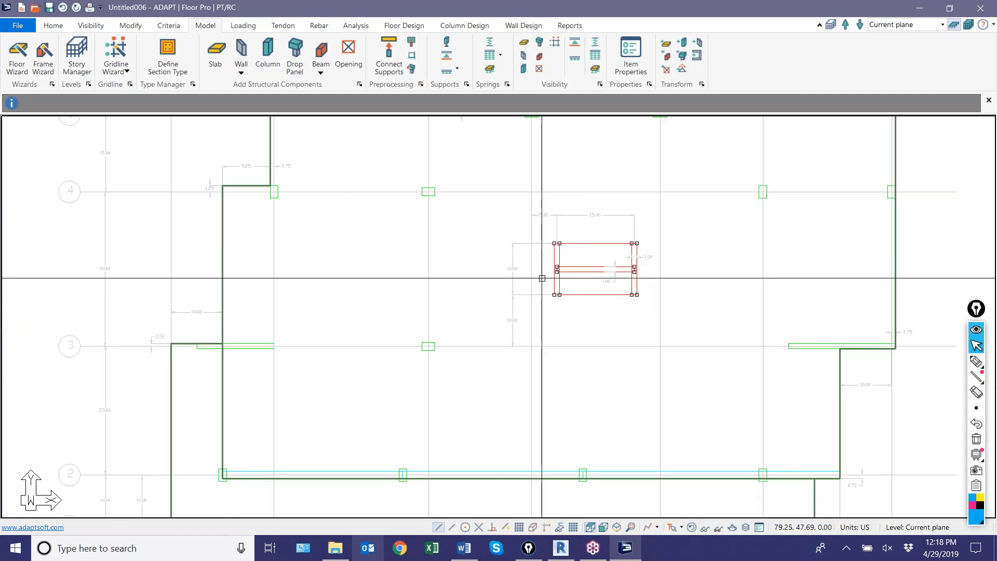
pyautogui.scroll(-2, 323, 357)
pyautogui.scroll(4, 334, 305)
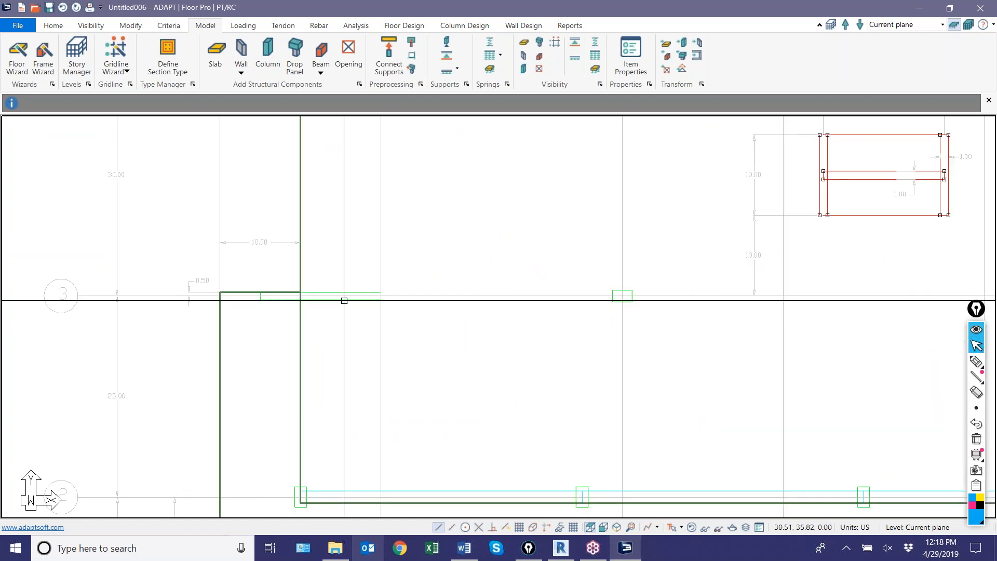
pyautogui.click(345, 299)
pyautogui.scroll(-3, 166, 362)
pyautogui.scroll(4, 692, 338)
pyautogui.click(702, 278)
pyautogui.scroll(-3, 682, 379)
pyautogui.scroll(-3, 682, 380)
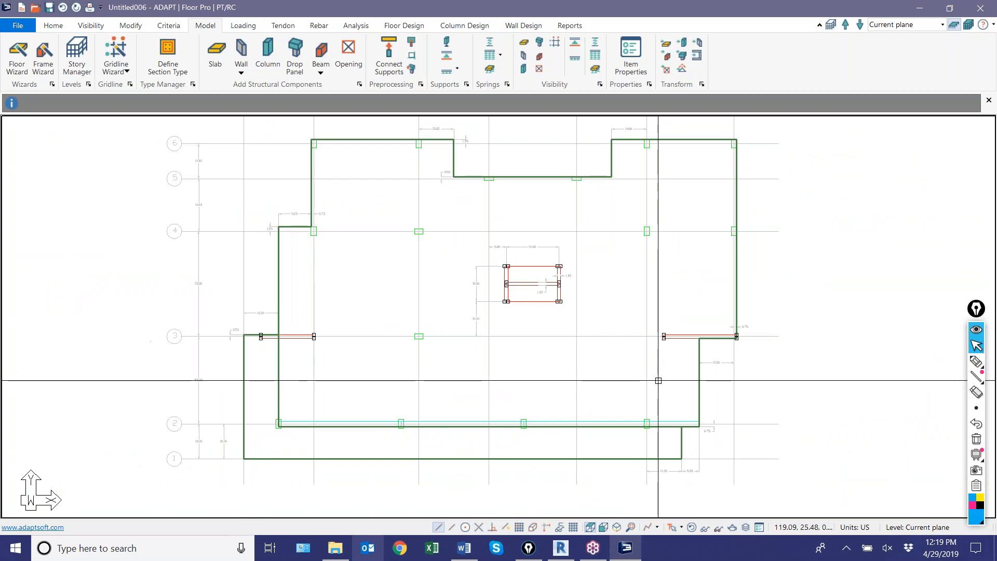
pyautogui.scroll(2, 556, 298)
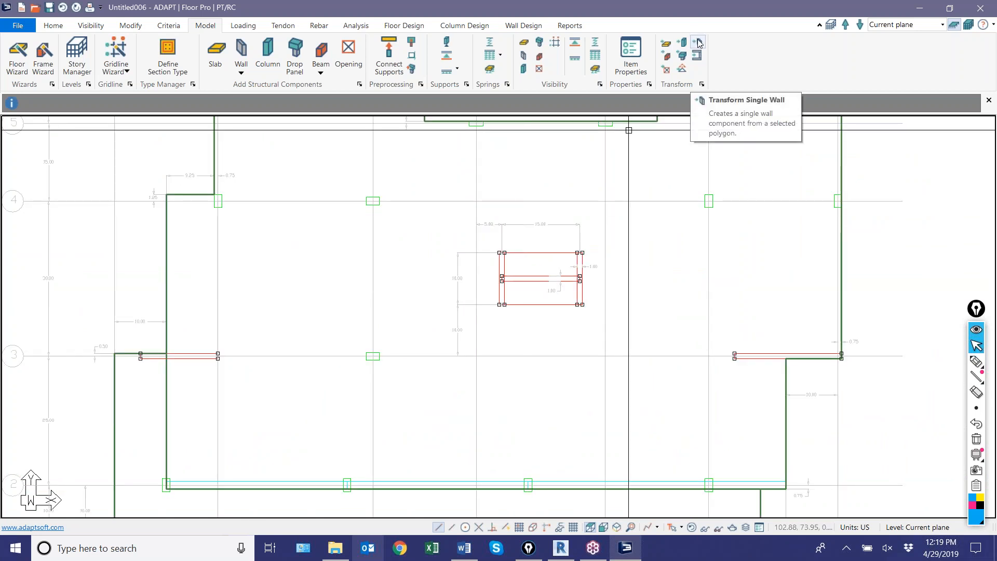
pyautogui.click(699, 43)
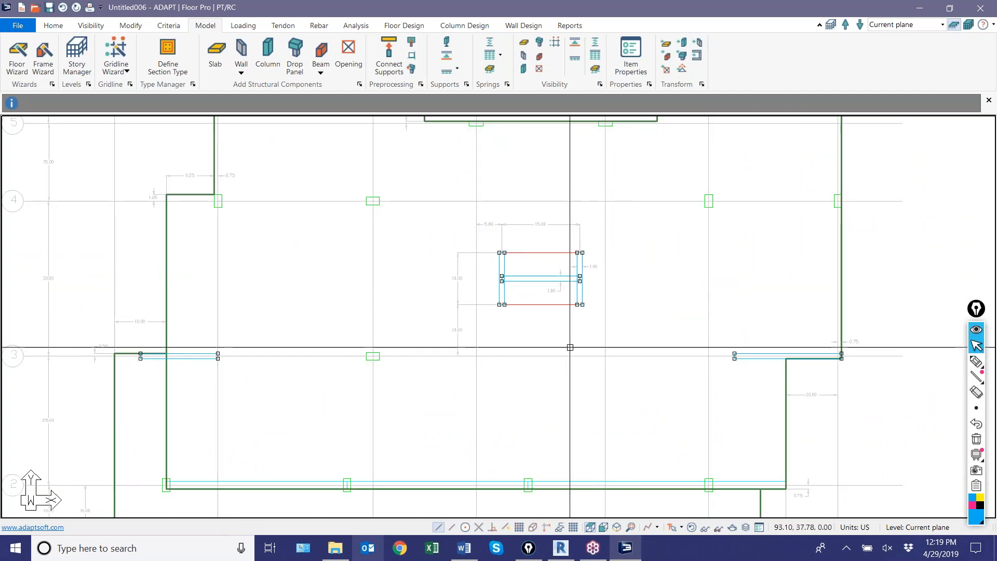
pyautogui.scroll(2, 569, 347)
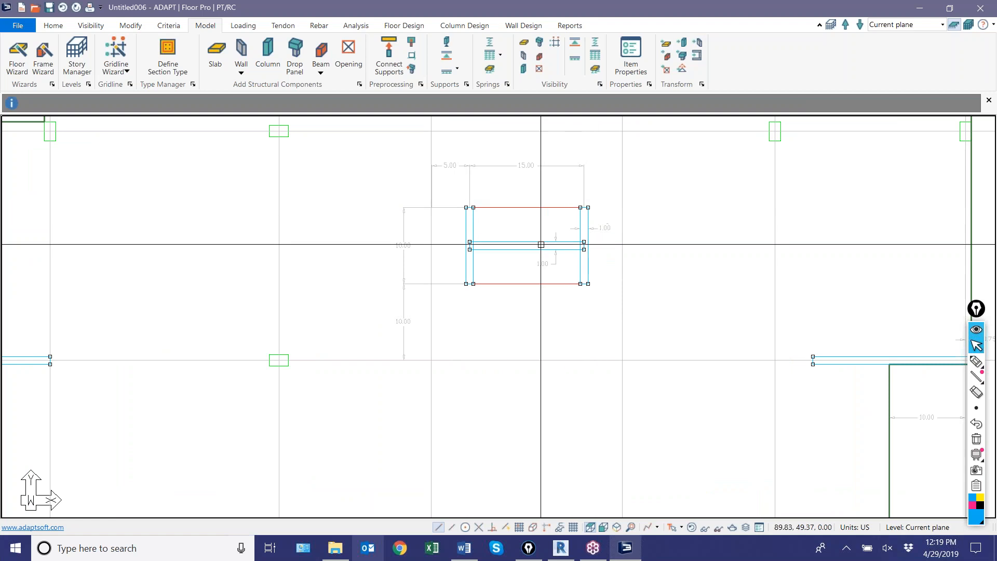
pyautogui.click(697, 62)
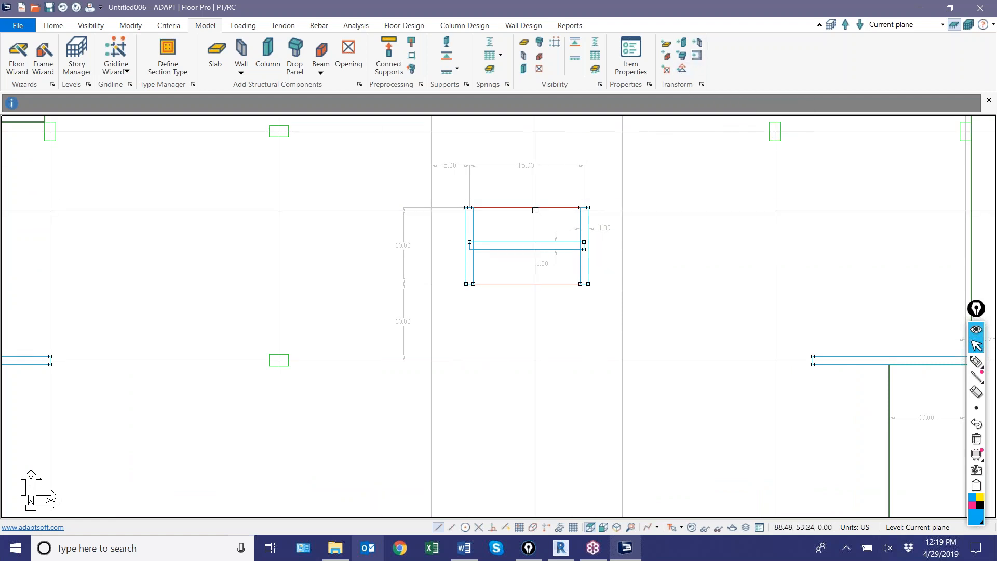
pyautogui.scroll(-5, 431, 359)
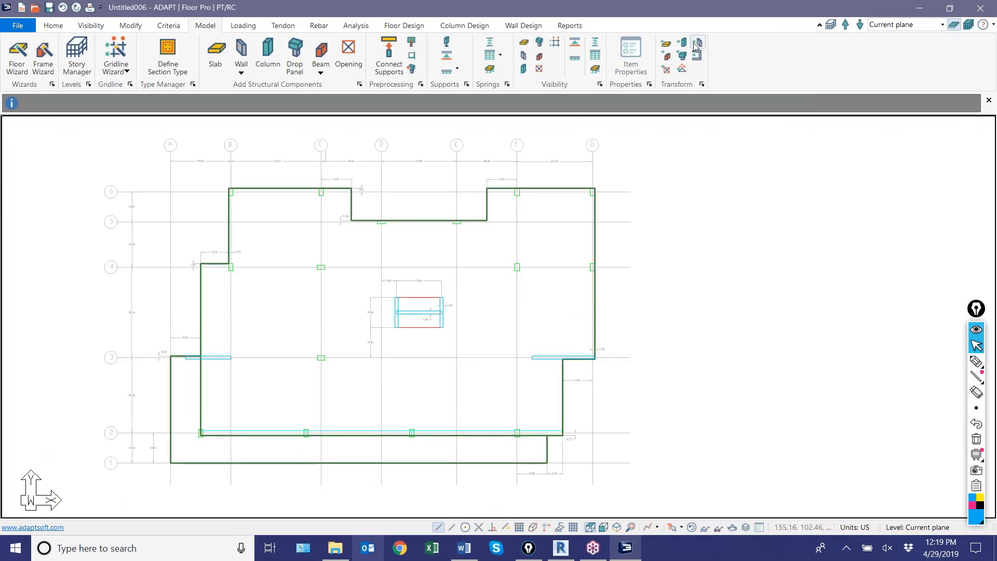
# Try selecting the column outlines with a window around the whole plan, and clear the selection
pyautogui.scroll(3, 525, 312)
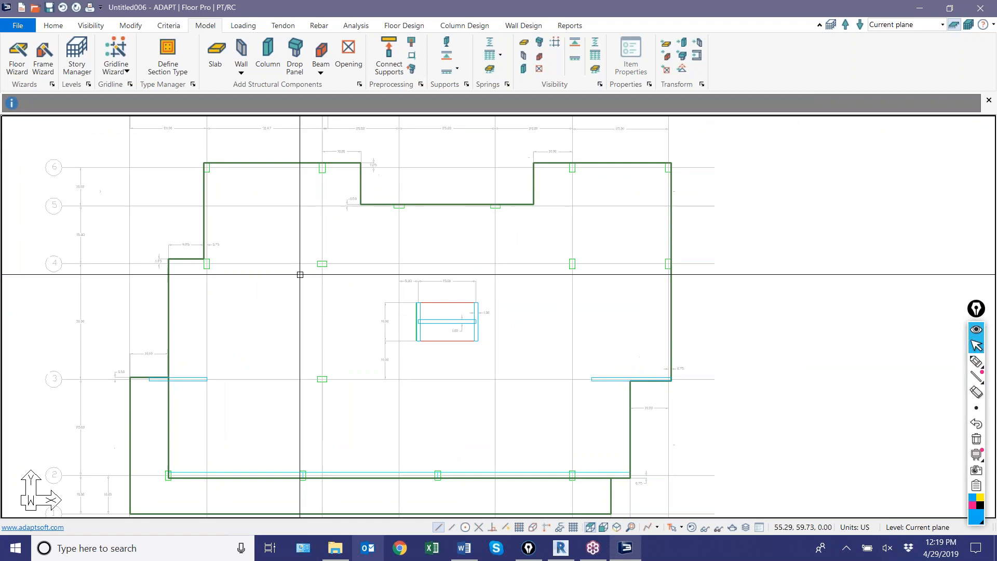
pyautogui.scroll(3, 329, 264)
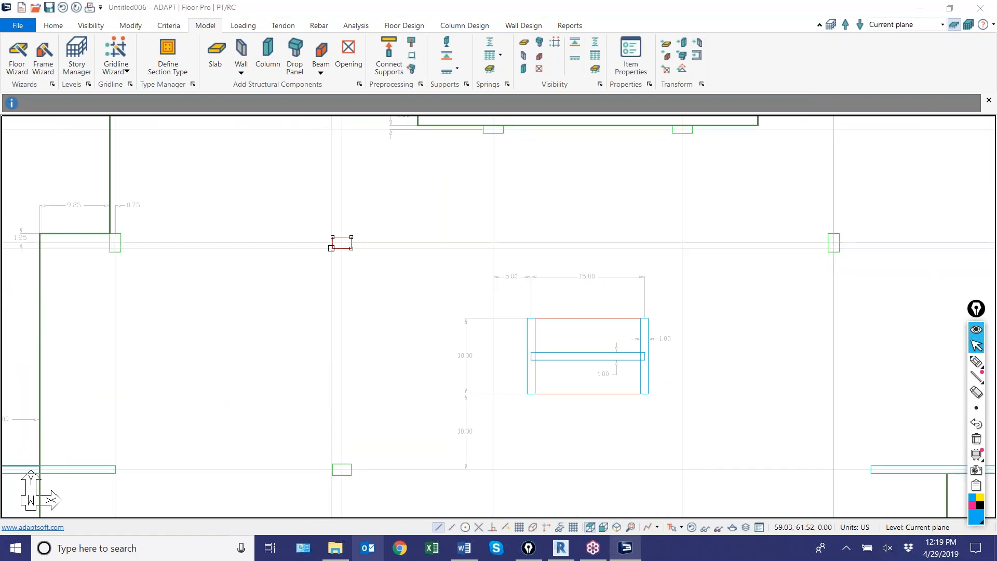
pyautogui.scroll(-5, 331, 248)
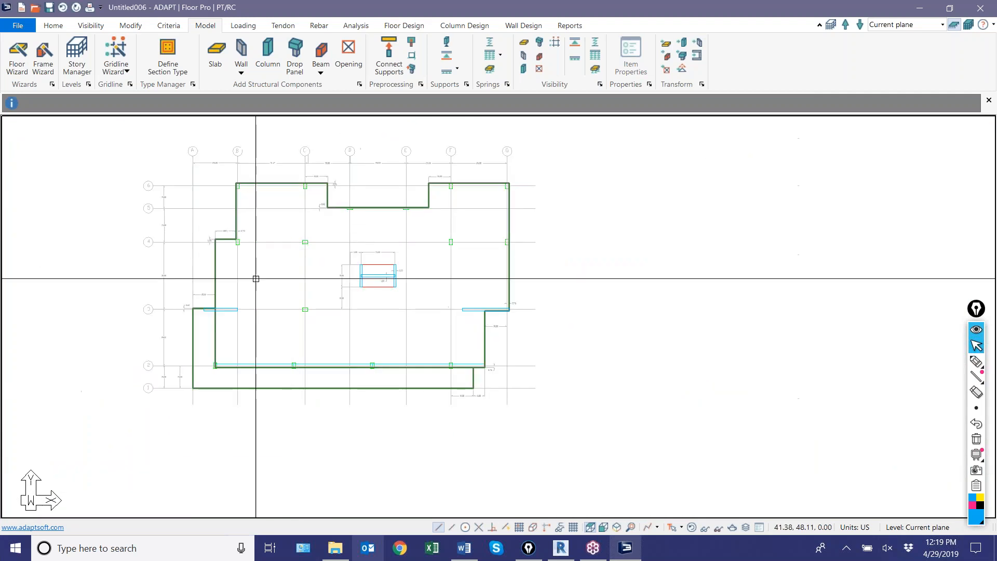
pyautogui.scroll(-3, 149, 169)
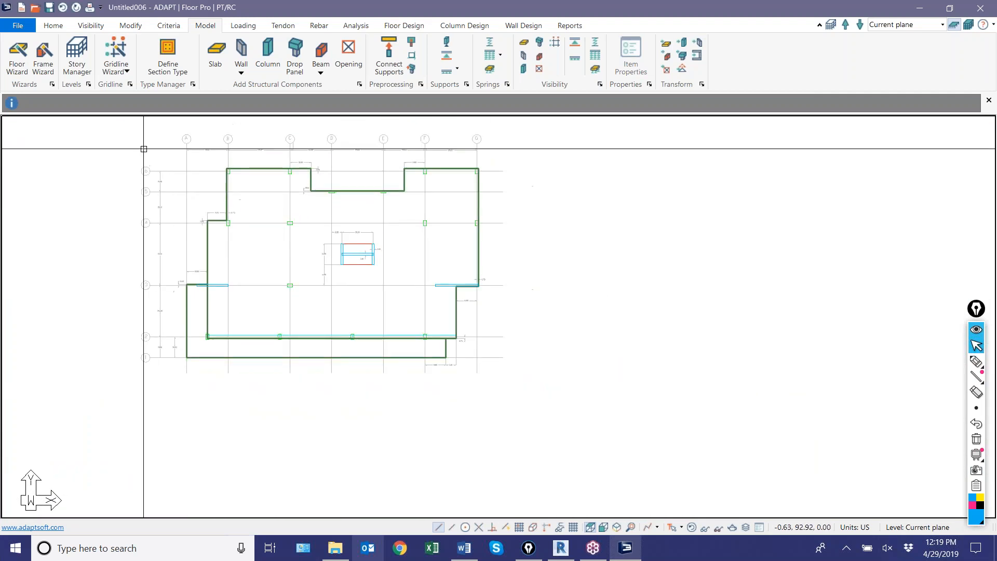
pyautogui.moveTo(143, 149); pyautogui.dragTo(600, 435)
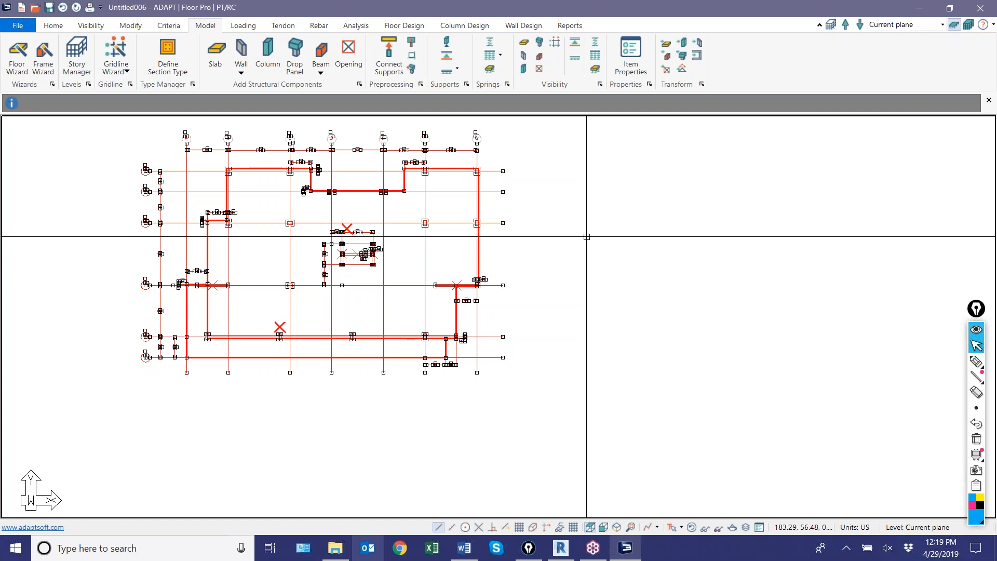
pyautogui.click(616, 333)
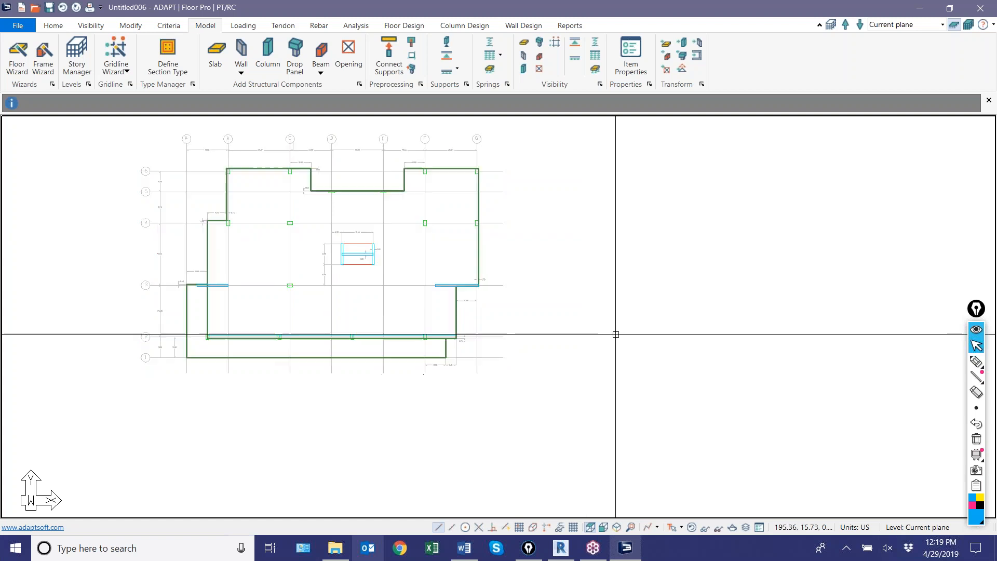
# Check in the polygon properties which layer the column outline at gridlines C and 4 belongs to
pyautogui.scroll(4, 252, 223)
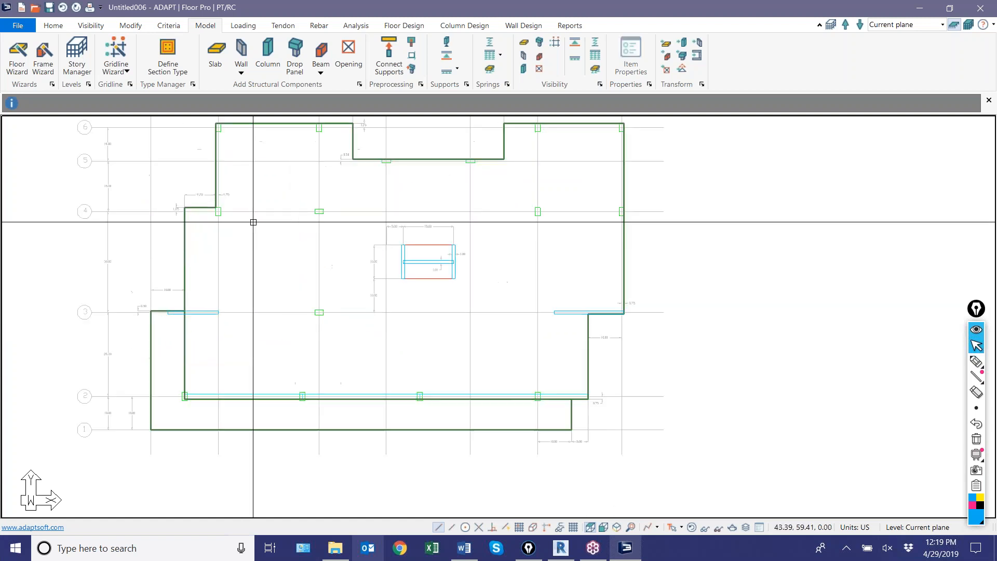
pyautogui.click(331, 210)
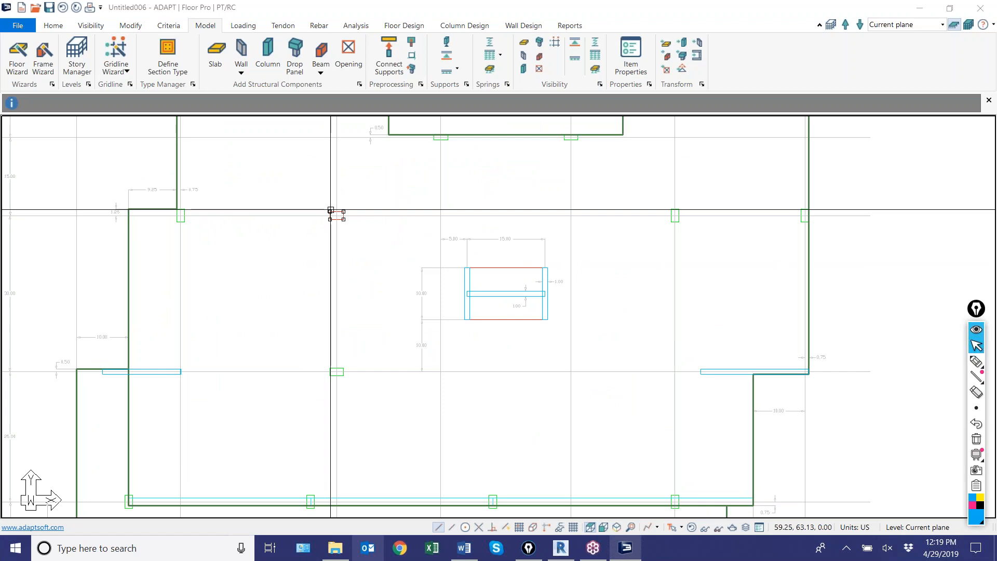
pyautogui.doubleClick(331, 210)
pyautogui.moveTo(809, 12); pyautogui.dragTo(451, 97)
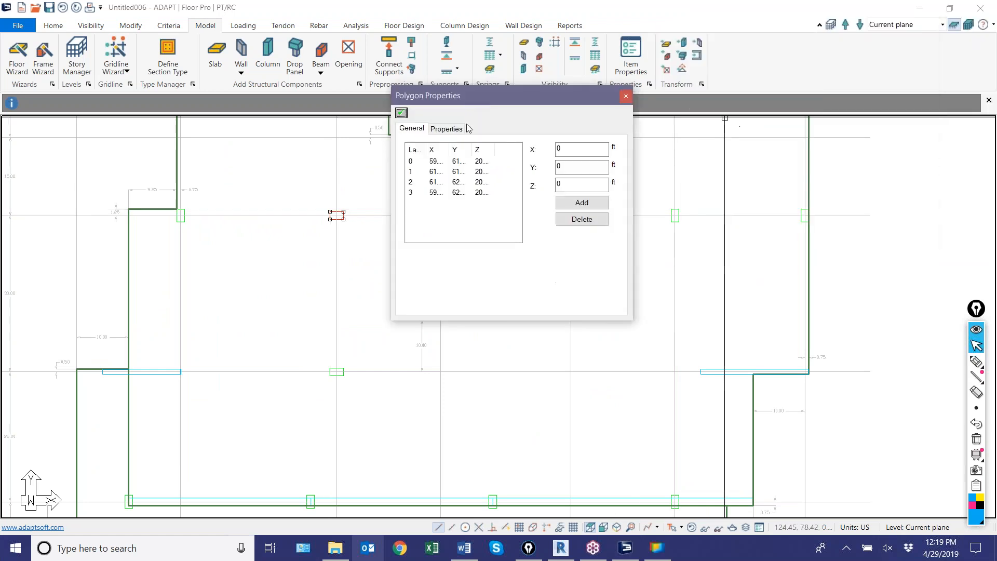
pyautogui.click(447, 129)
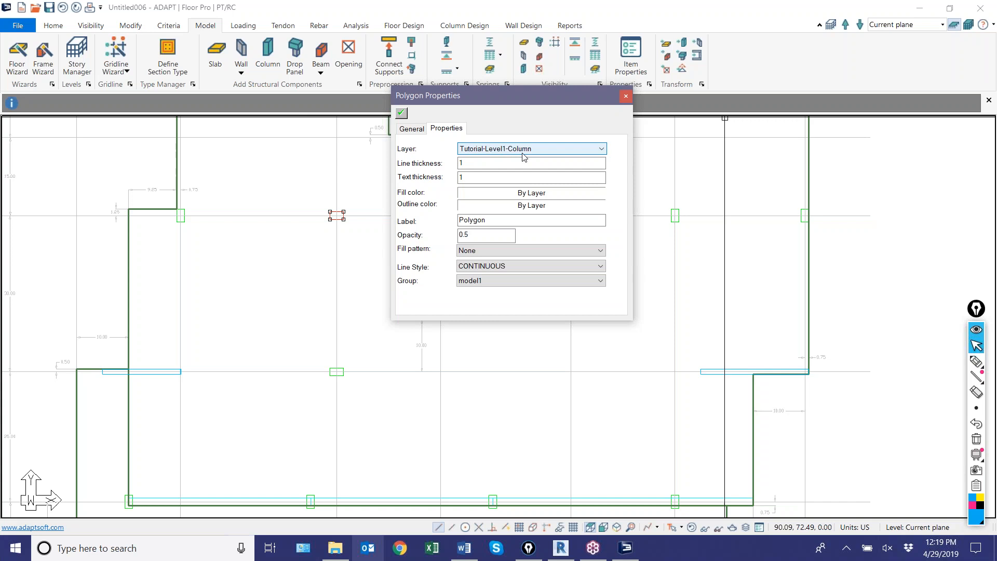
pyautogui.click(626, 97)
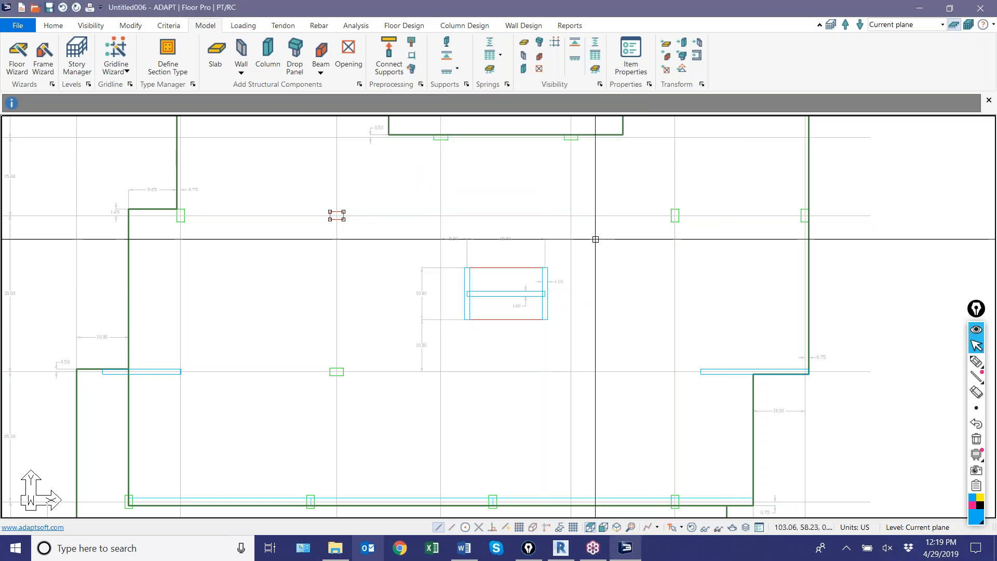
# Try selecting the column outlines at B-4, B-6, C-6 and C-4 one by one, and clear the selection
pyautogui.scroll(-4, 447, 344)
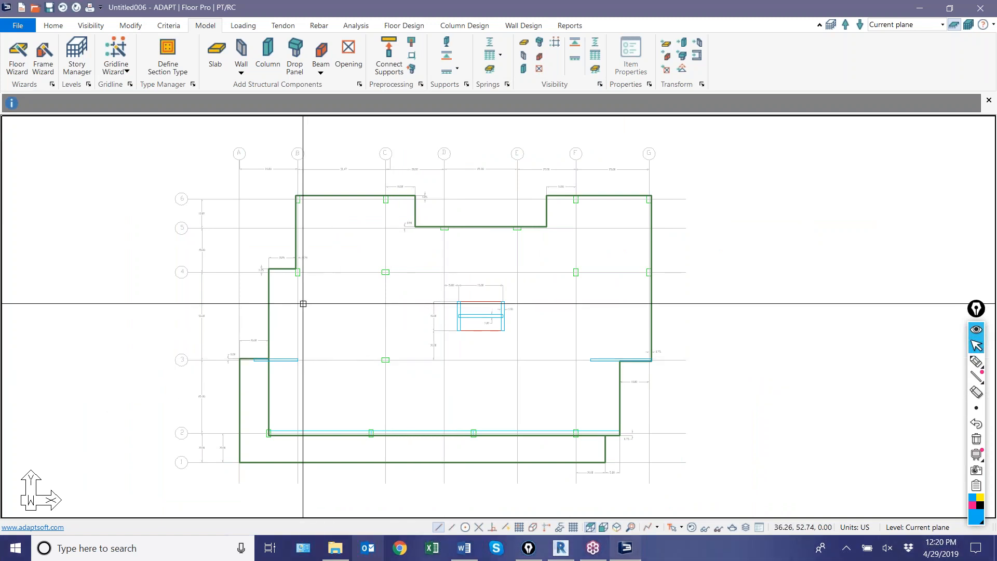
pyautogui.scroll(2, 296, 290)
pyautogui.scroll(4, 296, 289)
pyautogui.click(305, 222)
pyautogui.scroll(-2, 272, 328)
pyautogui.scroll(-4, 352, 394)
pyautogui.scroll(6, 336, 235)
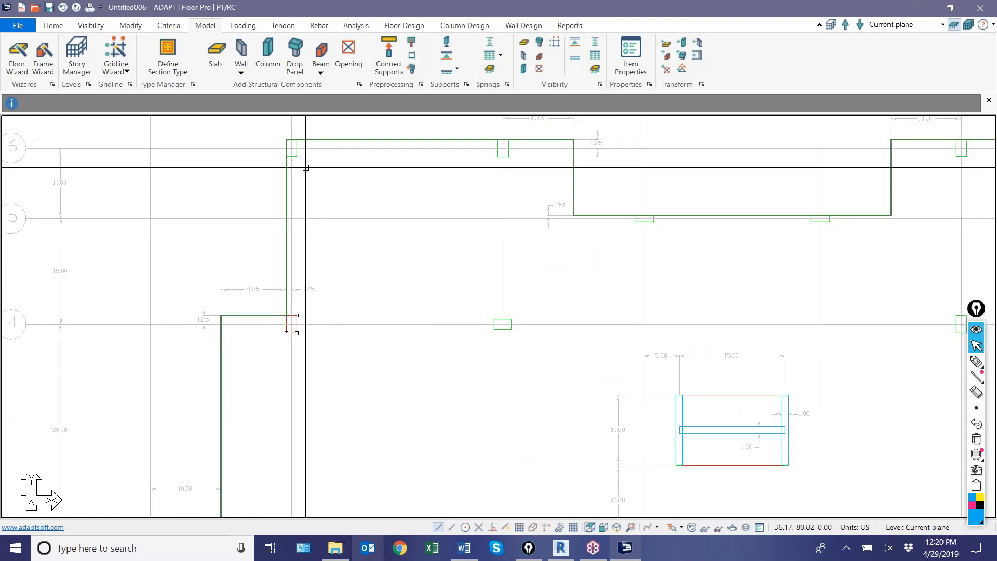
pyautogui.click(289, 150)
pyautogui.click(506, 154)
pyautogui.click(513, 319)
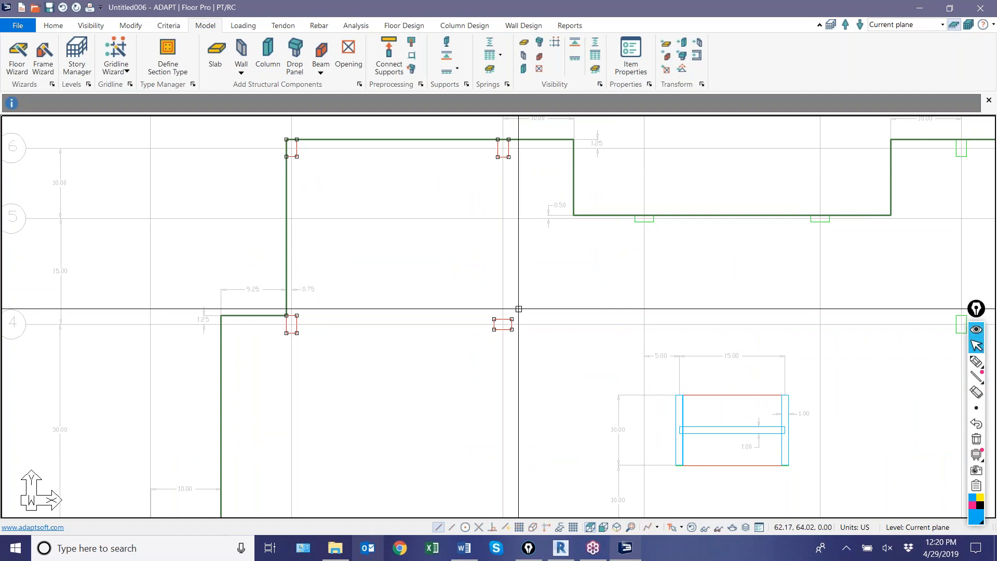
pyautogui.press('Escape')
pyautogui.scroll(-1, 278, 151)
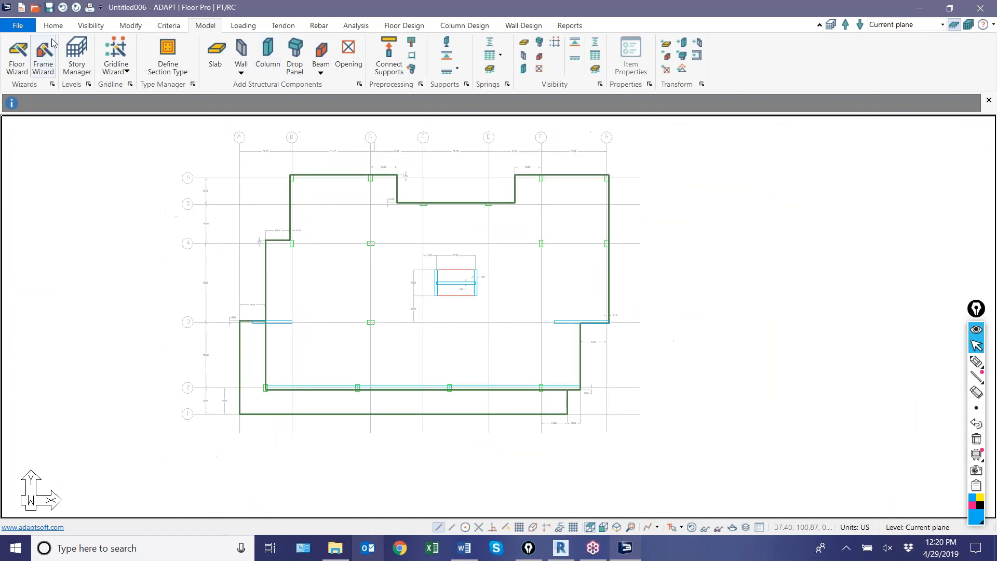
# Turn off all layers and turn only the Tutorial-Level1-Column layer back on
pyautogui.click(54, 25)
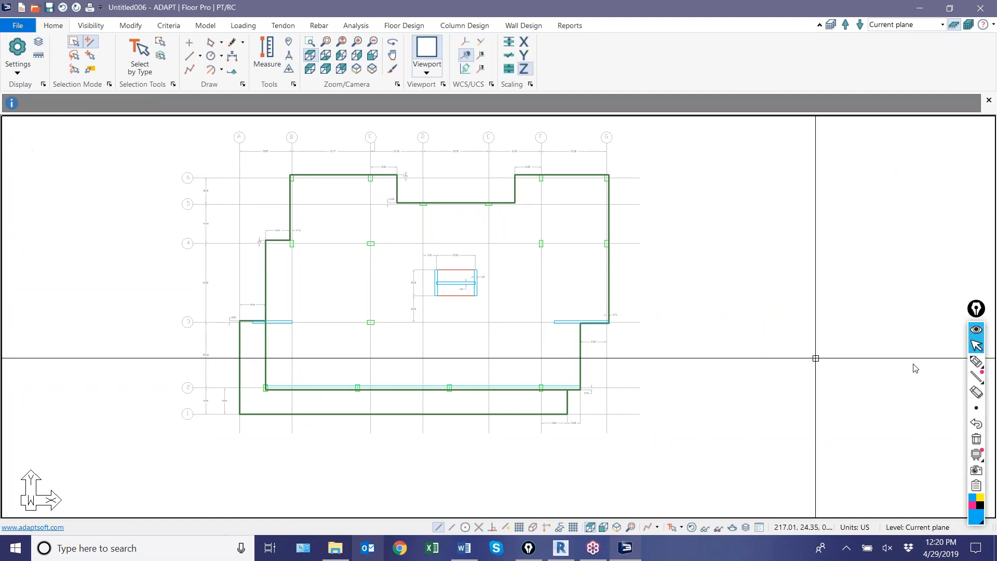
pyautogui.click(976, 361)
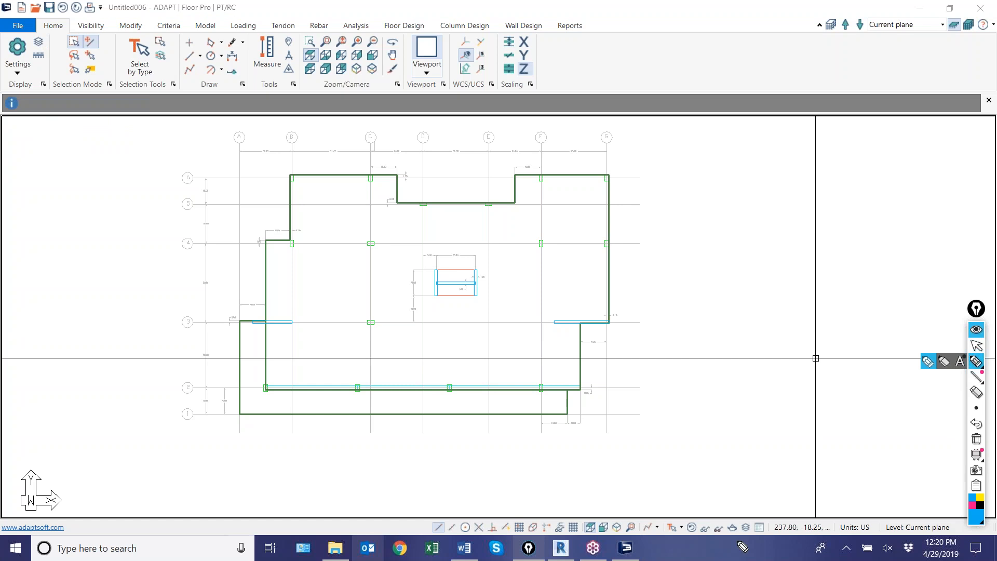
pyautogui.moveTo(744, 532)
pyautogui.mouseDown()
pyautogui.moveTo(768, 517)
pyautogui.moveTo(740, 532)
pyautogui.mouseUp()
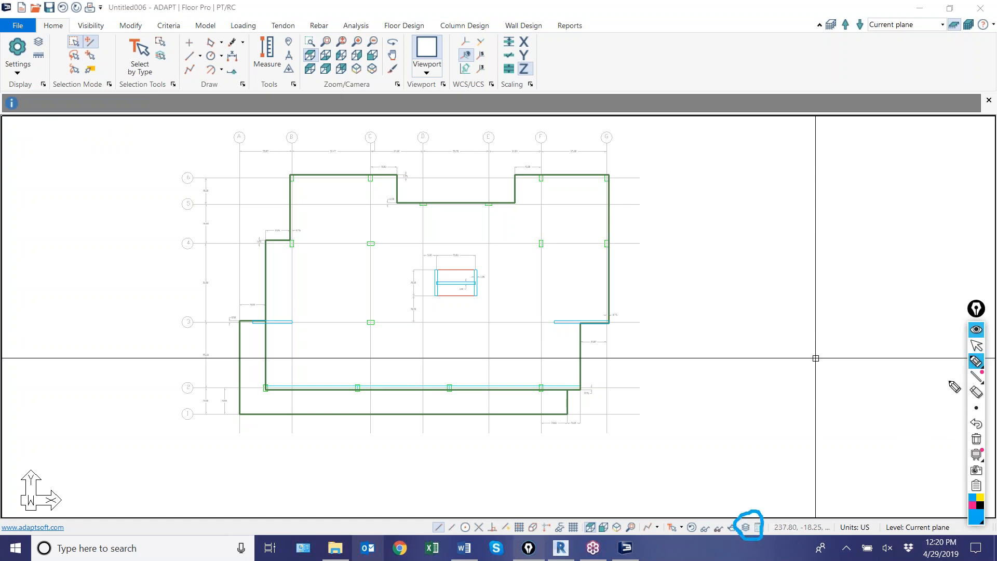
pyautogui.click(976, 346)
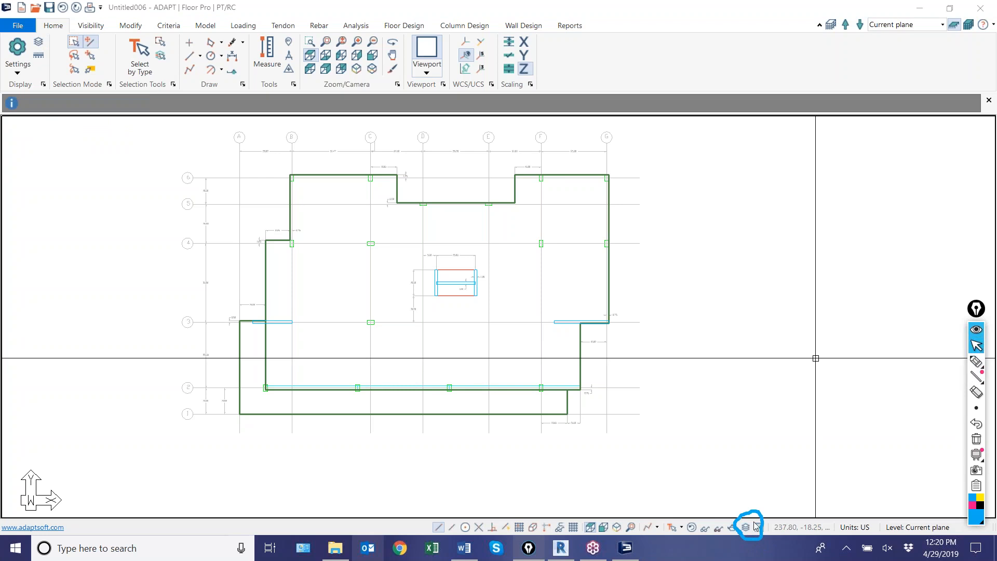
pyautogui.click(39, 42)
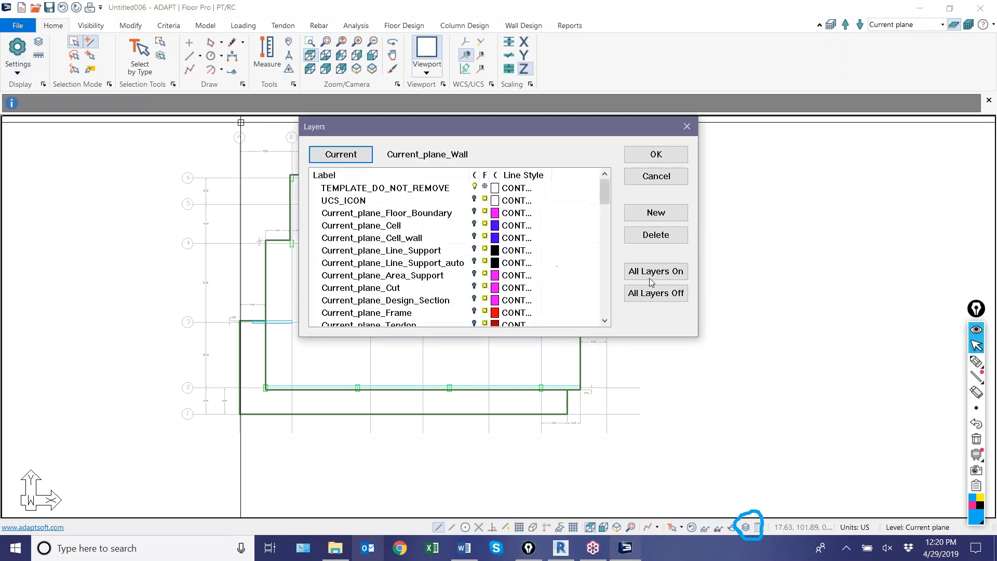
pyautogui.click(652, 293)
pyautogui.click(605, 232)
pyautogui.moveTo(609, 234); pyautogui.dragTo(623, 294)
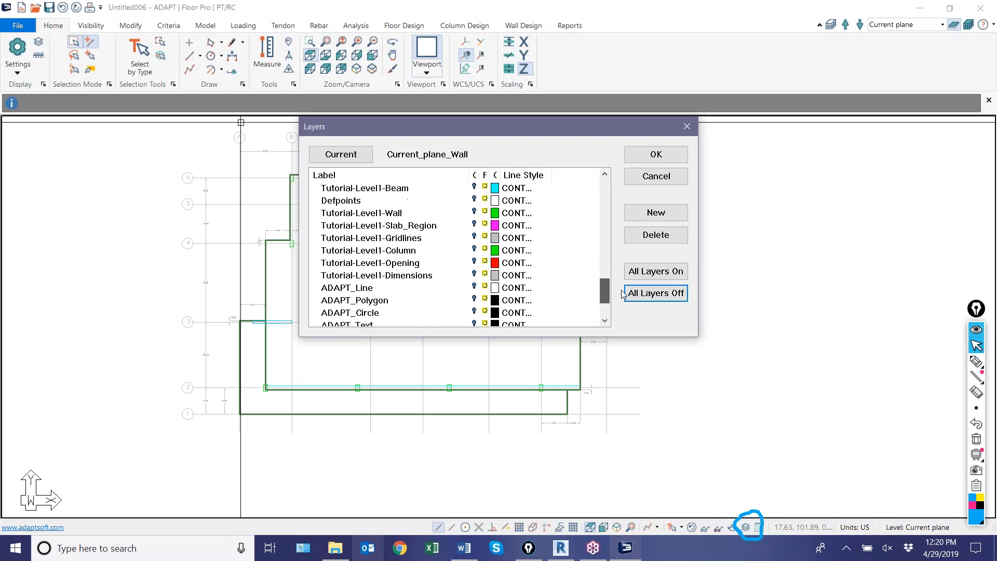
pyautogui.click(473, 251)
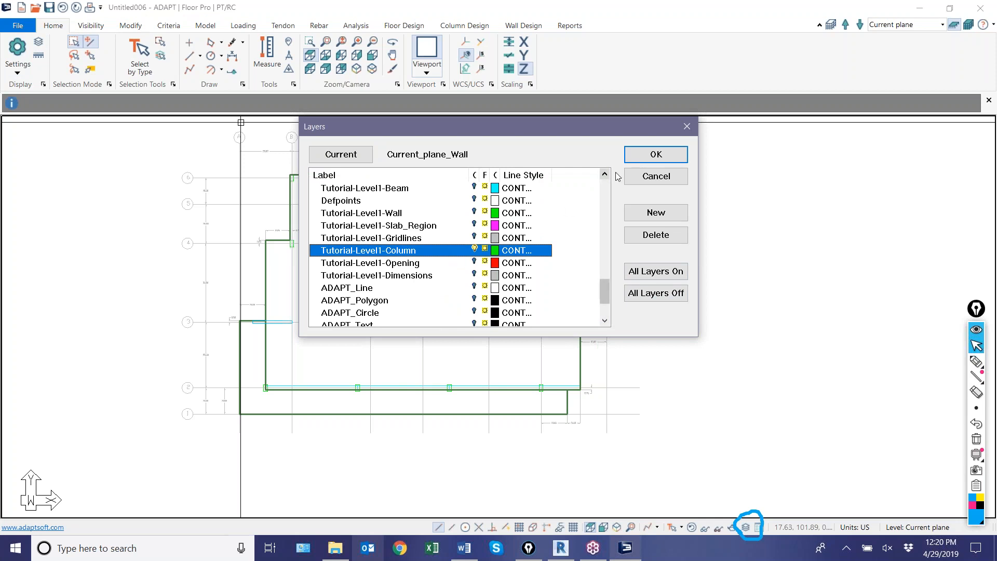
pyautogui.click(656, 155)
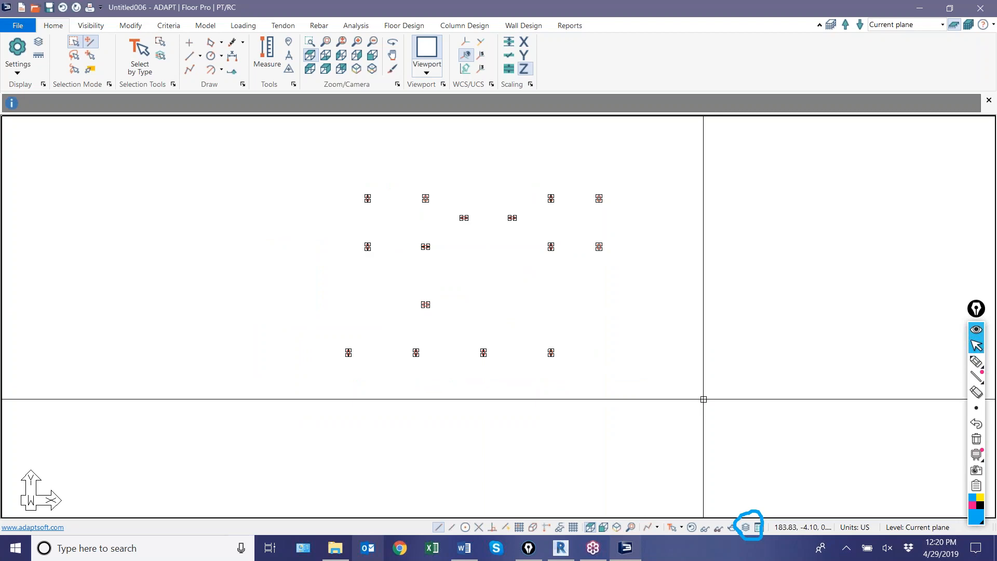
# Transform all the selected column outlines into column components
pyautogui.click(205, 26)
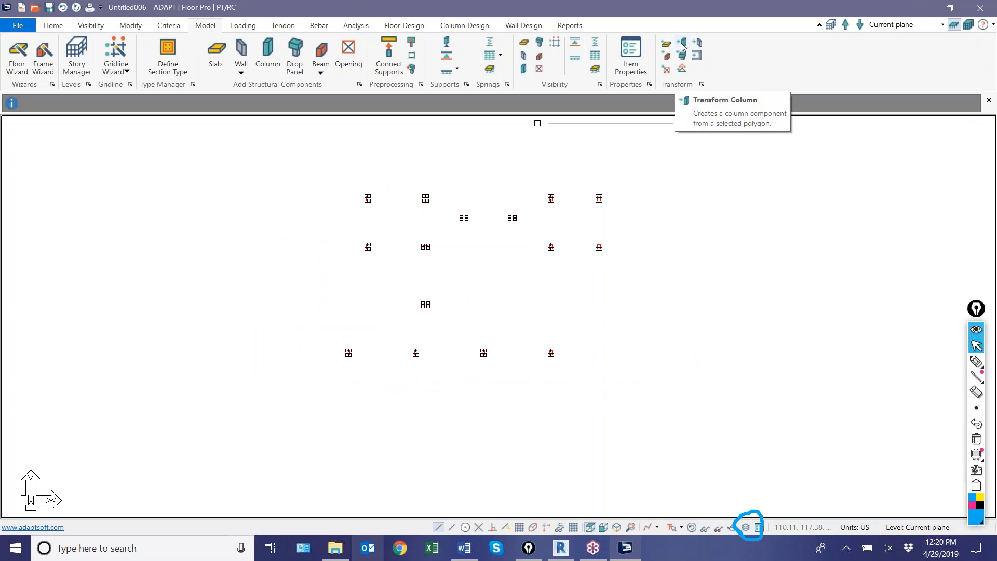
pyautogui.scroll(-1, 585, 306)
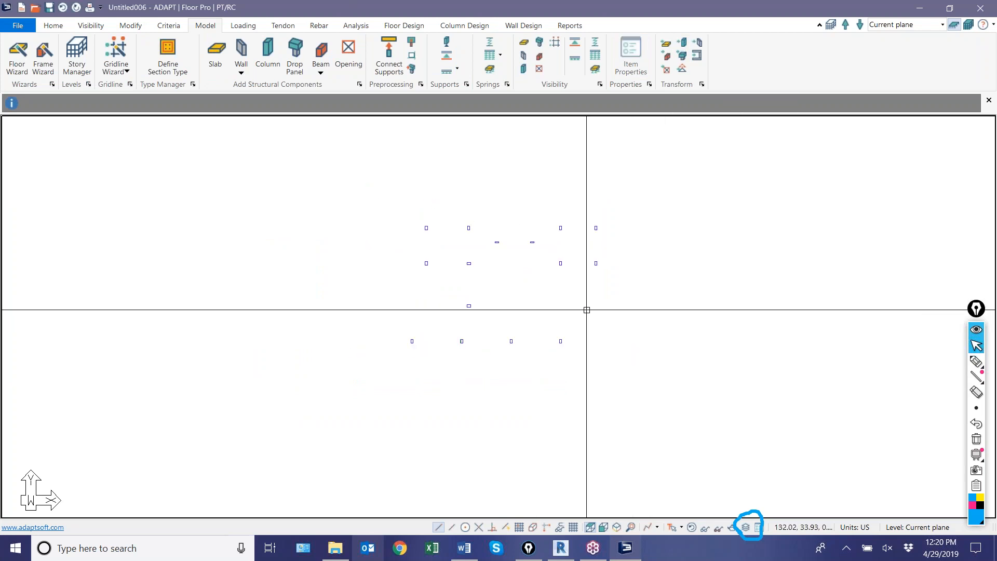
pyautogui.scroll(1, 594, 276)
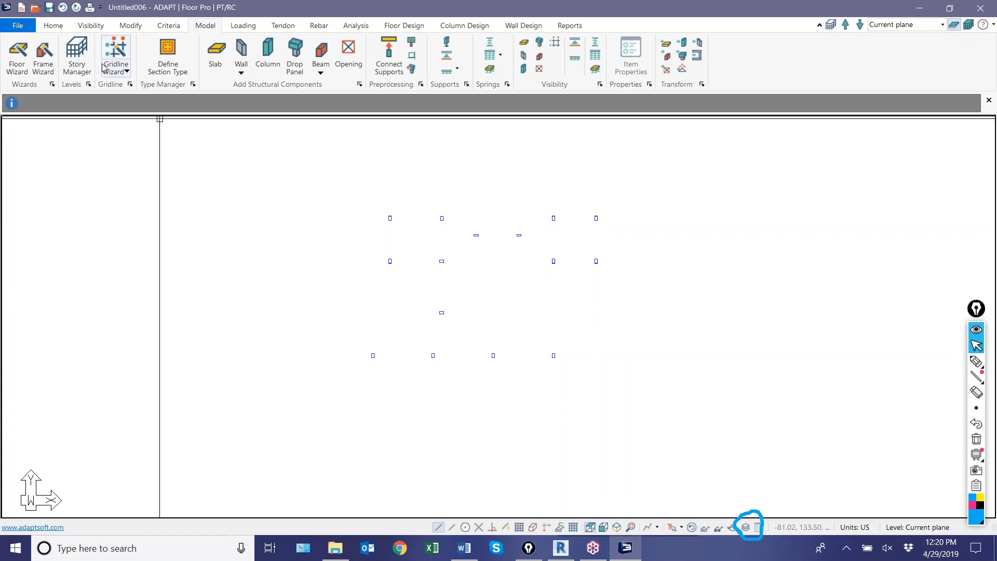
# Review the display settings for structural components, discard the dialog, and restore the default display of slabs, walls and columns
pyautogui.click(91, 27)
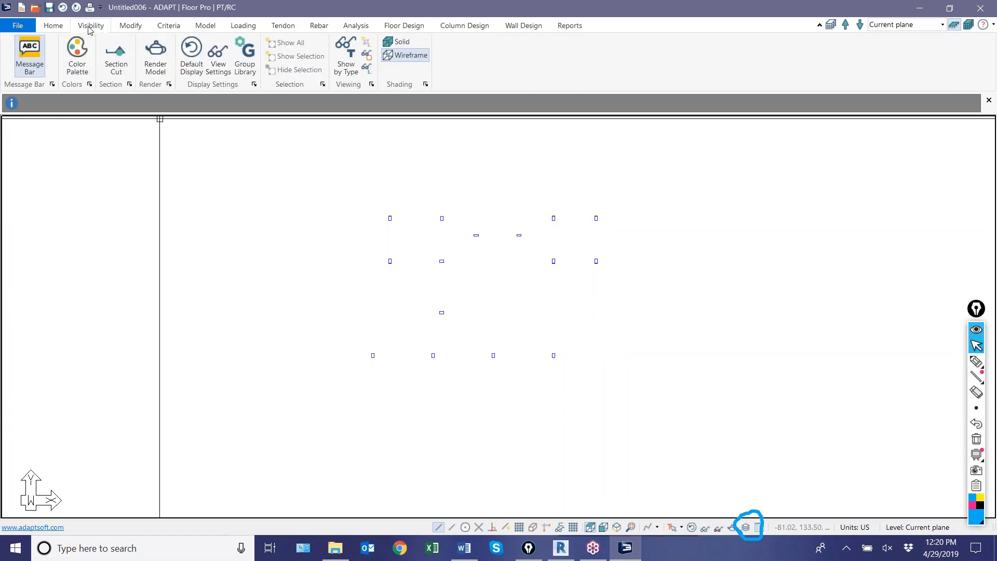
pyautogui.click(218, 65)
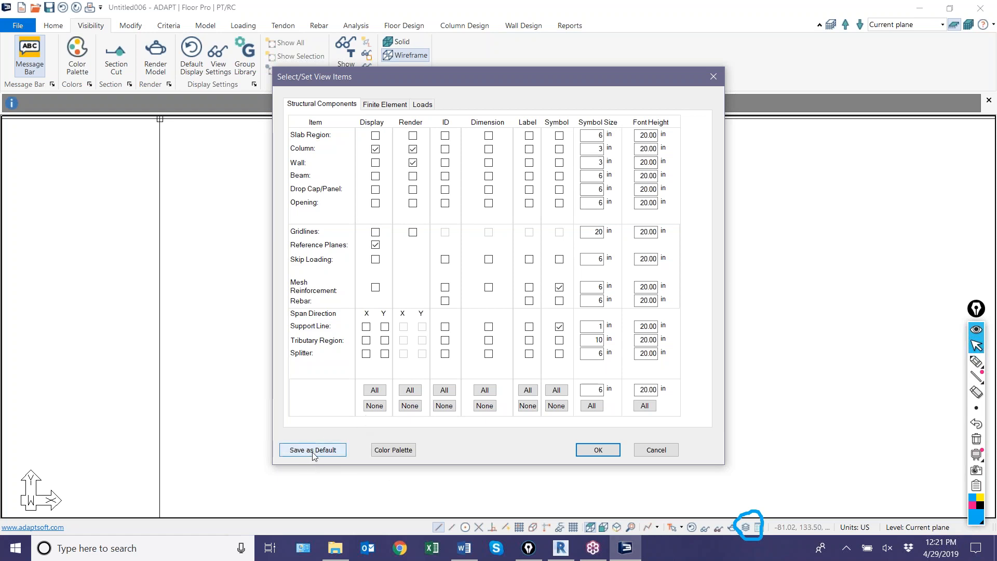
pyautogui.click(655, 450)
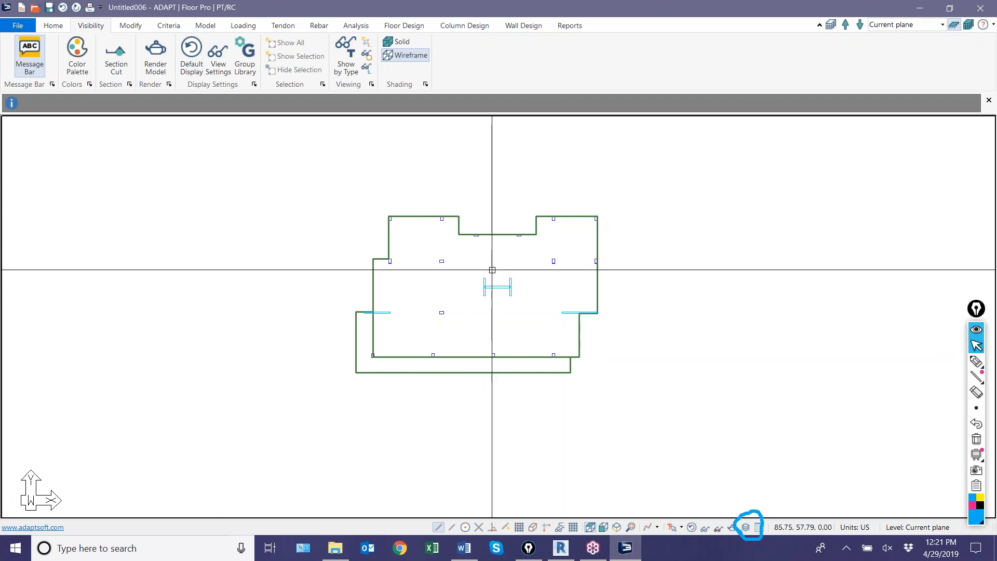
# Check the transformed components by selecting the main slab, the core wall and the lower slab in turn, clearing each selection
pyautogui.scroll(1, 403, 255)
pyautogui.scroll(1, 403, 255)
pyautogui.click(383, 205)
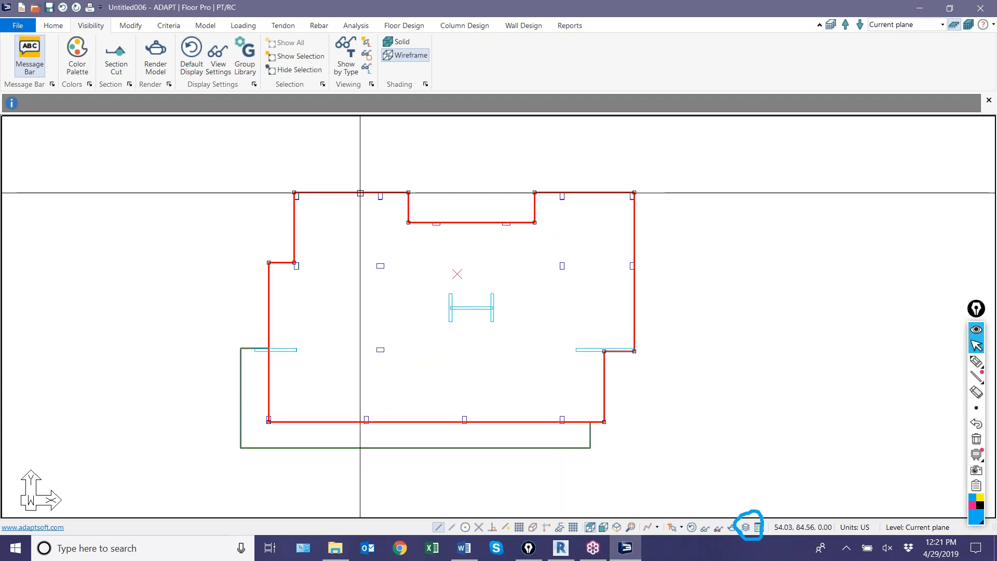
pyautogui.press('Escape')
pyautogui.click(448, 316)
pyautogui.press('Escape')
pyautogui.click(240, 436)
pyautogui.press('Escape')
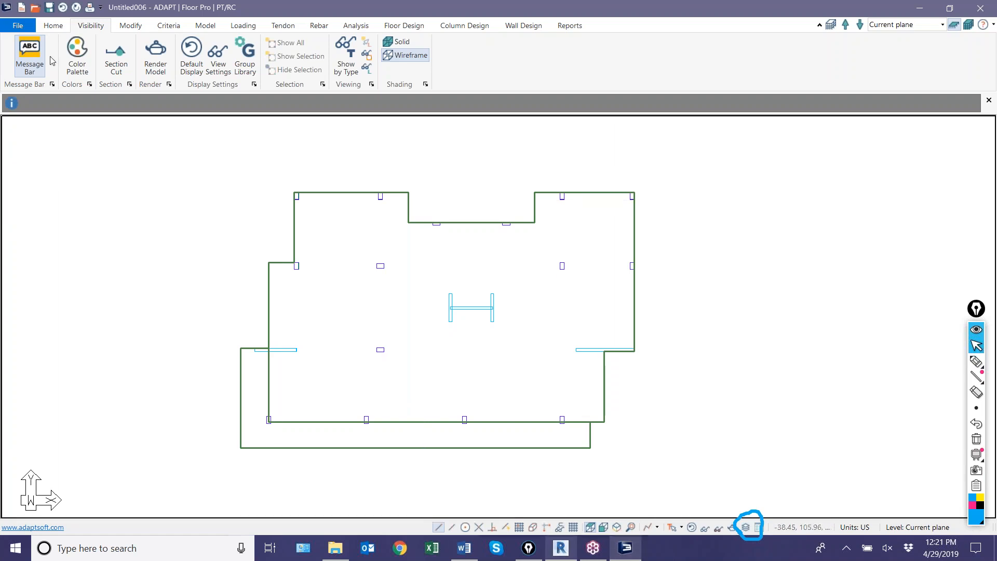
# Turn on all layers so the DWG drawing shows together with the structural components
pyautogui.click(53, 26)
pyautogui.click(40, 42)
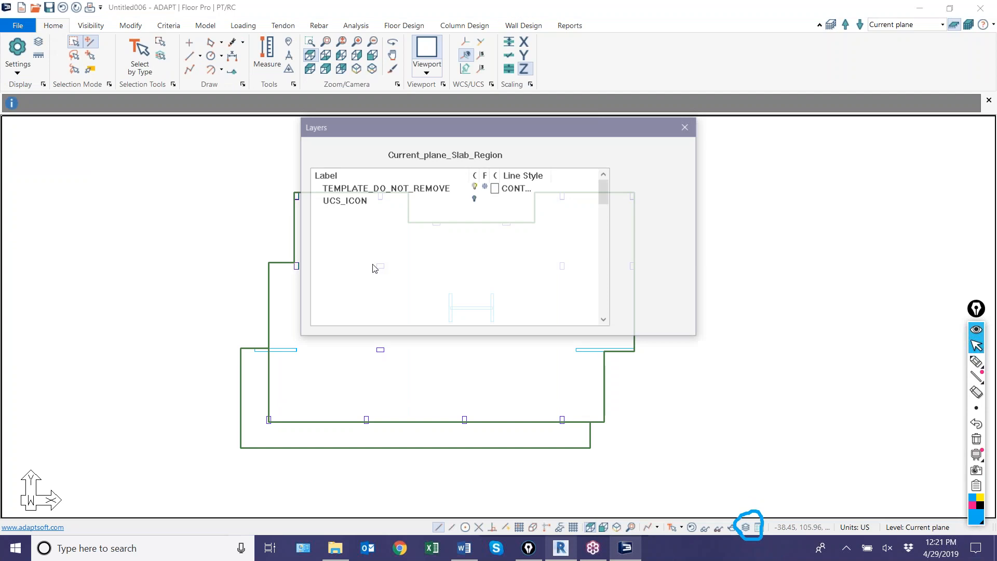
pyautogui.click(666, 294)
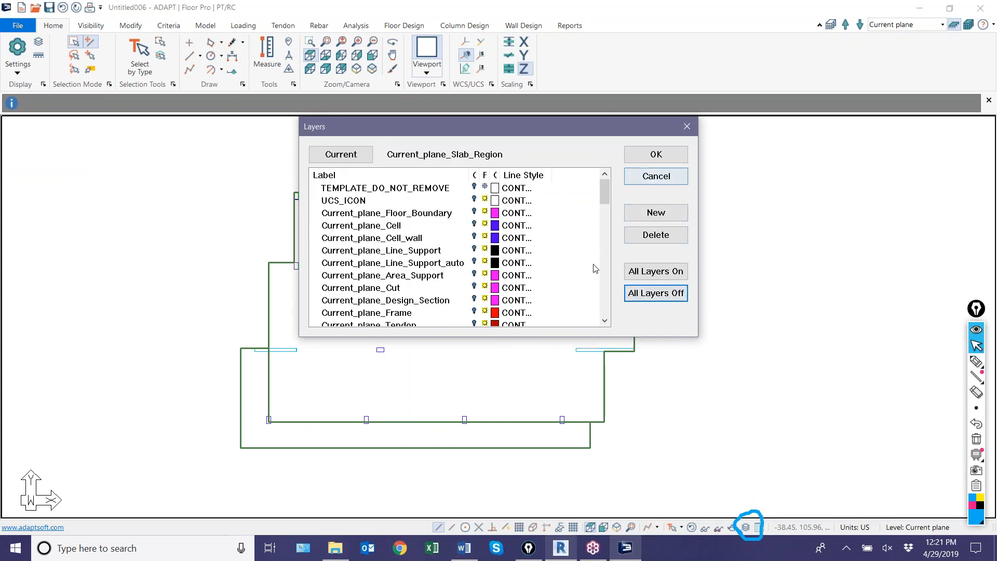
pyautogui.moveTo(605, 200); pyautogui.dragTo(606, 311)
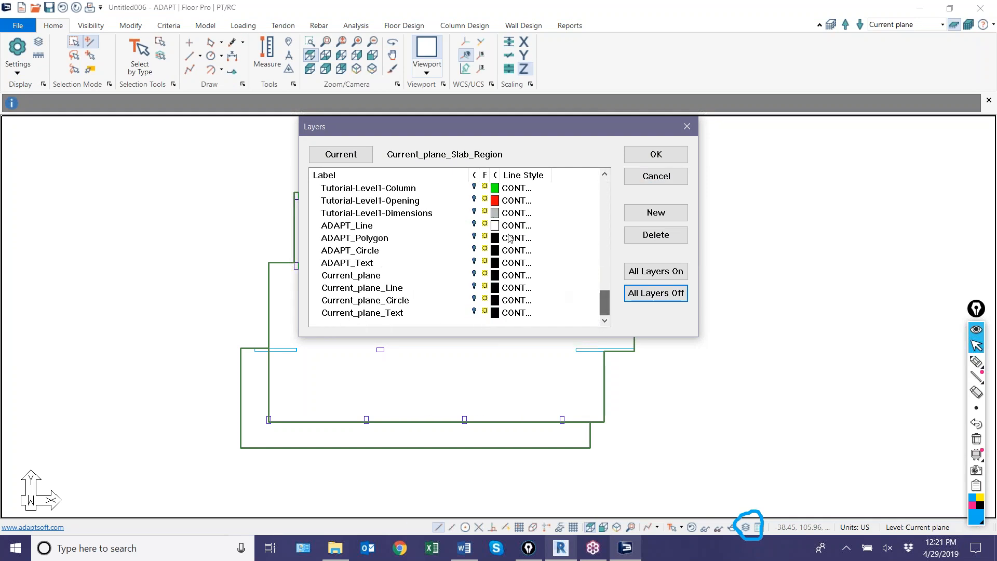
pyautogui.click(656, 271)
pyautogui.click(656, 154)
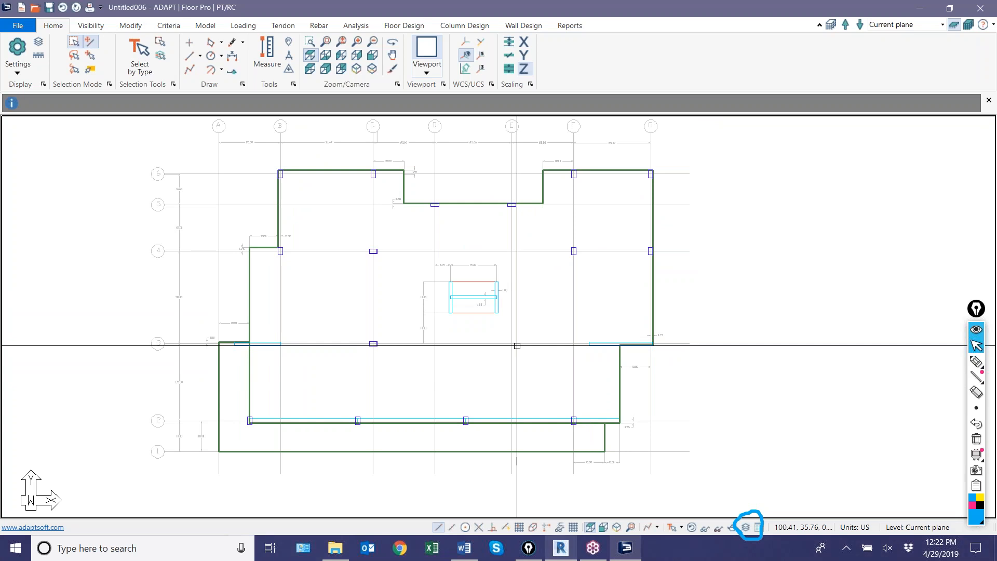
# Turn off all layers and restore the default display of the structural components
pyautogui.click(39, 43)
pyautogui.click(655, 293)
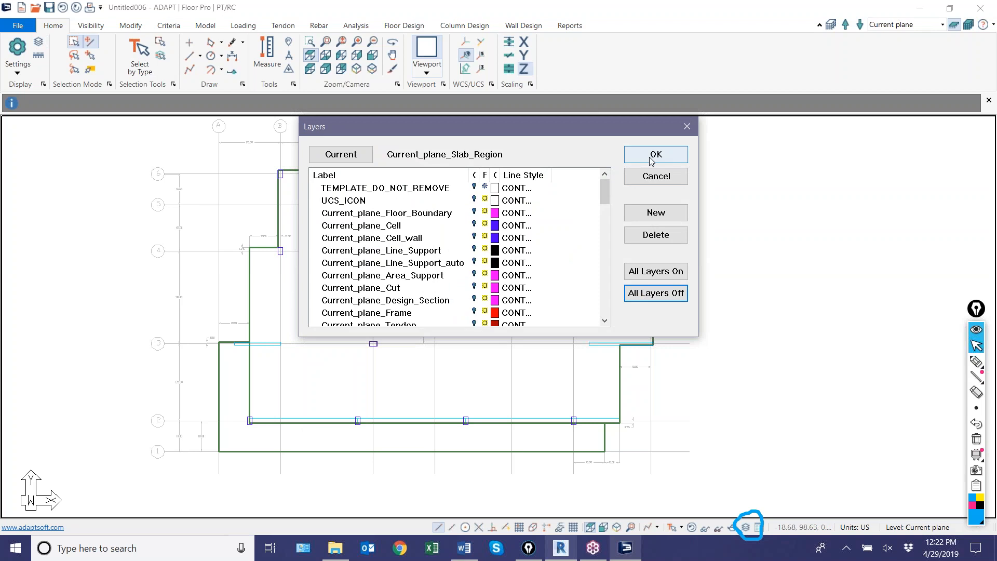
pyautogui.click(654, 158)
pyautogui.click(691, 530)
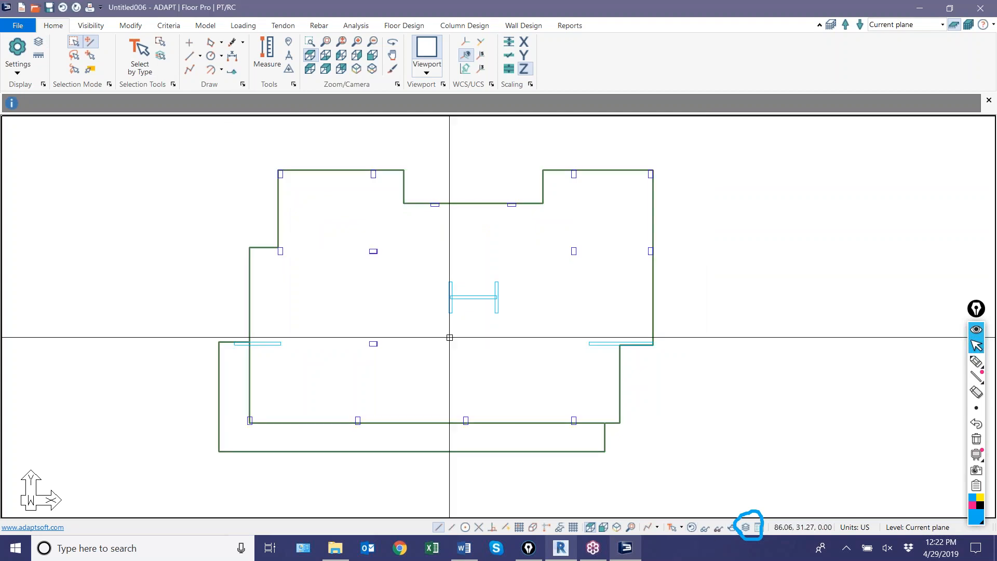
# Turn on the model1 group in the group library
pyautogui.click(91, 31)
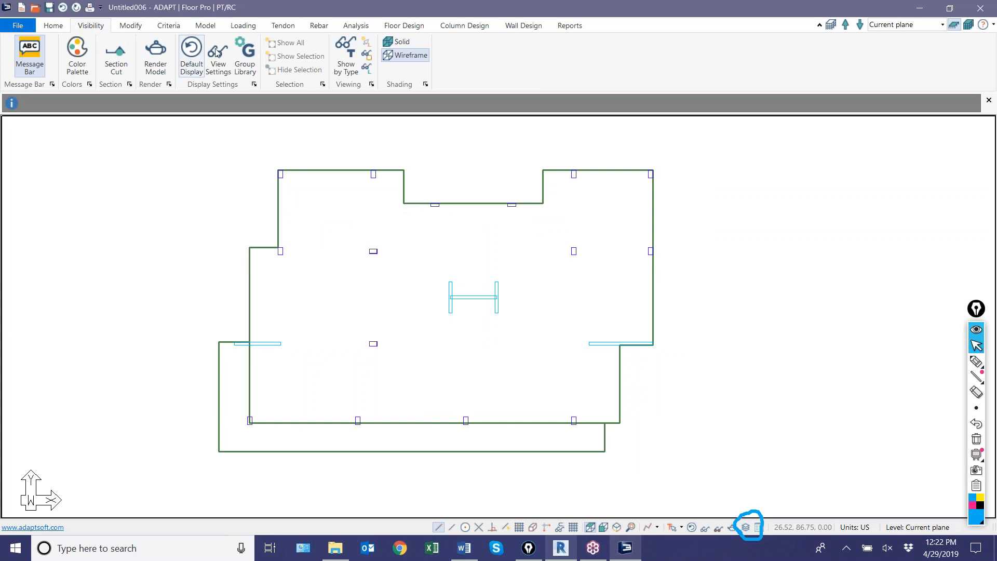
pyautogui.click(246, 62)
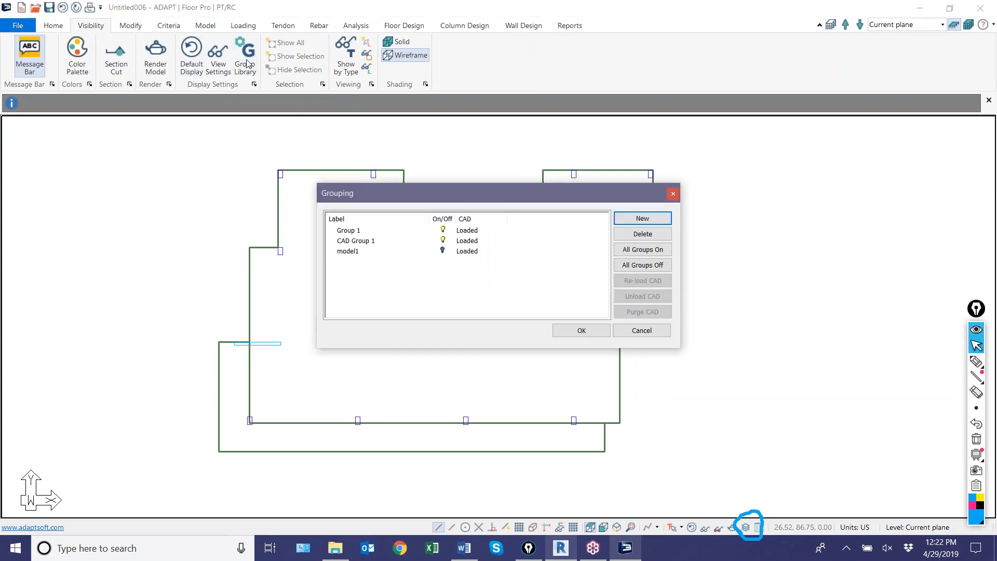
pyautogui.click(442, 251)
pyautogui.click(581, 330)
# Select the two rectangular outlines above and below the middle core wall and transform them into openings
pyautogui.scroll(-1, 468, 333)
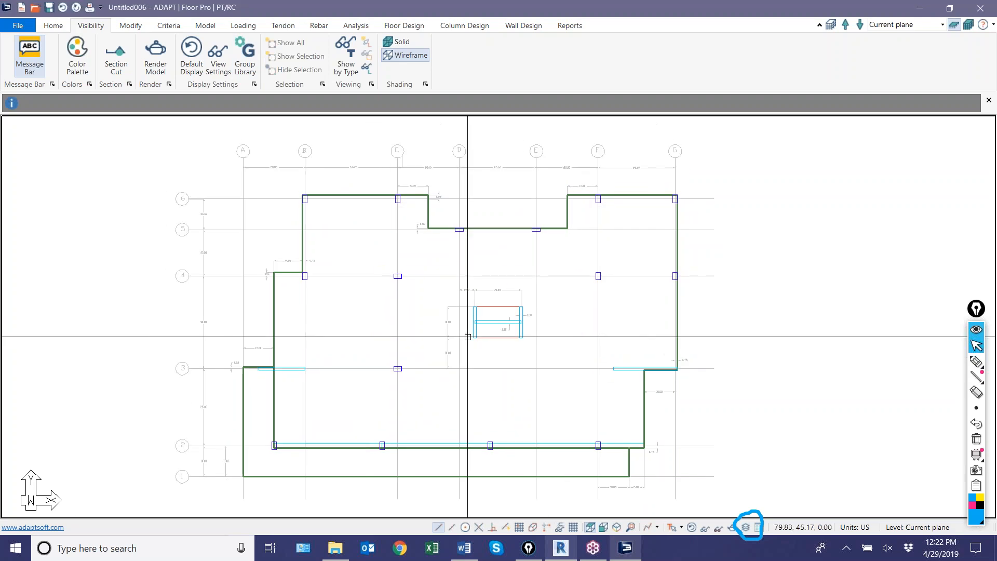
pyautogui.scroll(2, 455, 301)
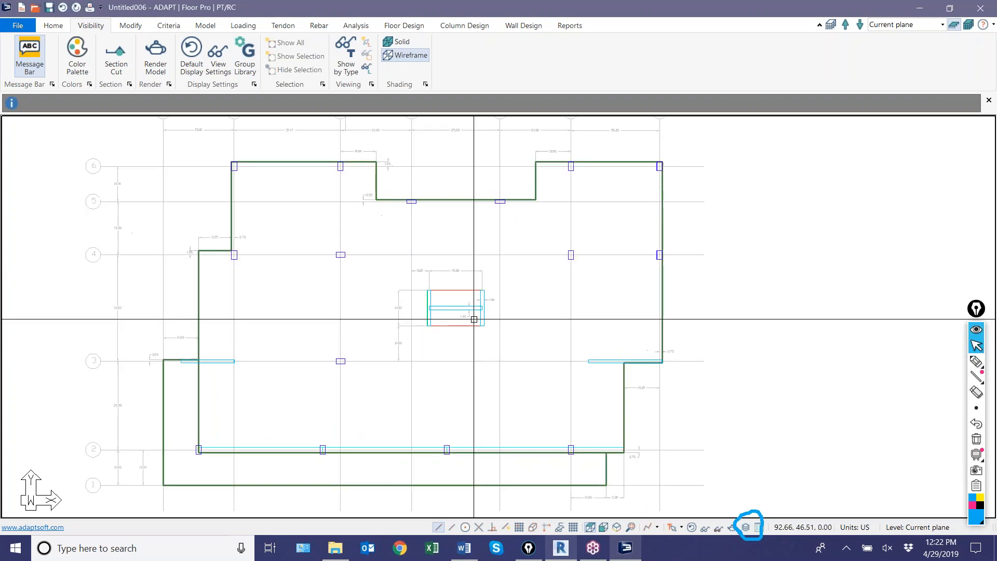
pyautogui.scroll(1, 444, 358)
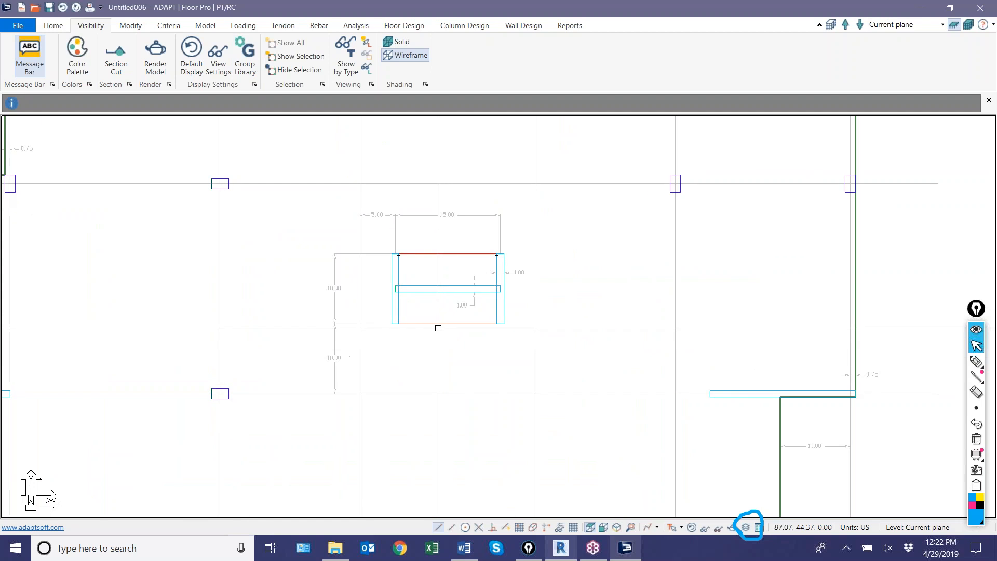
pyautogui.click(438, 323)
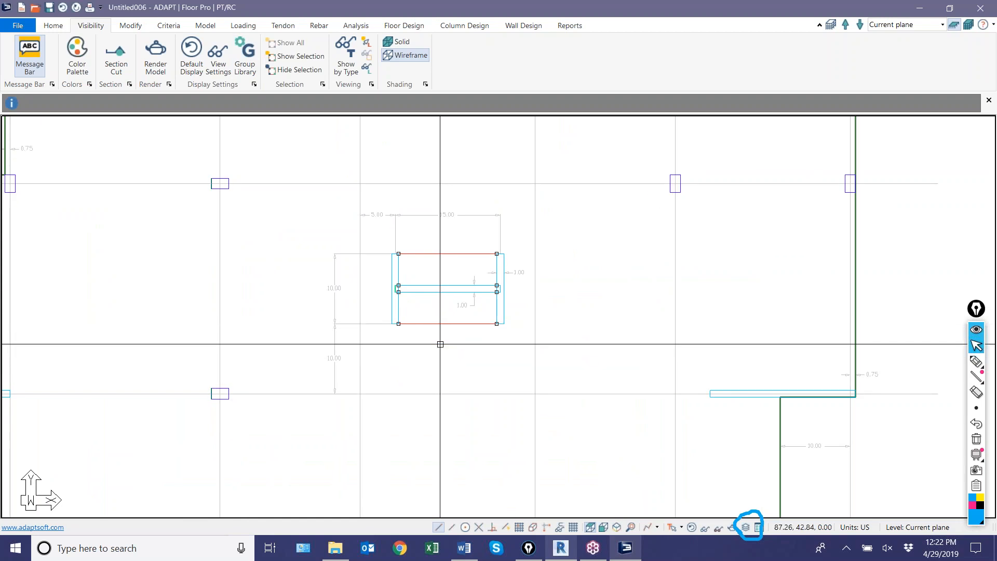
pyautogui.click(205, 26)
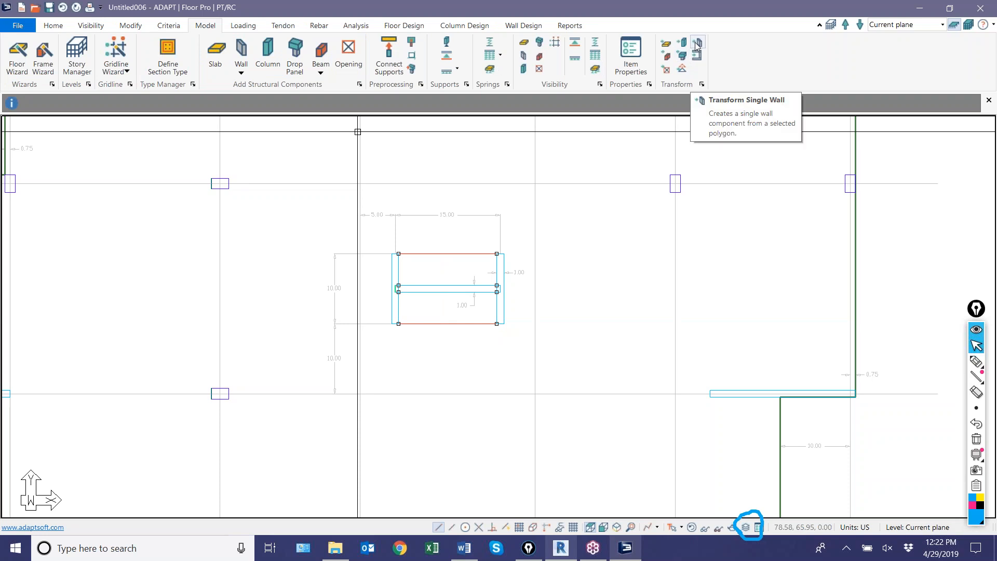
pyautogui.click(666, 69)
# Turn off the model1 group in the group library
pyautogui.scroll(-5, 536, 294)
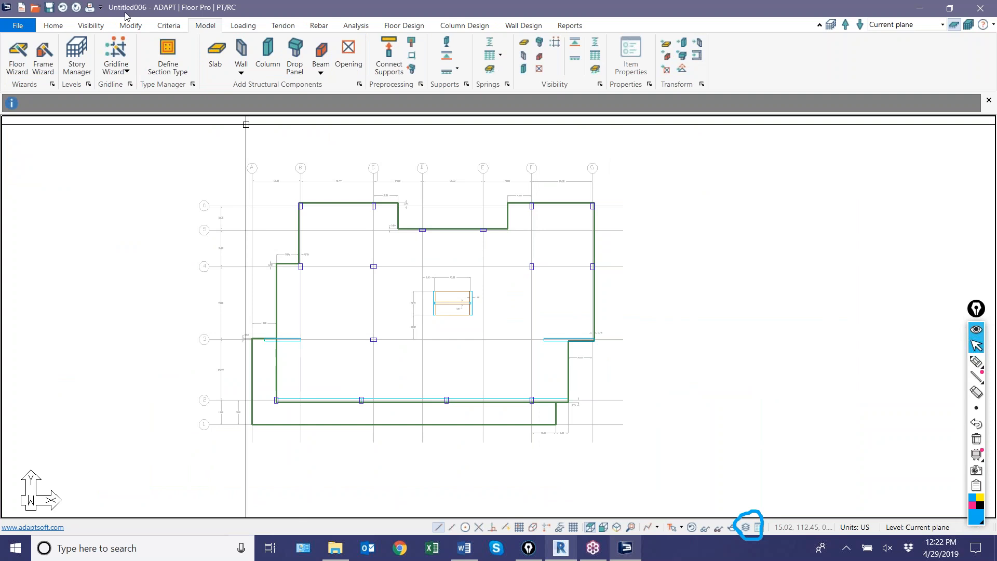
pyautogui.click(91, 25)
pyautogui.click(244, 57)
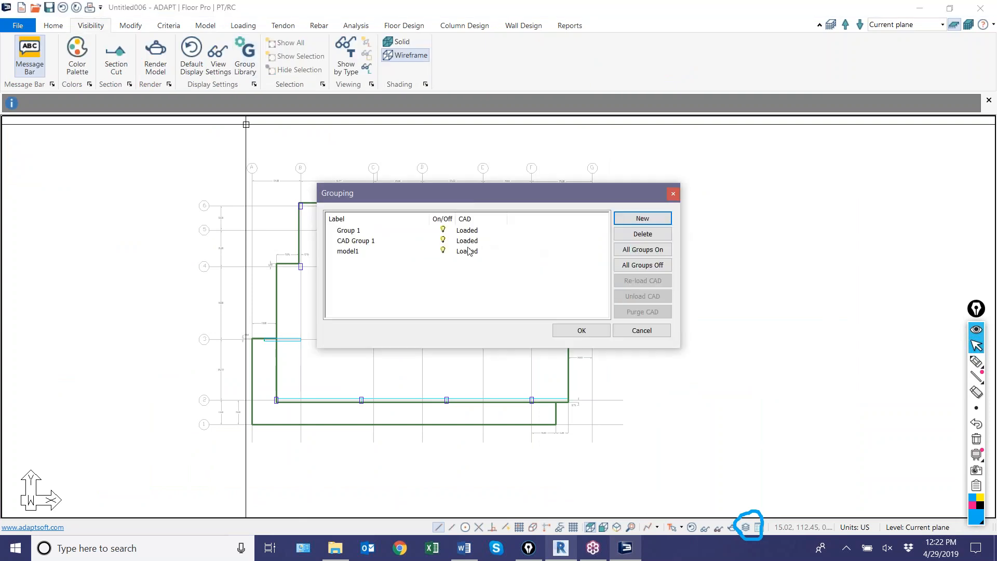
pyautogui.click(441, 252)
pyautogui.click(581, 330)
# Check the columns and walls in front view by selecting them together, clear the selection, and return to the plan view
pyautogui.scroll(3, 507, 341)
pyautogui.scroll(1, 509, 274)
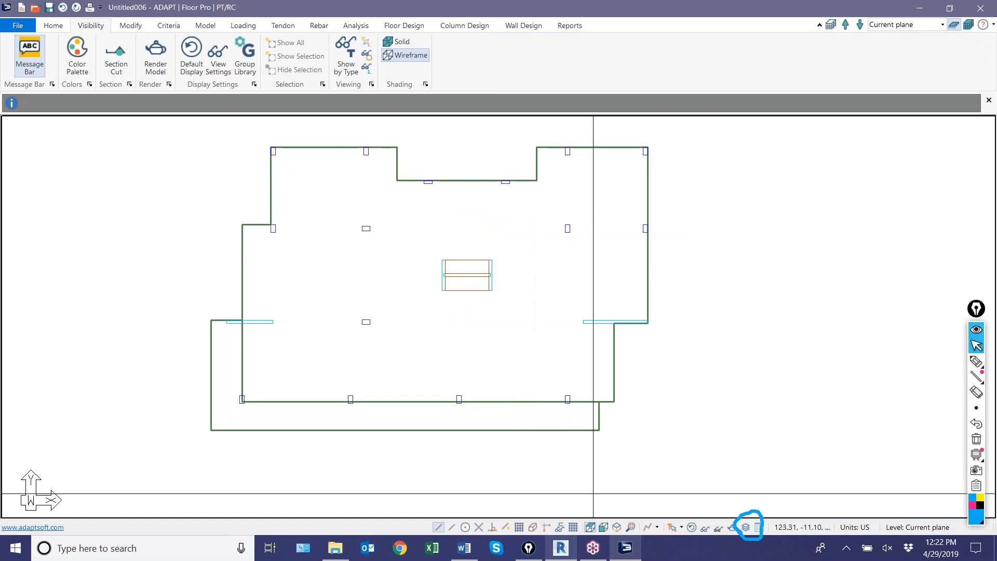
pyautogui.click(602, 527)
pyautogui.moveTo(696, 362); pyautogui.dragTo(223, 362)
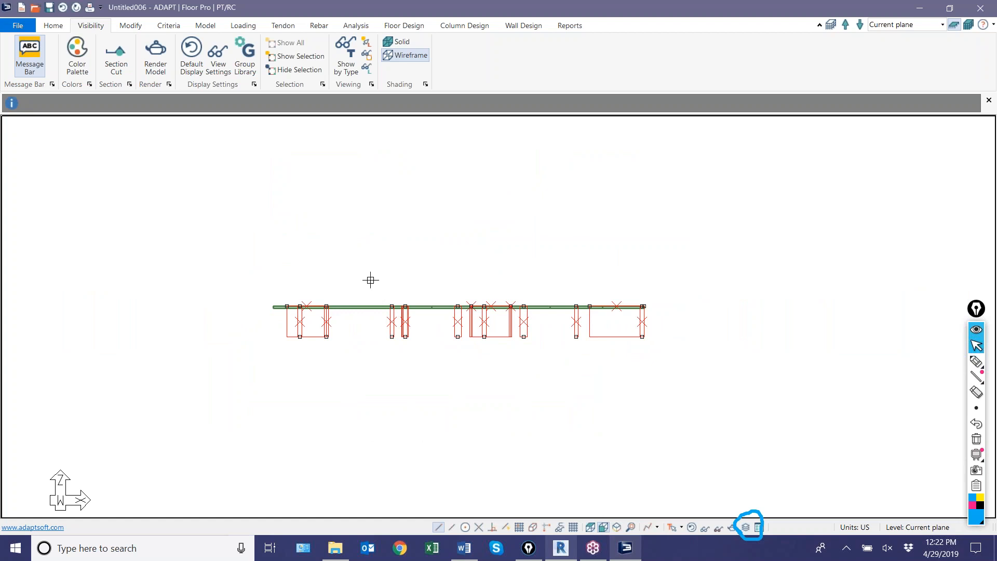
pyautogui.press('Escape')
pyautogui.click(745, 527)
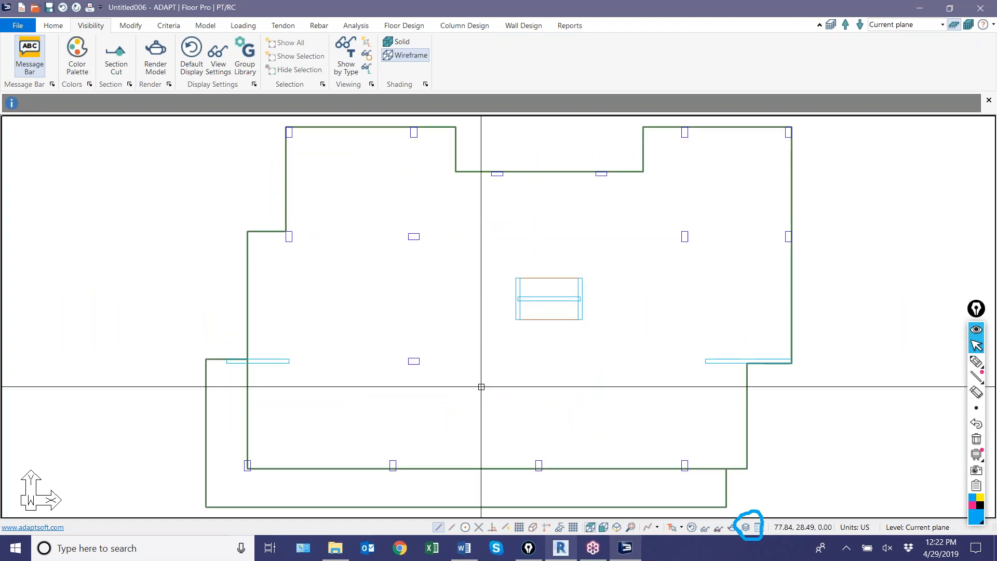
# Try selecting the columns at F-4 and E-5, the core wall and the two gridline 3 walls individually, and clear the selection
pyautogui.click(582, 271)
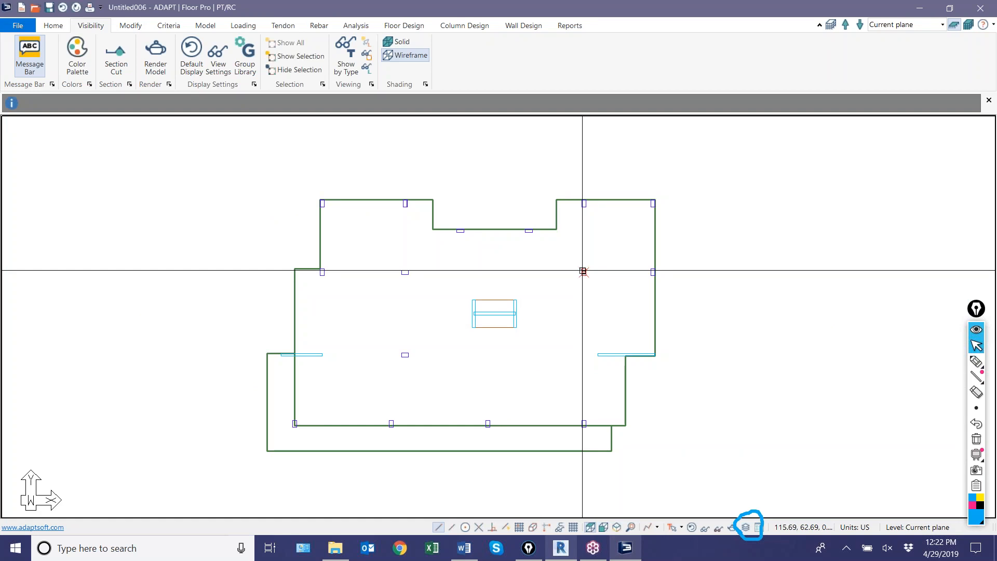
pyautogui.click(529, 231)
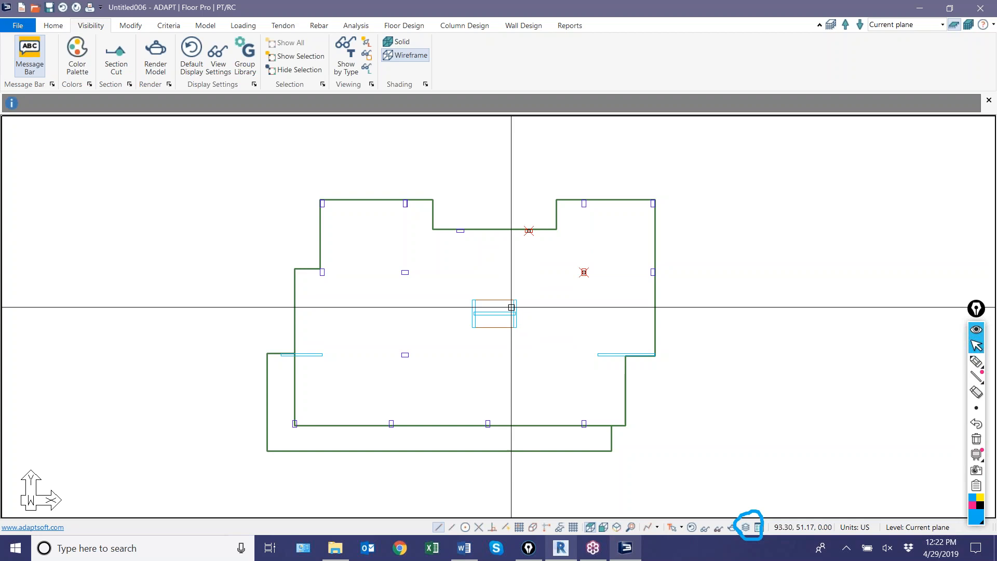
pyautogui.click(515, 313)
pyautogui.click(602, 355)
pyautogui.click(312, 353)
pyautogui.press('Escape')
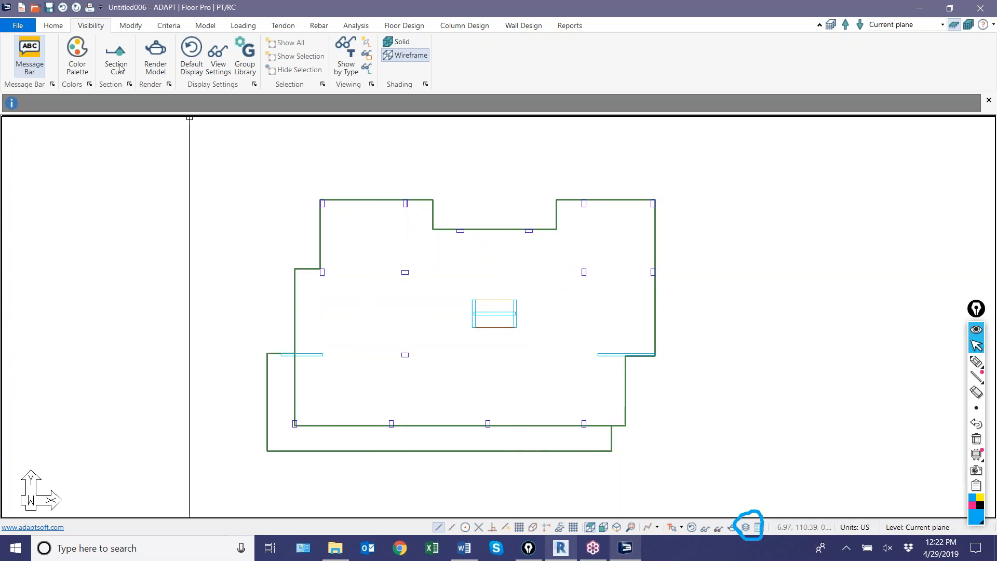
# Select all columns and walls in the model by type
pyautogui.click(54, 25)
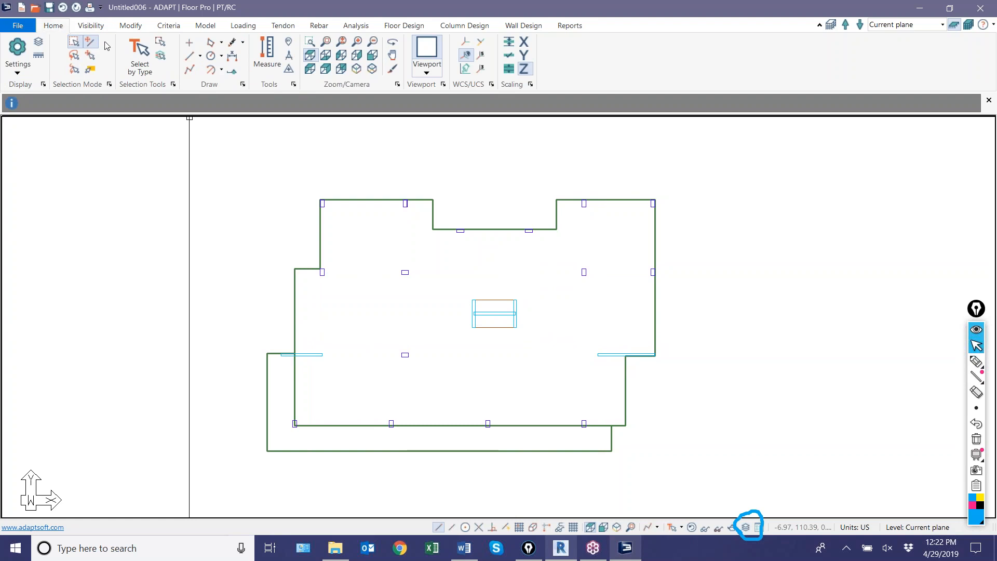
pyautogui.click(139, 47)
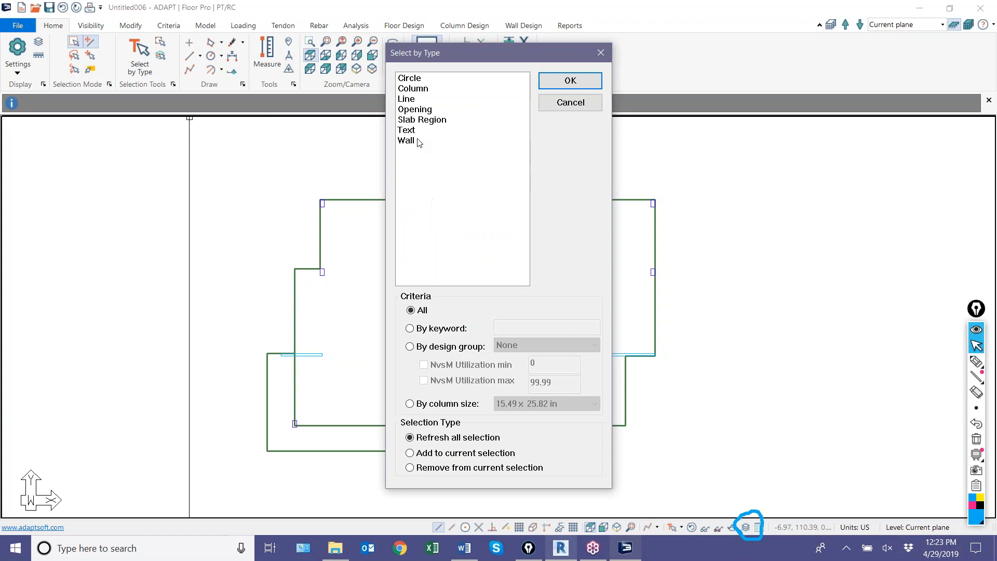
pyautogui.click(407, 89)
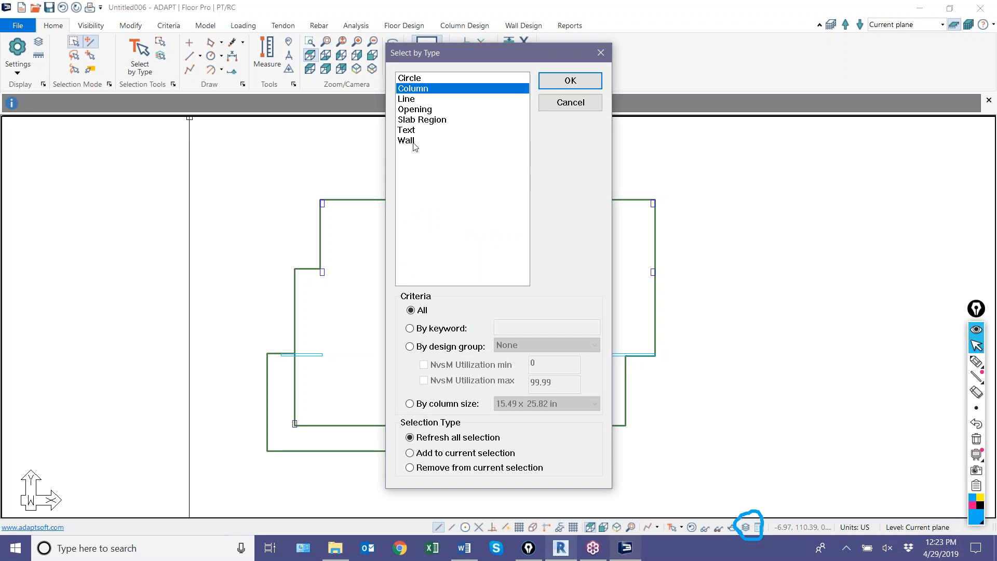
pyautogui.keyDown('ctrl'); pyautogui.click(414, 140); pyautogui.keyUp('ctrl')
pyautogui.click(570, 80)
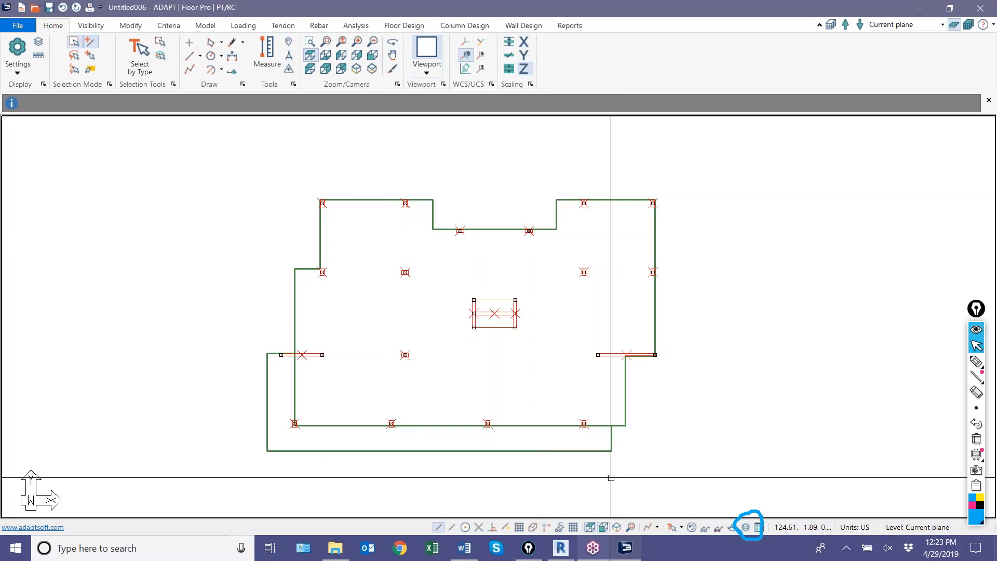
# In front view, copy the selected columns and walls vertically up 1 time, and clear the selection
pyautogui.click(603, 527)
pyautogui.scroll(-2, 289, 327)
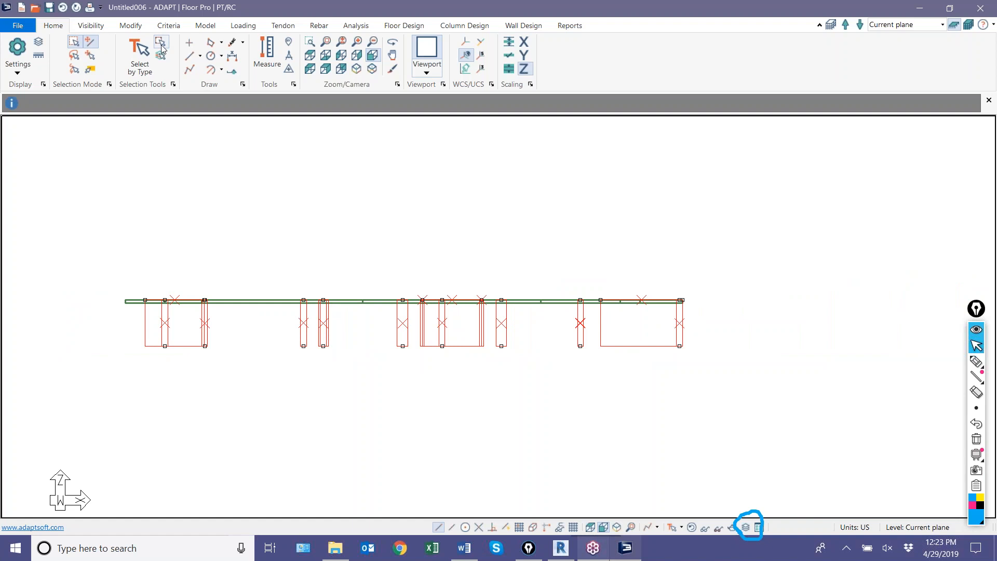
pyautogui.click(137, 29)
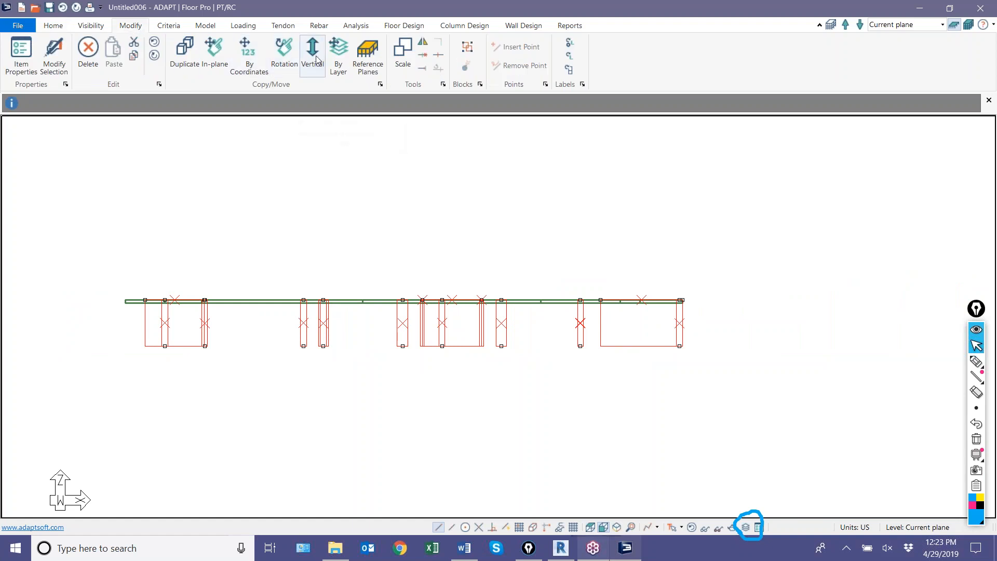
pyautogui.click(318, 58)
pyautogui.click(490, 261)
pyautogui.click(478, 285)
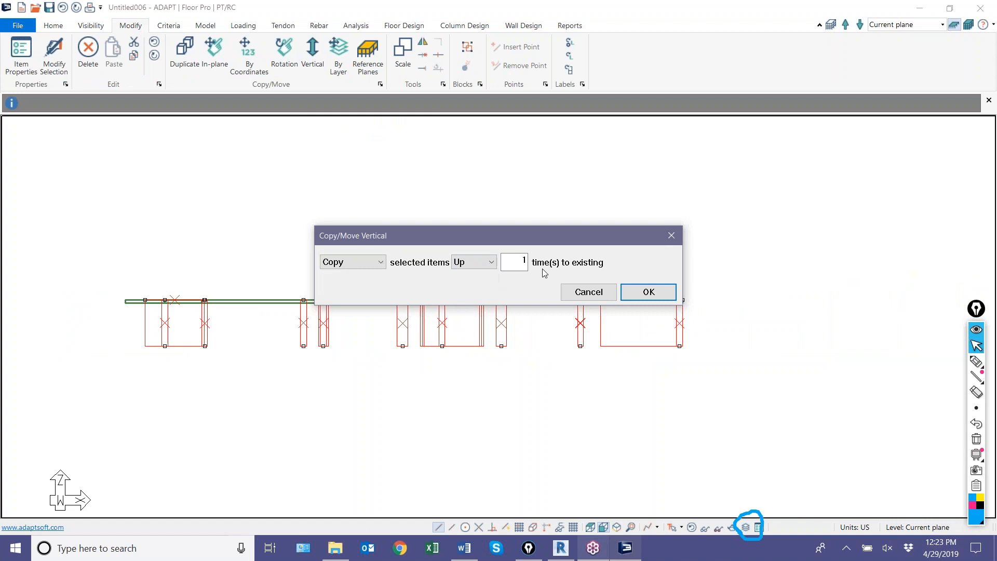
pyautogui.click(647, 292)
pyautogui.press('Escape')
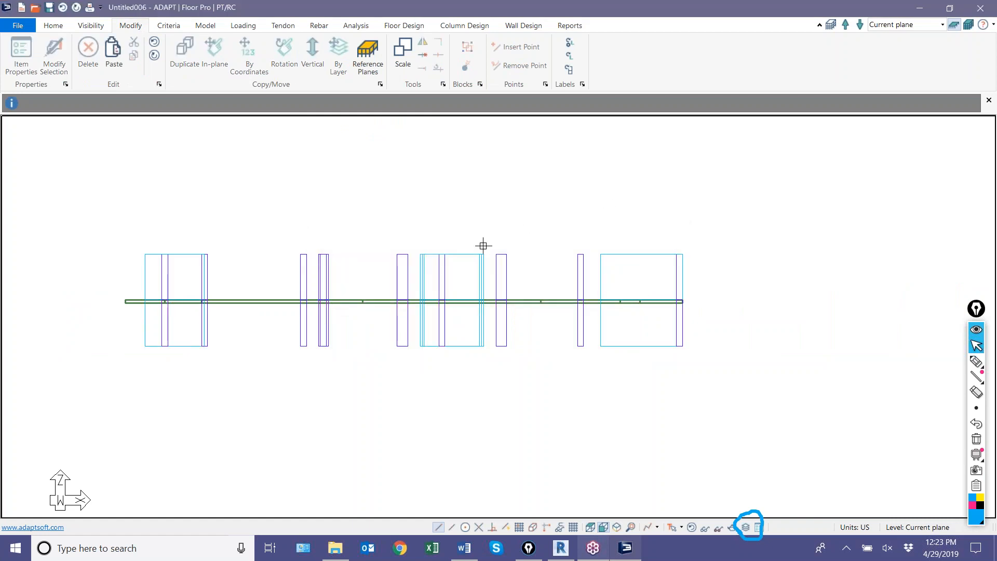
pyautogui.scroll(-1, 483, 245)
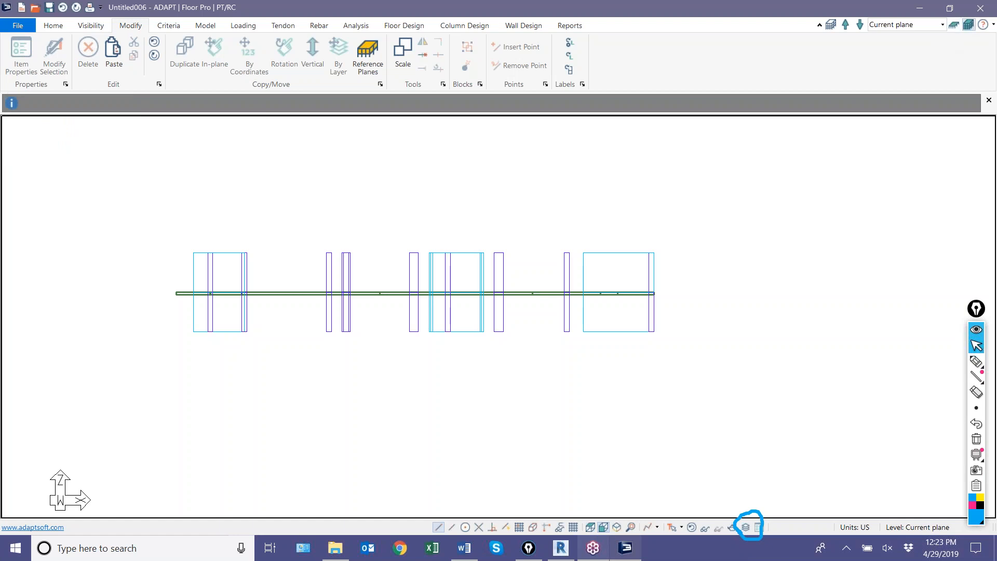
# Turn on the display of the reference planes in the front view
pyautogui.scroll(-1, 364, 399)
pyautogui.scroll(1, 318, 336)
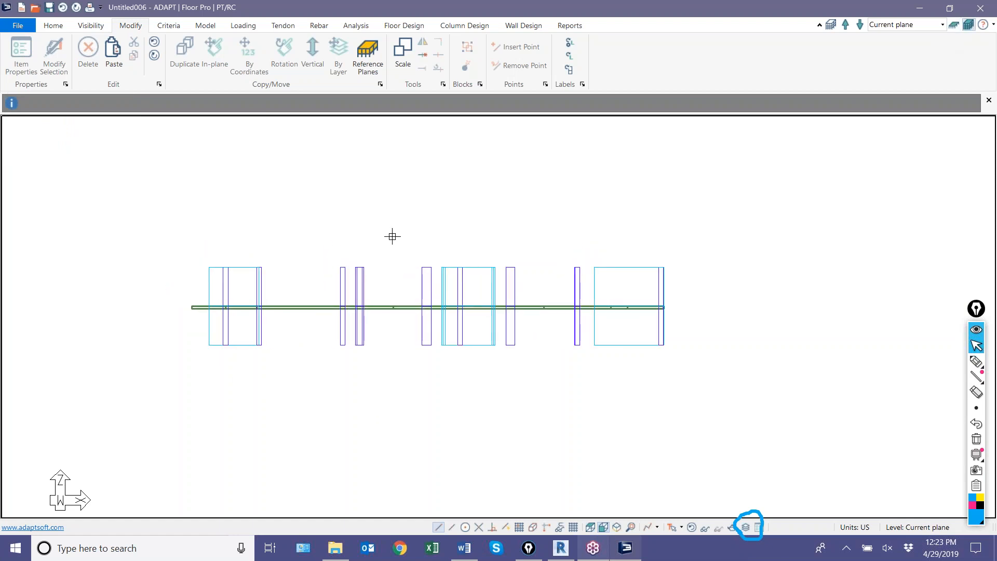
pyautogui.click(102, 27)
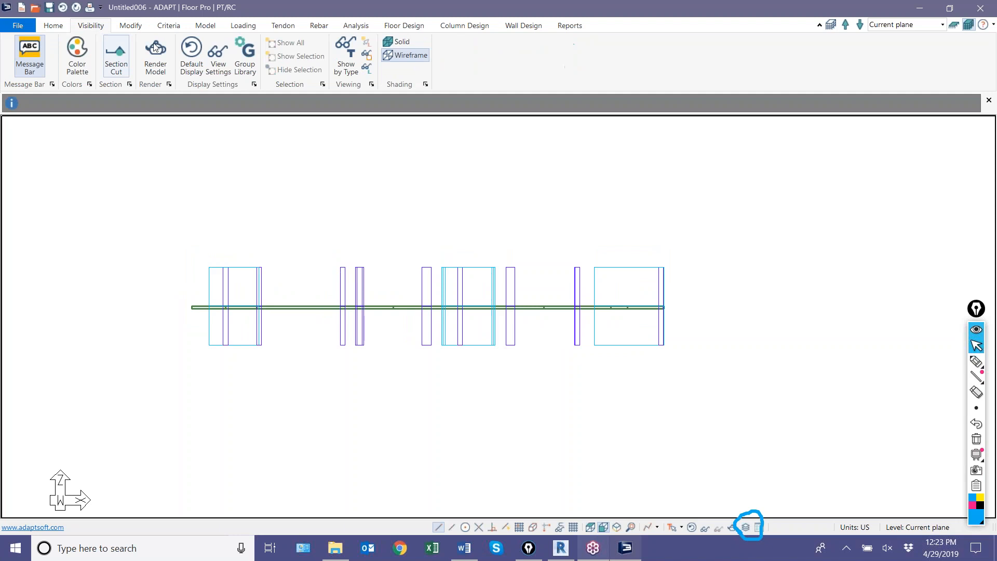
pyautogui.click(219, 66)
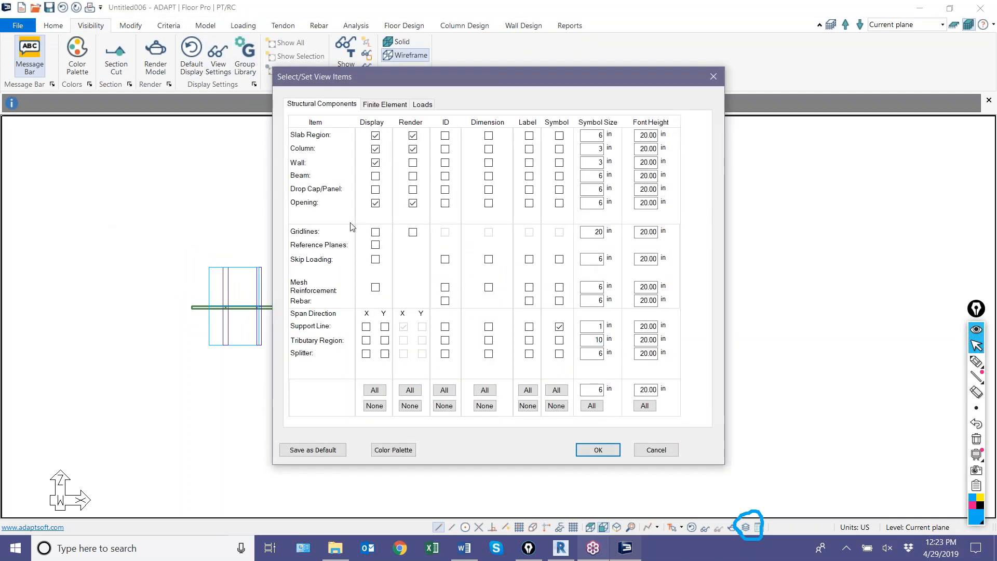
pyautogui.click(376, 245)
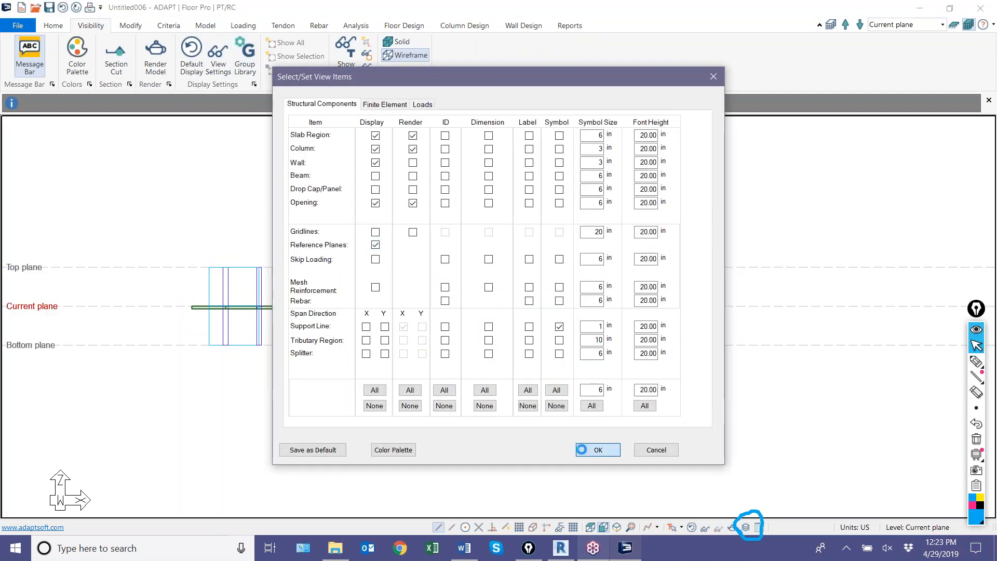
pyautogui.click(597, 450)
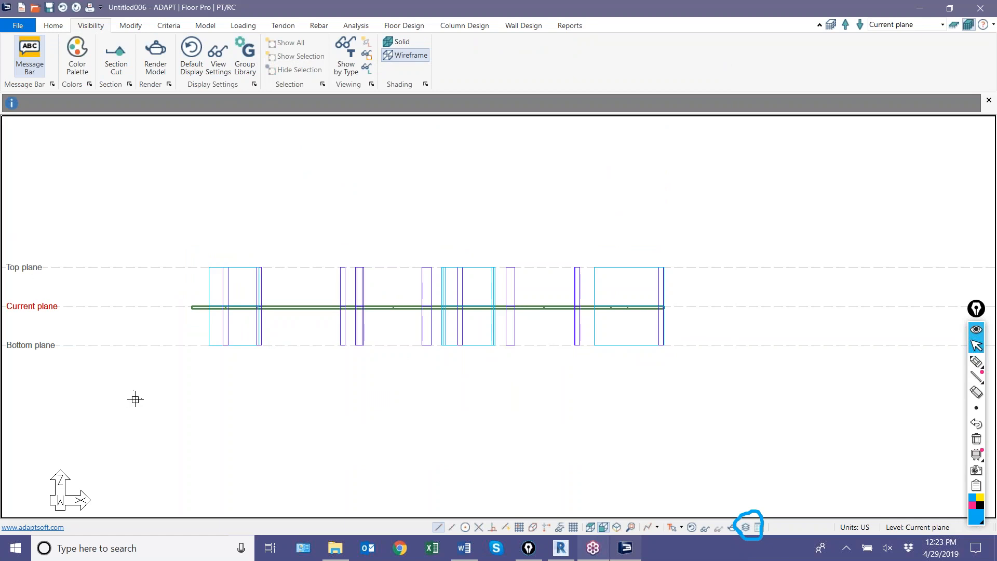
pyautogui.scroll(-1, 140, 294)
pyautogui.scroll(3, 154, 293)
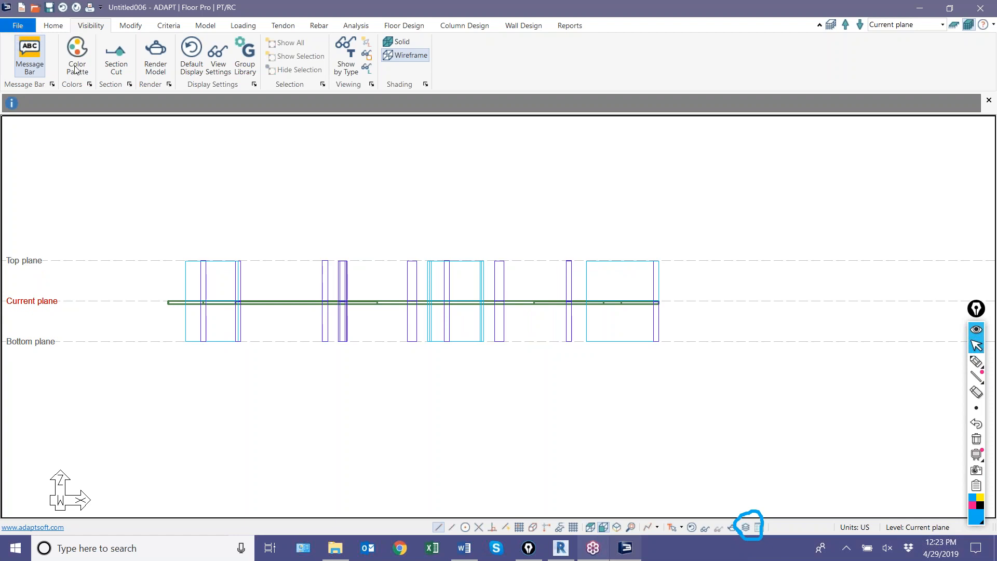
pyautogui.moveTo(199, 224); pyautogui.dragTo(203, 224, button='middle')
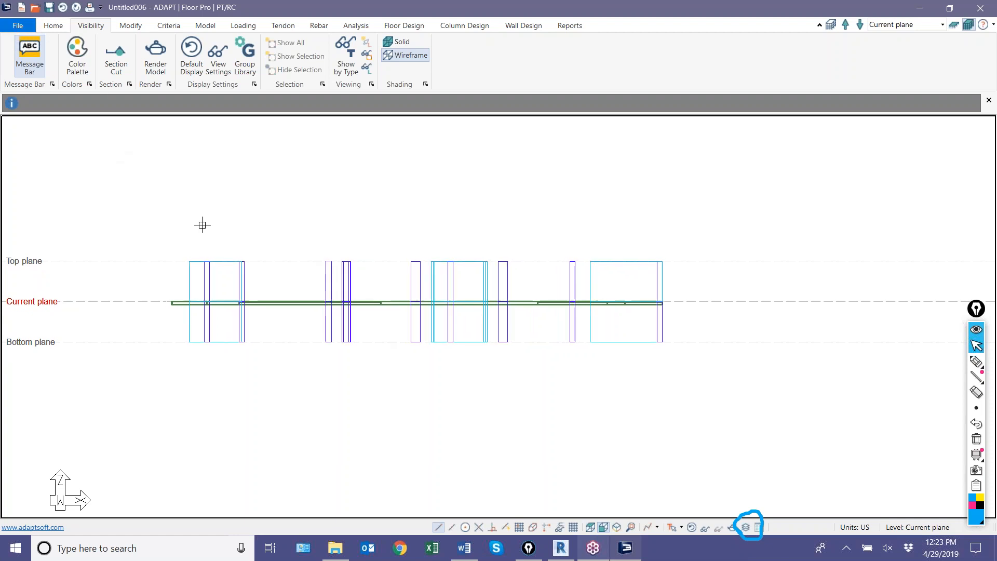
# Save the model as Model1_fromCAD in the webinar 1 - Two-Way Slab Part 1 folder
pyautogui.click(17, 26)
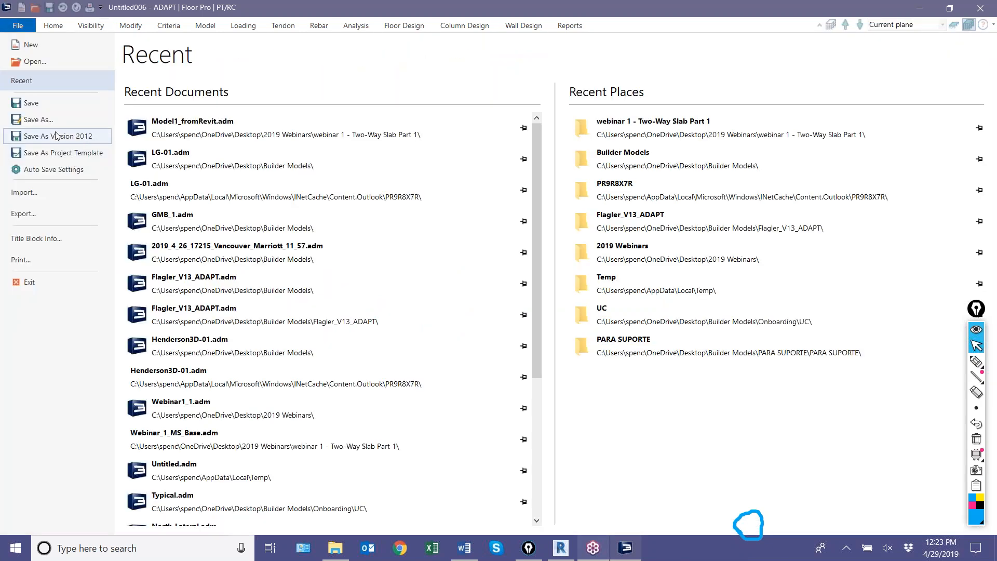
pyautogui.click(39, 119)
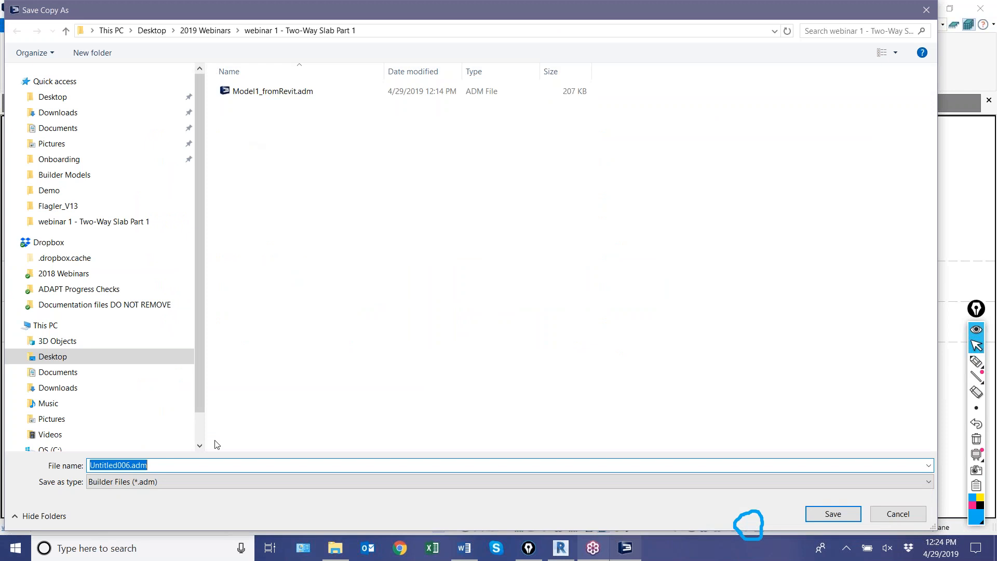
pyautogui.write('Model1_from')
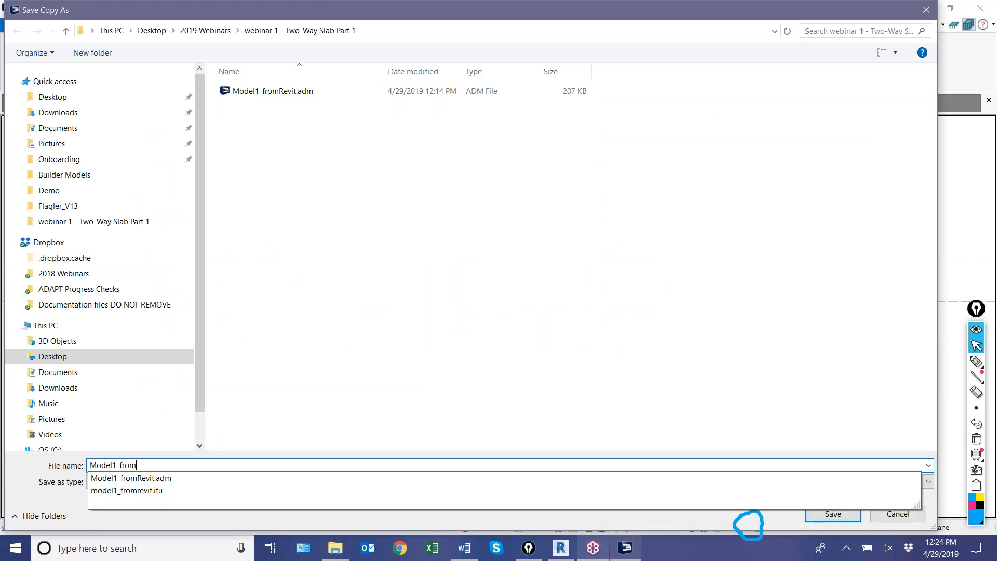
pyautogui.write('CAD')
pyautogui.press('Return')
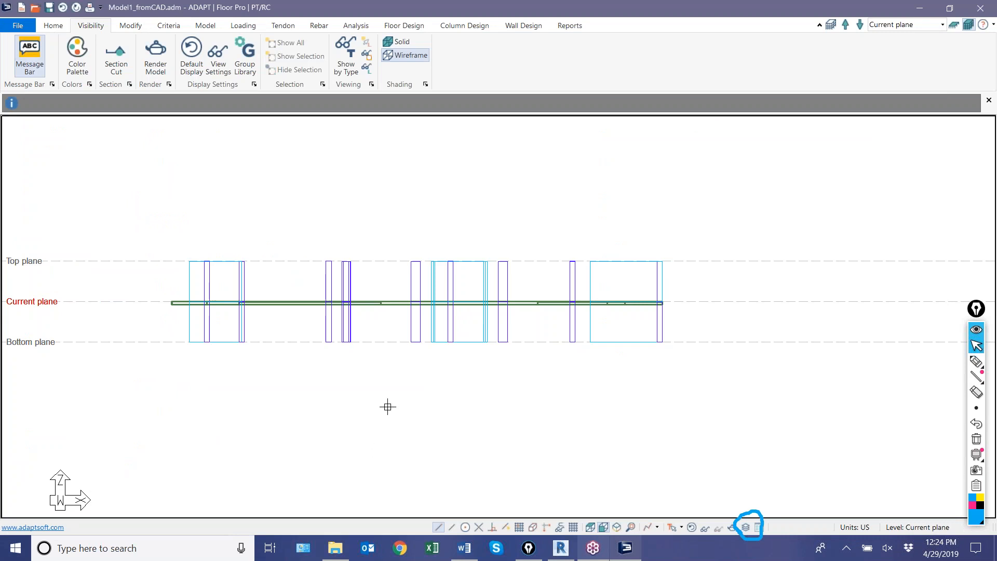
# Look at the Revit building model and the training outline in Word, and return to ADAPT-Builder
pyautogui.click(560, 548)
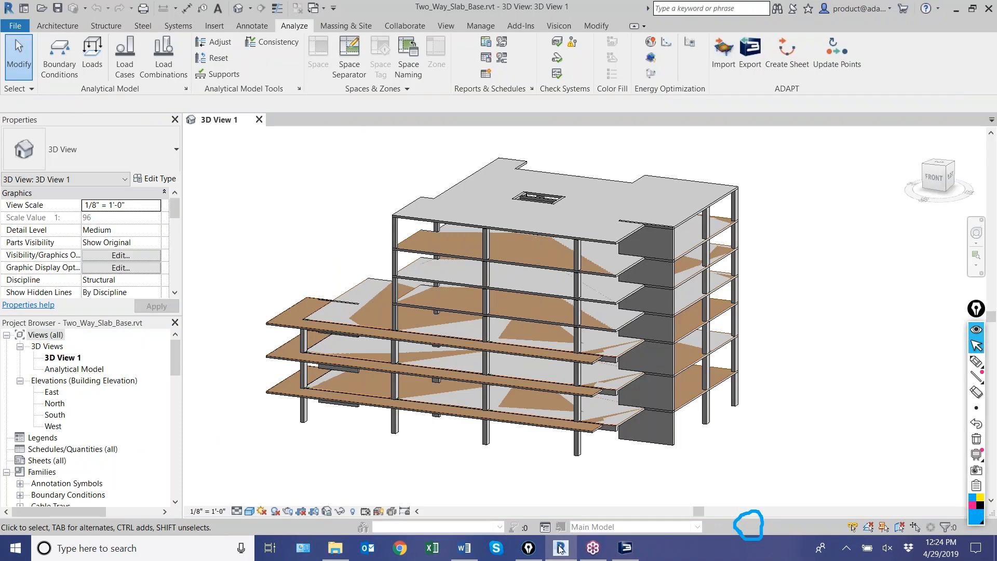
pyautogui.click(464, 548)
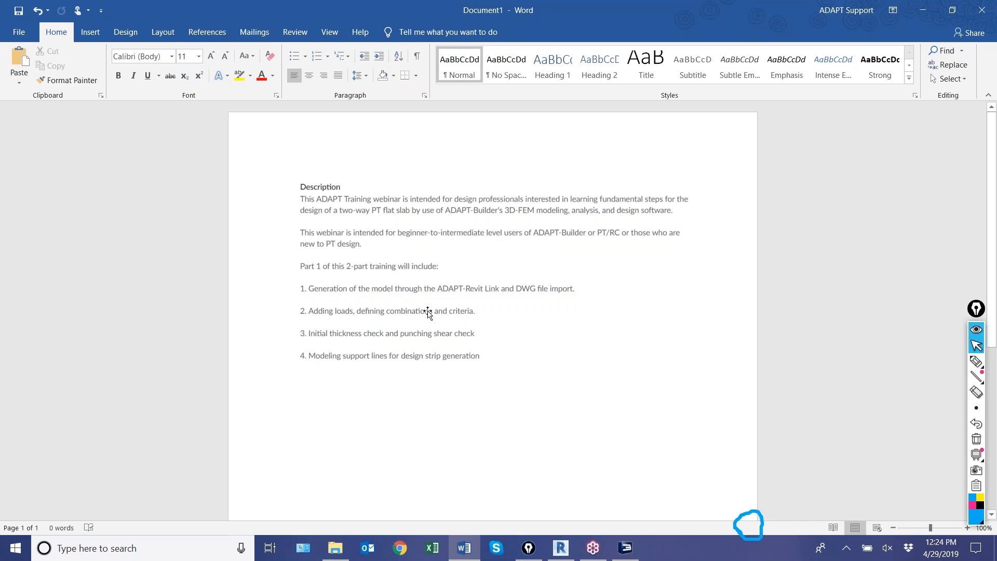
pyautogui.click(926, 10)
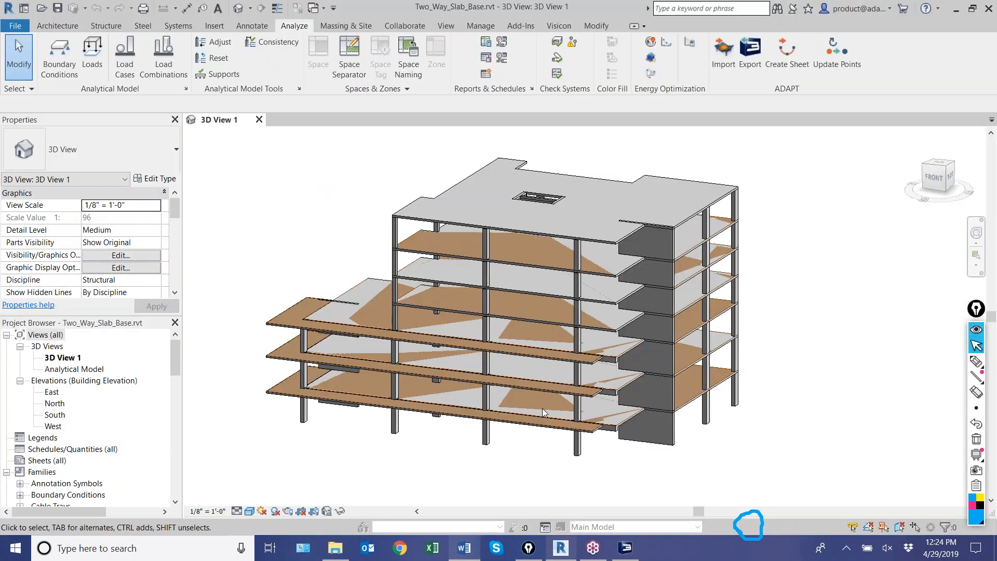
pyautogui.click(625, 547)
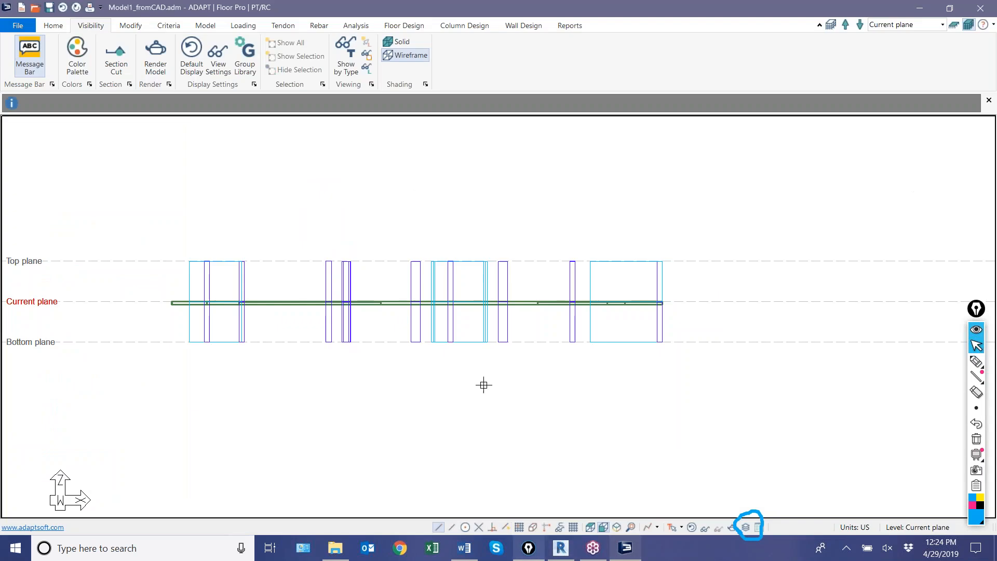
# In plan view, check the thickness and vertical offset of the main slab region, and close its properties
pyautogui.scroll(-1, 484, 386)
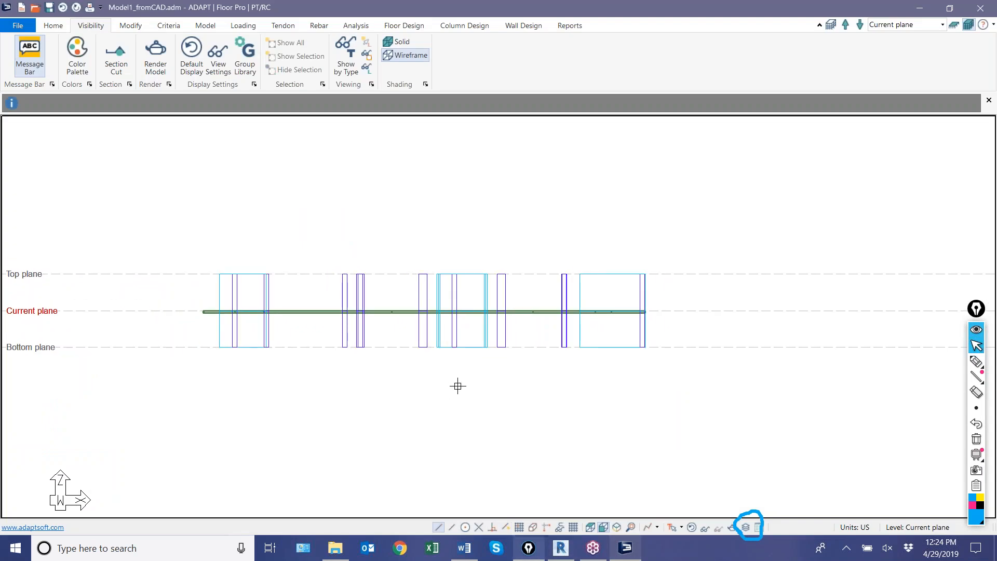
pyautogui.scroll(1, 250, 318)
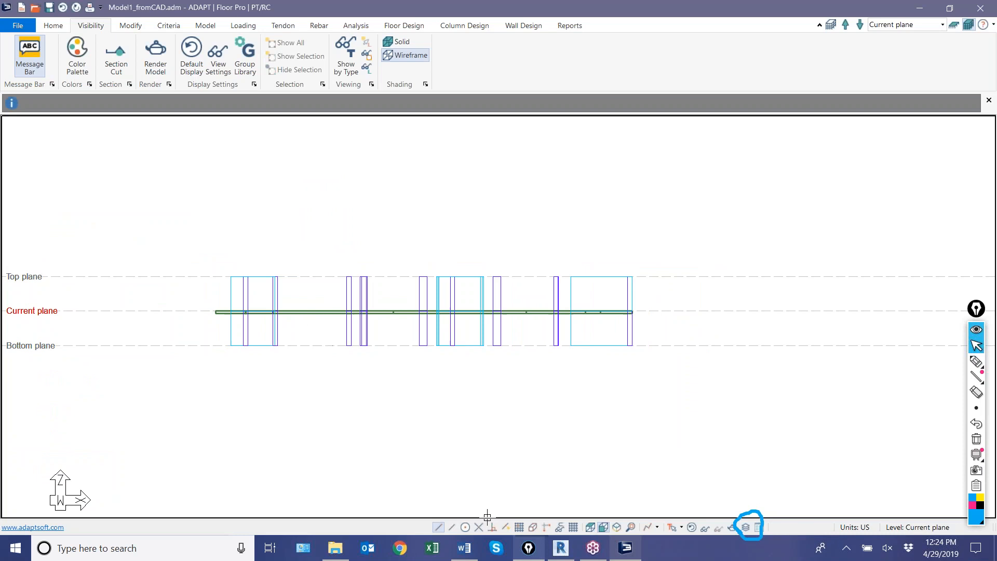
pyautogui.click(590, 527)
pyautogui.scroll(-4, 407, 341)
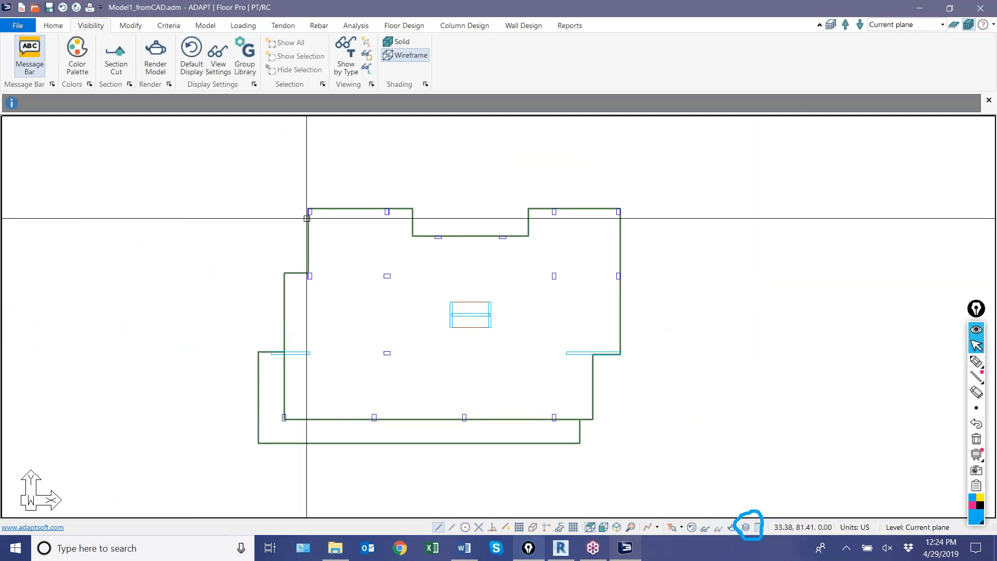
pyautogui.click(310, 225)
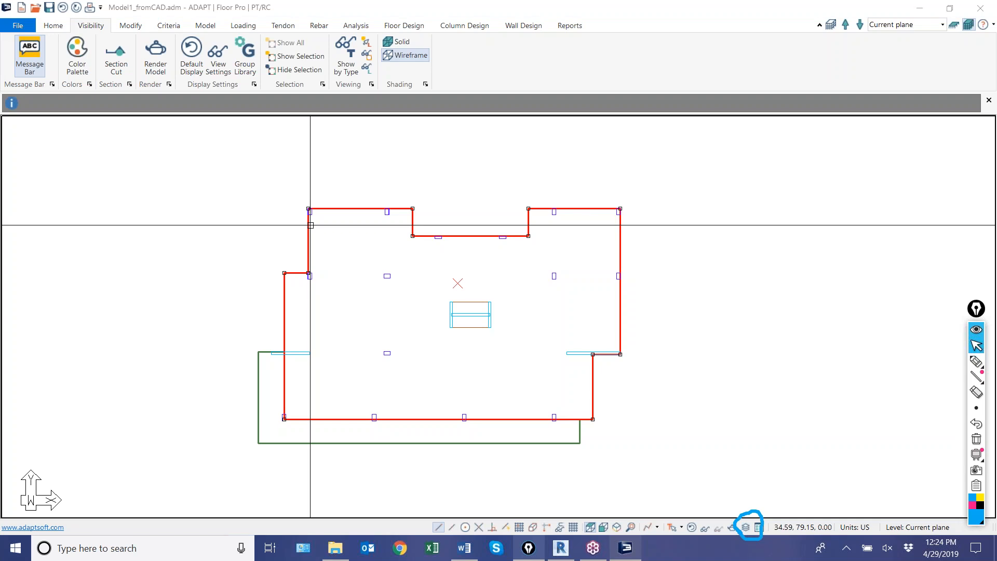
pyautogui.doubleClick(309, 226)
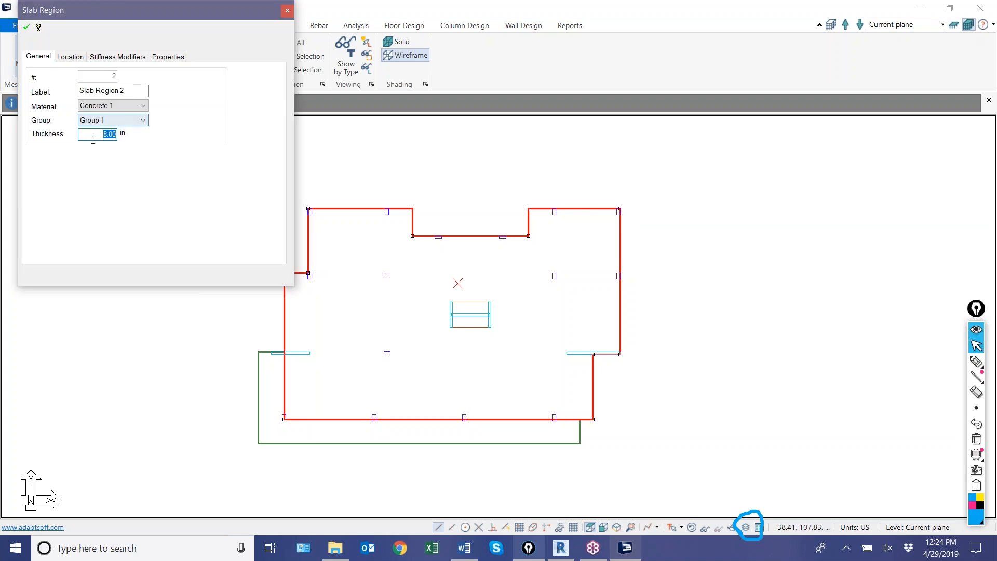
pyautogui.click(70, 57)
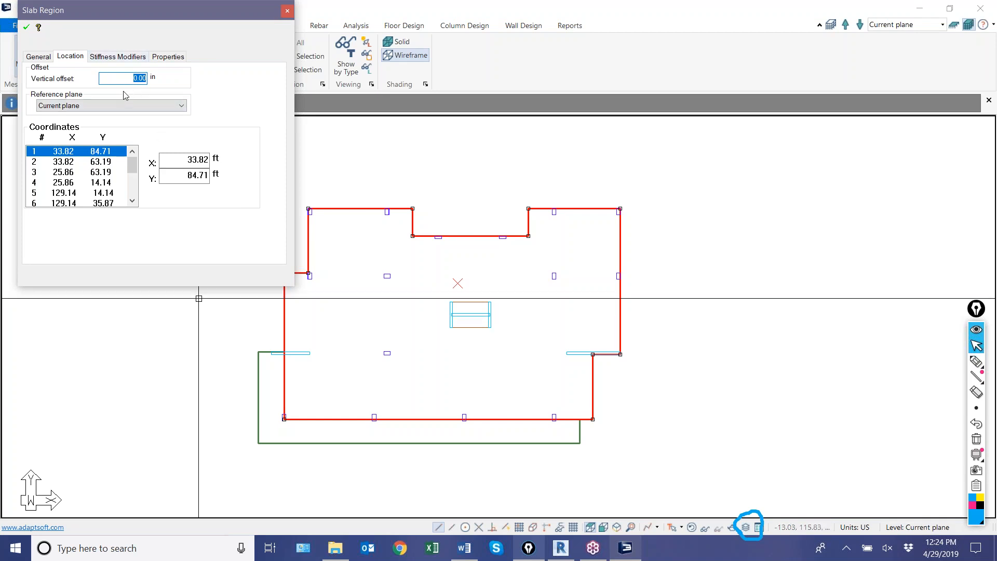
pyautogui.press('Escape')
# Set the vertical offset of the L-shaped outer slab region to 1 in and clear the selection
pyautogui.click(256, 369)
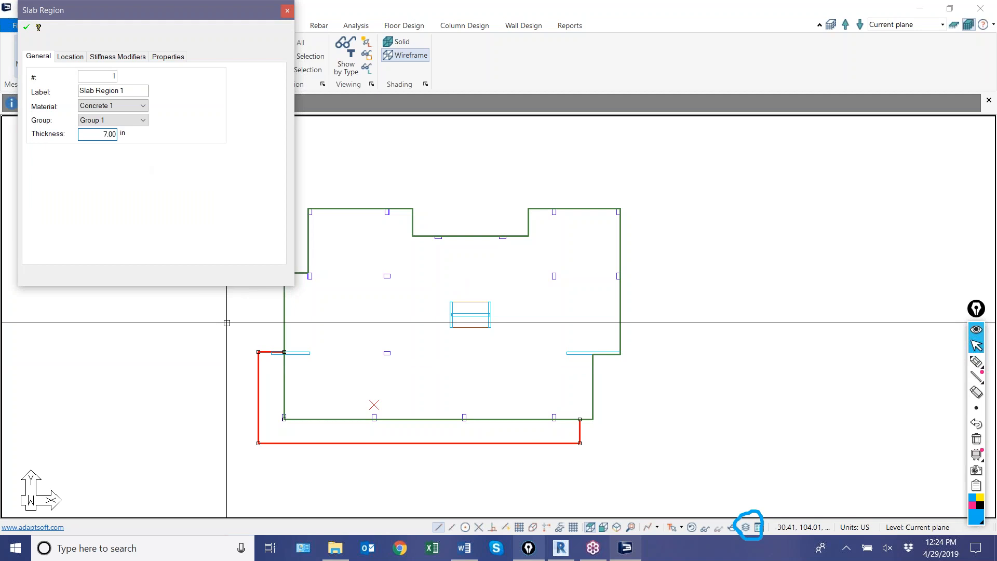
pyautogui.click(77, 57)
pyautogui.write('1')
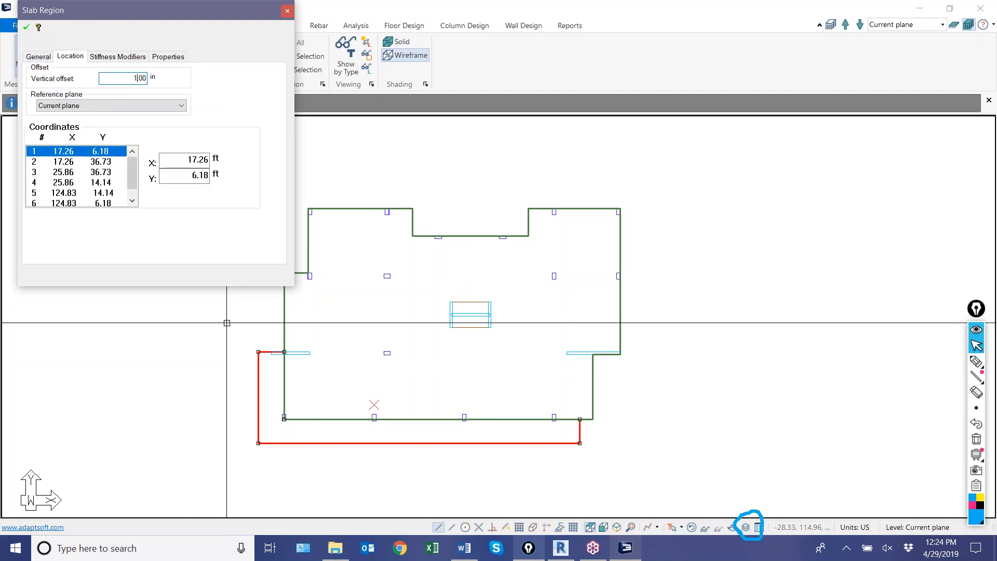
pyautogui.click(26, 27)
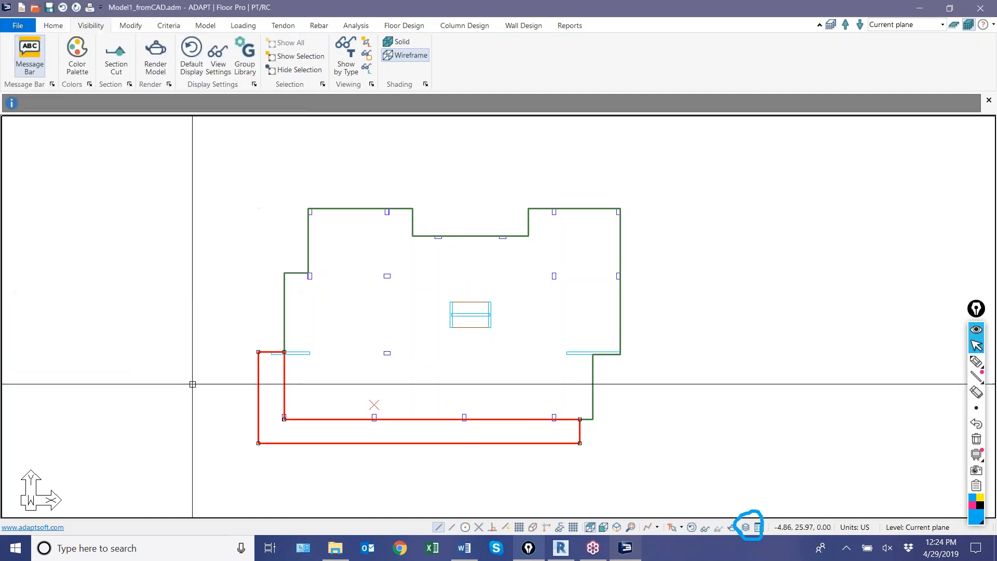
pyautogui.scroll(-2, 331, 359)
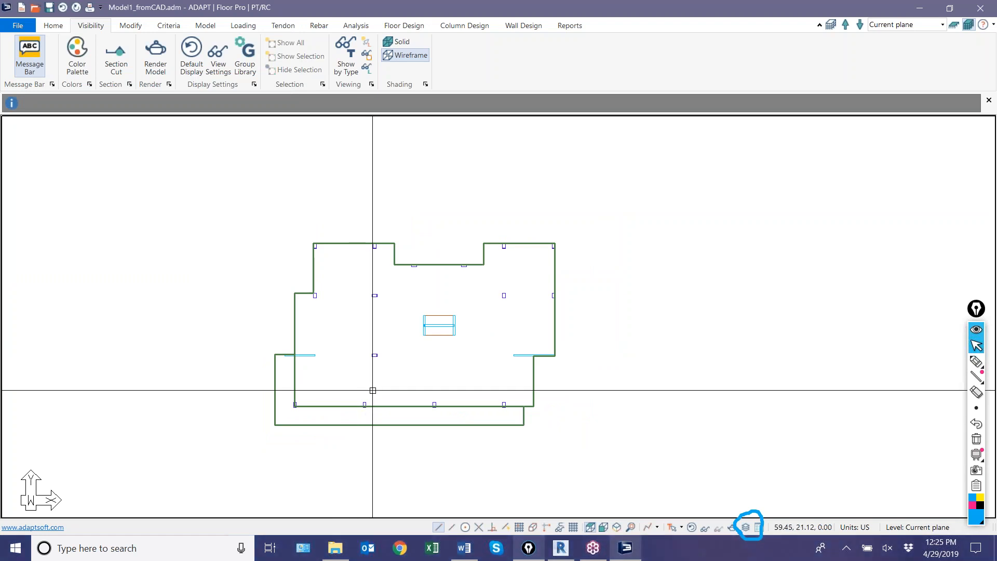
# Cut a vertical section through the full slab along the second column line and place the section drawing beside the plan
pyautogui.click(59, 29)
pyautogui.click(81, 28)
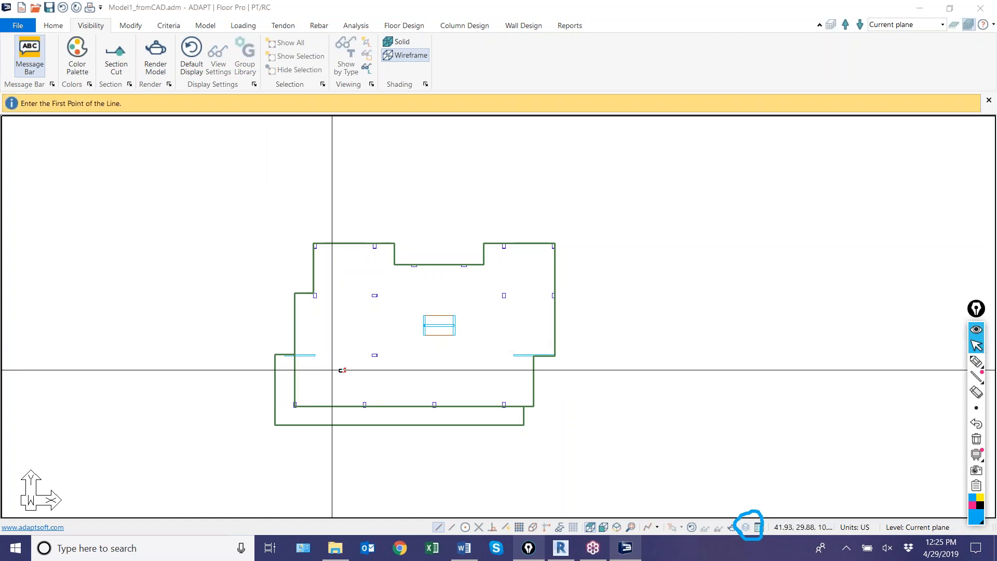
pyautogui.click(375, 217)
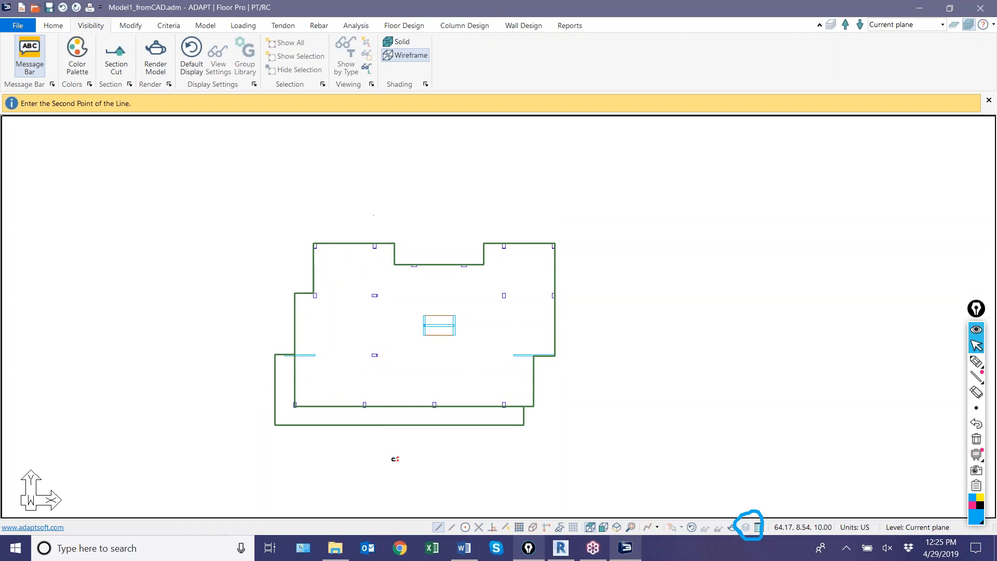
pyautogui.click(386, 470)
pyautogui.click(484, 470)
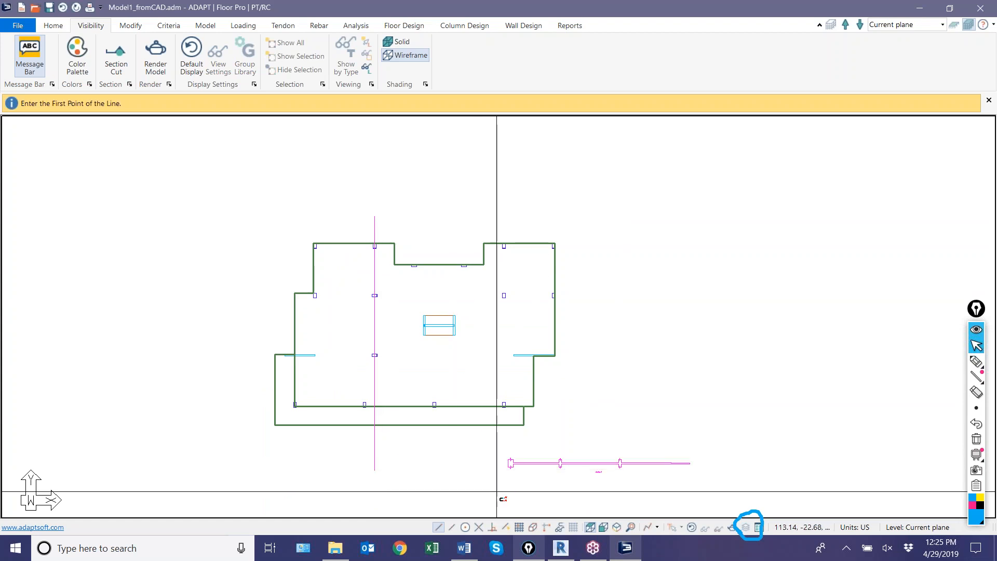
# Examine the slab step between the main and outer slab regions in the section drawing
pyautogui.moveTo(484, 470); pyautogui.dragTo(407, 405, button='middle')
pyautogui.scroll(5, 573, 412)
pyautogui.scroll(-2, 520, 396)
pyautogui.scroll(3, 234, 384)
pyautogui.scroll(-3, 340, 384)
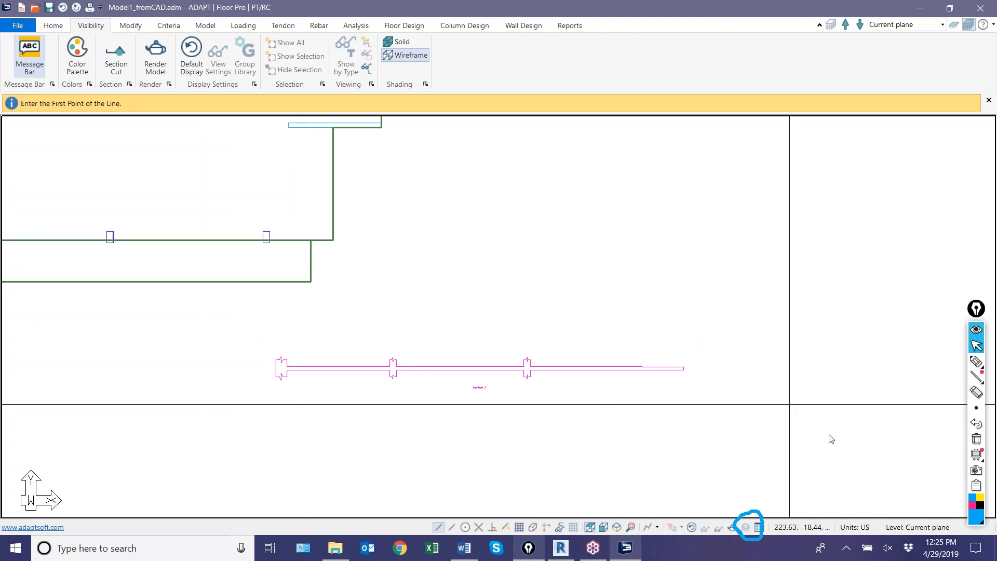
pyautogui.scroll(10, 753, 407)
pyautogui.scroll(3, 387, 317)
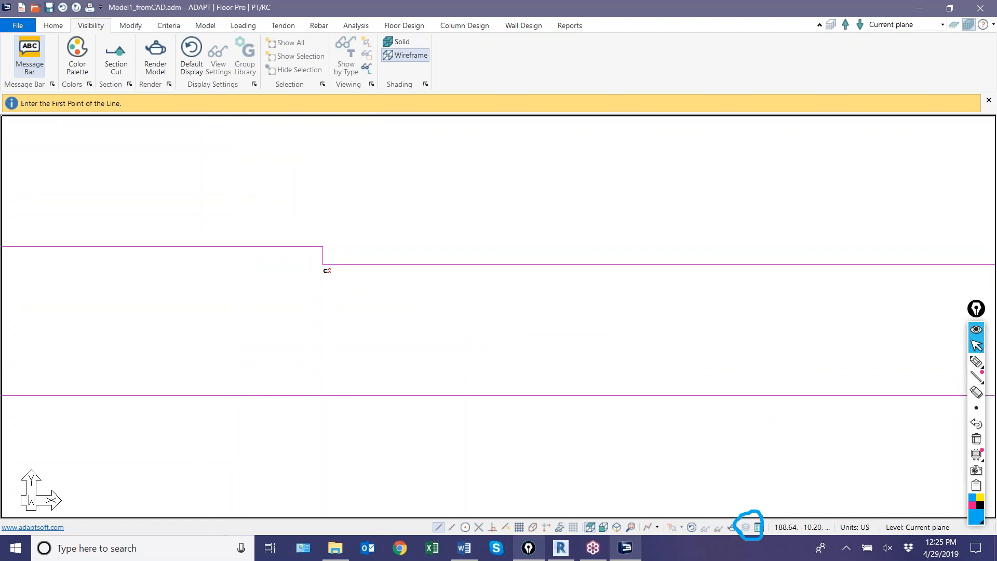
pyautogui.scroll(-3, 408, 353)
pyautogui.scroll(-4, 408, 353)
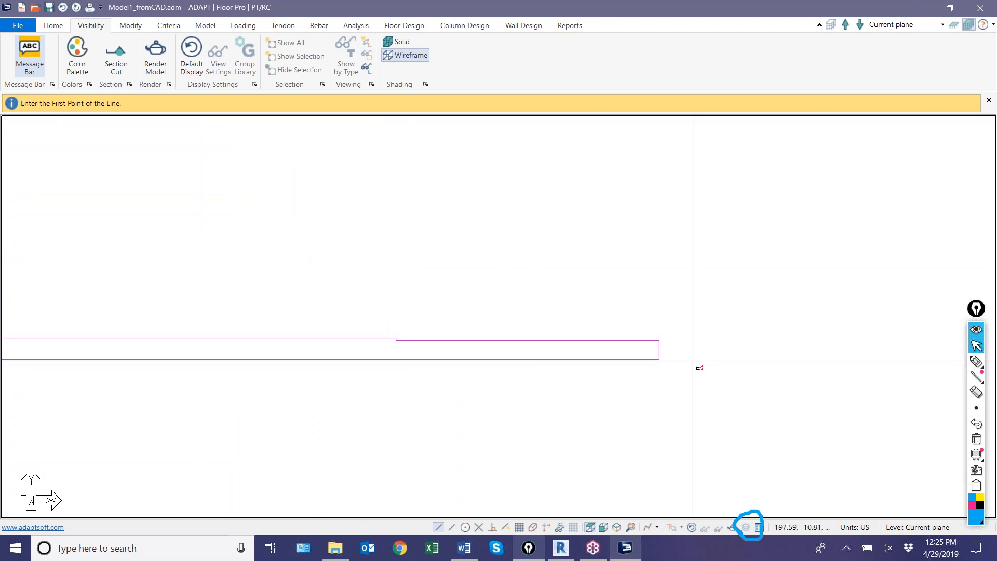
pyautogui.scroll(-4, 692, 360)
# End the section command and delete the section line and its section drawing
pyautogui.rightClick(617, 269)
pyautogui.click(639, 278)
pyautogui.scroll(-3, 610, 305)
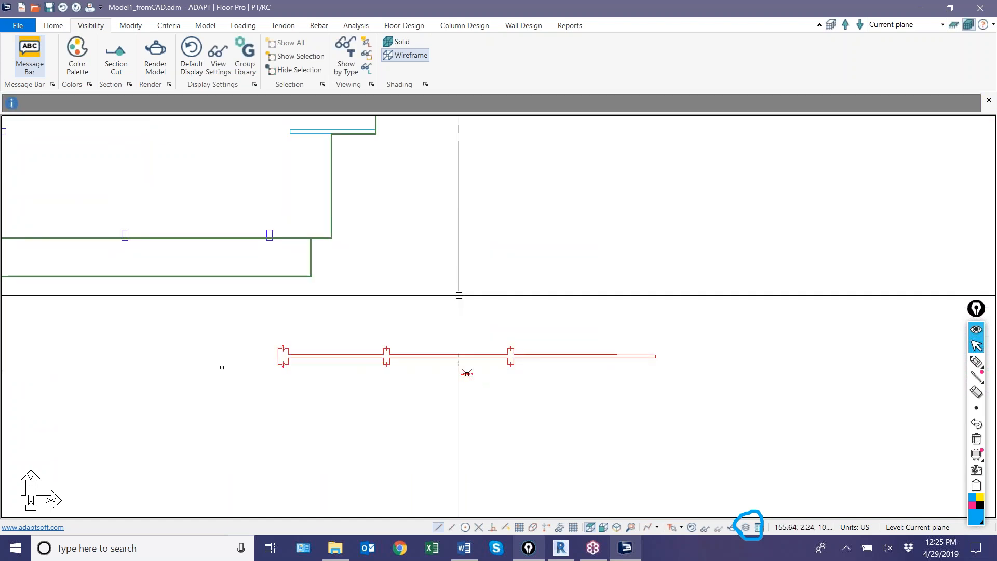
pyautogui.scroll(-5, 441, 431)
pyautogui.scroll(2, 232, 238)
pyautogui.scroll(4, 231, 238)
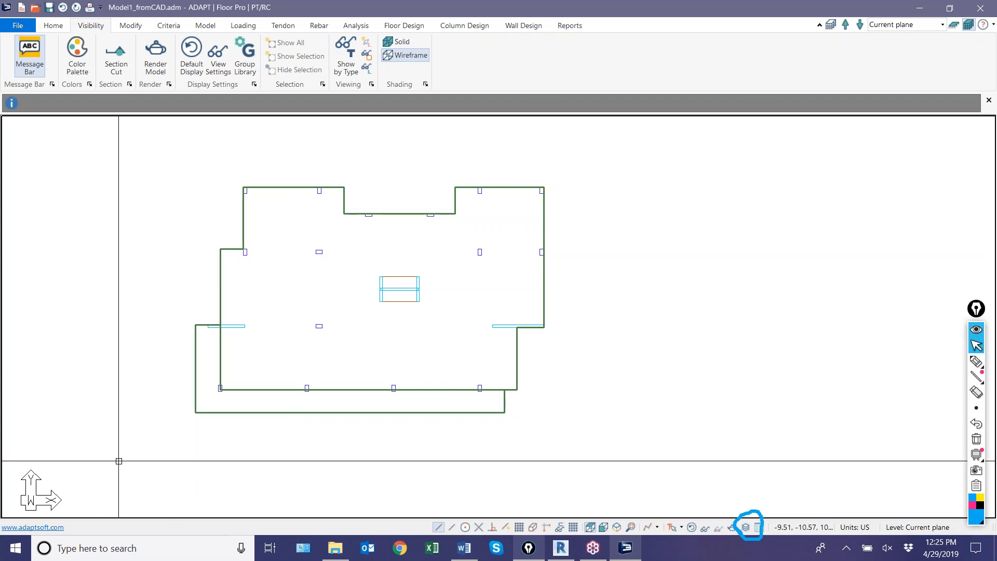
# Open the load case library to review the reserved, general and building load cases
pyautogui.click(245, 26)
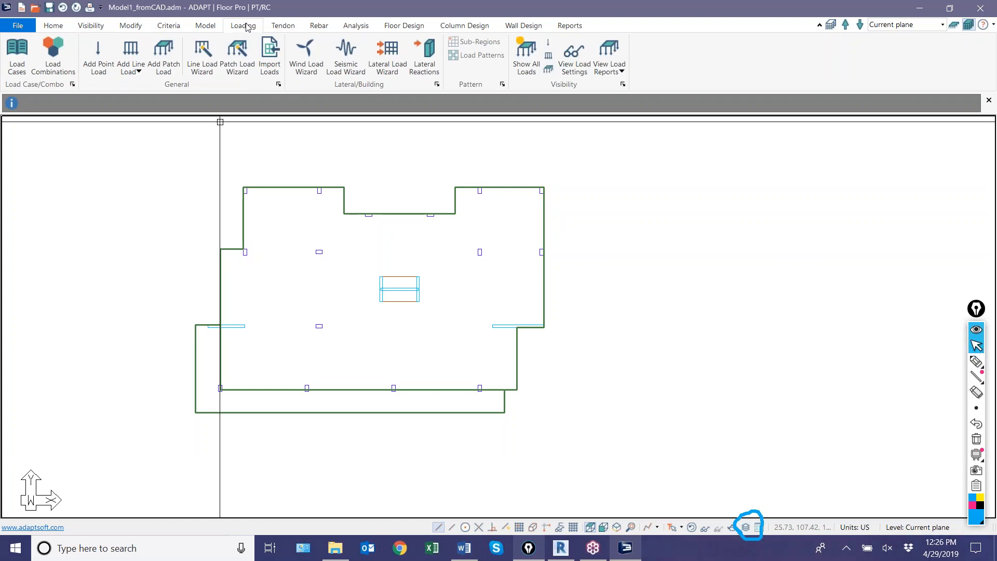
pyautogui.click(17, 60)
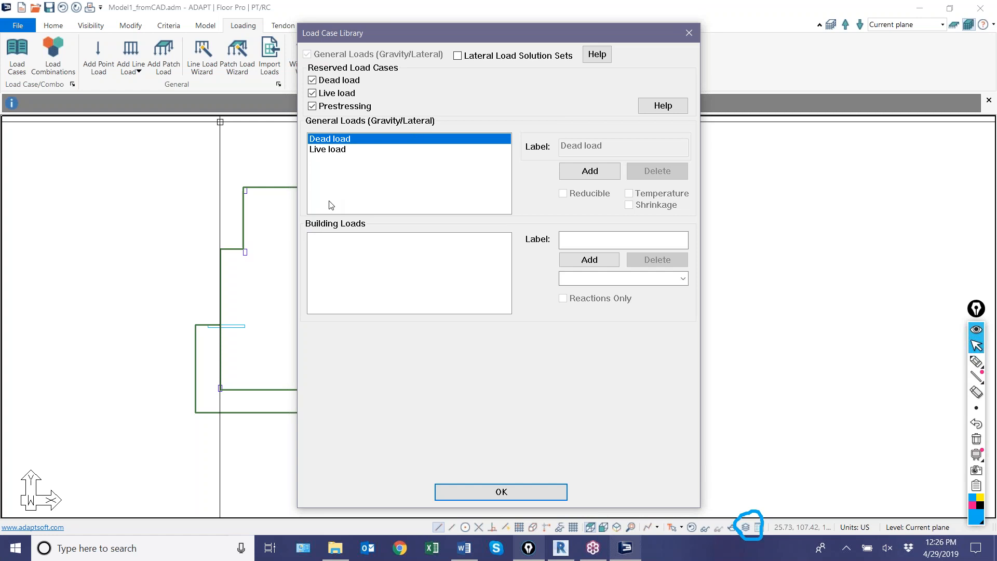
pyautogui.click(976, 361)
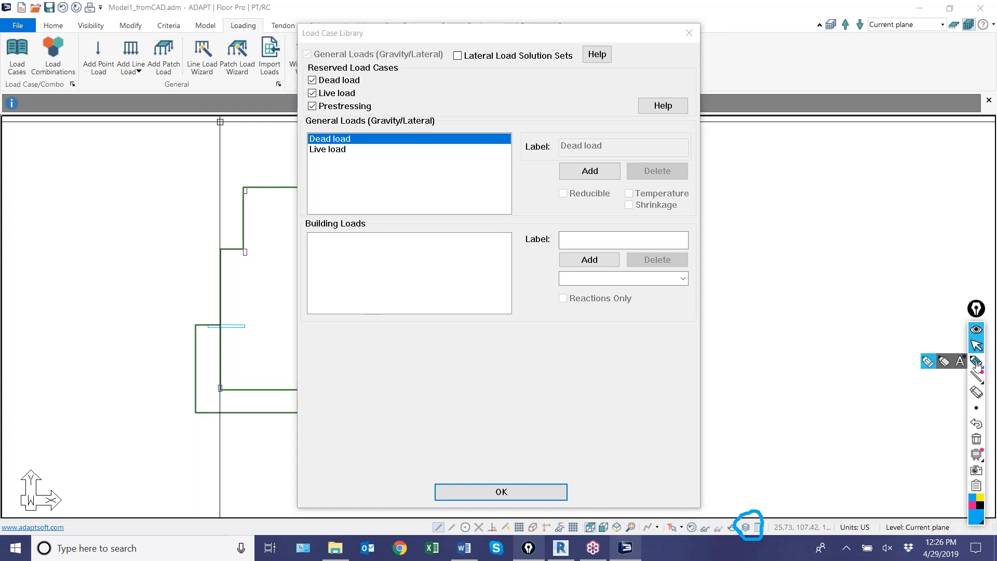
pyautogui.moveTo(305, 236); pyautogui.dragTo(388, 234)
pyautogui.moveTo(287, 215); pyautogui.dragTo(546, 341)
pyautogui.moveTo(526, 221); pyautogui.dragTo(234, 340)
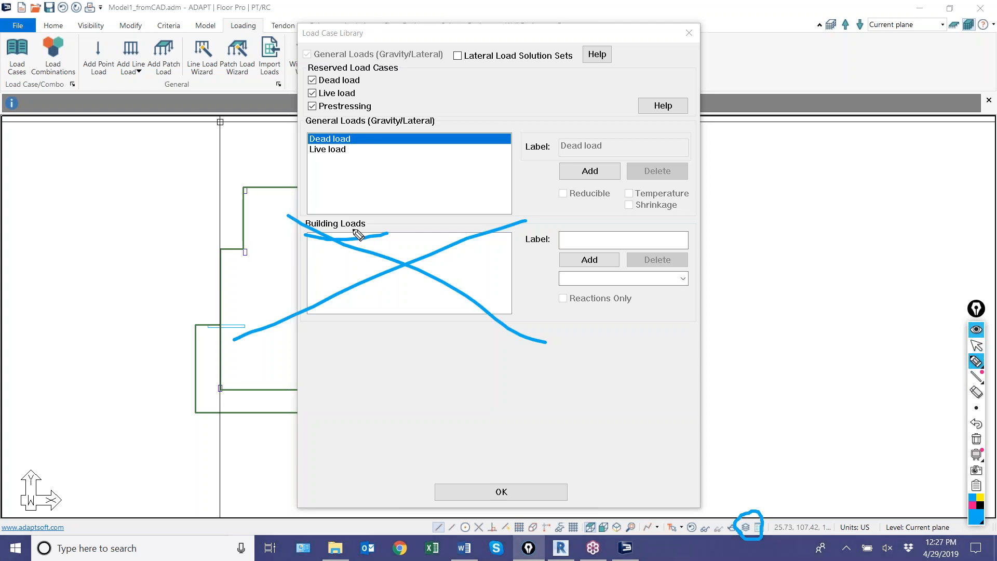
pyautogui.moveTo(140, 223); pyautogui.dragTo(159, 412)
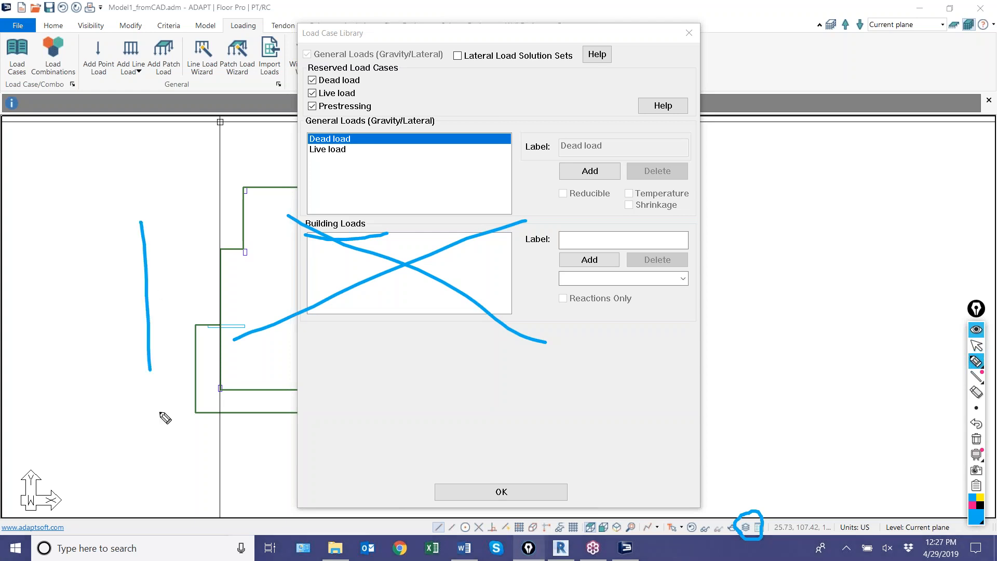
pyautogui.moveTo(199, 214); pyautogui.dragTo(214, 404)
pyautogui.moveTo(131, 224); pyautogui.dragTo(202, 206)
pyautogui.moveTo(110, 397); pyautogui.dragTo(276, 399)
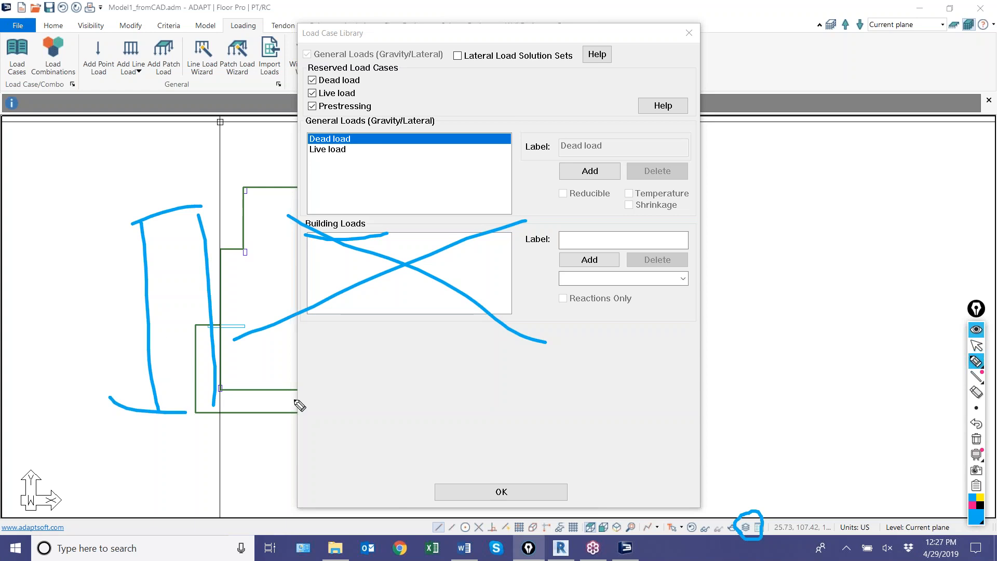
pyautogui.moveTo(141, 413)
pyautogui.mouseDown()
pyautogui.moveTo(60, 234)
pyautogui.moveTo(127, 232)
pyautogui.mouseUp()
pyautogui.moveTo(98, 266); pyautogui.dragTo(132, 259)
pyautogui.moveTo(118, 252); pyautogui.dragTo(132, 262)
pyautogui.moveTo(107, 306); pyautogui.dragTo(151, 309)
pyautogui.moveTo(127, 292)
pyautogui.mouseDown()
pyautogui.moveTo(150, 322)
pyautogui.moveTo(135, 355)
pyautogui.mouseUp()
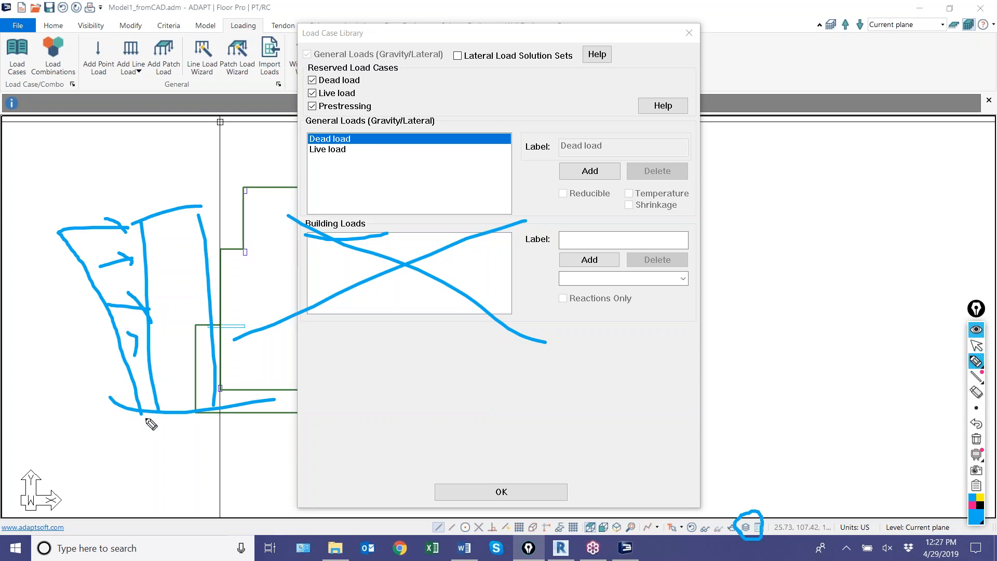
pyautogui.moveTo(148, 410)
pyautogui.mouseDown()
pyautogui.moveTo(48, 248)
pyautogui.moveTo(180, 222)
pyautogui.moveTo(173, 216)
pyautogui.mouseUp()
pyautogui.moveTo(151, 251); pyautogui.dragTo(171, 247)
pyautogui.moveTo(169, 242); pyautogui.dragTo(184, 244)
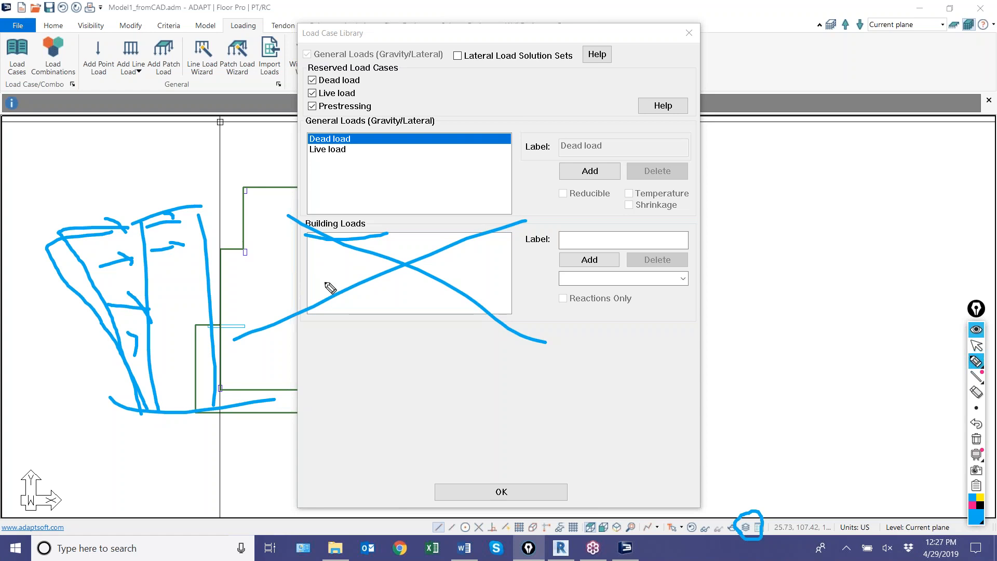
pyautogui.moveTo(310, 130)
pyautogui.mouseDown()
pyautogui.moveTo(284, 138)
pyautogui.moveTo(312, 214)
pyautogui.moveTo(330, 216)
pyautogui.mouseUp()
pyautogui.moveTo(293, 171); pyautogui.dragTo(254, 169)
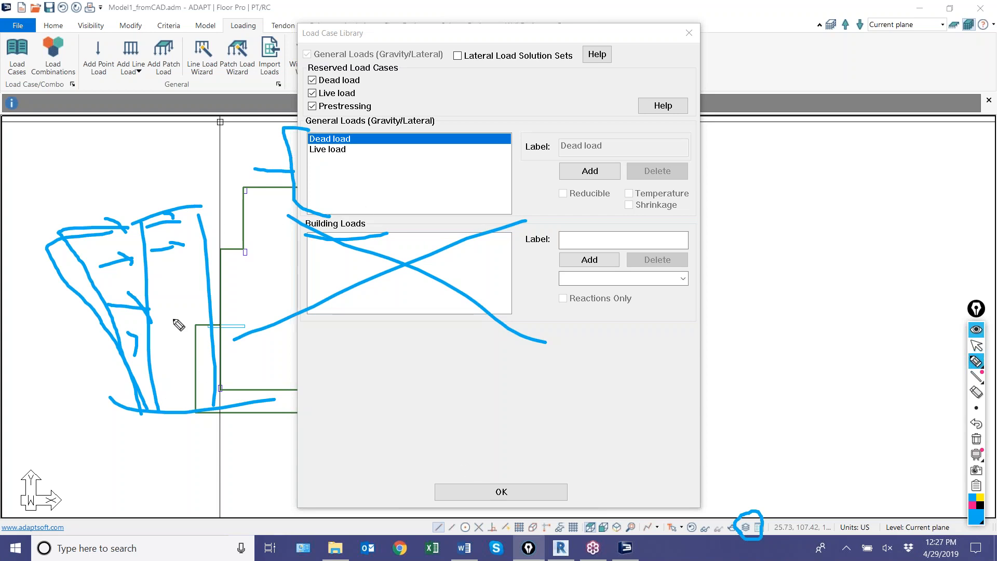
pyautogui.click(976, 439)
pyautogui.click(976, 345)
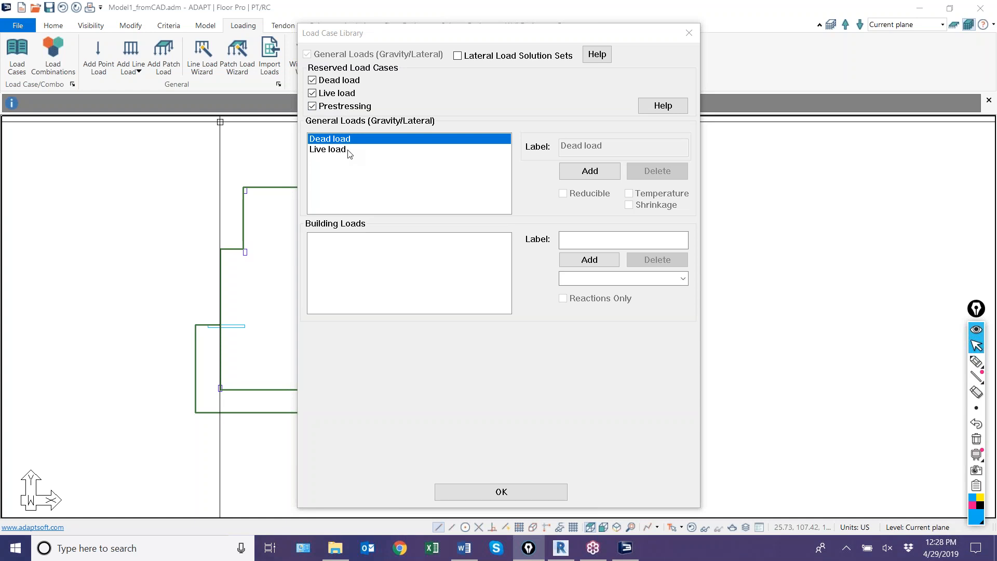
pyautogui.click(975, 362)
pyautogui.moveTo(137, 203)
pyautogui.mouseDown()
pyautogui.moveTo(140, 185)
pyautogui.moveTo(166, 175)
pyautogui.moveTo(166, 200)
pyautogui.moveTo(223, 205)
pyautogui.mouseUp()
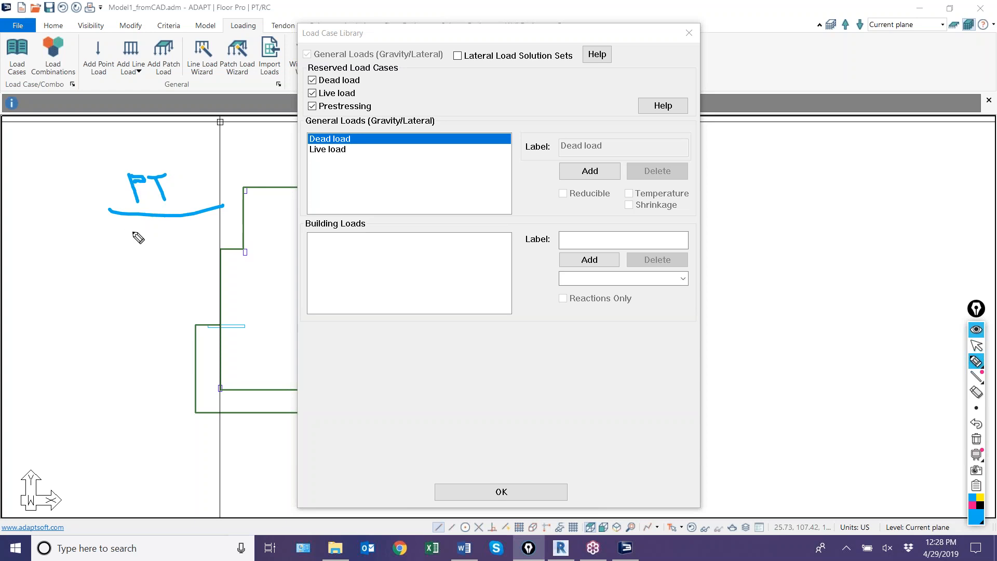
pyautogui.moveTo(108, 232); pyautogui.dragTo(155, 260)
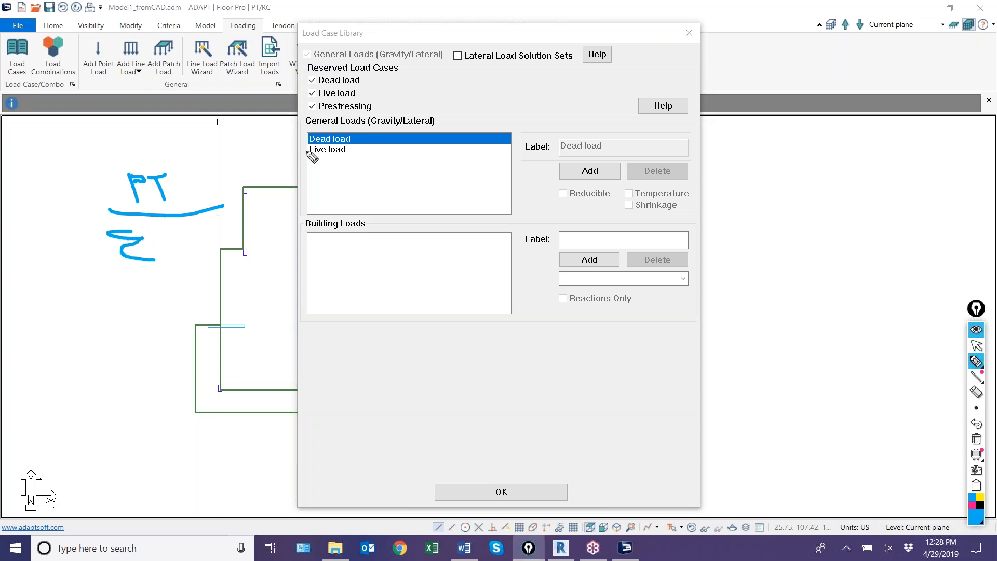
pyautogui.moveTo(162, 238)
pyautogui.mouseDown()
pyautogui.moveTo(165, 252)
pyautogui.moveTo(209, 236)
pyautogui.moveTo(210, 251)
pyautogui.moveTo(228, 230)
pyautogui.mouseUp()
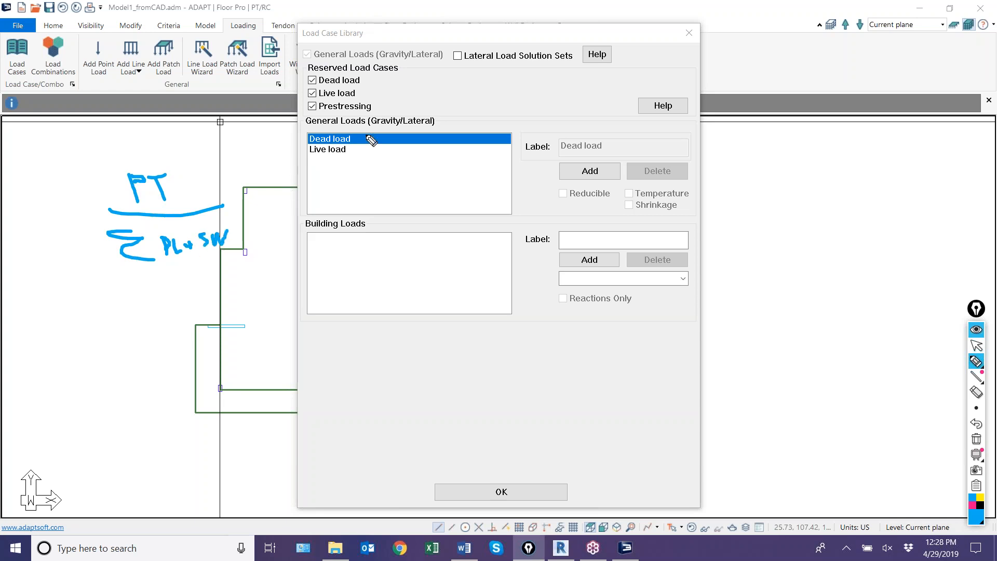
pyautogui.moveTo(467, 106)
pyautogui.mouseDown()
pyautogui.moveTo(474, 136)
pyautogui.moveTo(397, 145)
pyautogui.moveTo(408, 156)
pyautogui.mouseUp()
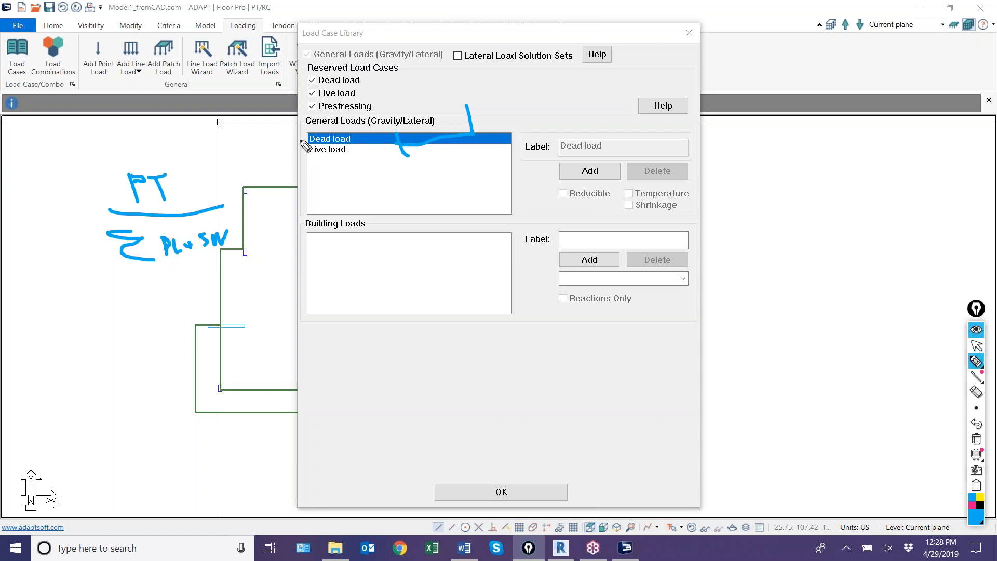
pyautogui.moveTo(261, 138); pyautogui.dragTo(307, 139)
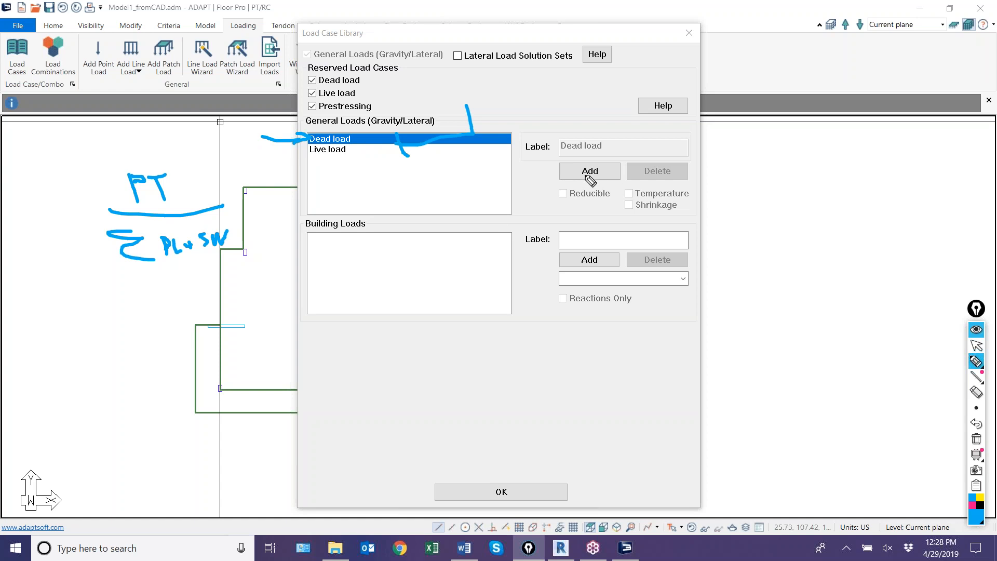
pyautogui.click(976, 440)
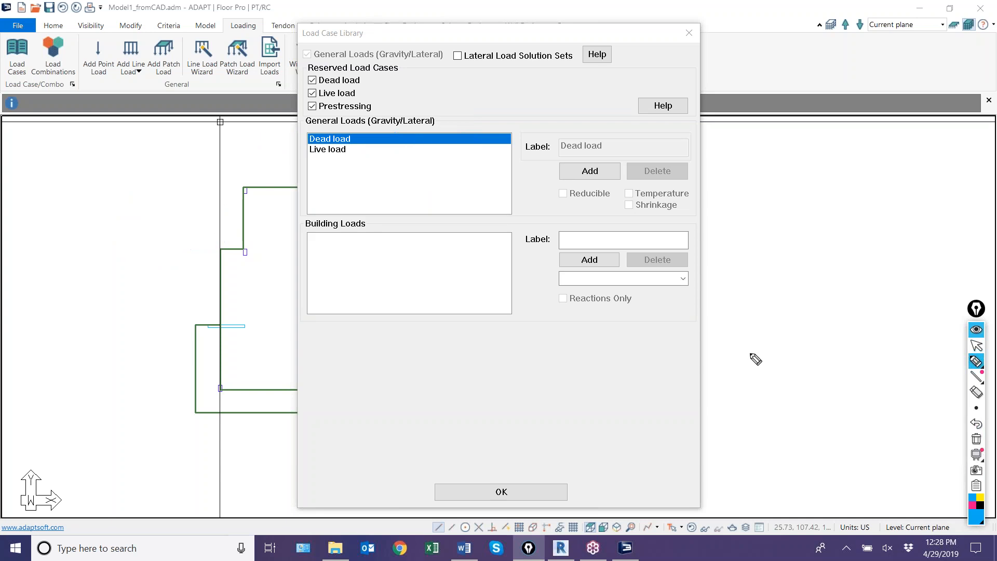
pyautogui.click(977, 346)
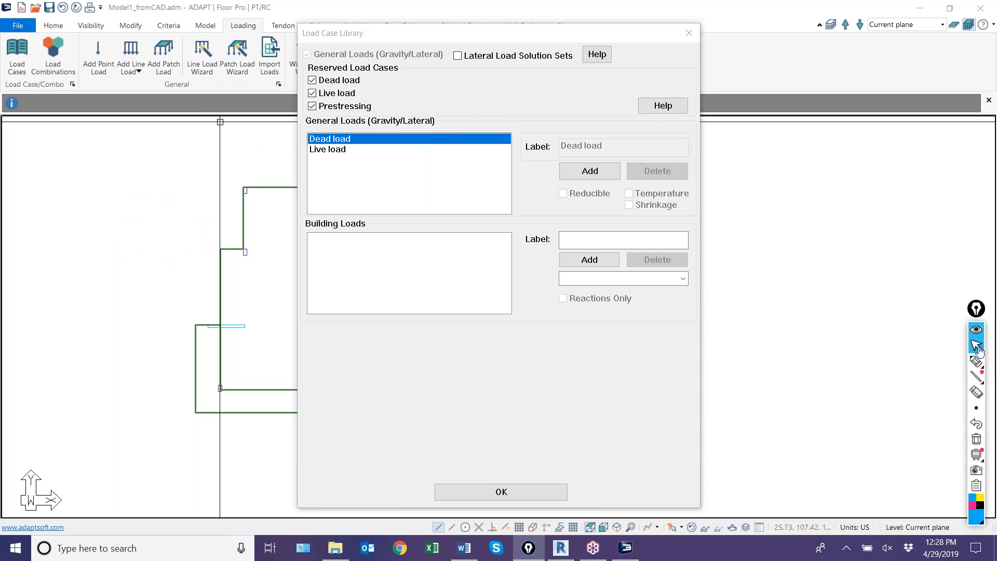
# Try to add a general load case labelled SDL to the load case library
pyautogui.click(581, 174)
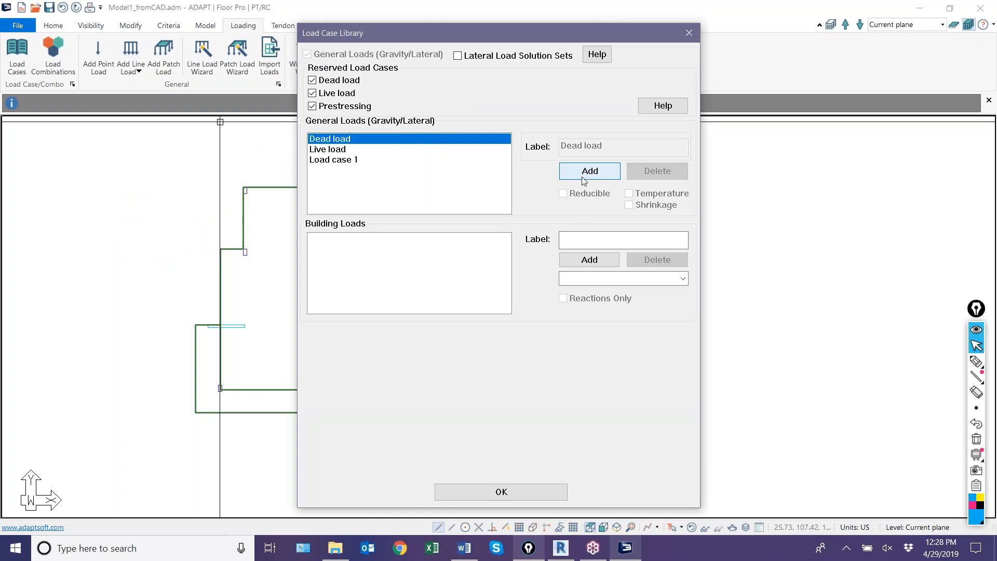
pyautogui.click(323, 157)
pyautogui.moveTo(620, 148); pyautogui.dragTo(262, 184)
pyautogui.write('SDL')
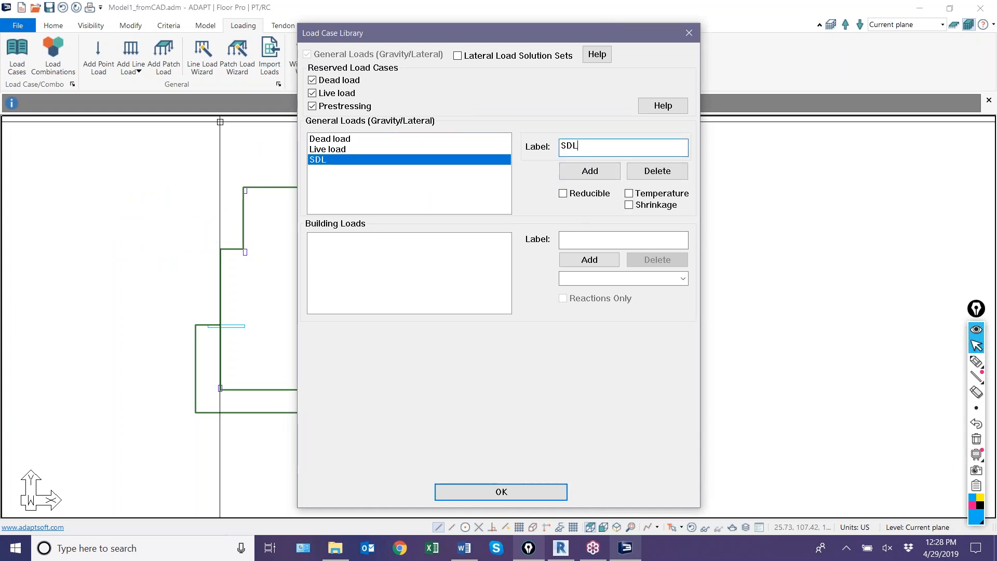
pyautogui.press('Return')
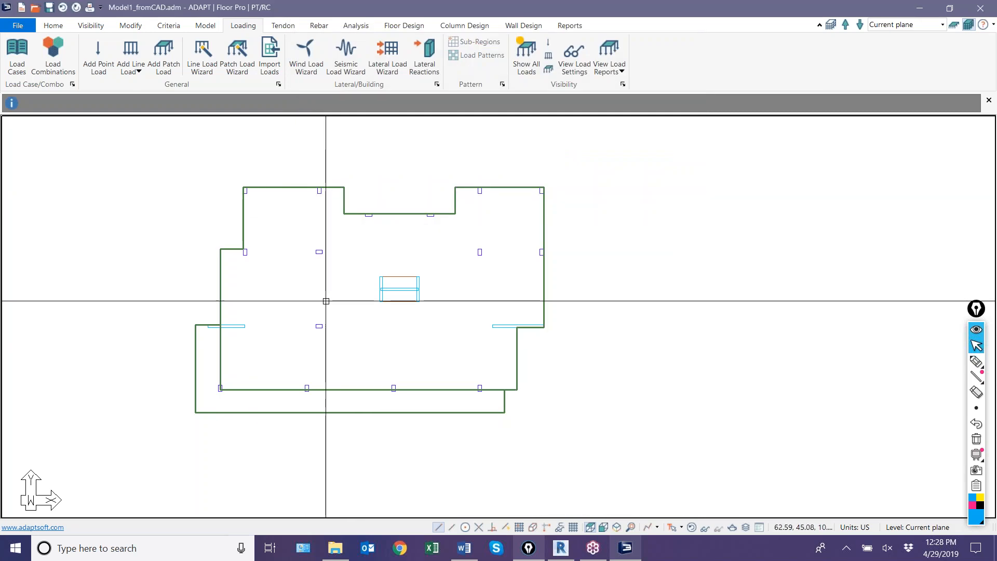
# Reopen the load case library, toggle the Live load case's Reducible option on and back off, and close the library
pyautogui.click(18, 55)
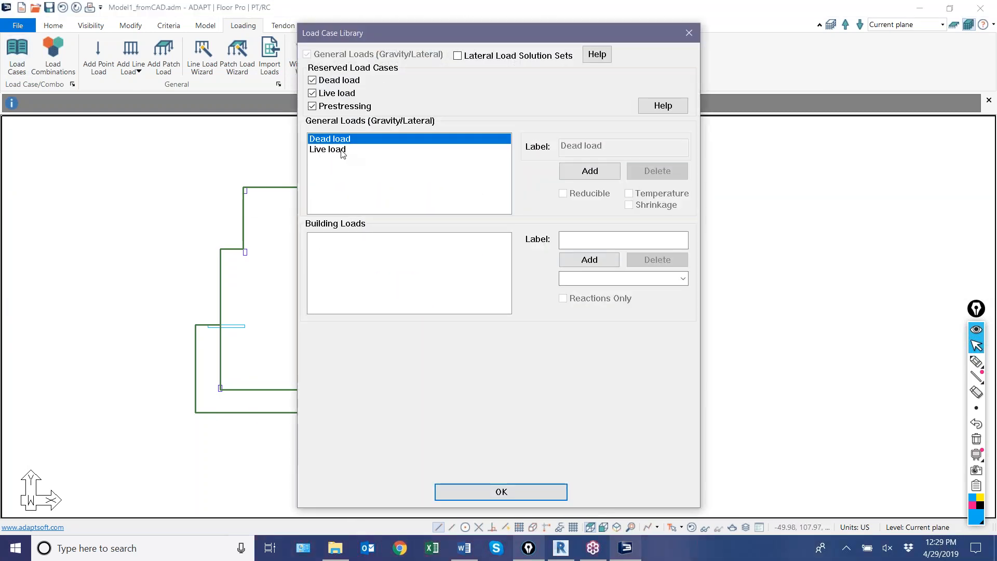
pyautogui.click(341, 151)
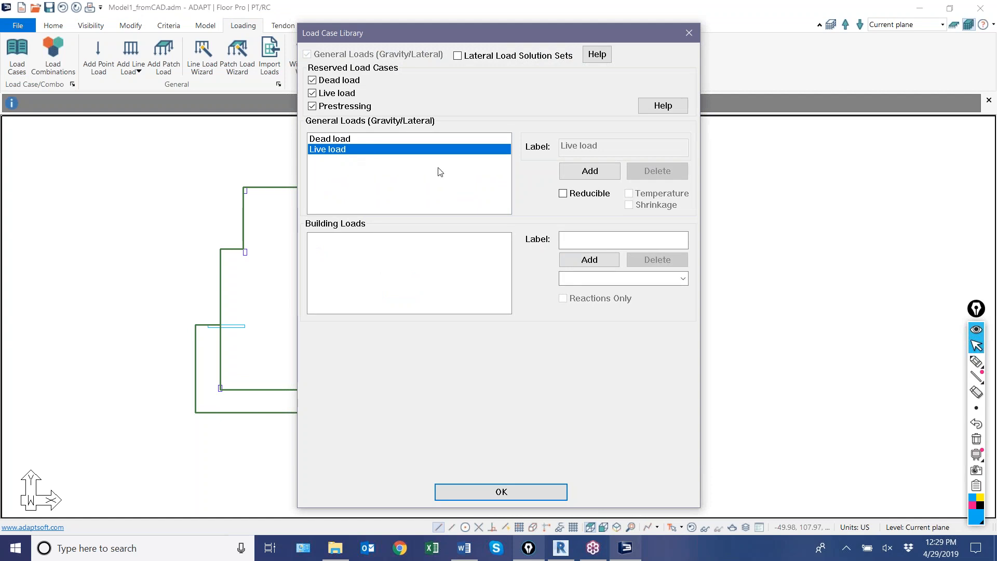
pyautogui.click(563, 193)
pyautogui.click(567, 195)
pyautogui.click(474, 493)
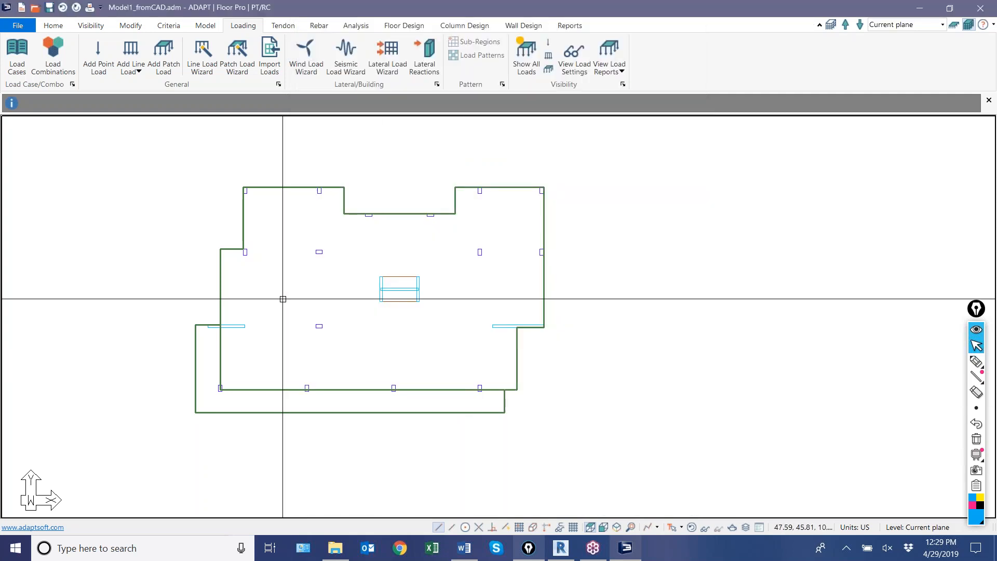
# Select the main and L-shaped outer slab regions and create Dead load patch loads of 0.020 ksf over them with the Patch Load Wizard
pyautogui.scroll(4, 255, 307)
pyautogui.scroll(-3, 293, 304)
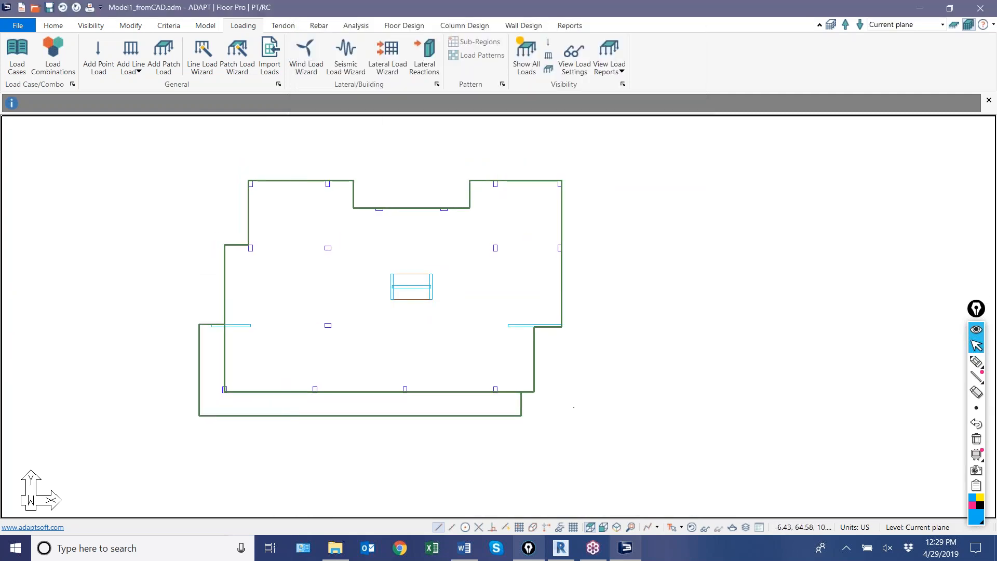
pyautogui.click(256, 181)
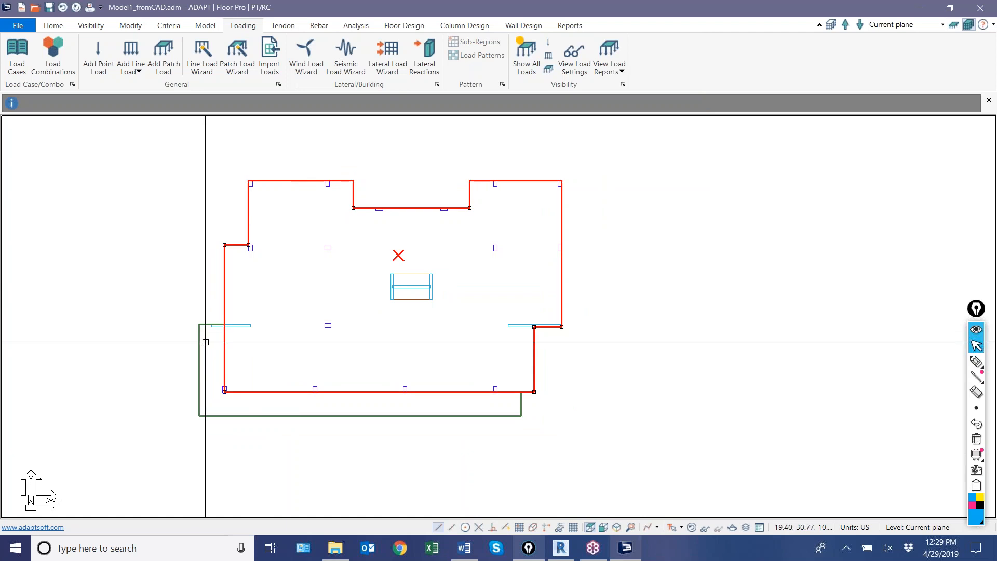
pyautogui.click(200, 343)
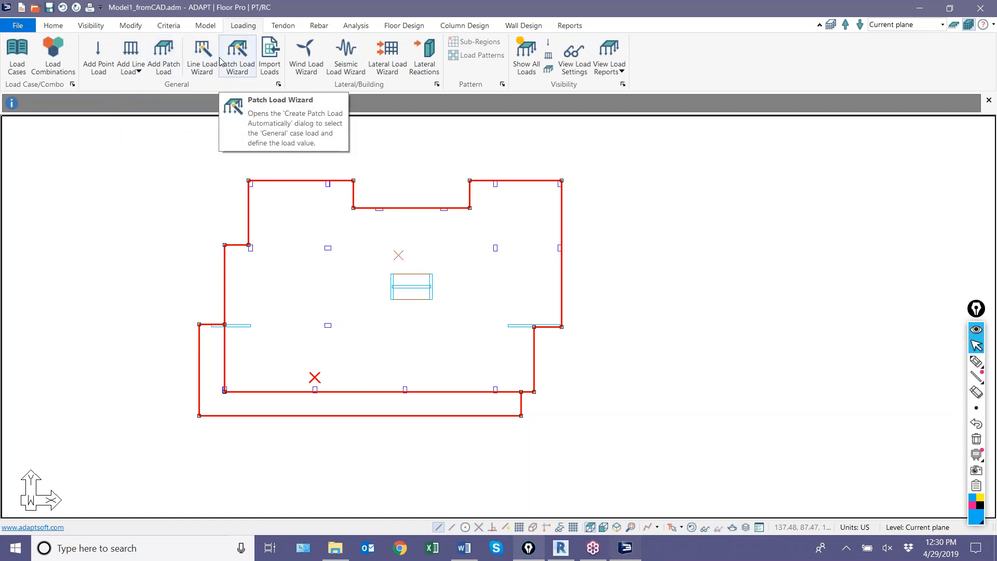
pyautogui.click(243, 56)
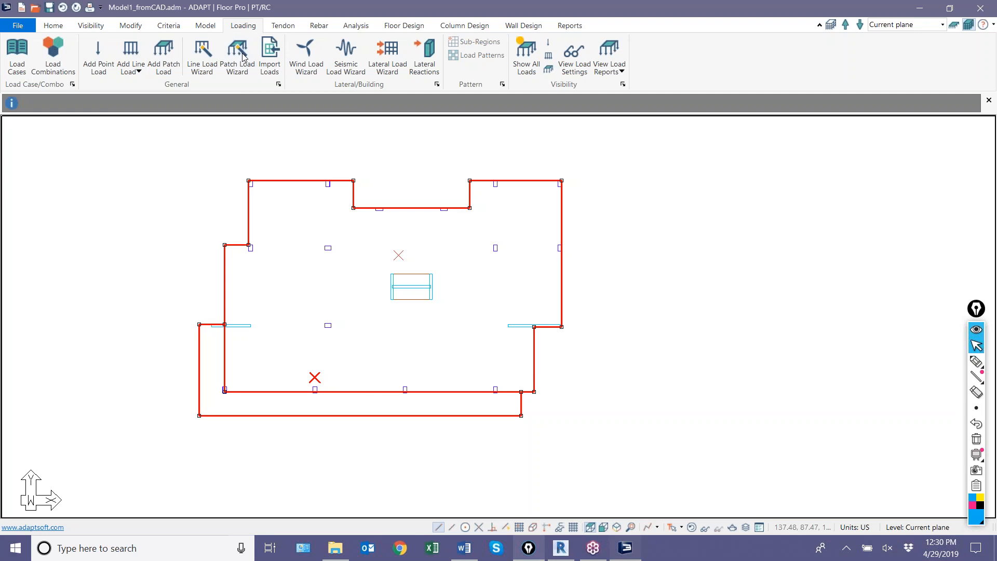
pyautogui.doubleClick(539, 211)
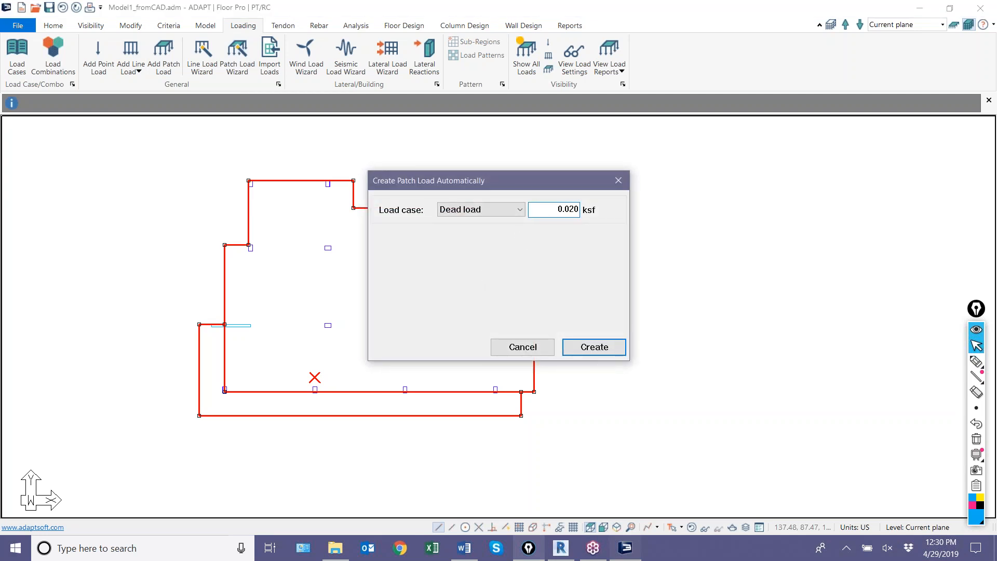
pyautogui.press('Return')
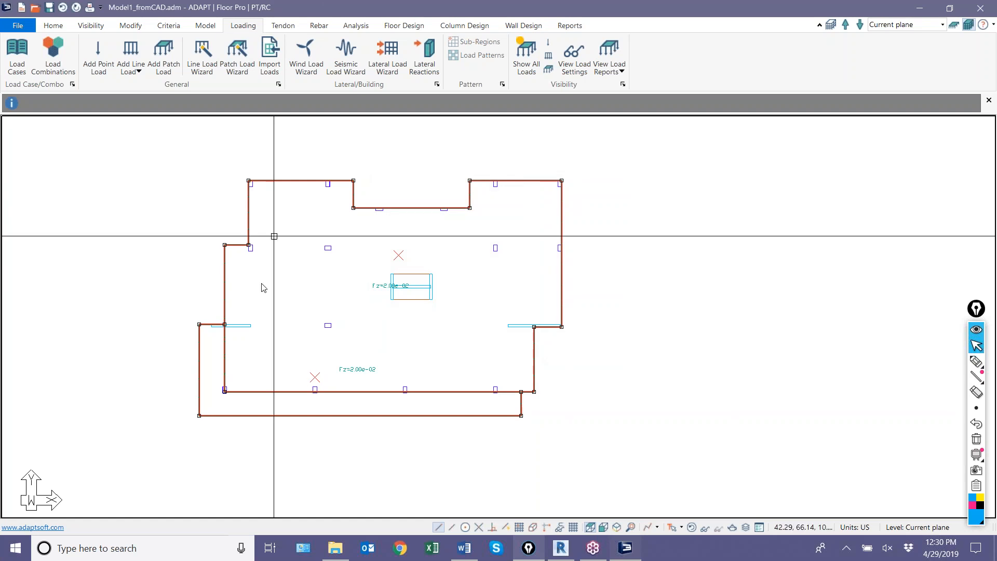
# Create Live load patch loads of 0.050 ksf over both selected slab regions with the Patch Load Wizard
pyautogui.click(234, 122)
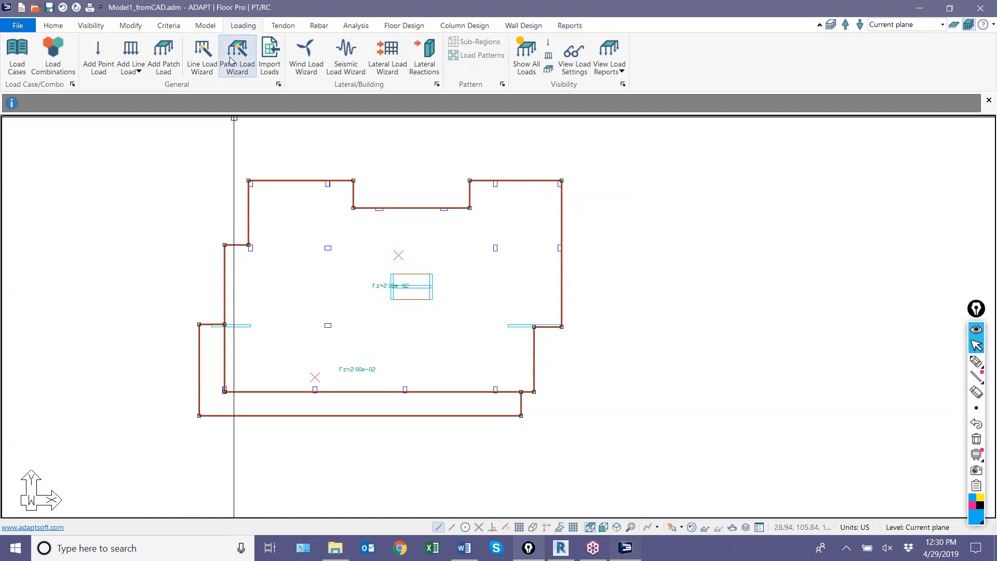
pyautogui.click(488, 209)
pyautogui.click(485, 232)
pyautogui.doubleClick(567, 210)
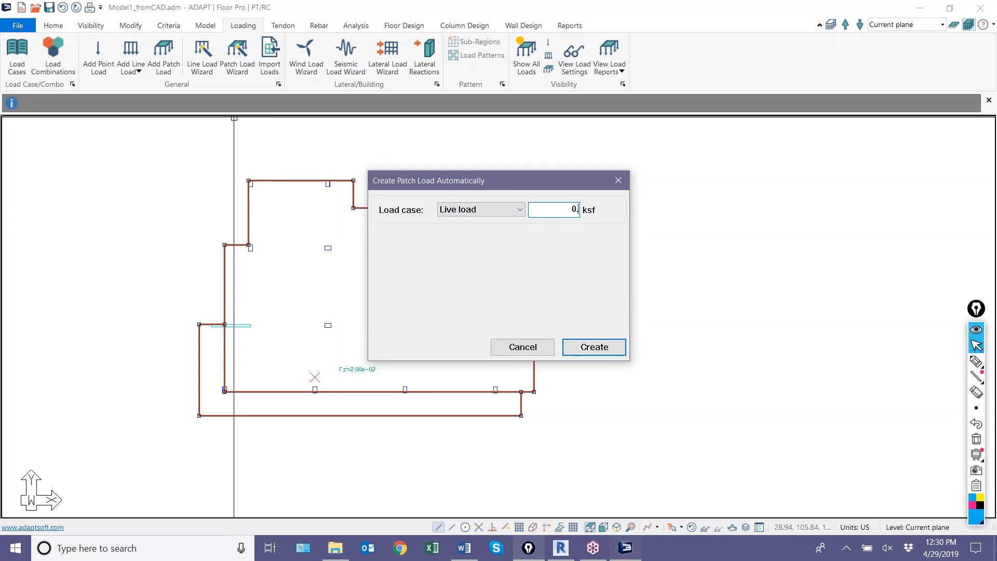
pyautogui.write('0.050')
pyautogui.click(606, 348)
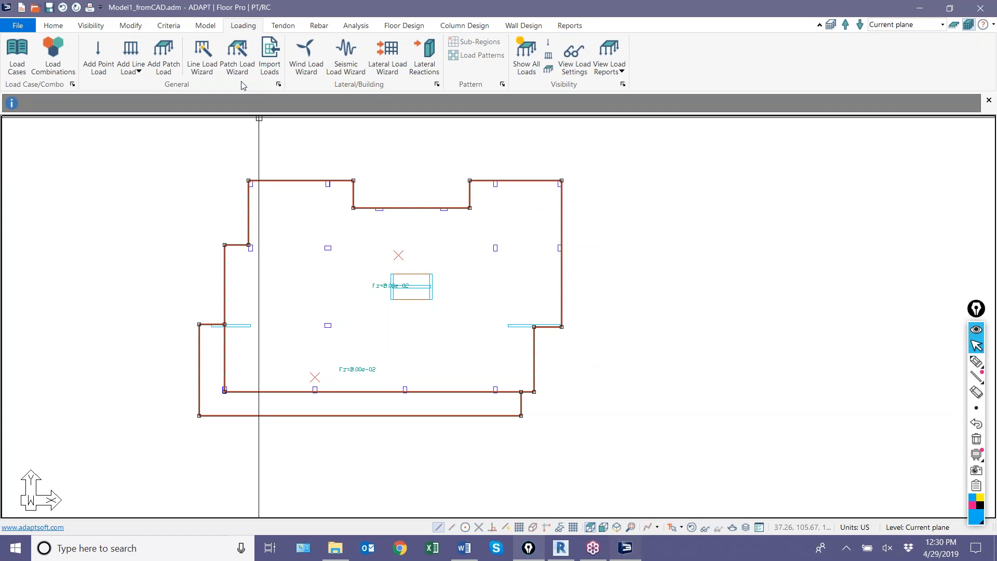
# Create Dead load line loads of 0.350 k/ft along the edges of both selected slab regions with the Line Load Wizard
pyautogui.click(204, 65)
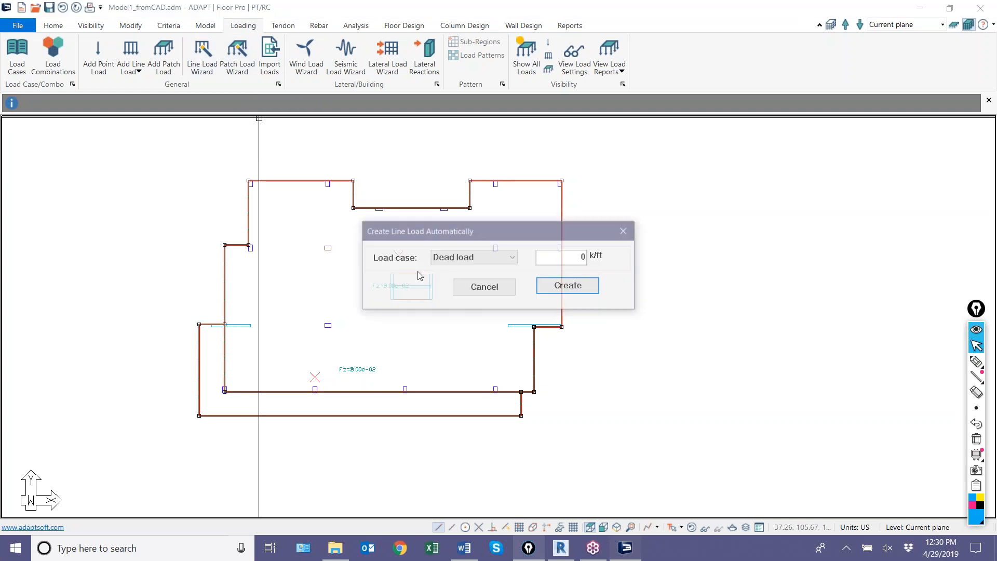
pyautogui.doubleClick(565, 259)
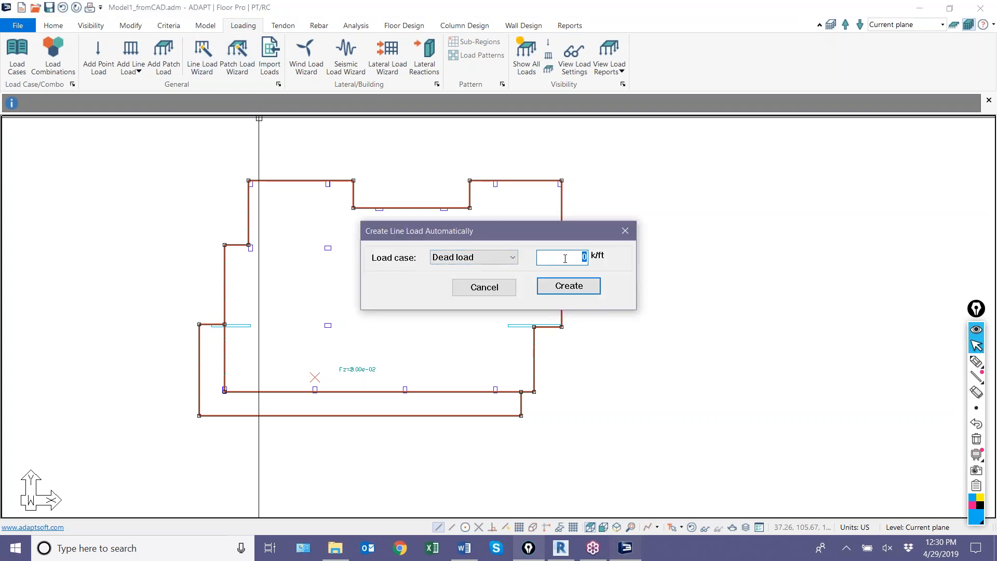
pyautogui.write('0.350')
pyautogui.click(565, 285)
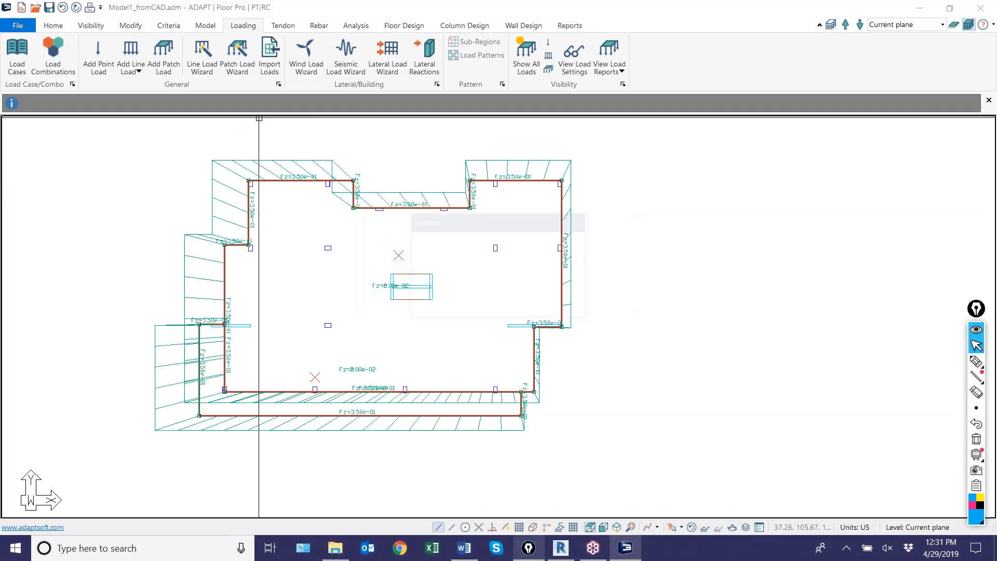
# Dismiss the completed line load wizard message, clear the slab region selection, and show the model in isometric view
pyautogui.click(553, 302)
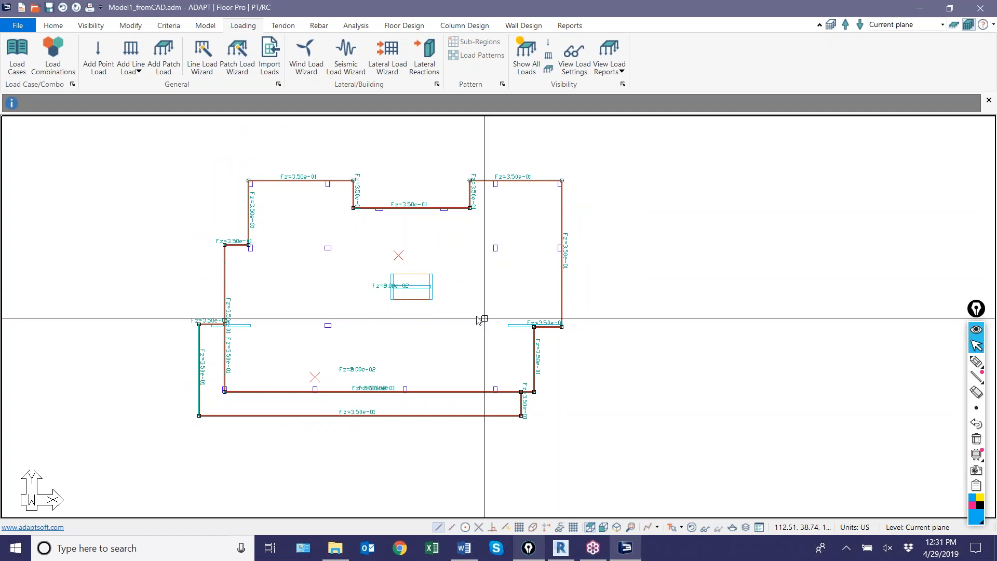
pyautogui.scroll(-1, 474, 314)
pyautogui.scroll(1, 494, 310)
pyautogui.press('Escape')
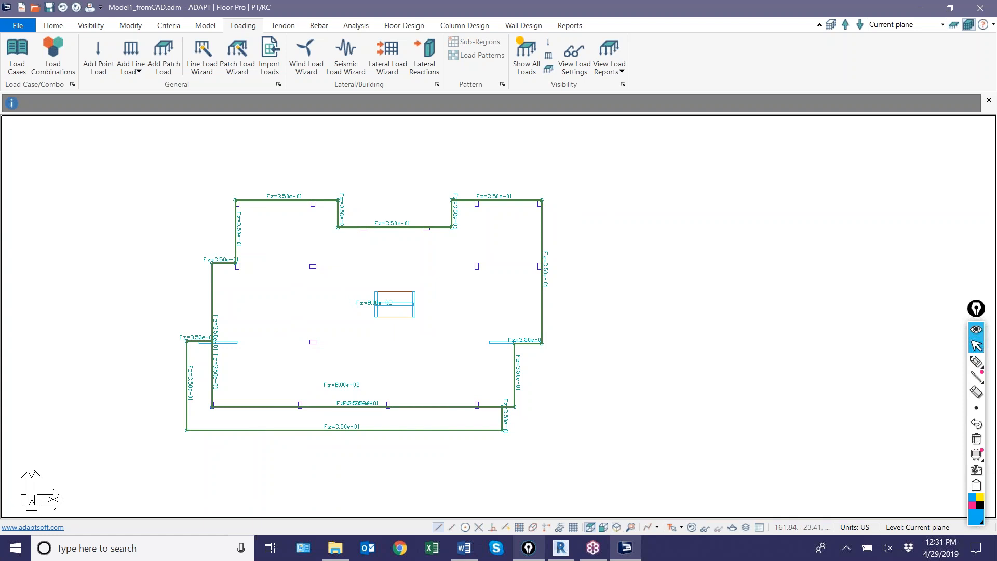
pyautogui.click(617, 527)
pyautogui.scroll(2, 445, 261)
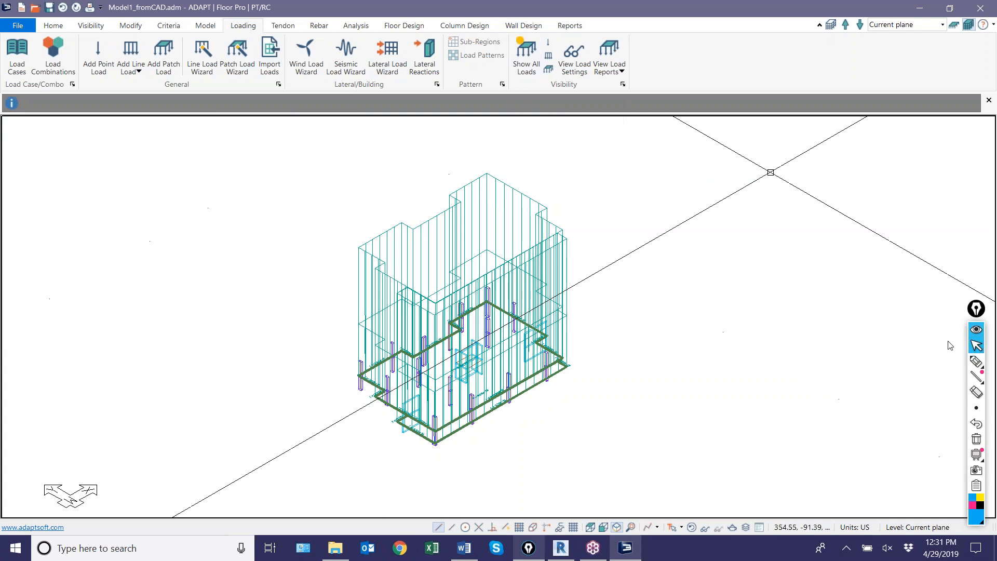
pyautogui.click(976, 361)
pyautogui.moveTo(507, 25)
pyautogui.mouseDown()
pyautogui.moveTo(514, 93)
pyautogui.moveTo(631, 94)
pyautogui.moveTo(627, 26)
pyautogui.moveTo(503, 31)
pyautogui.mouseUp()
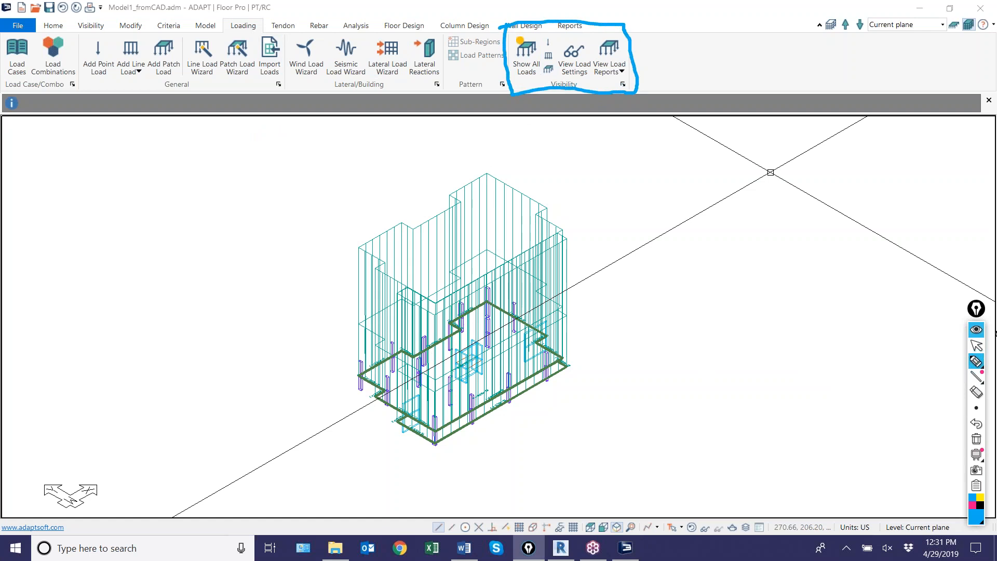
pyautogui.click(976, 345)
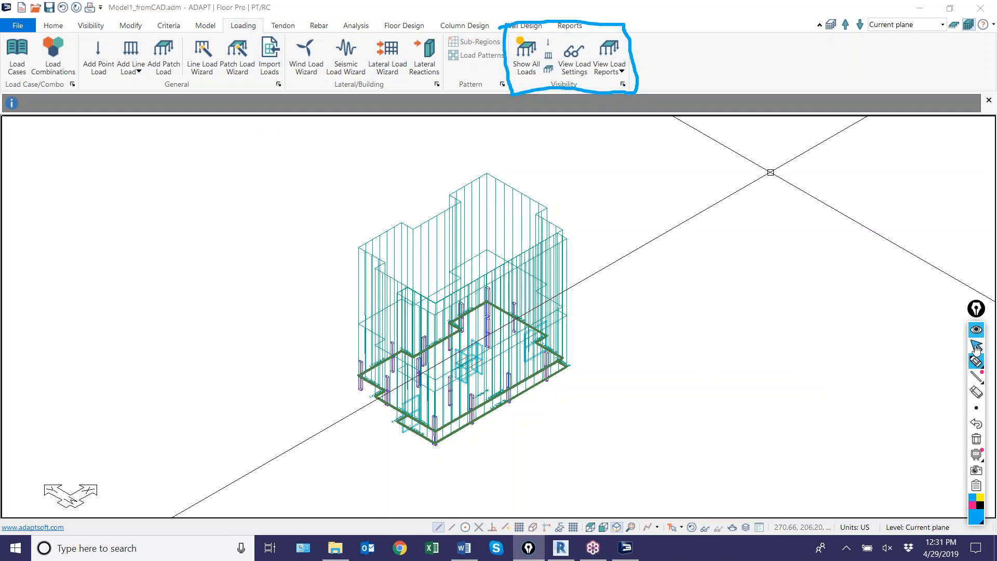
pyautogui.click(976, 440)
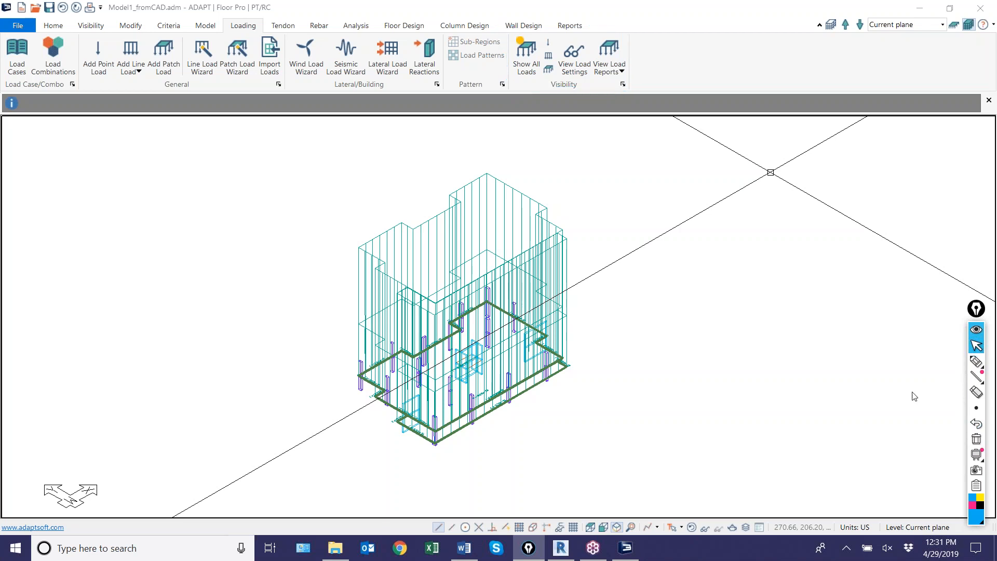
# Toggle the display of all loads, line loads and patch loads to compare how they appear on the model
pyautogui.click(524, 67)
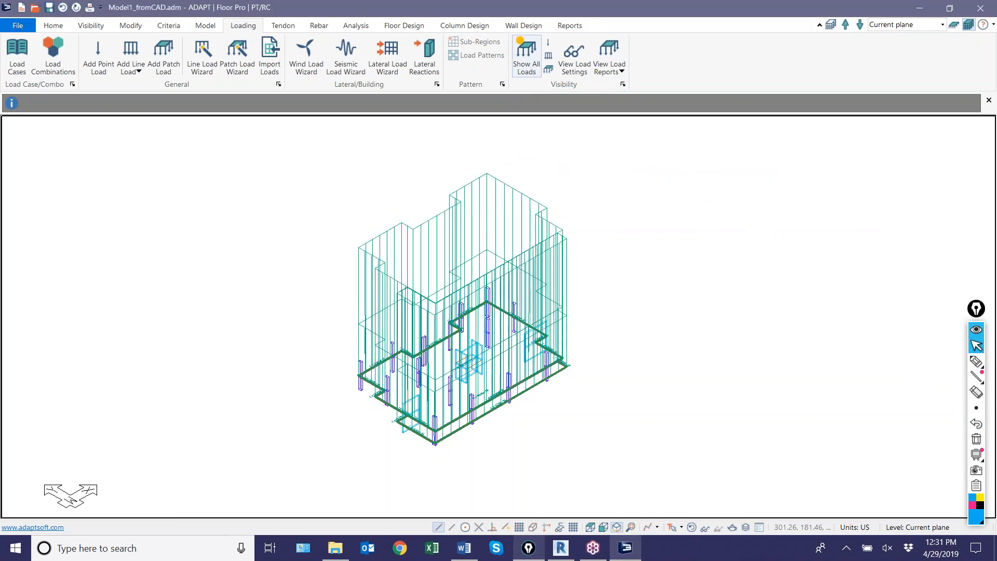
pyautogui.click(548, 55)
pyautogui.click(548, 55)
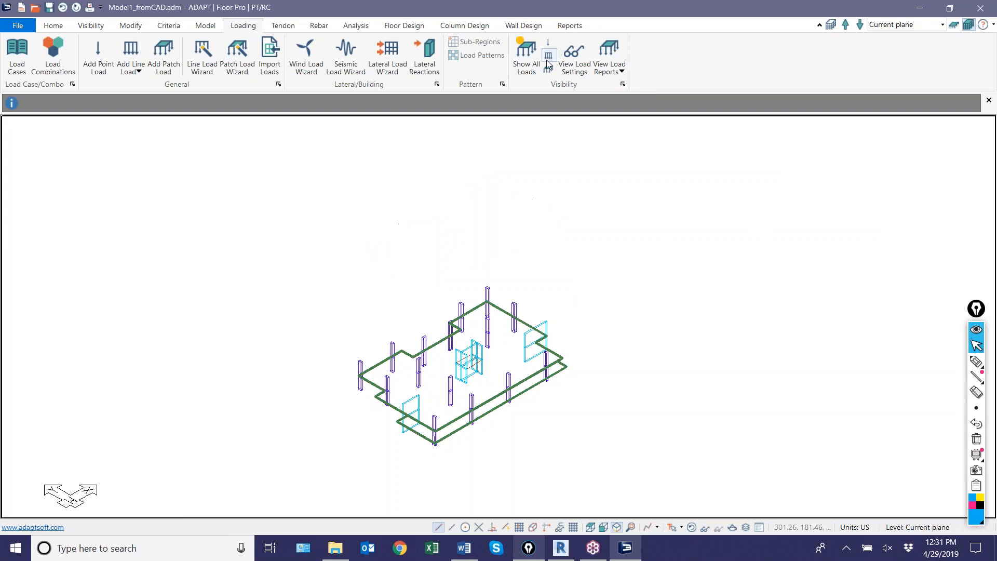
pyautogui.click(548, 68)
pyautogui.click(549, 69)
pyautogui.click(548, 69)
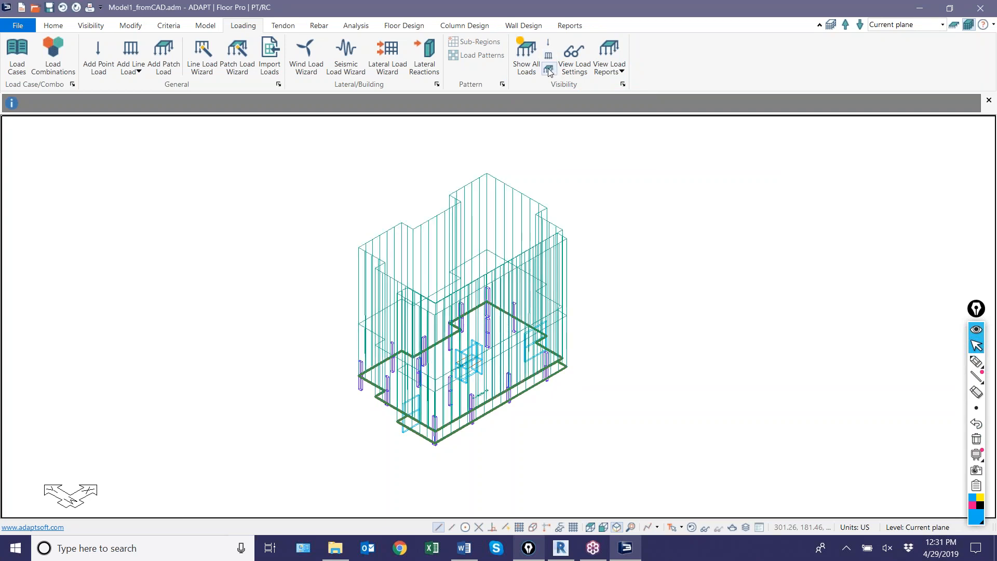
# Open the load view settings, enable display of patch loads for the DEAD LOAD case, and cancel the changes
pyautogui.click(571, 57)
pyautogui.click(359, 180)
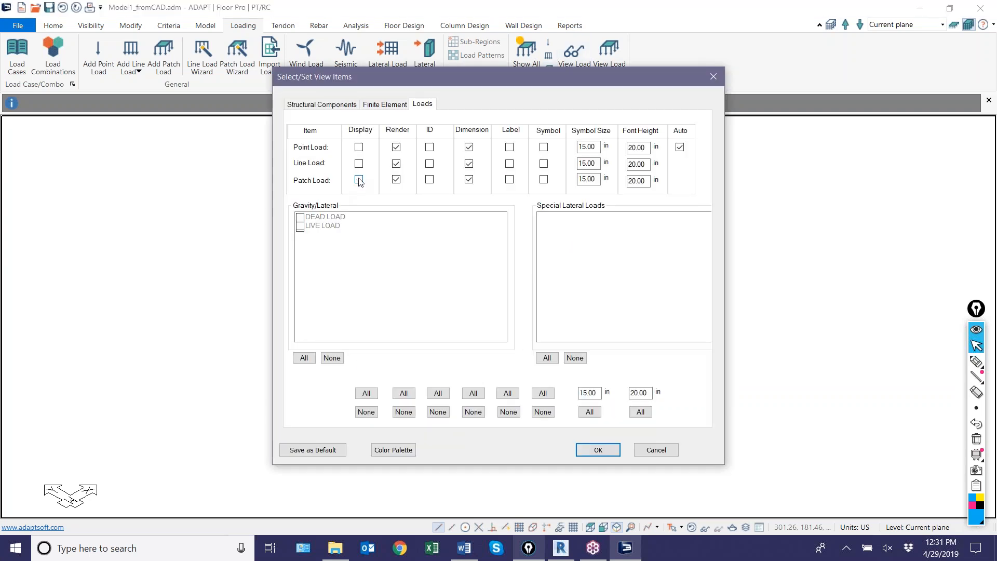
pyautogui.click(359, 180)
pyautogui.click(300, 217)
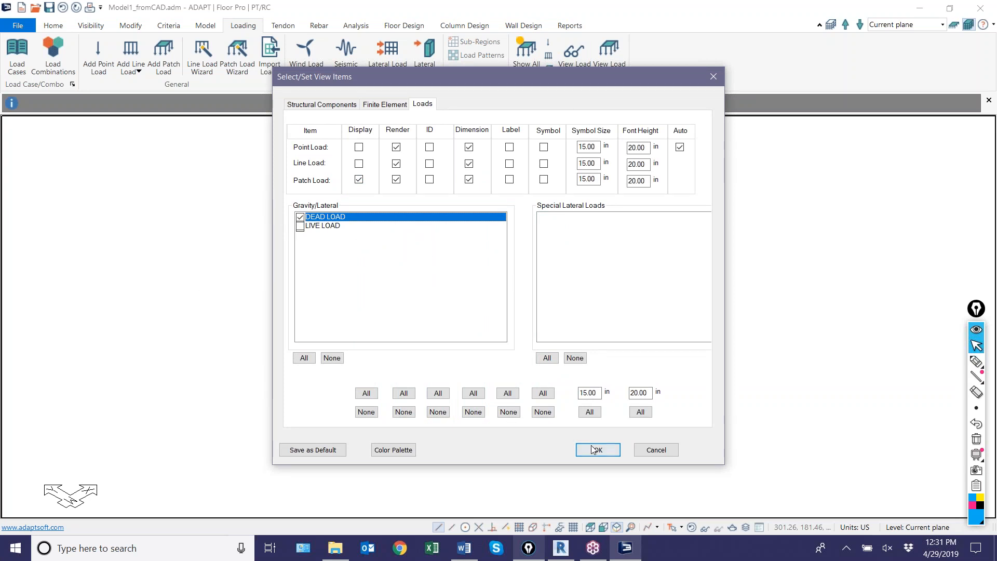
pyautogui.click(653, 450)
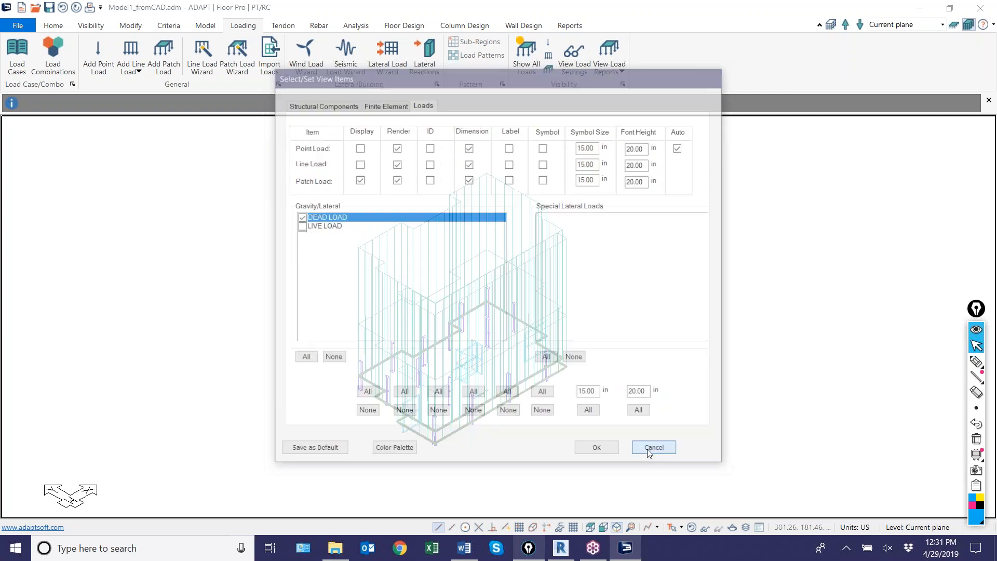
pyautogui.click(610, 57)
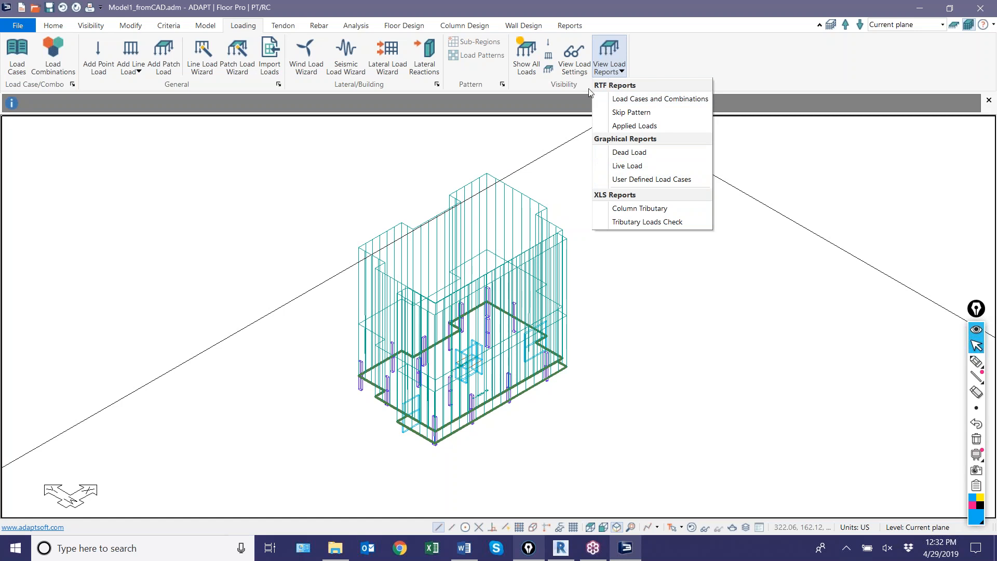
pyautogui.click(554, 149)
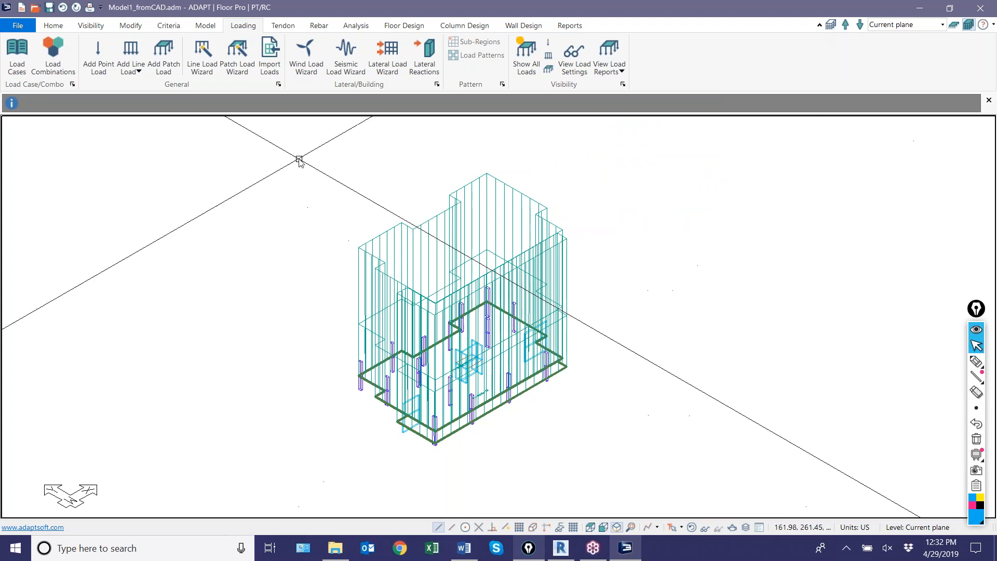
pyautogui.scroll(1, 292, 307)
pyautogui.scroll(2, 292, 307)
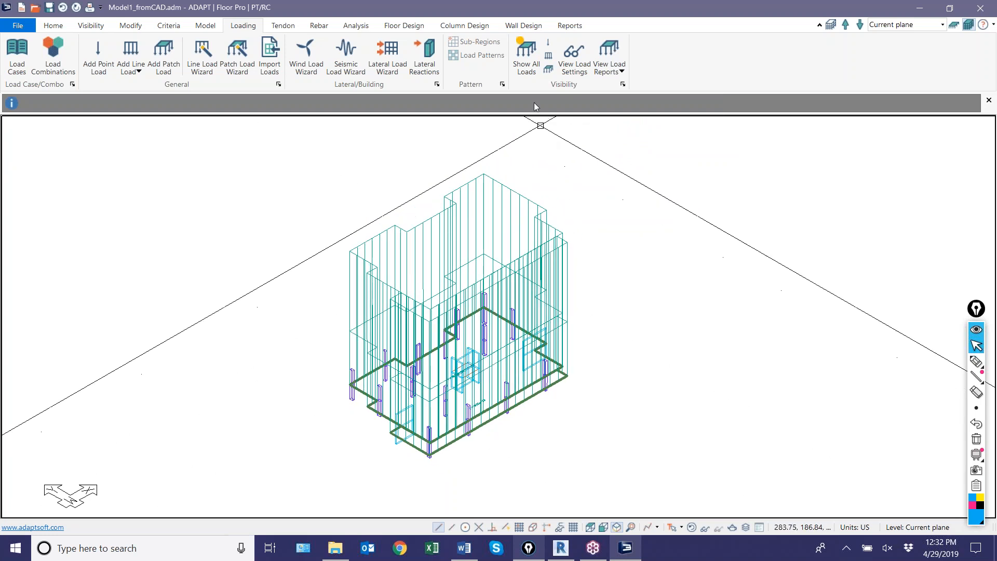
# Hide all loads in the model view and save the model
pyautogui.click(517, 60)
pyautogui.scroll(3, 437, 415)
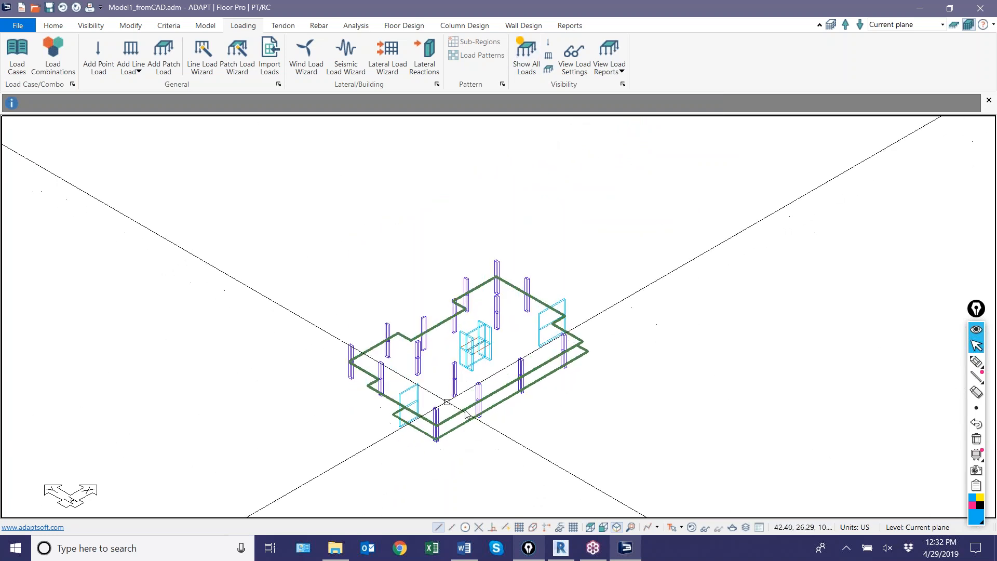
pyautogui.click(49, 8)
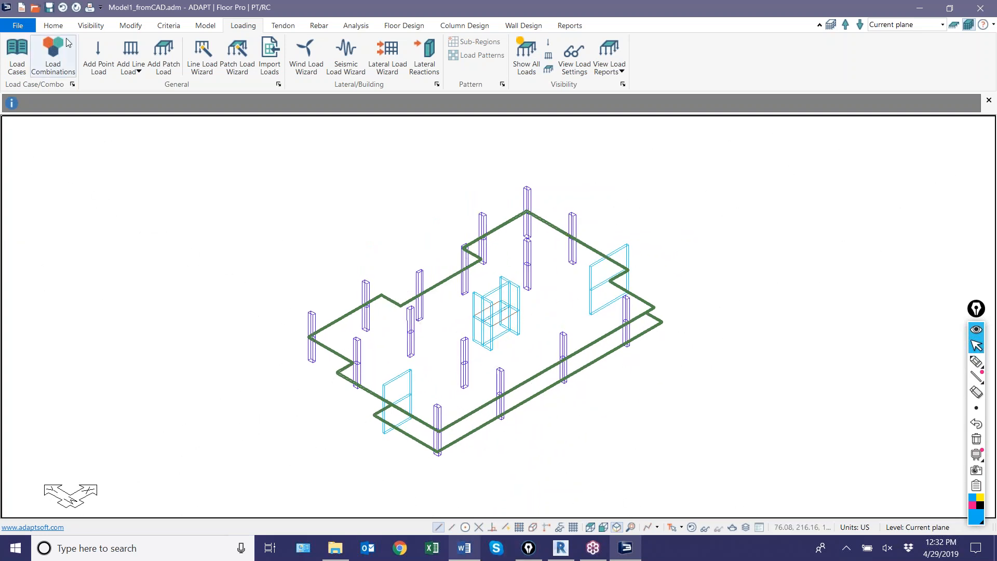
# Add a concrete material labelled 5000psi with a 28-day cylinder strength of 5000 psi
pyautogui.click(167, 27)
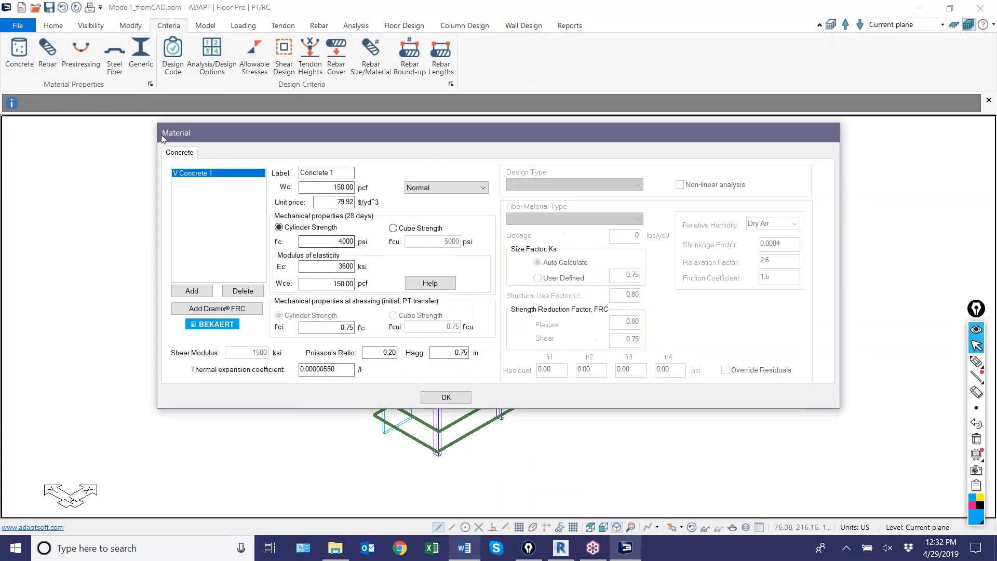
pyautogui.click(185, 292)
pyautogui.tripleClick(326, 173)
pyautogui.write('500')
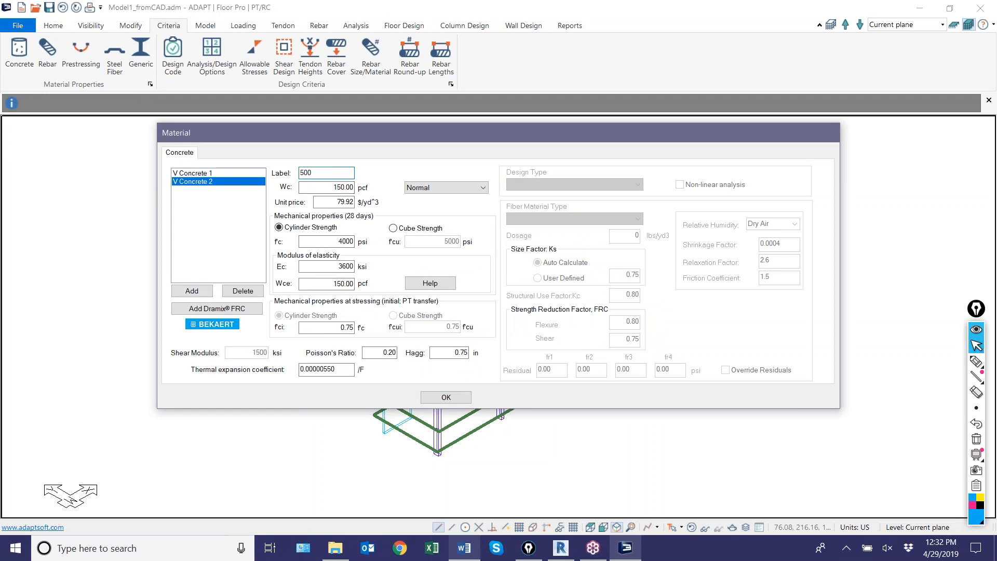
pyautogui.write('0psi')
pyautogui.press('Tab')
pyautogui.write('500')
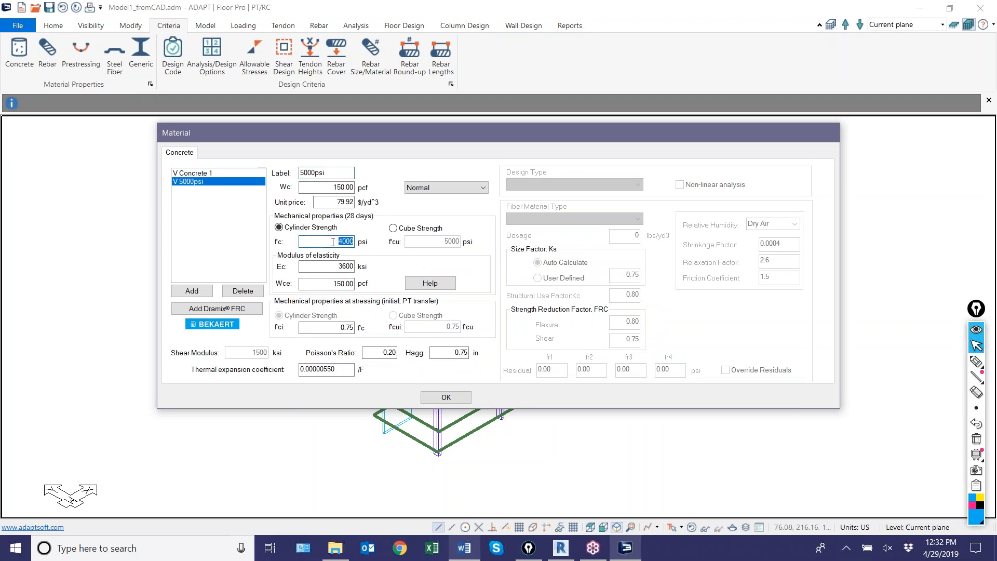
pyautogui.press('Tab')
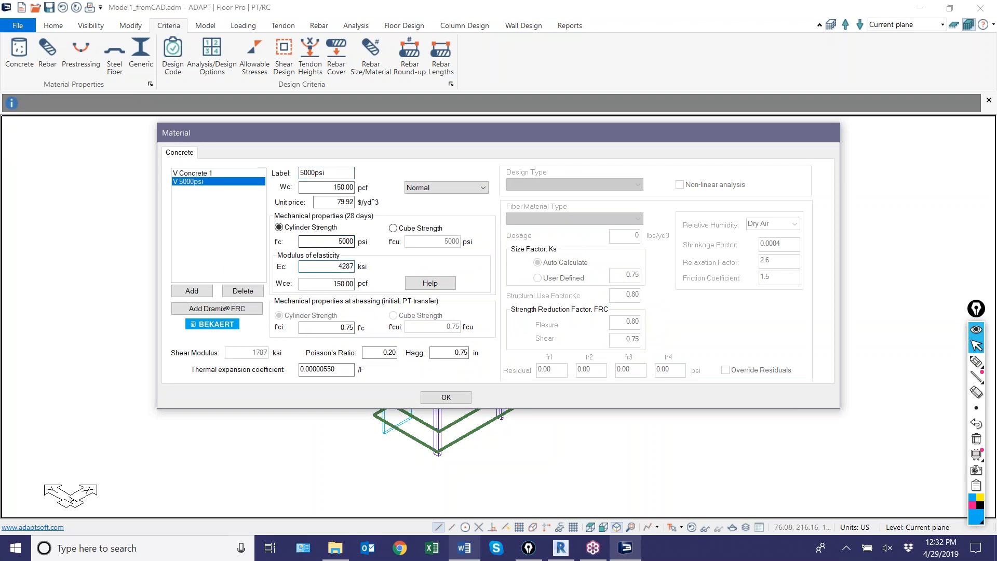
# Review the modulus of elasticity and Wce of the 5000psi concrete and accept the material definitions
pyautogui.click(308, 266)
pyautogui.moveTo(317, 267); pyautogui.dragTo(365, 244)
pyautogui.moveTo(327, 285); pyautogui.dragTo(367, 288)
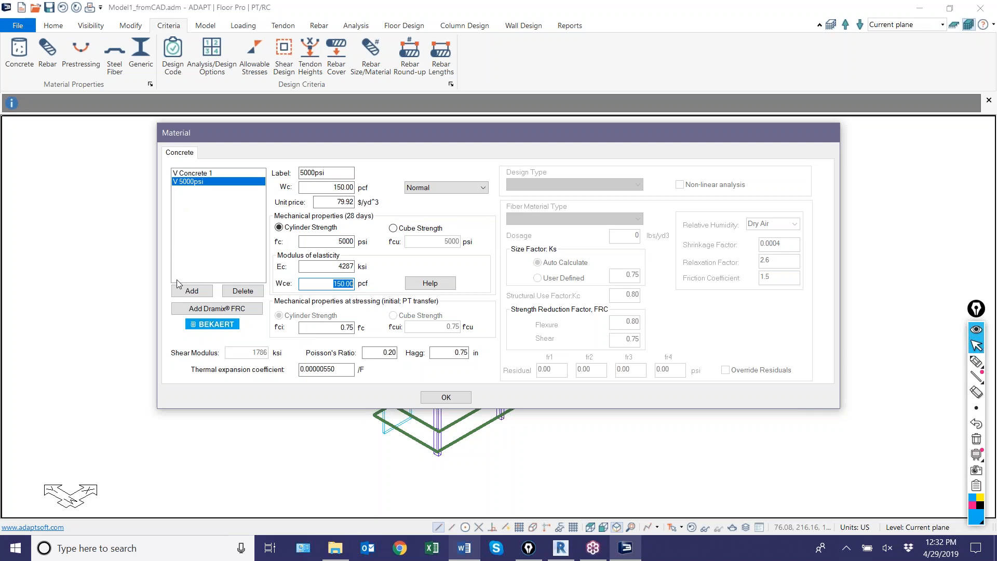
pyautogui.click(434, 397)
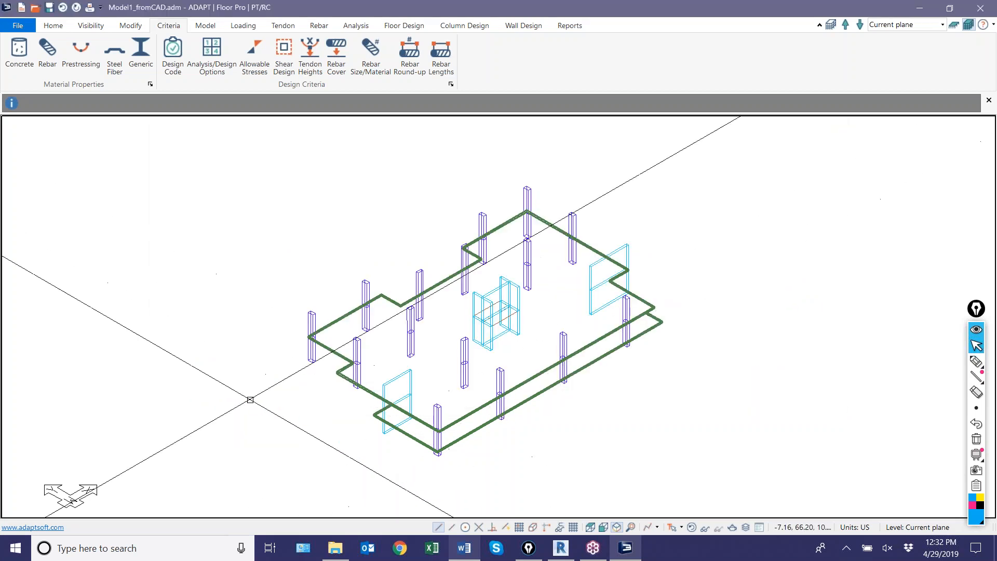
pyautogui.scroll(-2, 235, 375)
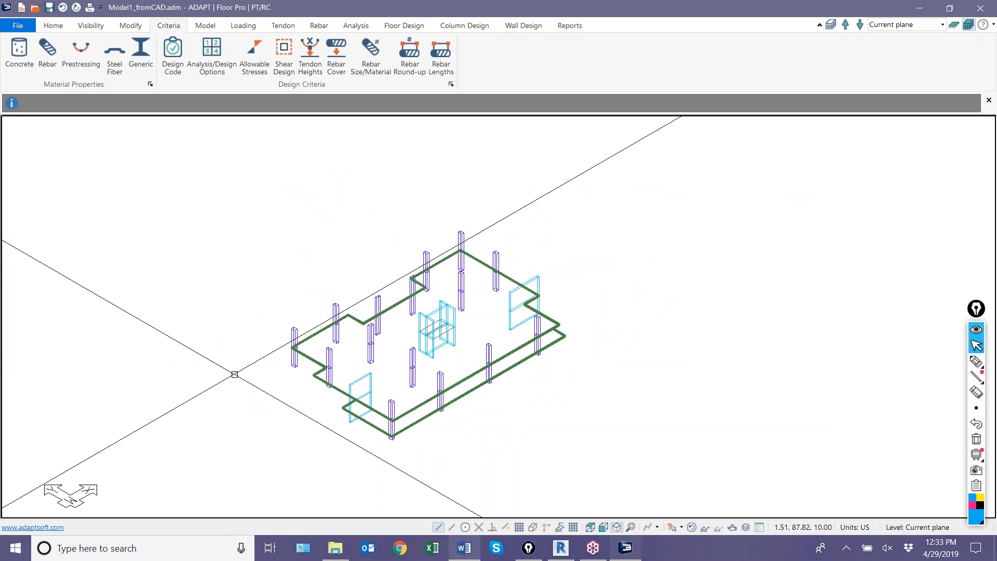
pyautogui.moveTo(250, 199); pyautogui.dragTo(649, 484)
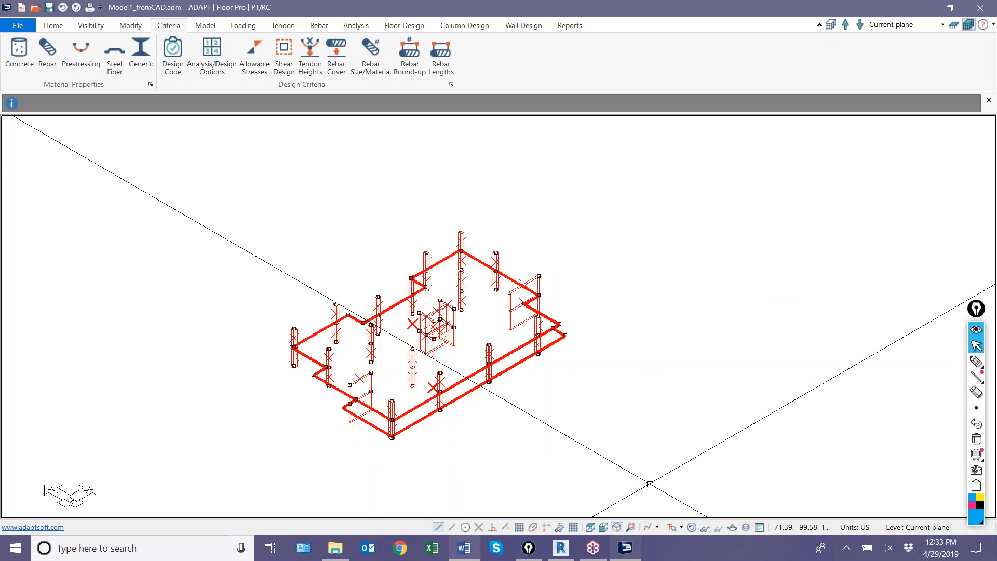
pyautogui.click(130, 26)
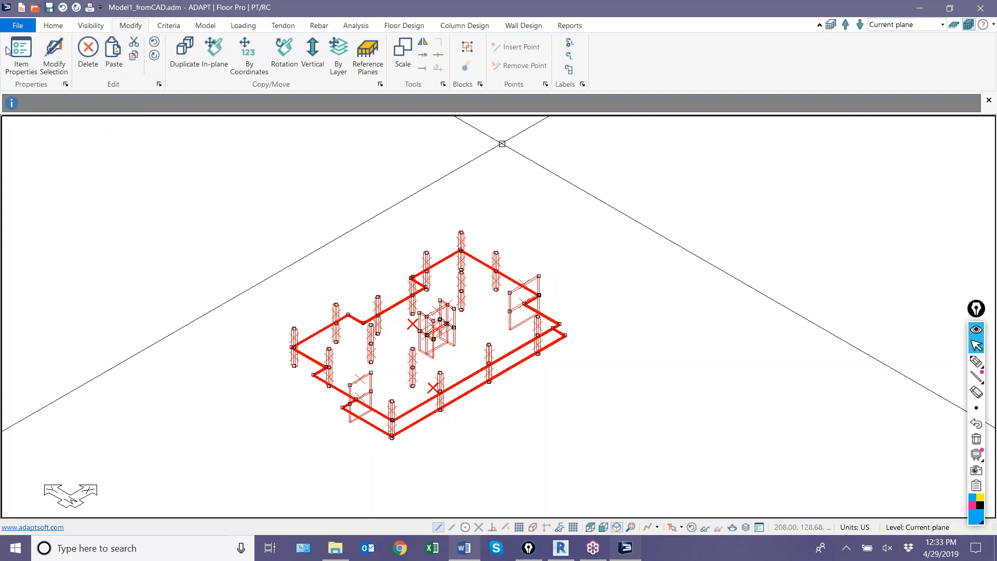
pyautogui.click(20, 62)
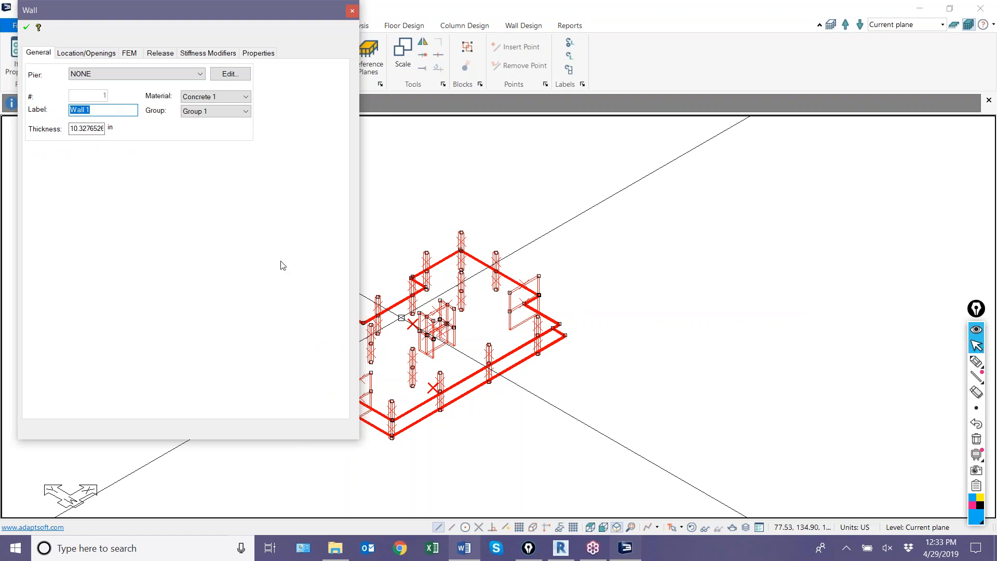
pyautogui.click(545, 211)
# Select all components of the model and assign them the 5000psi material through Modify Selection
pyautogui.moveTo(234, 186); pyautogui.dragTo(627, 478)
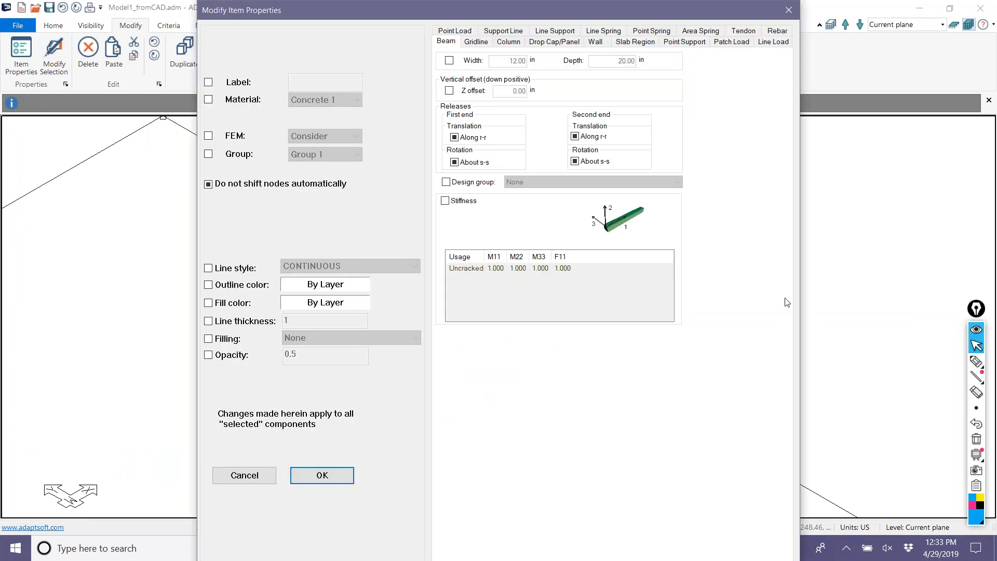
pyautogui.click(208, 99)
pyautogui.click(350, 103)
pyautogui.click(332, 121)
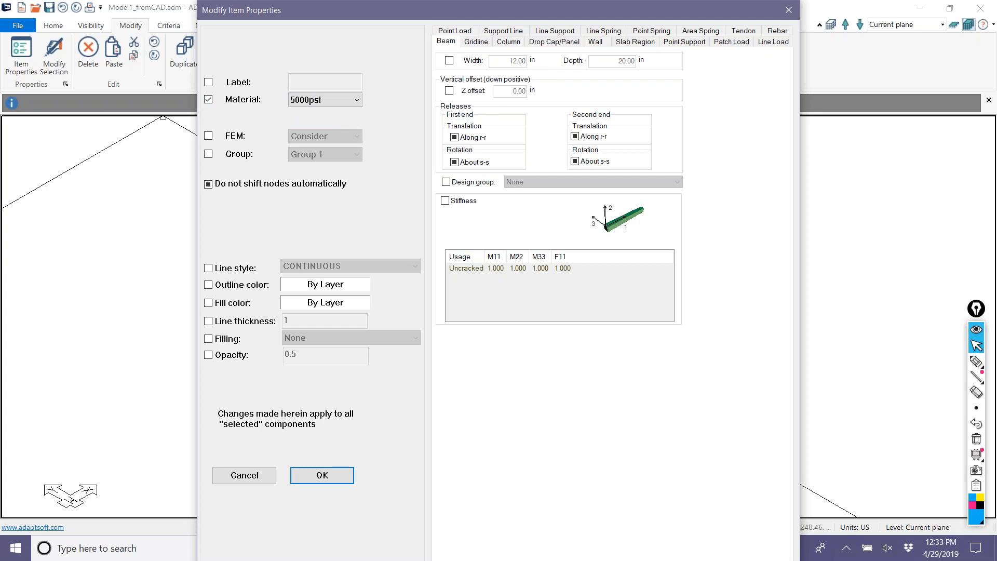
pyautogui.click(309, 478)
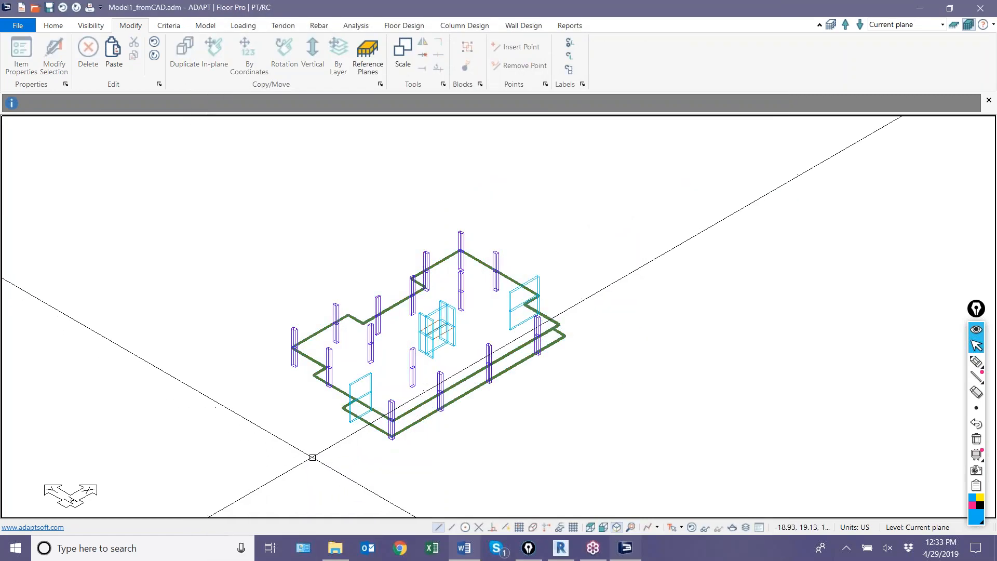
# Set the modulus of elasticity to 29000 ksi for the mild steel and 28500 ksi for the prestressing steel
pyautogui.scroll(2, 435, 465)
pyautogui.scroll(-3, 517, 418)
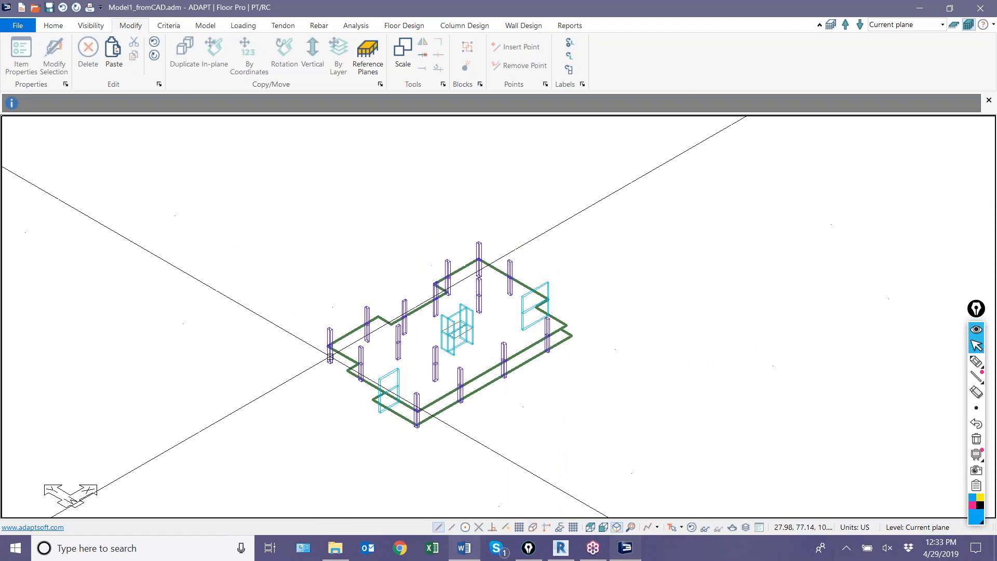
pyautogui.click(166, 26)
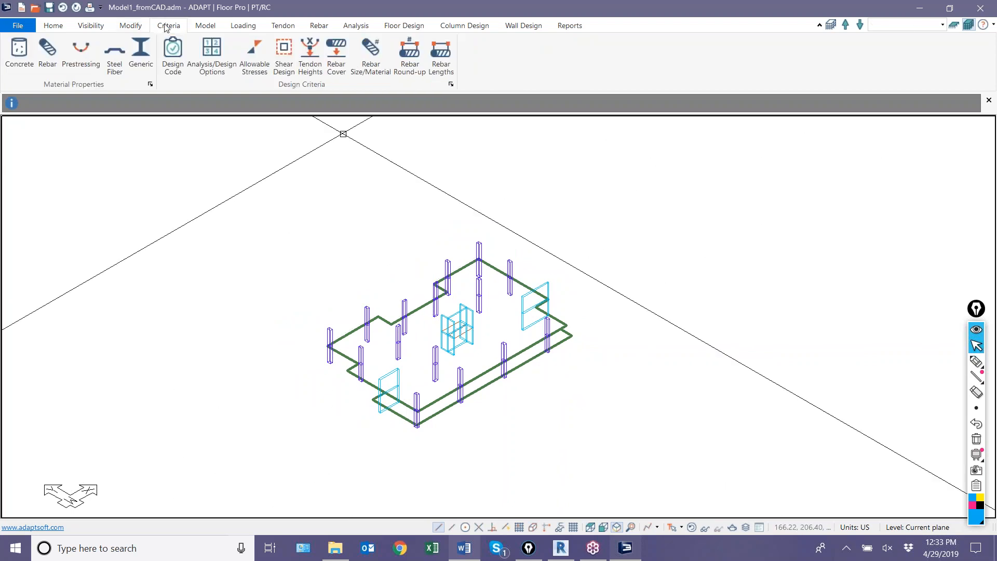
pyautogui.click(50, 69)
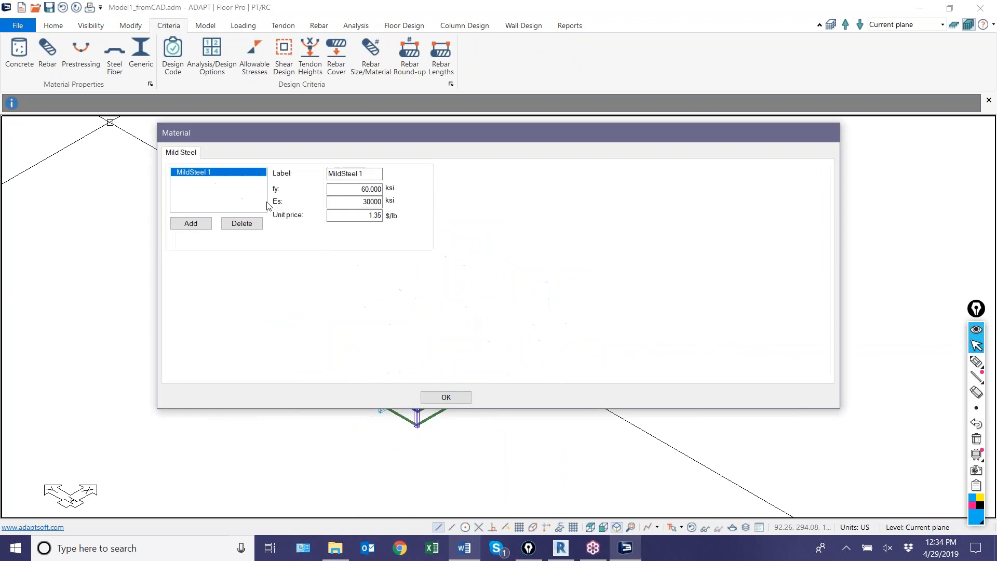
pyautogui.press('Tab')
pyautogui.press('Tab')
pyautogui.press('Tab')
pyautogui.write('29000')
pyautogui.click(457, 398)
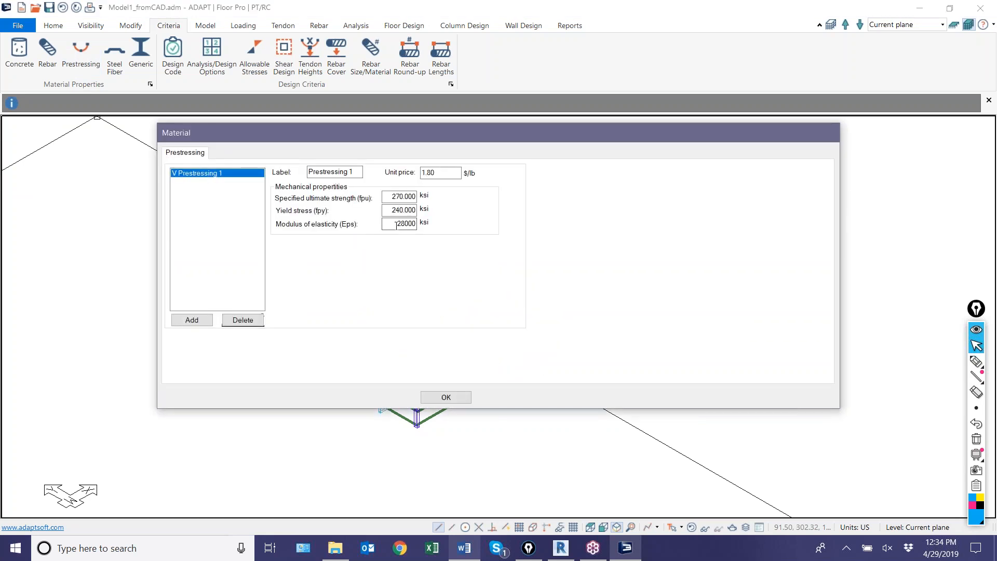
pyautogui.write('28500')
pyautogui.click(445, 397)
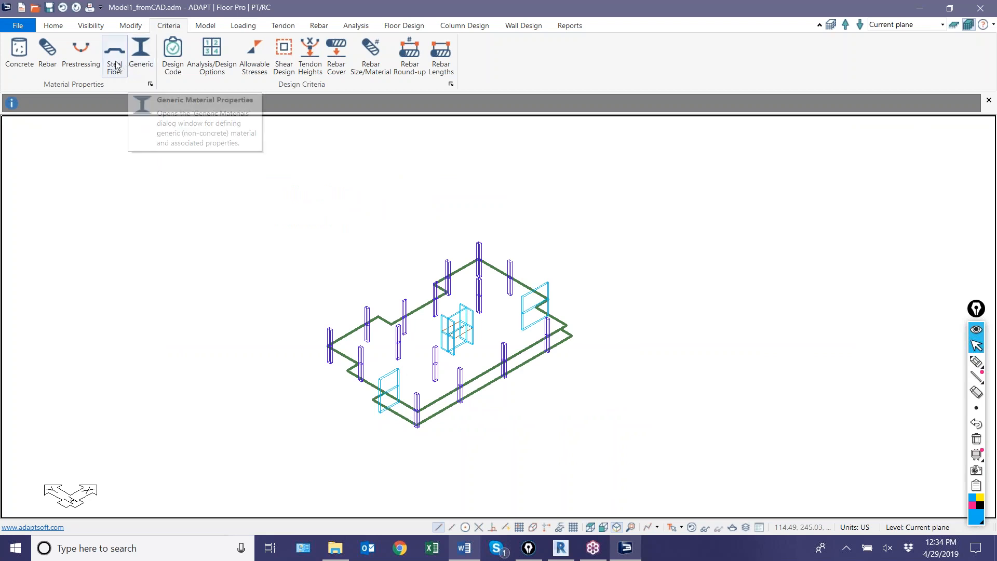
# Choose ACI 2014/IBC 2015 as the design code in the design criteria
pyautogui.click(173, 67)
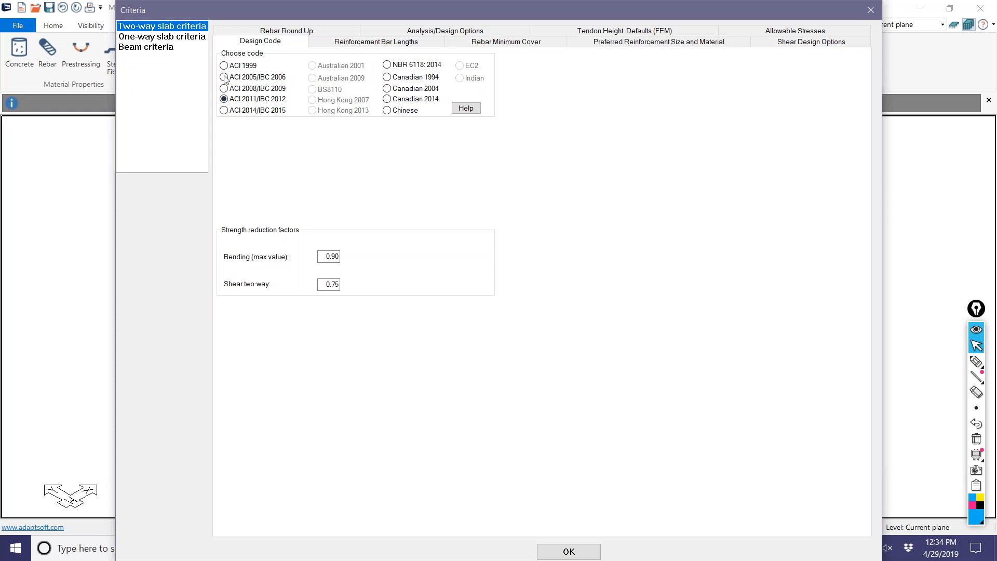
pyautogui.click(223, 113)
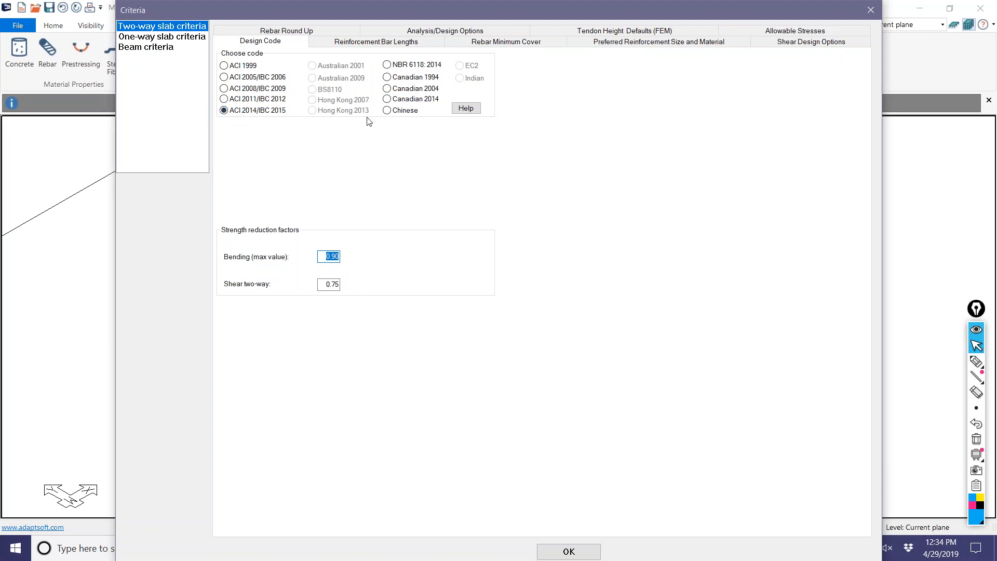
pyautogui.click(568, 551)
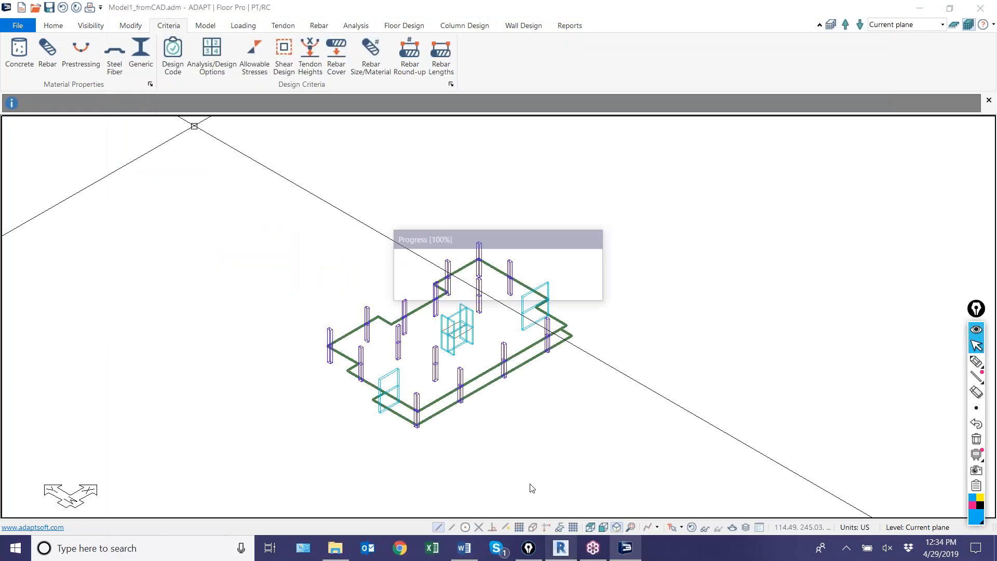
# Examine the load combinations and the options for saving a project template, leaving both without changes
pyautogui.click(242, 26)
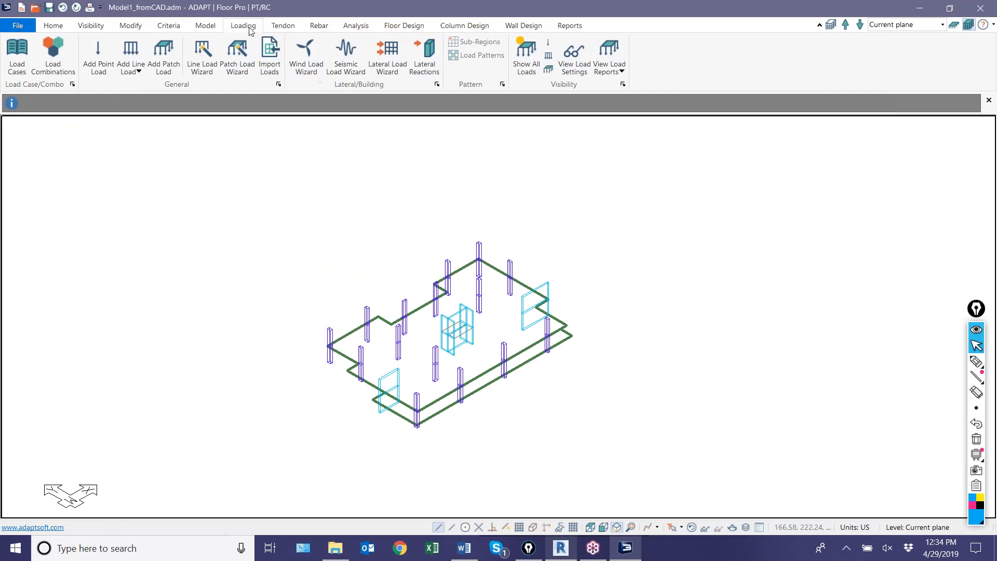
pyautogui.click(53, 57)
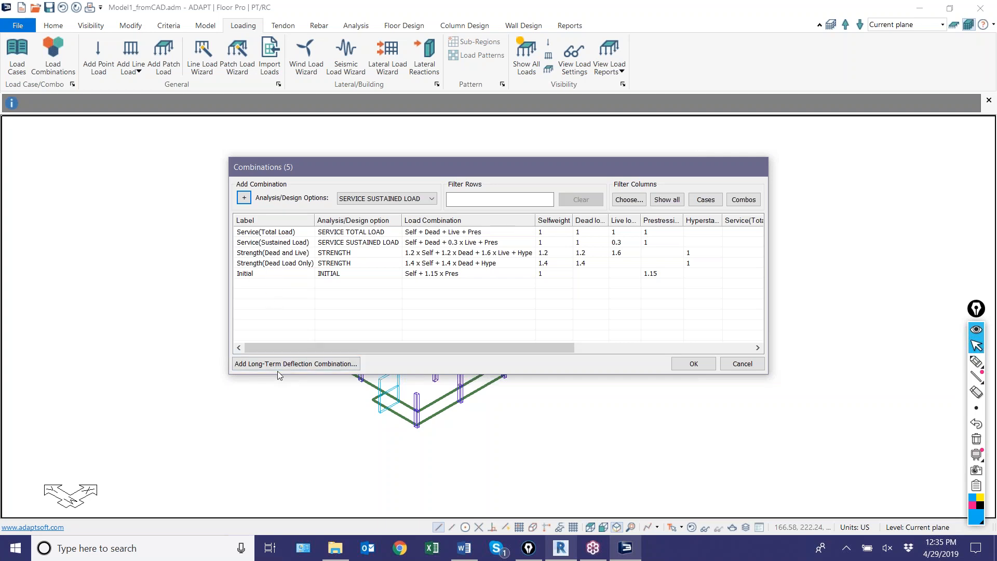
pyautogui.click(741, 363)
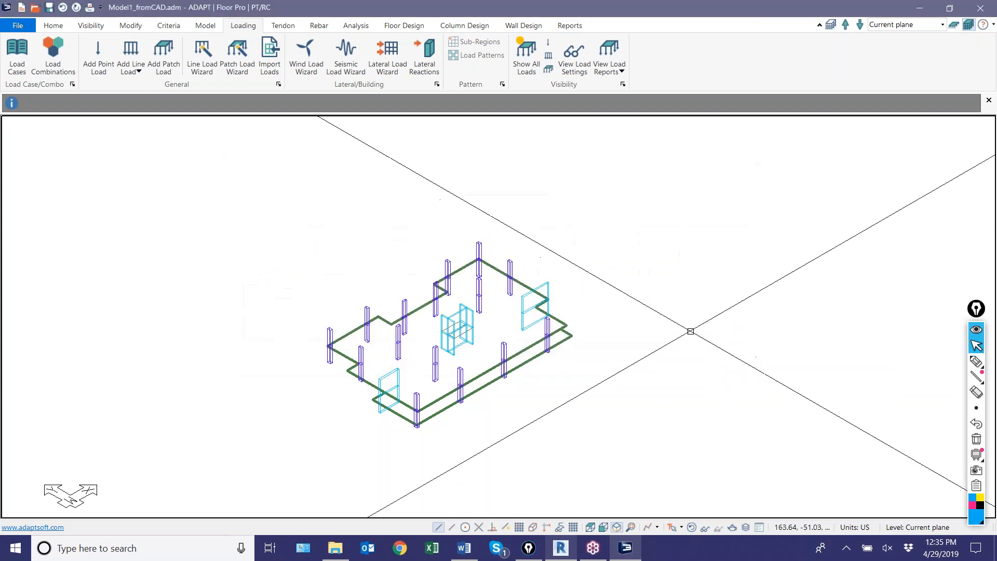
pyautogui.click(15, 27)
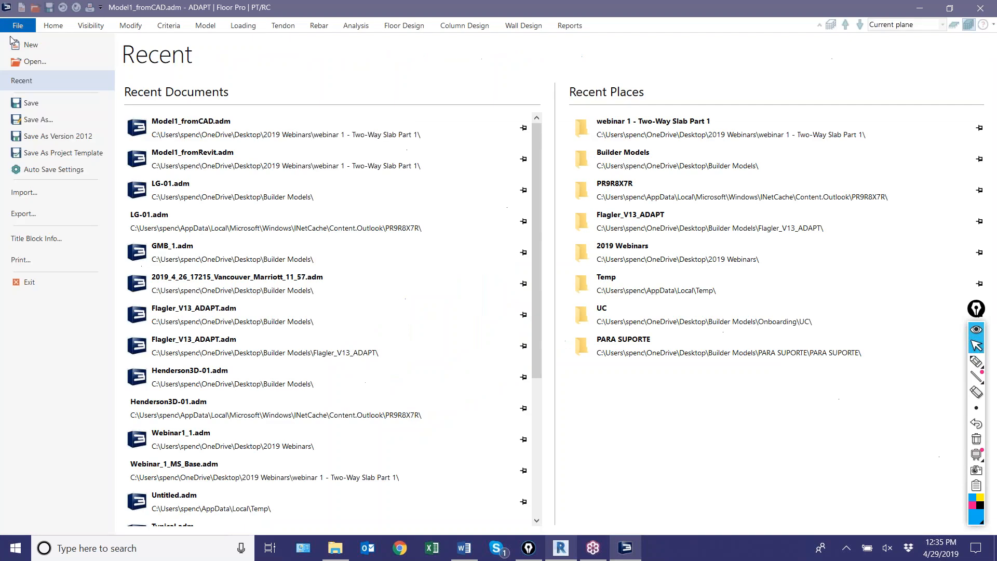
pyautogui.click(39, 153)
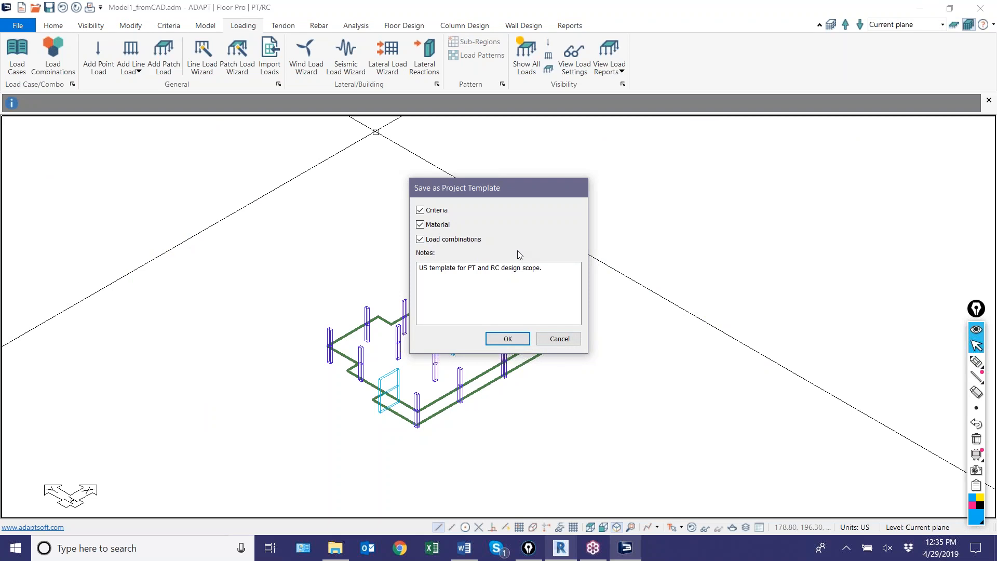
pyautogui.click(550, 339)
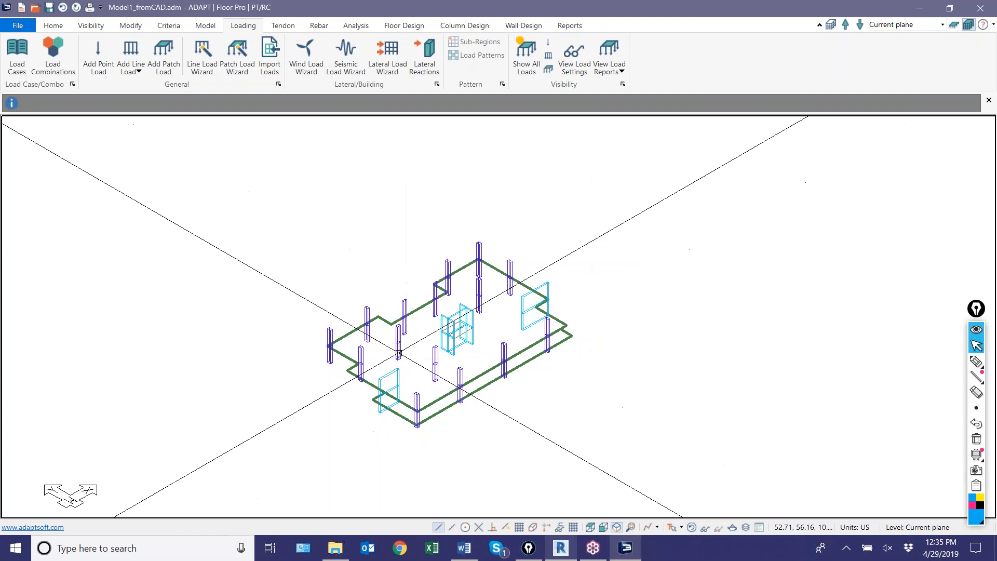
pyautogui.scroll(-2, 322, 414)
pyautogui.scroll(2, 315, 415)
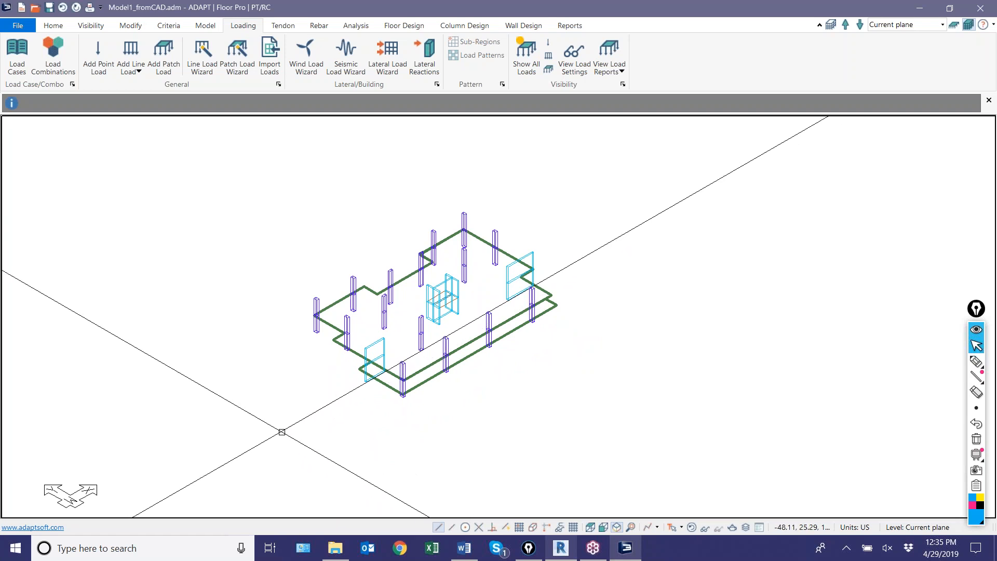
pyautogui.click(53, 55)
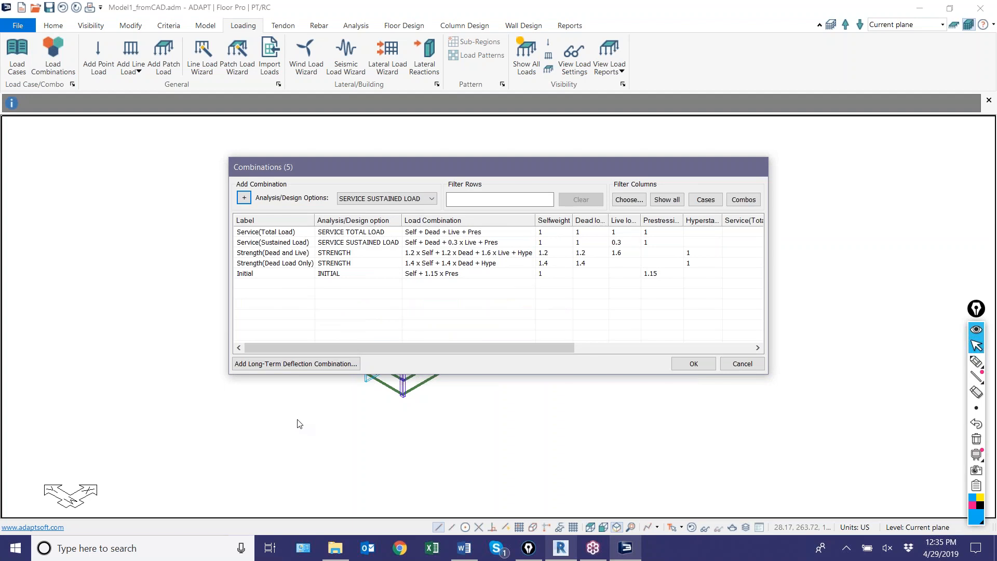
pyautogui.click(732, 364)
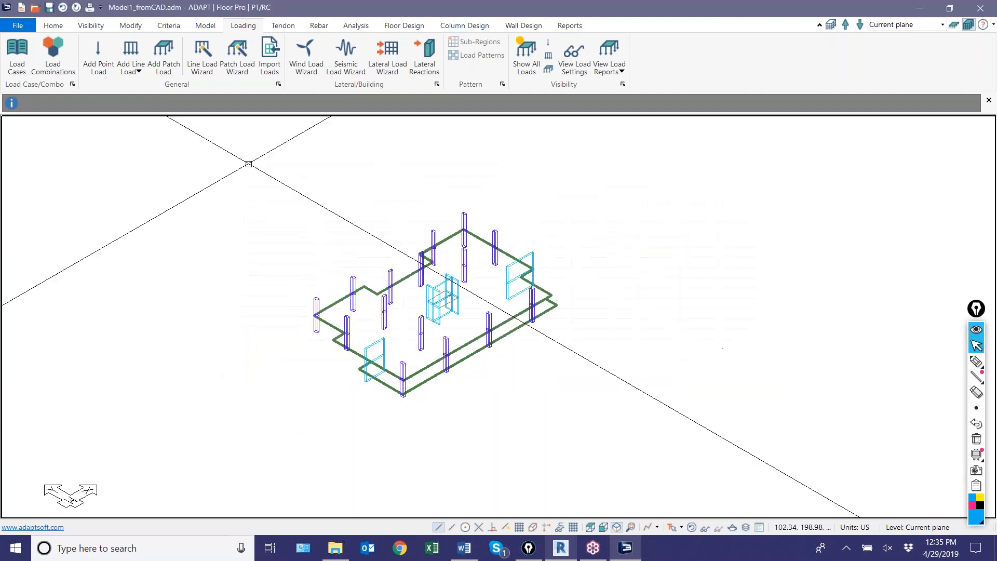
# Open Master_Loading_ACI.INP from the Code Combo INP Files folder on the Desktop as an INP import
pyautogui.click(17, 25)
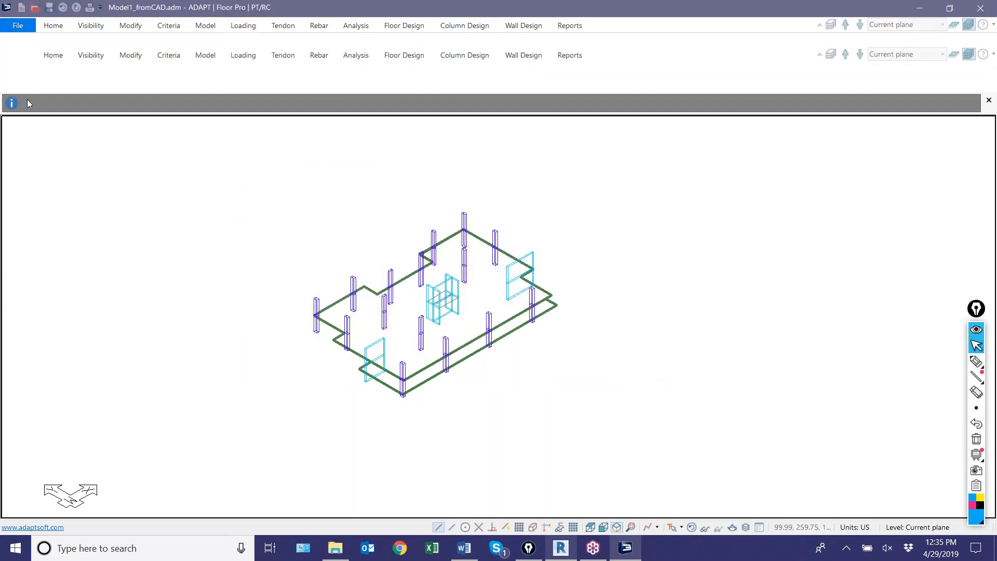
pyautogui.click(32, 197)
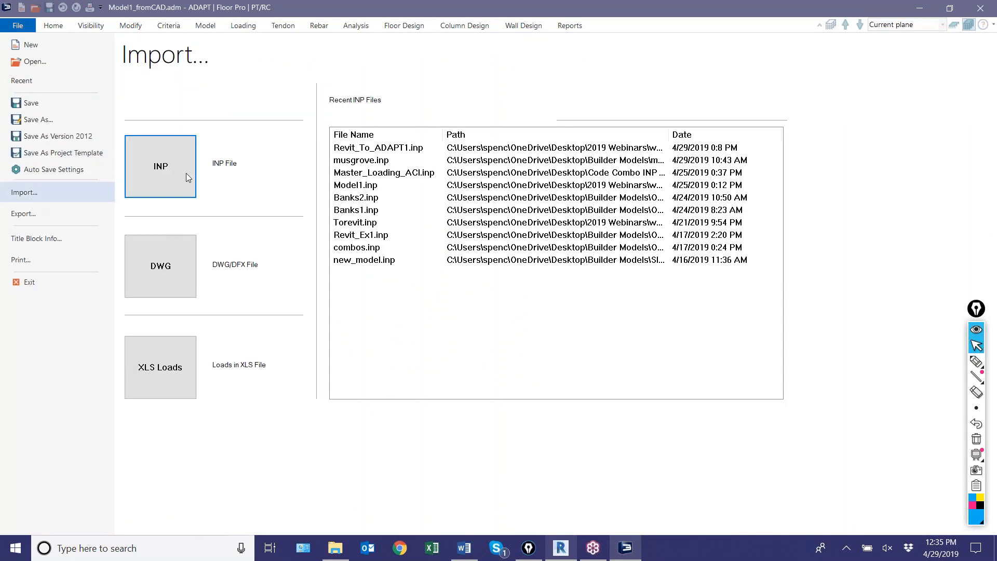
pyautogui.click(156, 166)
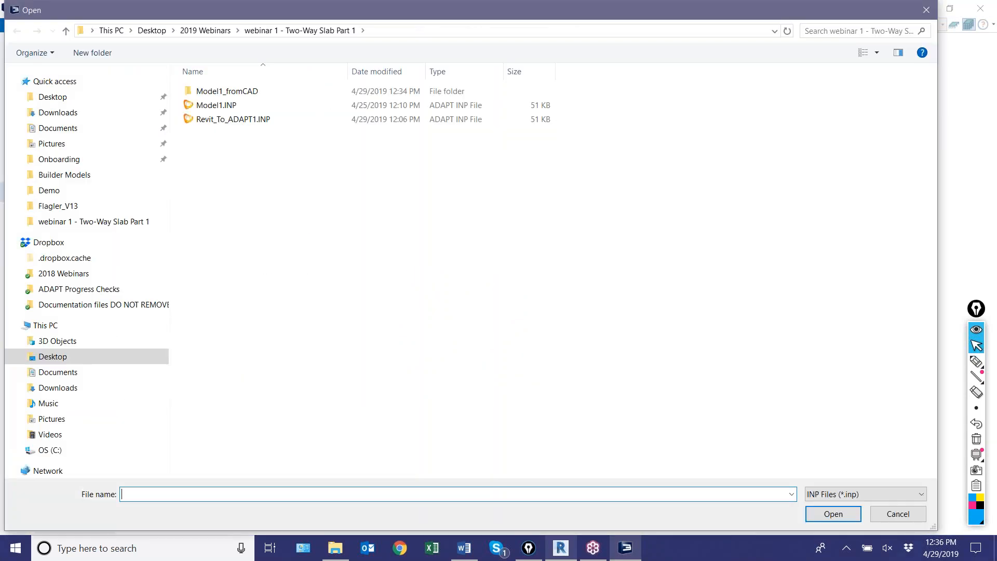
pyautogui.click(51, 97)
pyautogui.click(359, 273)
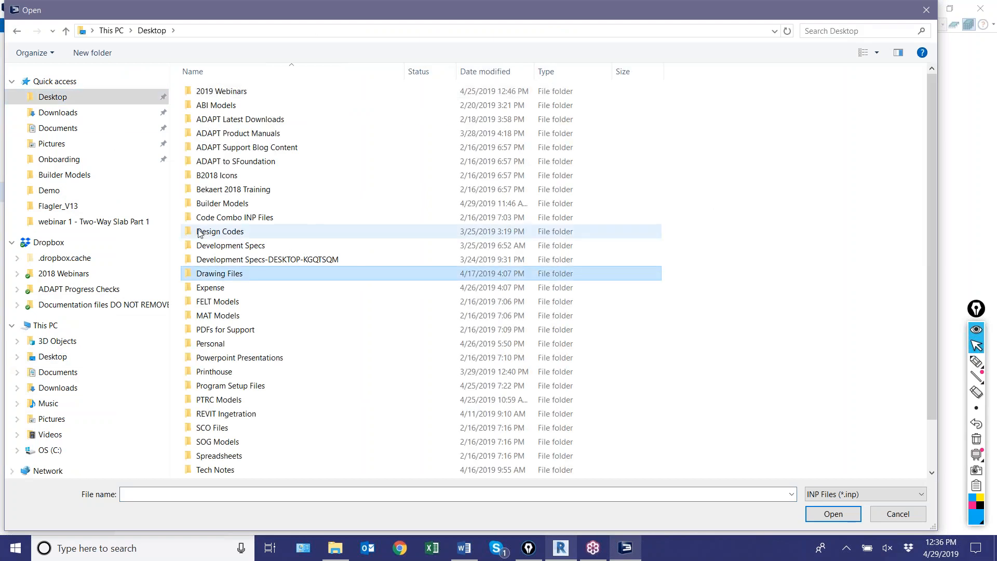
pyautogui.doubleClick(214, 222)
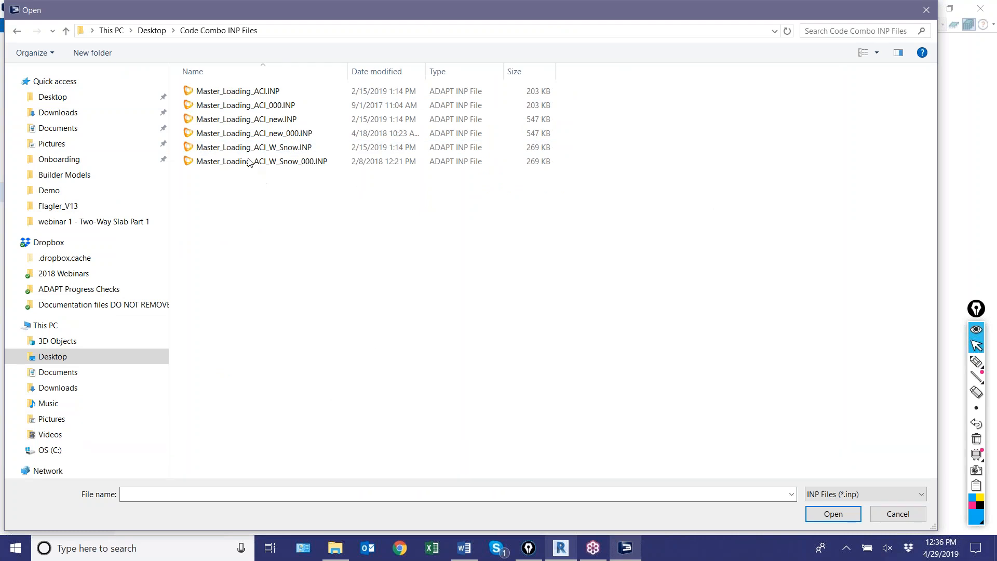
pyautogui.doubleClick(254, 92)
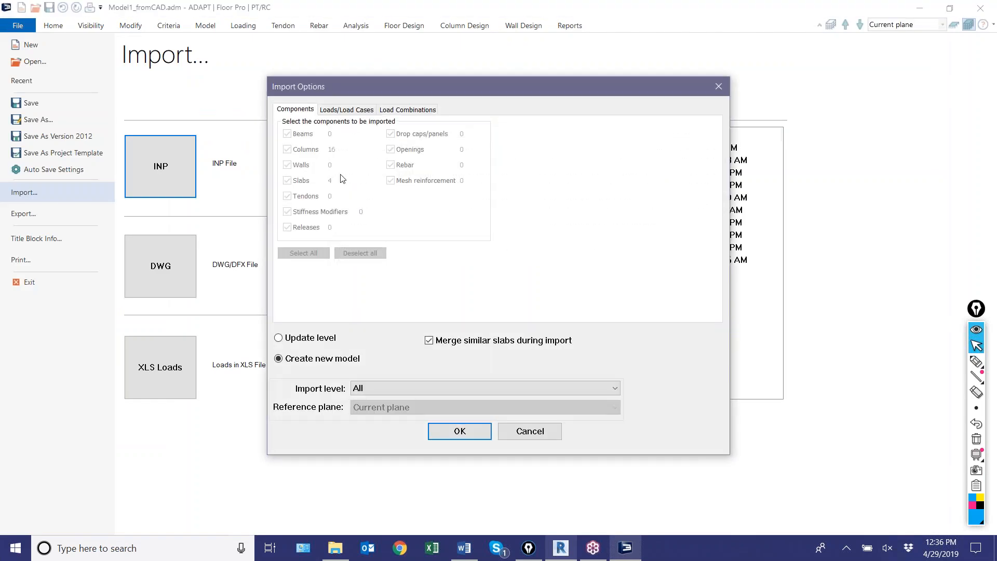
# Set the import to update the level, without merging similar slabs and with all components deselected
pyautogui.click(300, 340)
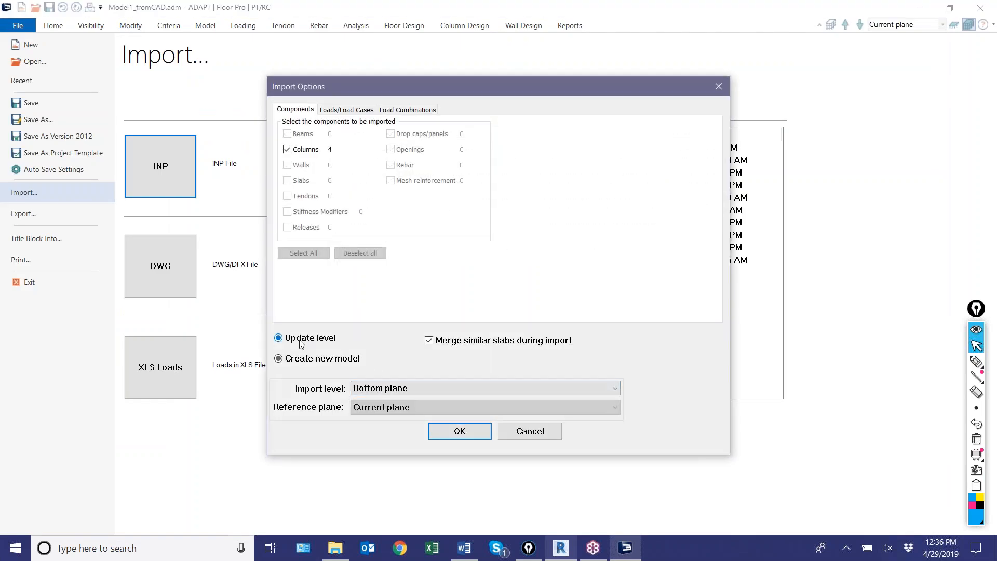
pyautogui.click(429, 340)
pyautogui.click(363, 252)
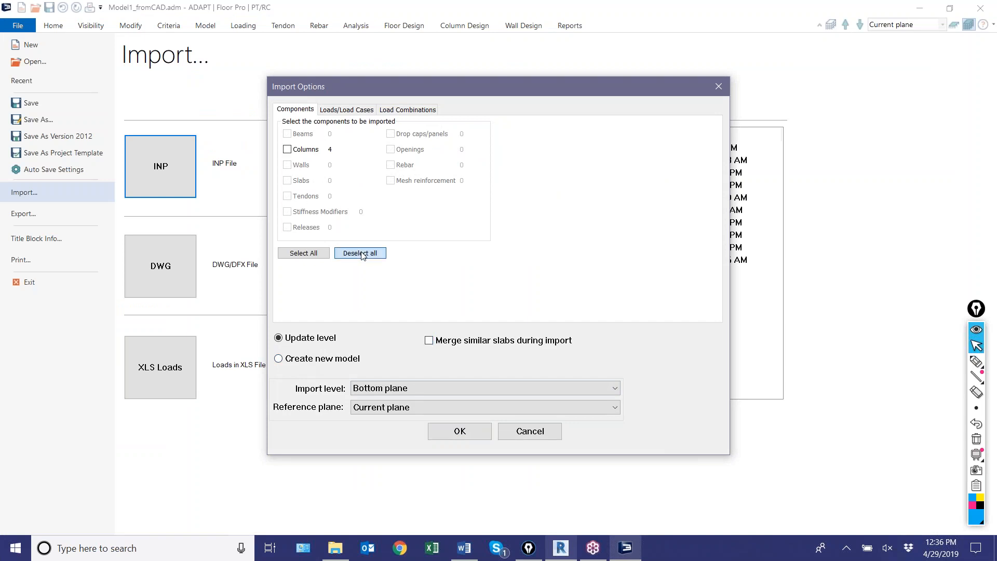
# Import all load combinations from the file and replace the existing Initial combination
pyautogui.click(346, 109)
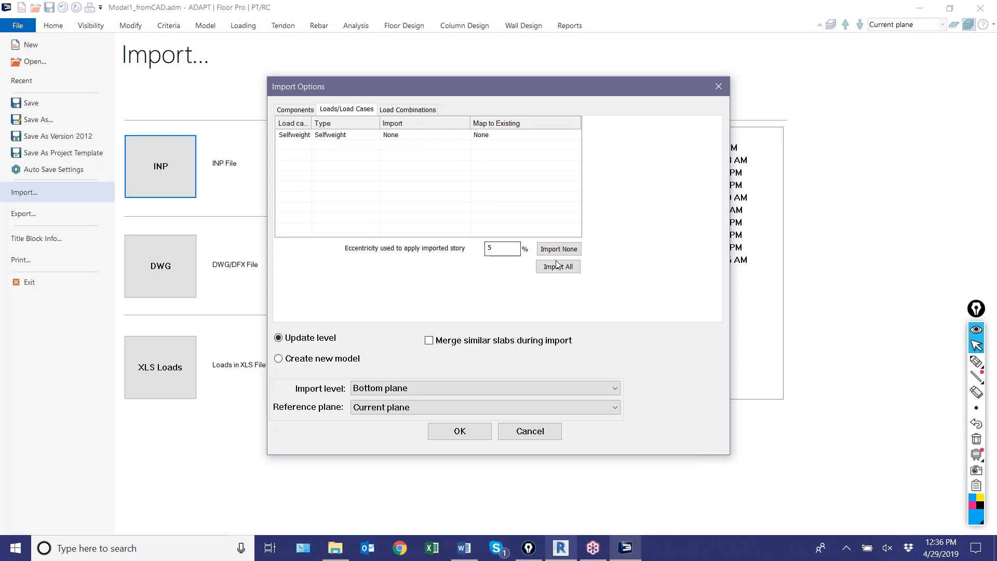
pyautogui.click(413, 110)
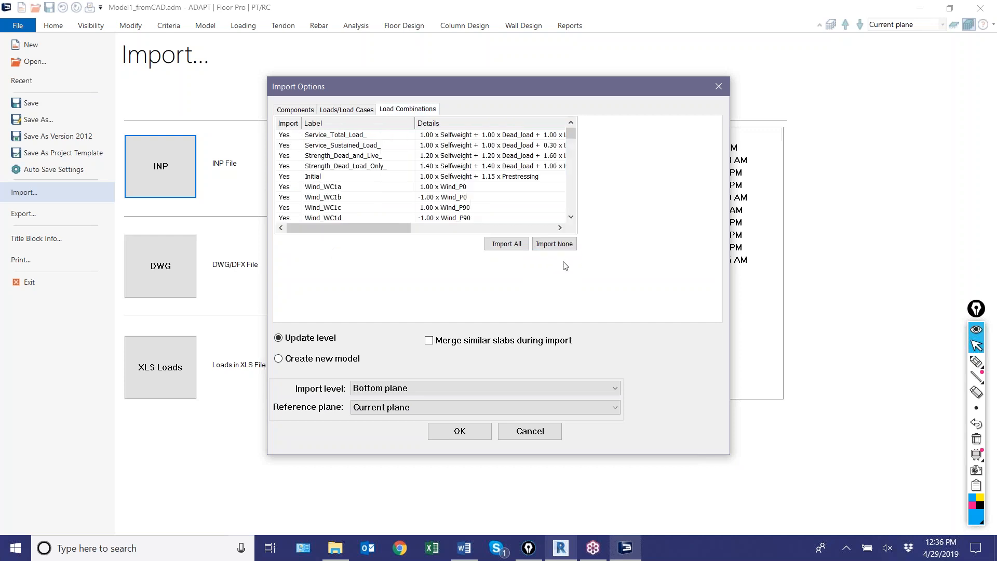
pyautogui.click(517, 246)
pyautogui.click(473, 432)
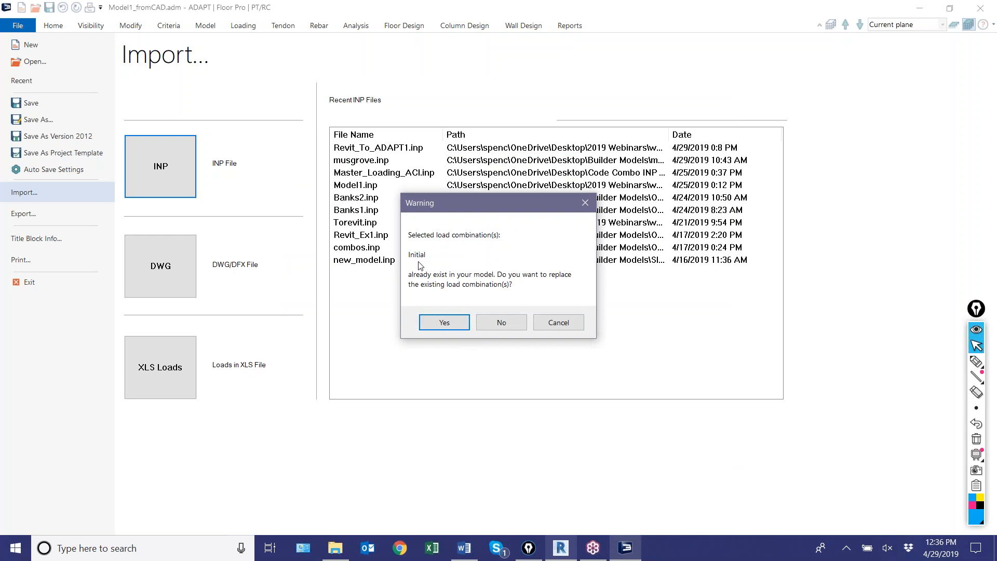
pyautogui.click(444, 322)
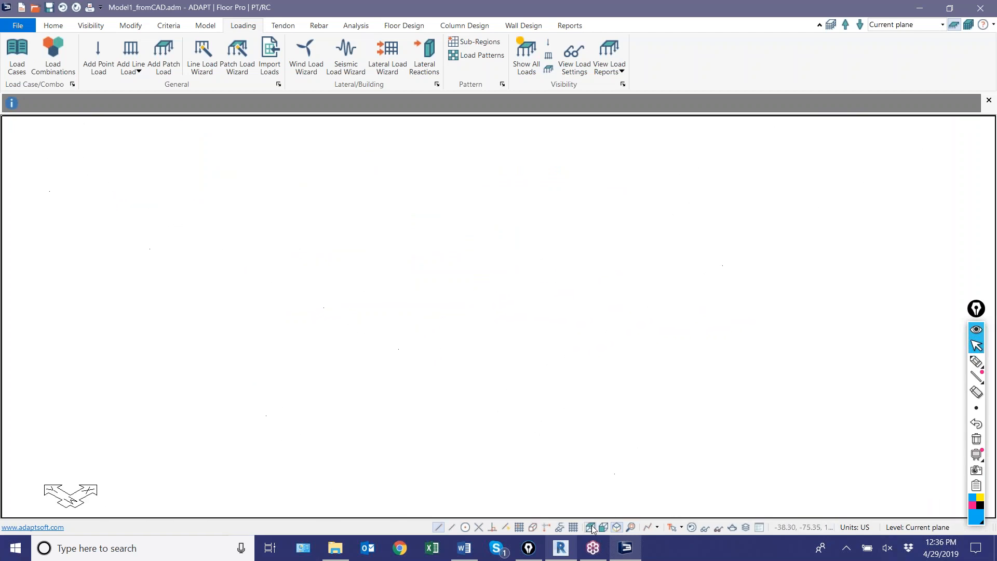
# Show the model in isometric view and examine the imported load combinations, leaving them without changes
pyautogui.click(618, 528)
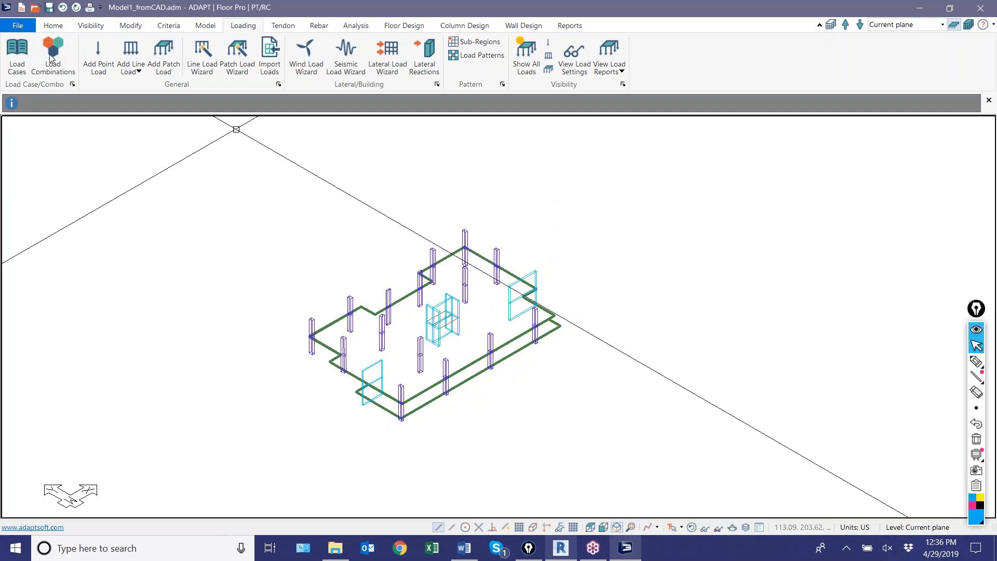
pyautogui.click(53, 59)
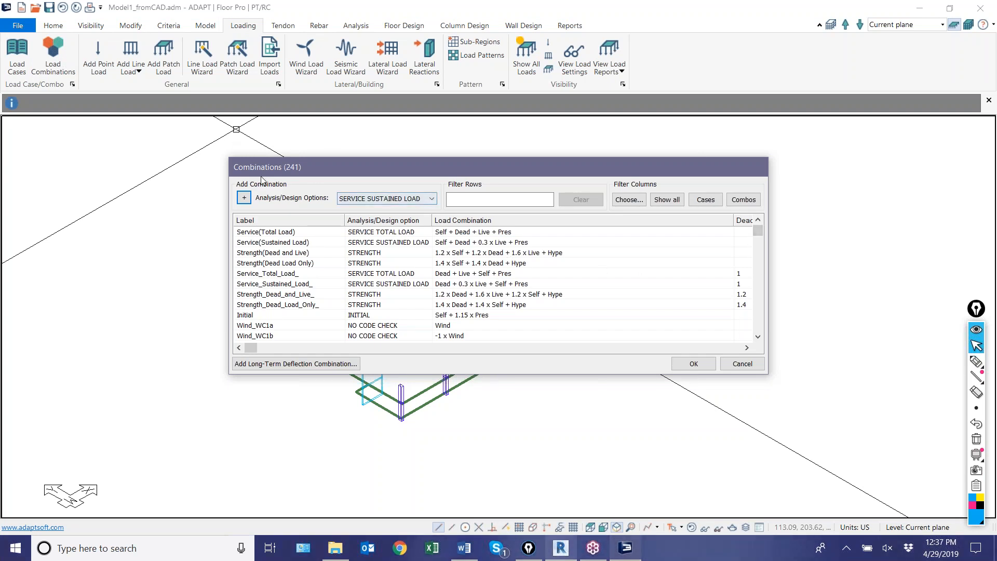
pyautogui.moveTo(756, 228); pyautogui.dragTo(764, 319)
pyautogui.scroll(15, 383, 270)
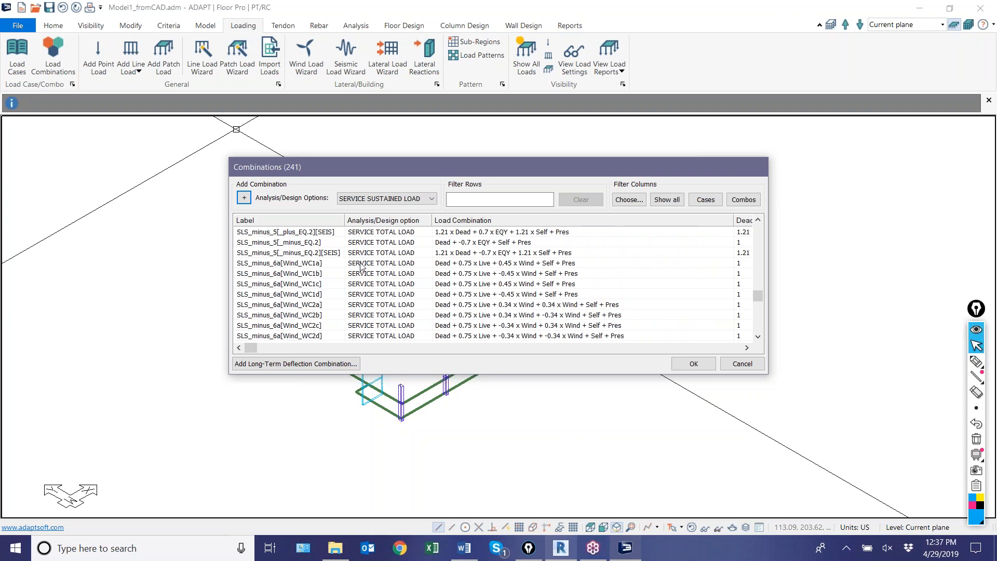
pyautogui.click(743, 364)
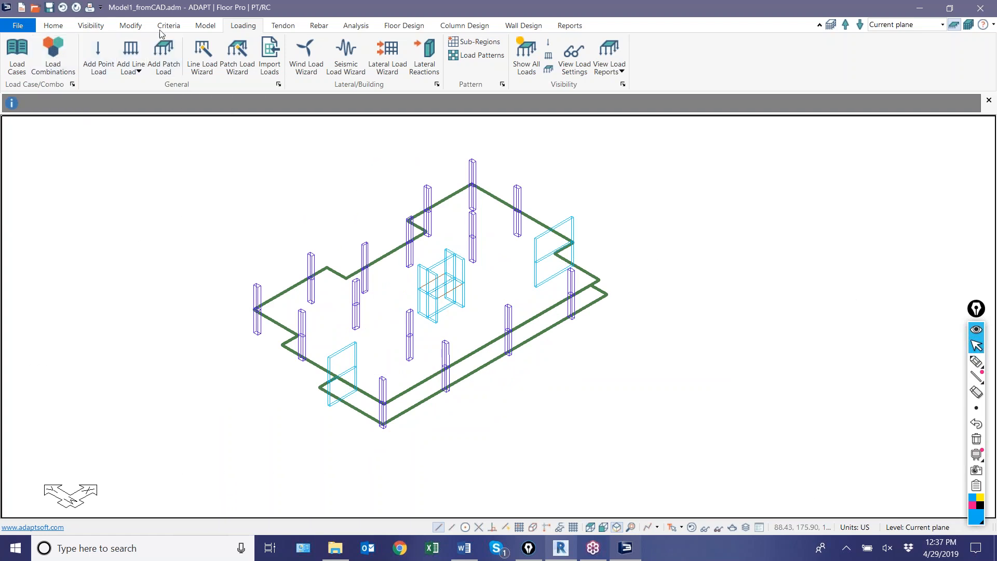
pyautogui.click(54, 67)
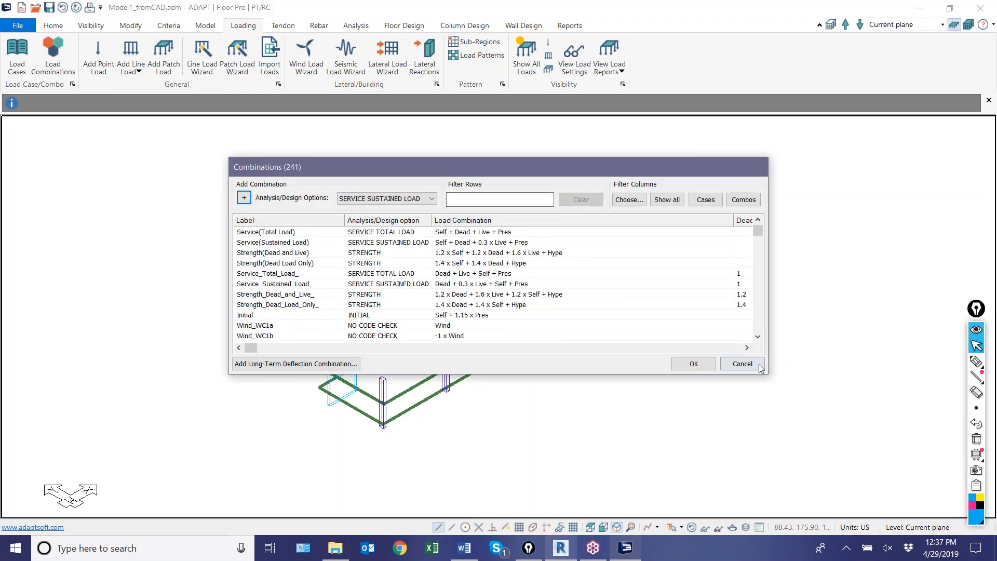
pyautogui.click(743, 363)
# Reset the load combinations by switching the design code to ACI 2011/IBC 2012 and back to ACI 2014/IBC 2015
pyautogui.click(167, 26)
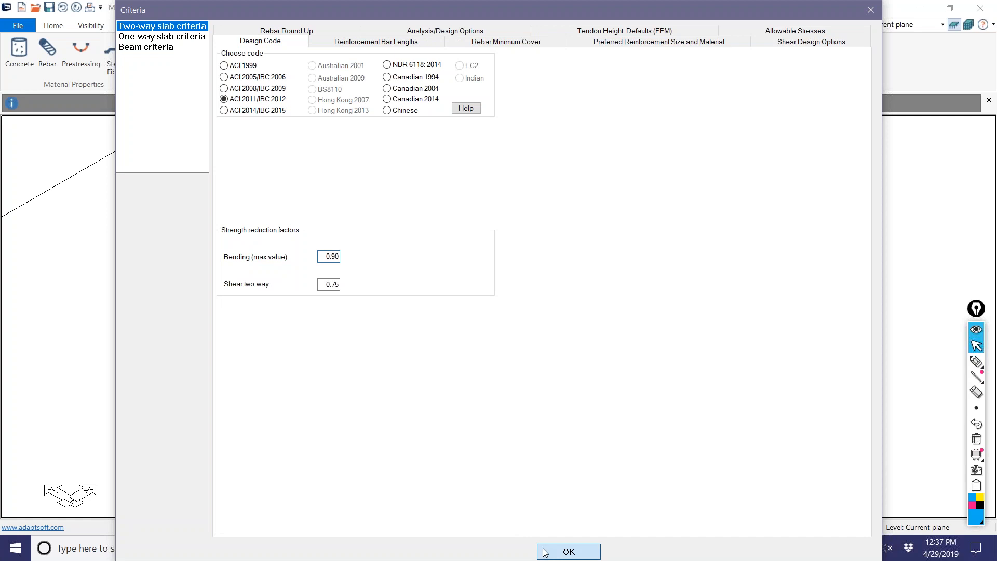
pyautogui.click(562, 550)
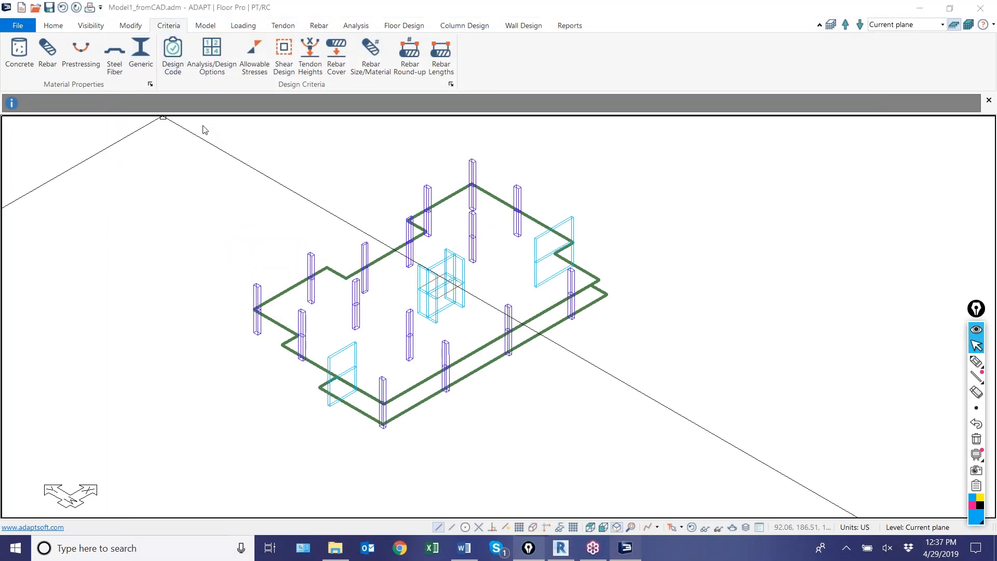
pyautogui.click(222, 109)
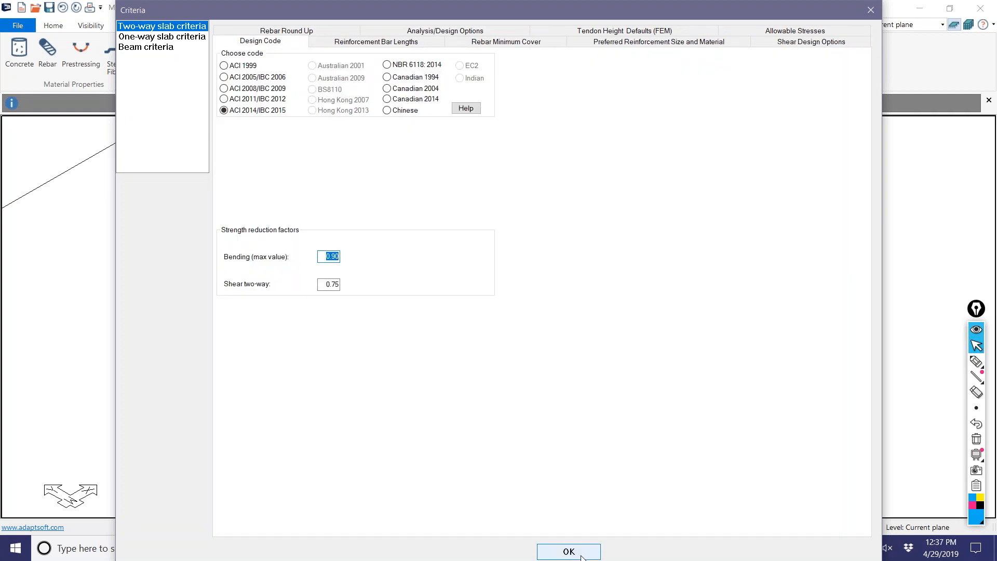
pyautogui.click(569, 552)
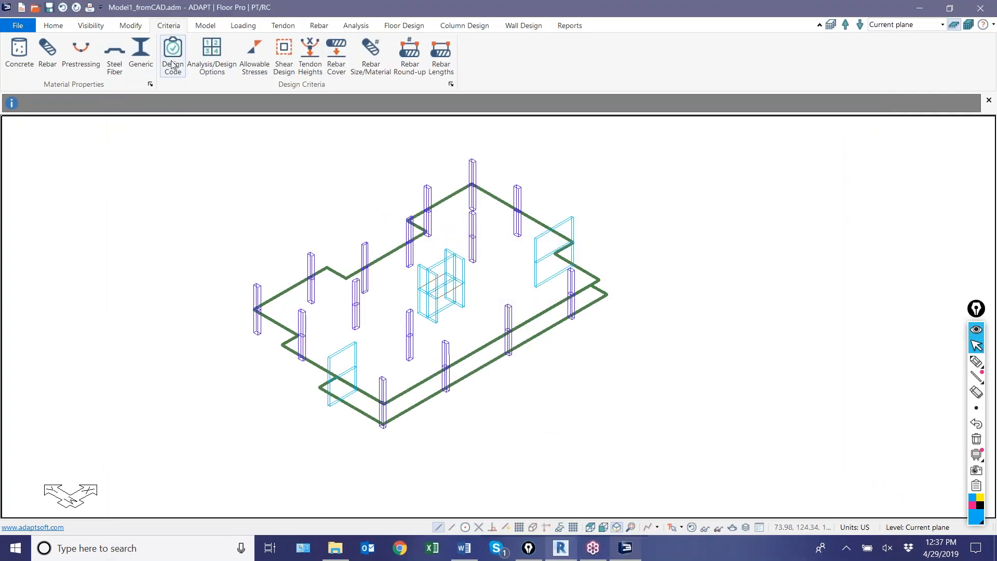
# Open the load combinations list and enlarge its window
pyautogui.click(243, 25)
pyautogui.click(54, 62)
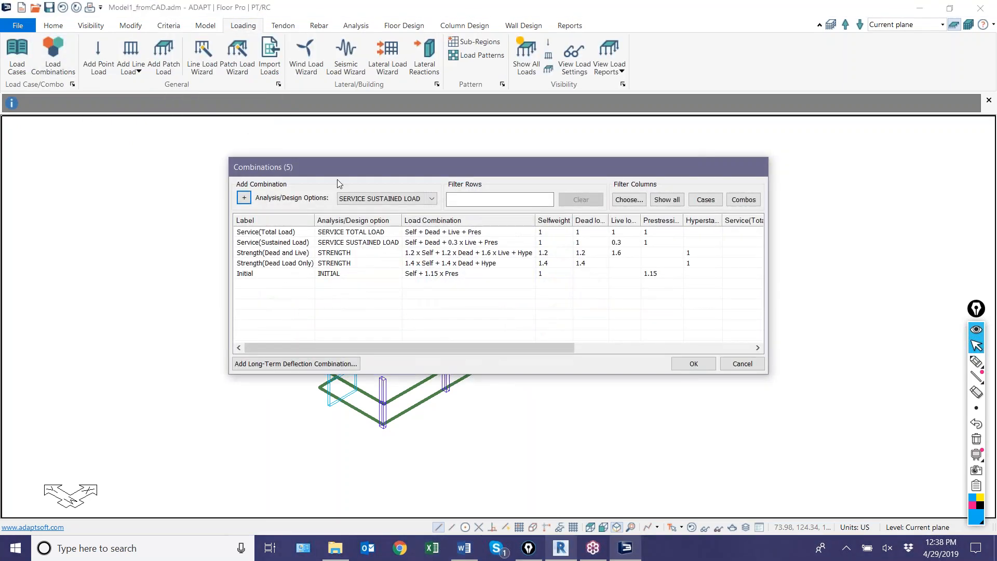
pyautogui.moveTo(341, 173); pyautogui.dragTo(235, 127)
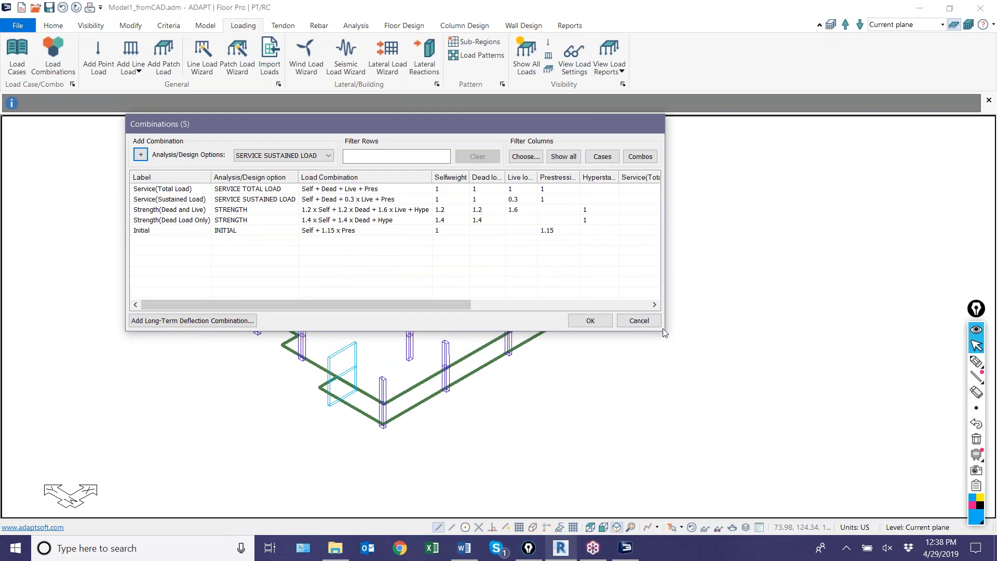
pyautogui.moveTo(664, 332); pyautogui.dragTo(764, 450)
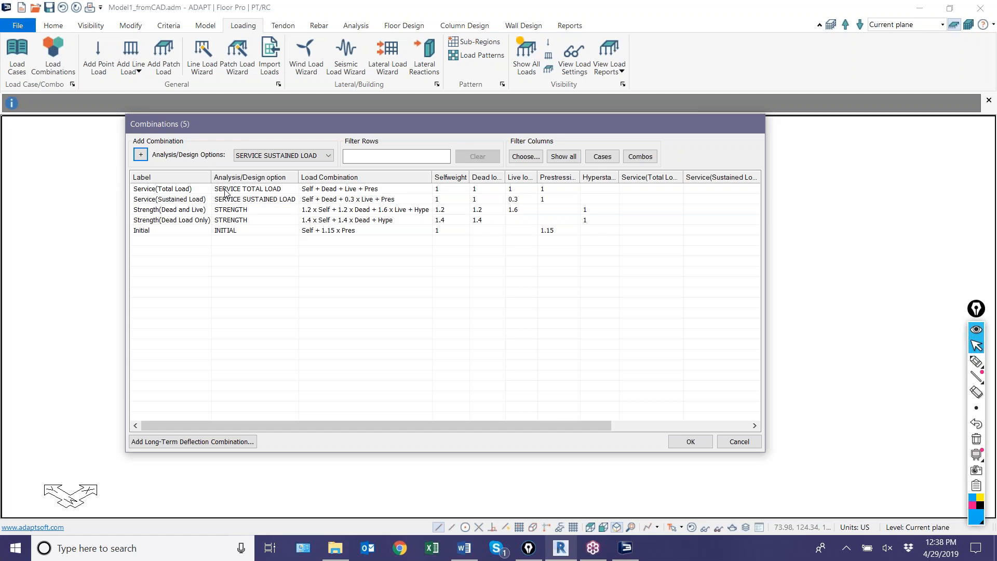
# Examine the default service, strength and initial load combinations along with their analysis/design options
pyautogui.click(229, 214)
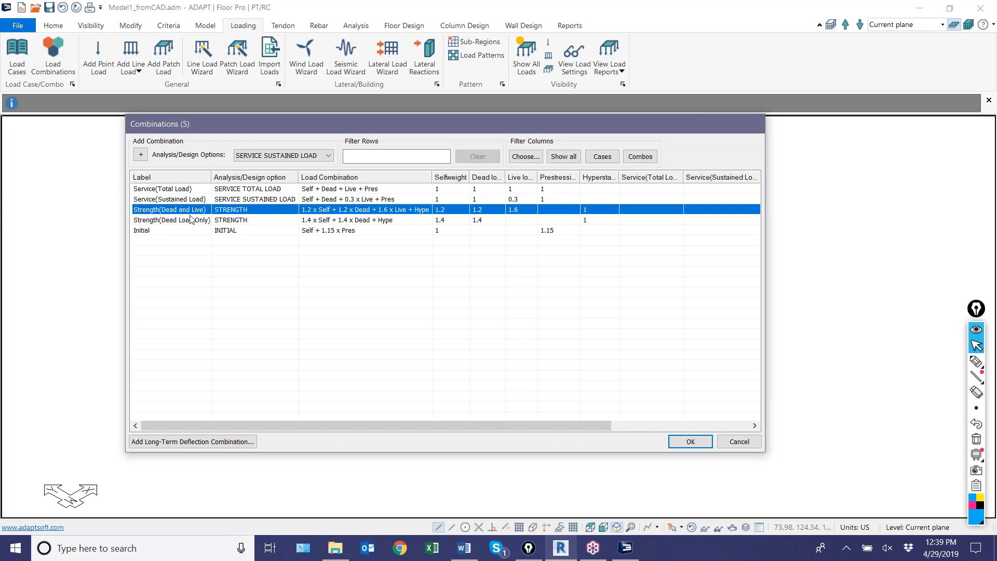
pyautogui.click(154, 232)
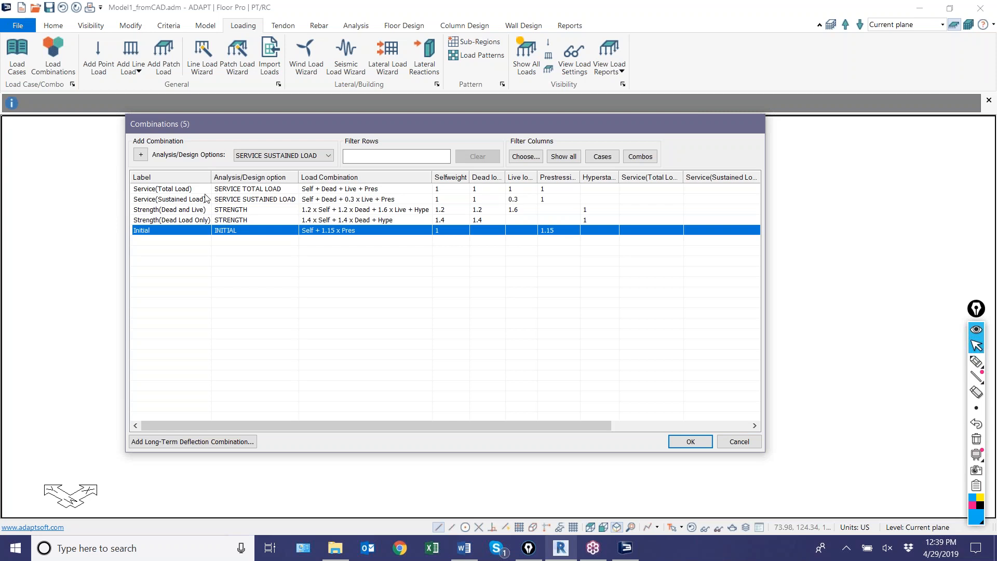
pyautogui.press('Delete')
pyautogui.click(251, 200)
pyautogui.click(249, 191)
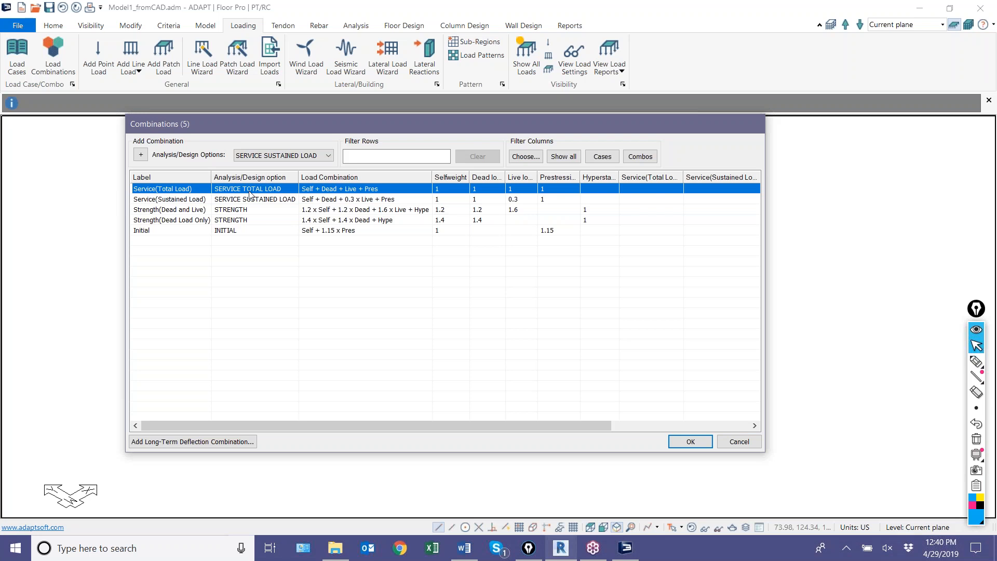
pyautogui.click(167, 199)
pyautogui.click(166, 191)
pyautogui.click(169, 199)
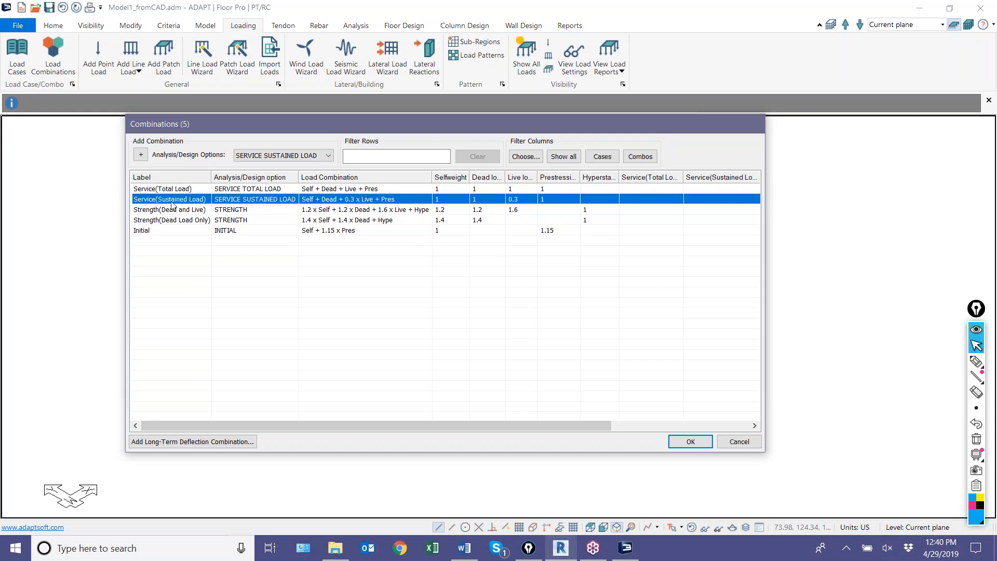
pyautogui.click(172, 210)
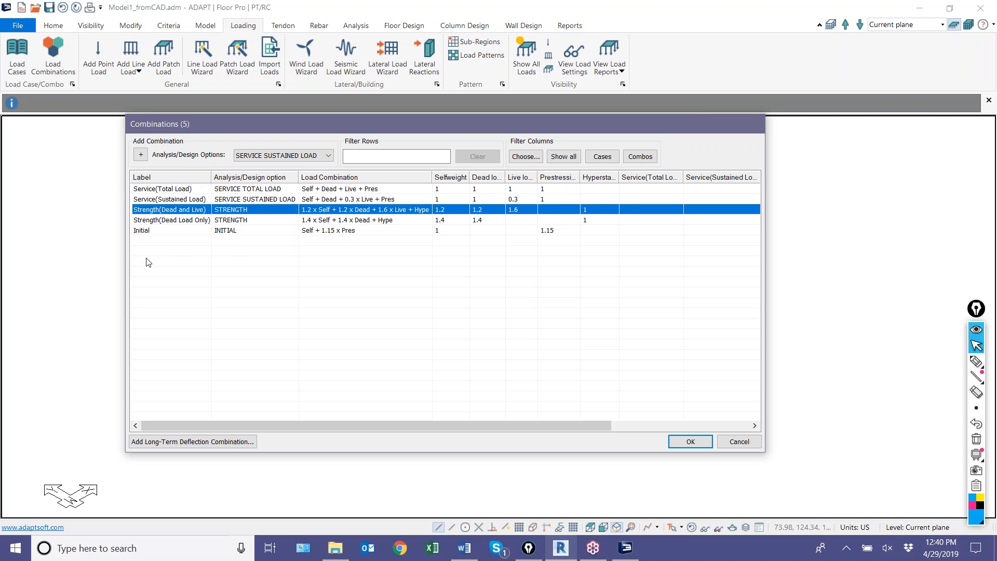
pyautogui.click(212, 243)
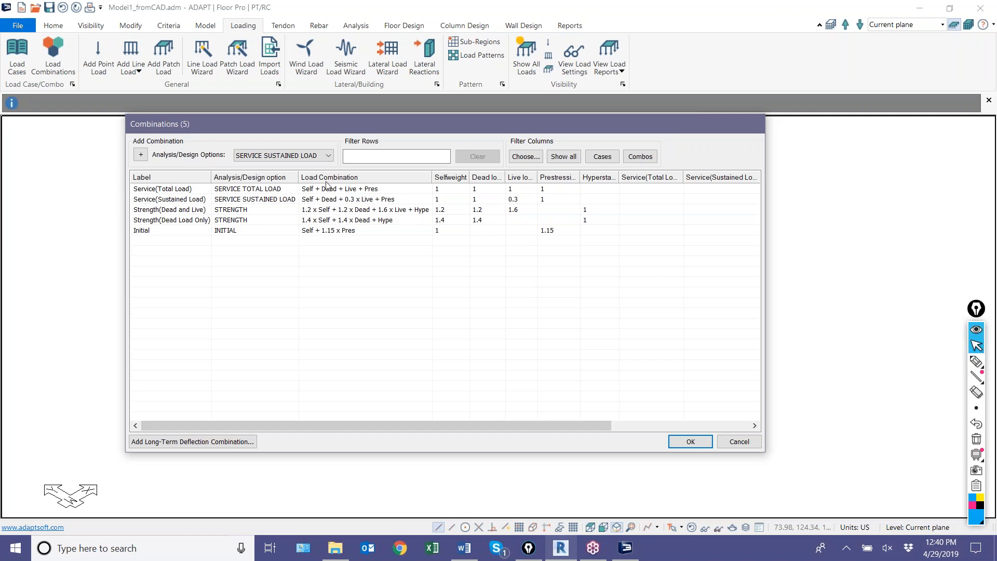
# Add two load combinations with the CRACKED DEFLECTION design option and label them Total and Sustained
pyautogui.click(329, 155)
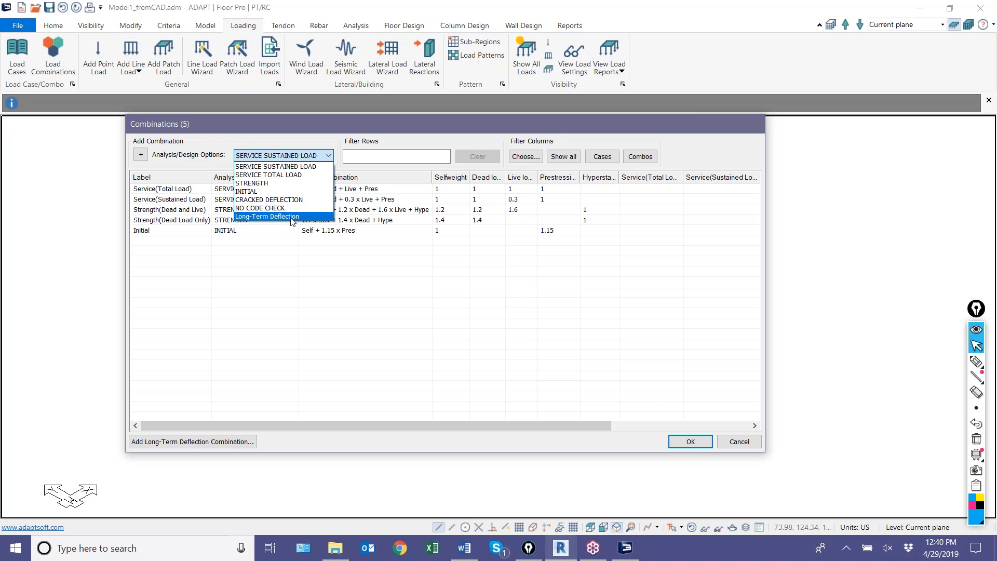
pyautogui.click(279, 200)
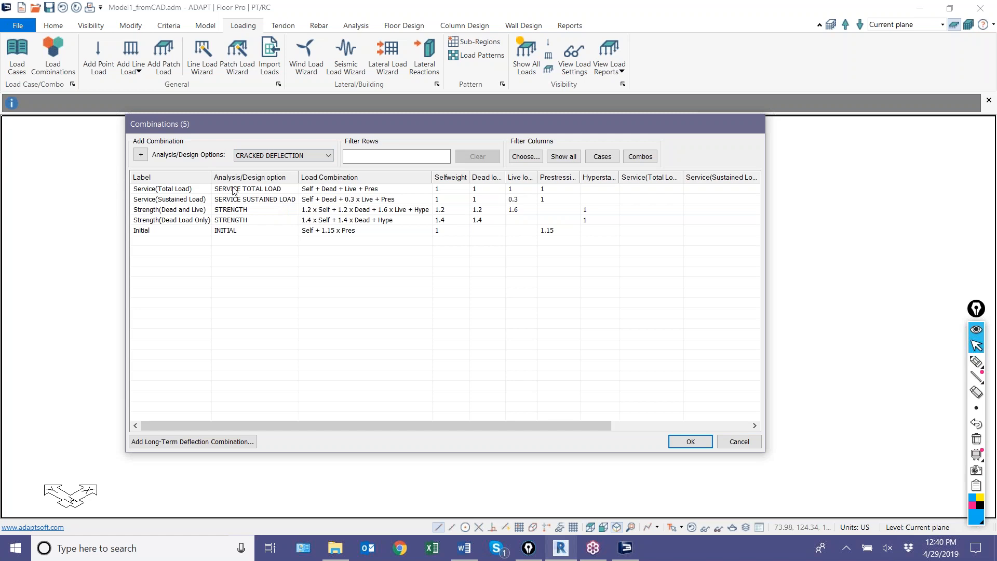
pyautogui.click(140, 154)
pyautogui.click(140, 155)
pyautogui.click(161, 244)
pyautogui.click(161, 244)
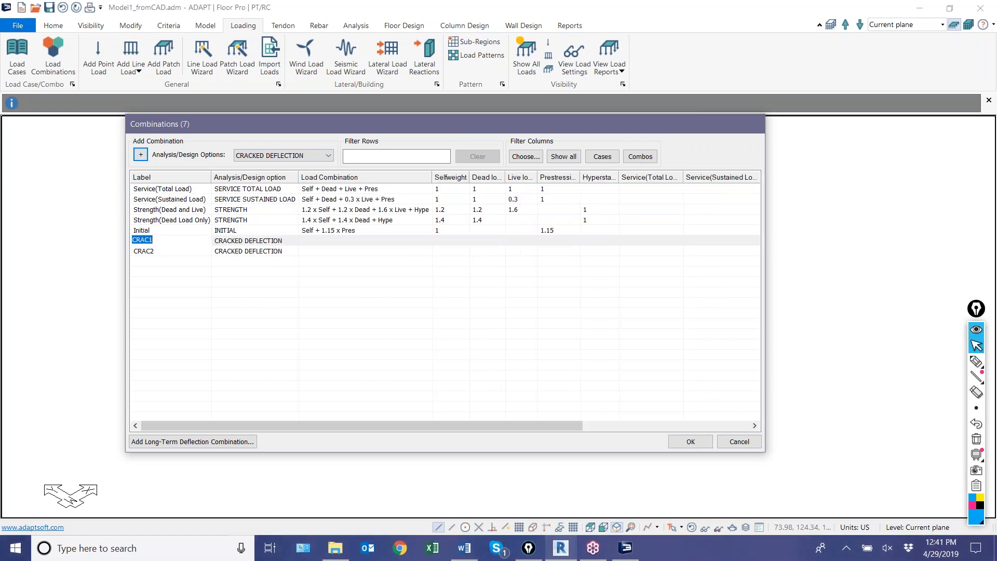
pyautogui.write('Total')
pyautogui.click(149, 252)
pyautogui.click(149, 252)
pyautogui.write('Sustained')
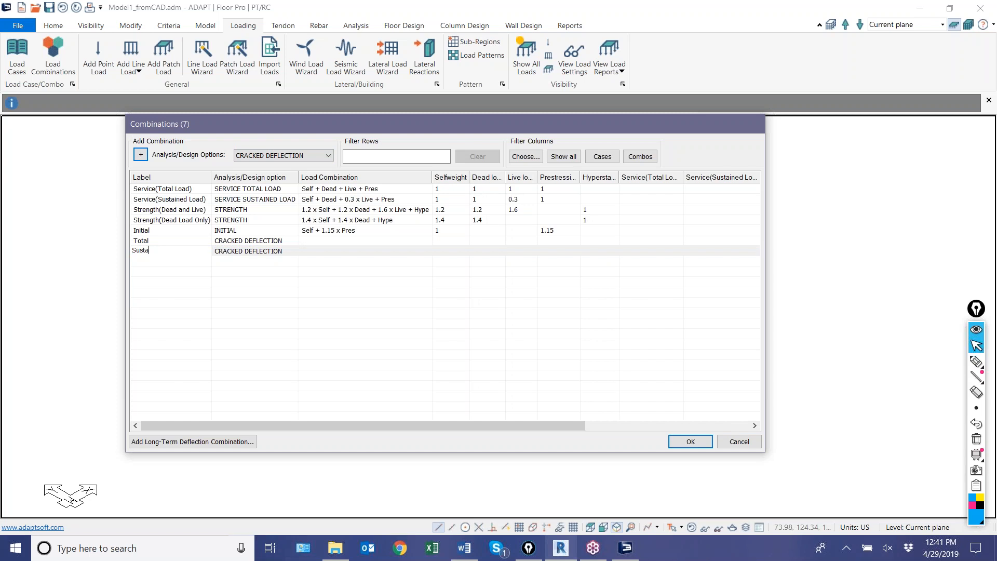
pyautogui.press('Return')
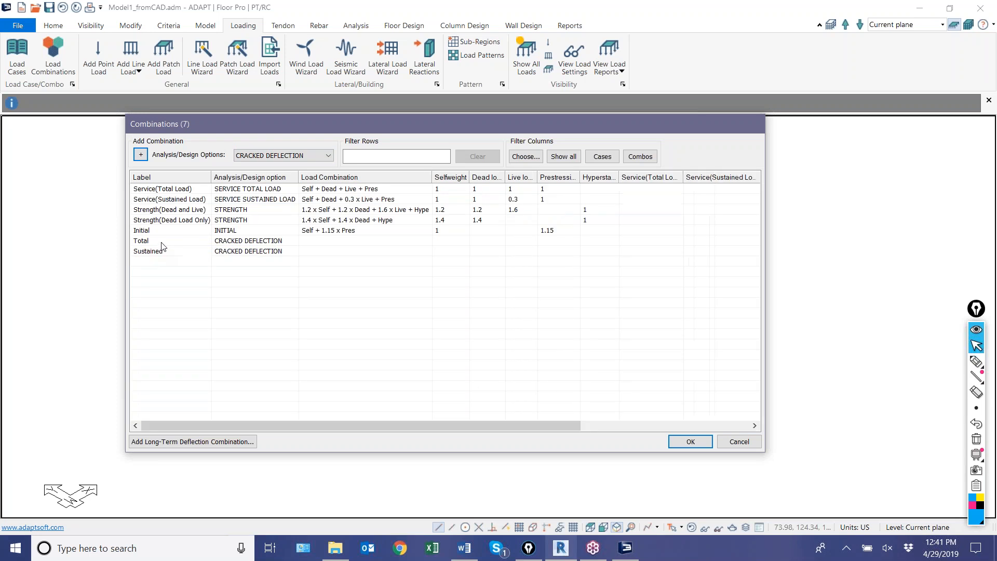
# Set the Total combination's selfweight, dead load, live load and prestressing factors to 1
pyautogui.click(162, 241)
pyautogui.click(442, 240)
pyautogui.write('1')
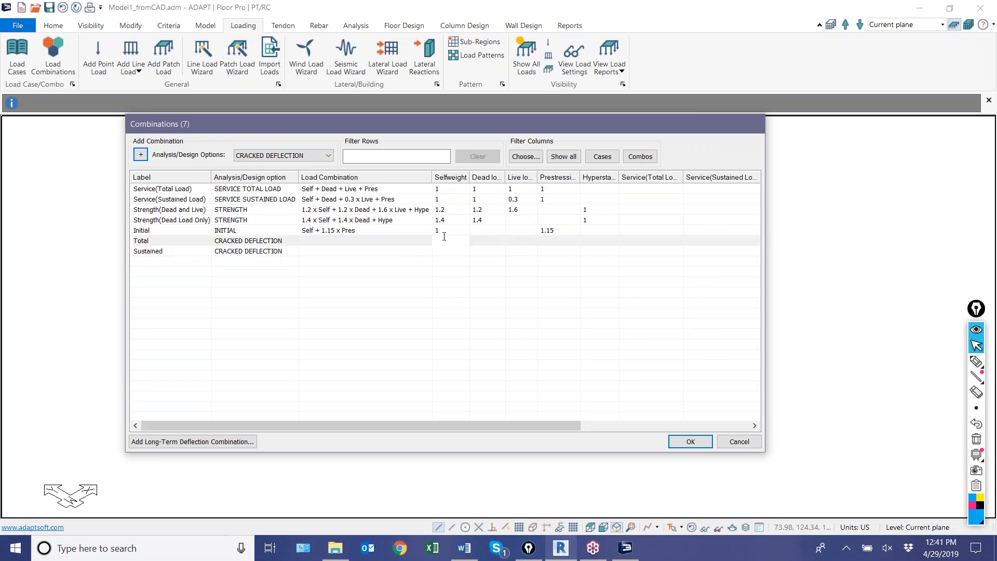
pyautogui.press('Return')
pyautogui.click(488, 245)
pyautogui.write('1')
pyautogui.press('Return')
pyautogui.click(516, 241)
pyautogui.write('1')
pyautogui.press('Return')
pyautogui.click(549, 241)
pyautogui.write('1')
pyautogui.press('Return')
# Set the Sustained combination's selfweight, dead load and prestressing factors to 1 and its live load factor to 0.3
pyautogui.click(442, 253)
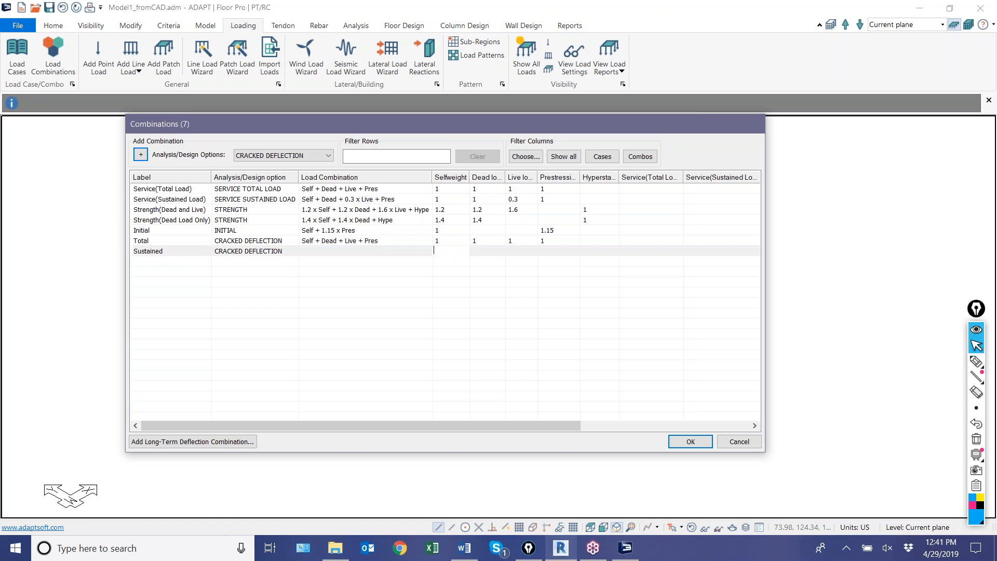
pyautogui.write('1')
pyautogui.press('Return')
pyautogui.click(484, 251)
pyautogui.write('1')
pyautogui.press('Return')
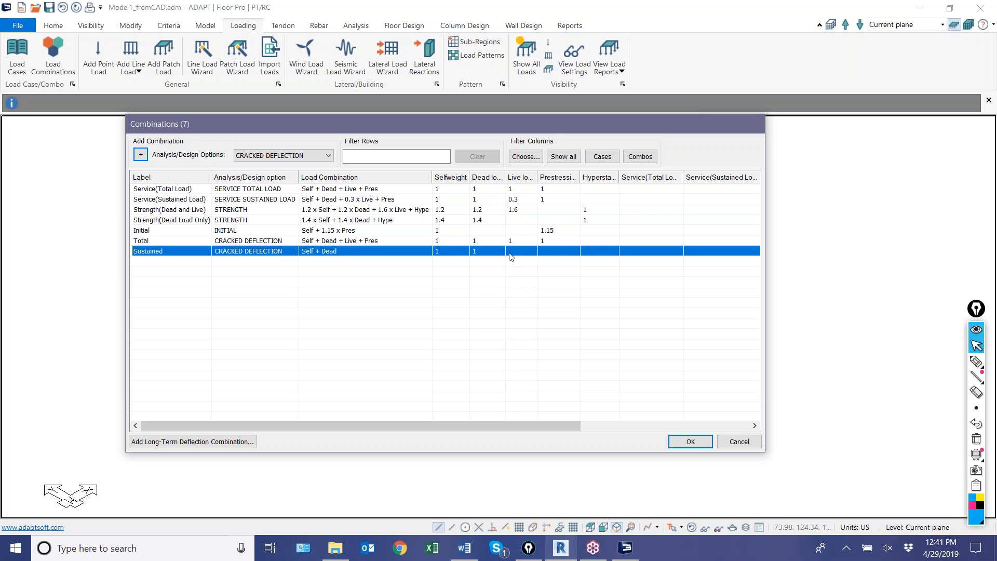
pyautogui.click(510, 252)
pyautogui.write('0.3')
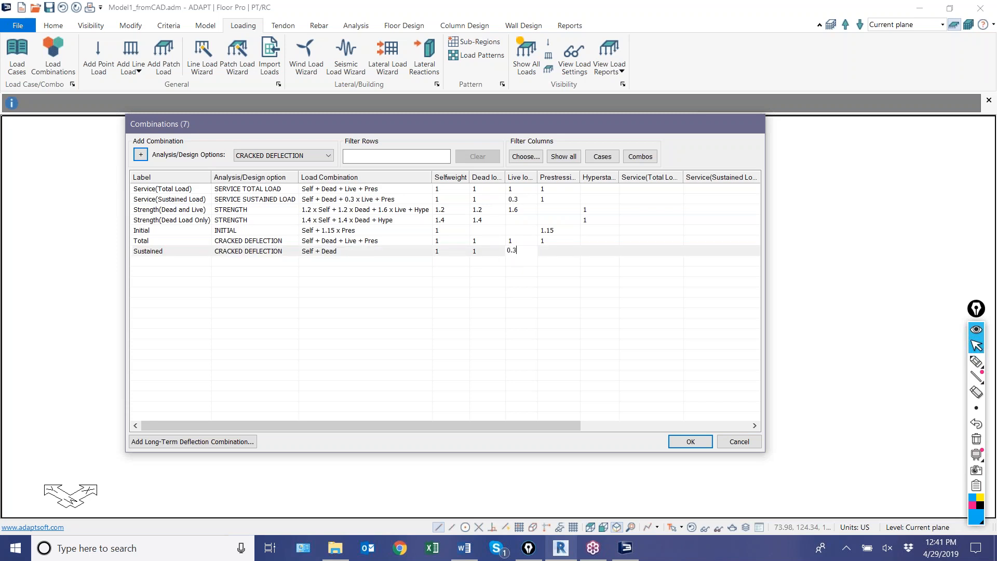
pyautogui.press('Return')
pyautogui.click(540, 251)
pyautogui.write('1')
pyautogui.click(325, 281)
# Compare the Total and Sustained cracked deflection combinations with the matching service combinations
pyautogui.click(142, 240)
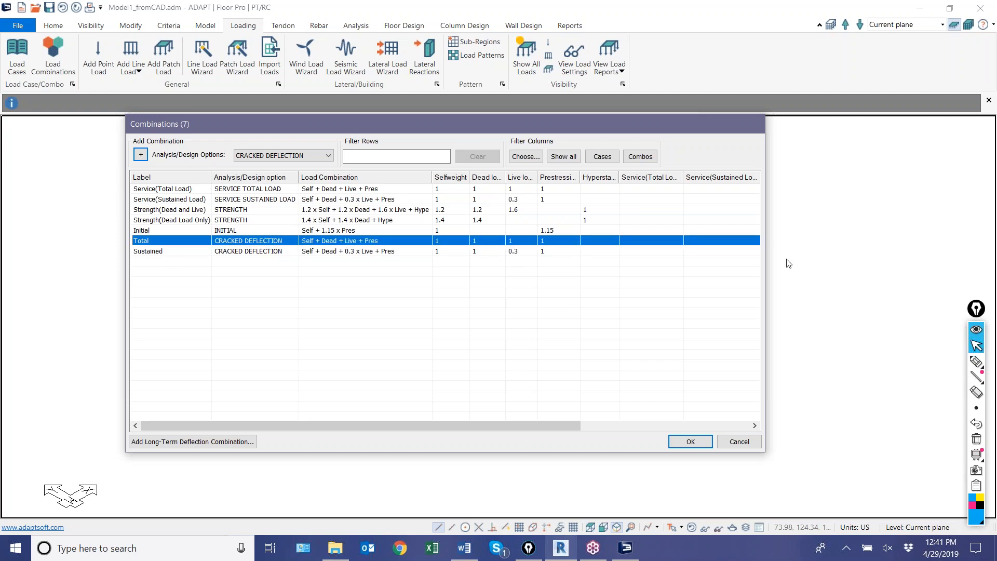
pyautogui.keyDown('ctrl'); pyautogui.click(160, 189); pyautogui.keyUp('ctrl')
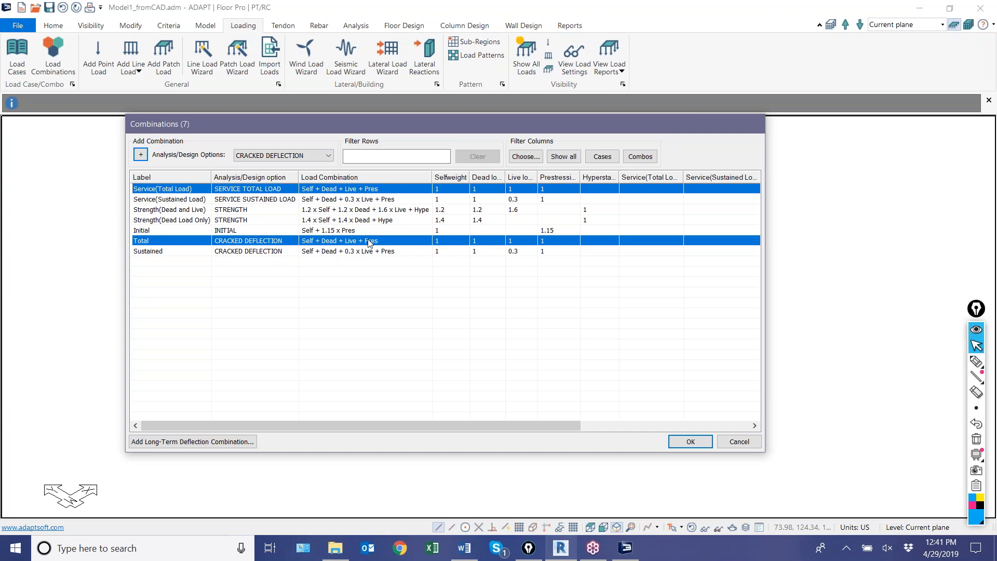
pyautogui.click(221, 254)
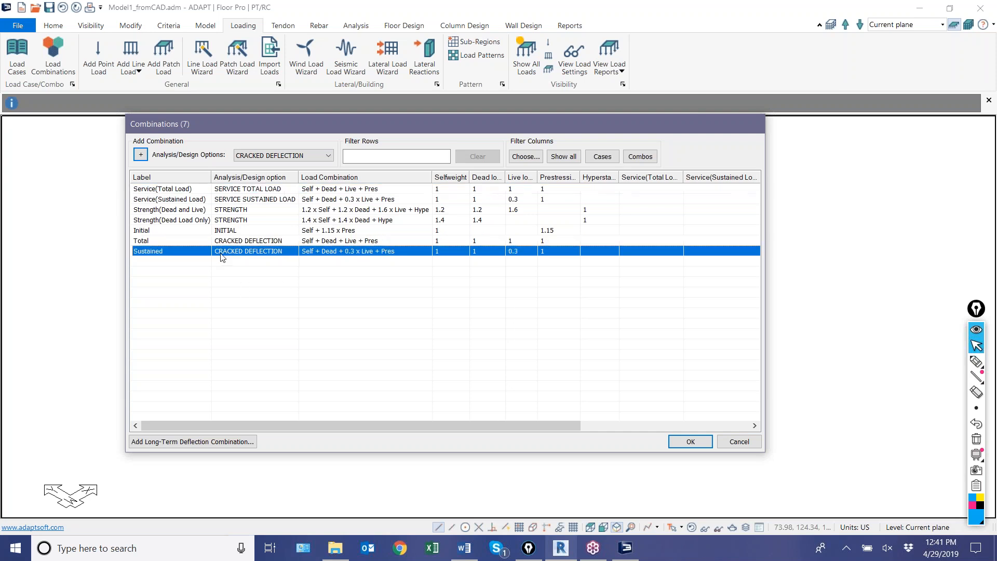
pyautogui.keyDown('ctrl'); pyautogui.click(187, 201); pyautogui.keyUp('ctrl')
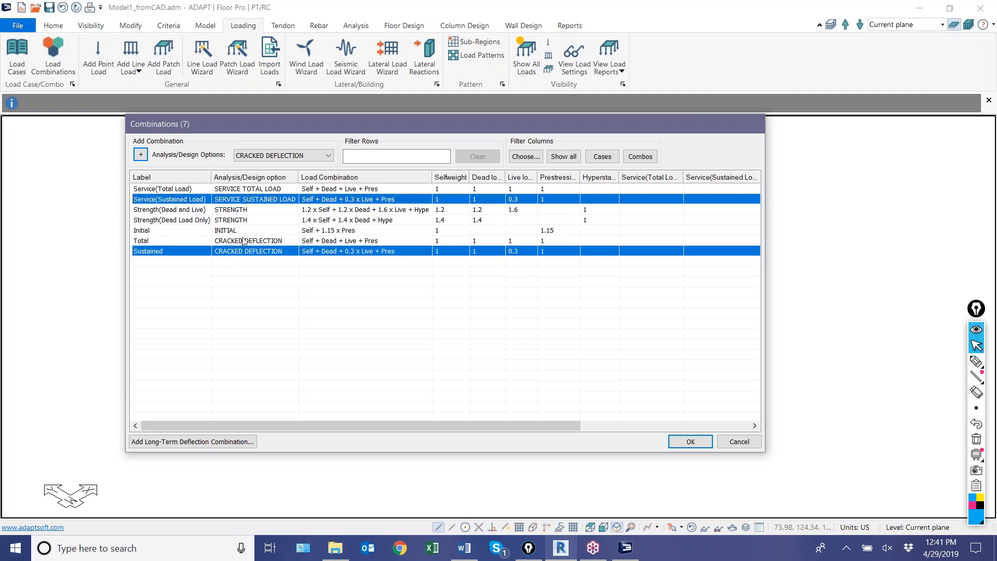
pyautogui.click(255, 295)
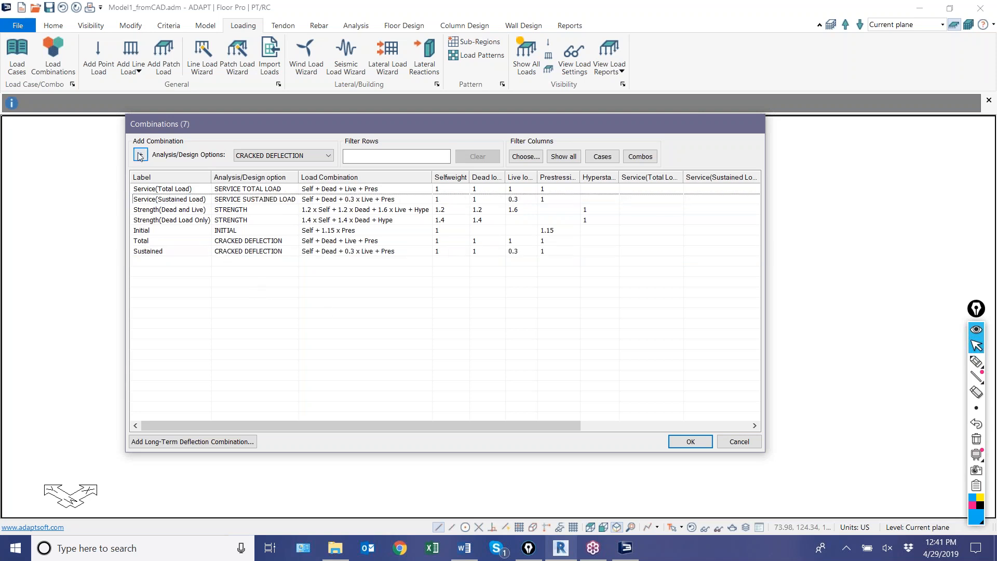
# Add two load combinations with the Long-Term Deflection design option
pyautogui.click(332, 154)
pyautogui.click(277, 216)
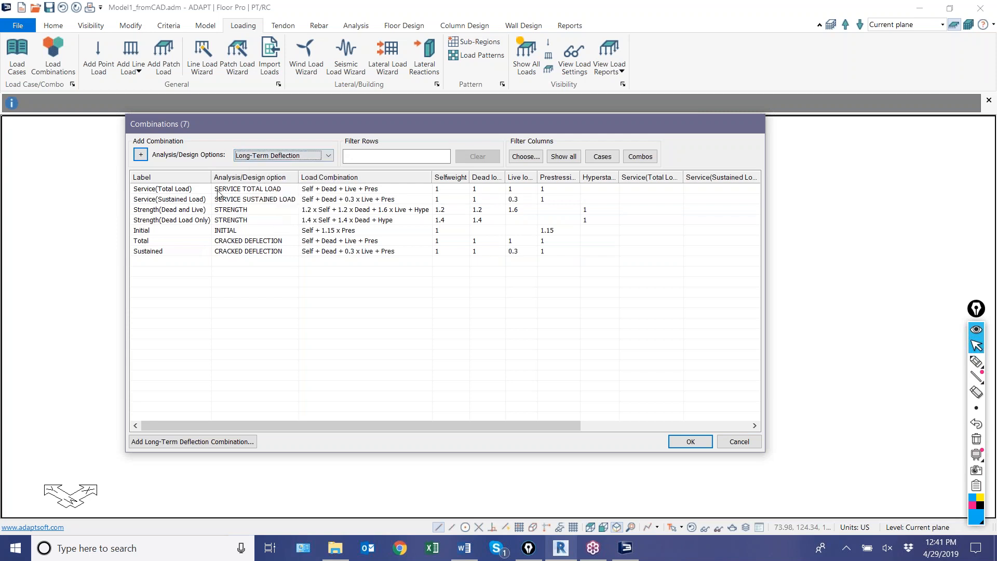
pyautogui.click(140, 155)
pyautogui.click(140, 154)
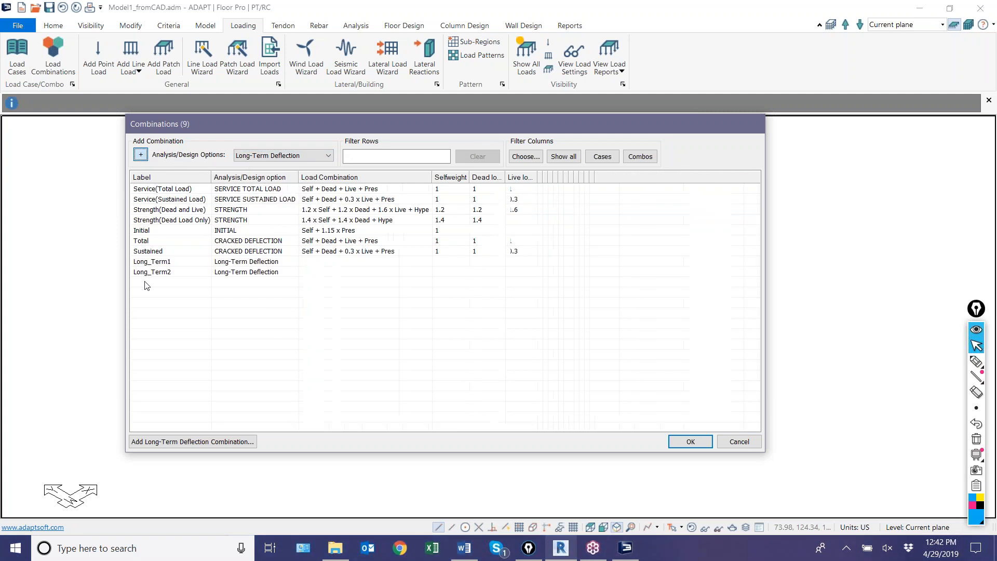
# Label the two new long-term deflection combinations LL_inc and LT_Deflection
pyautogui.click(157, 262)
pyautogui.click(181, 262)
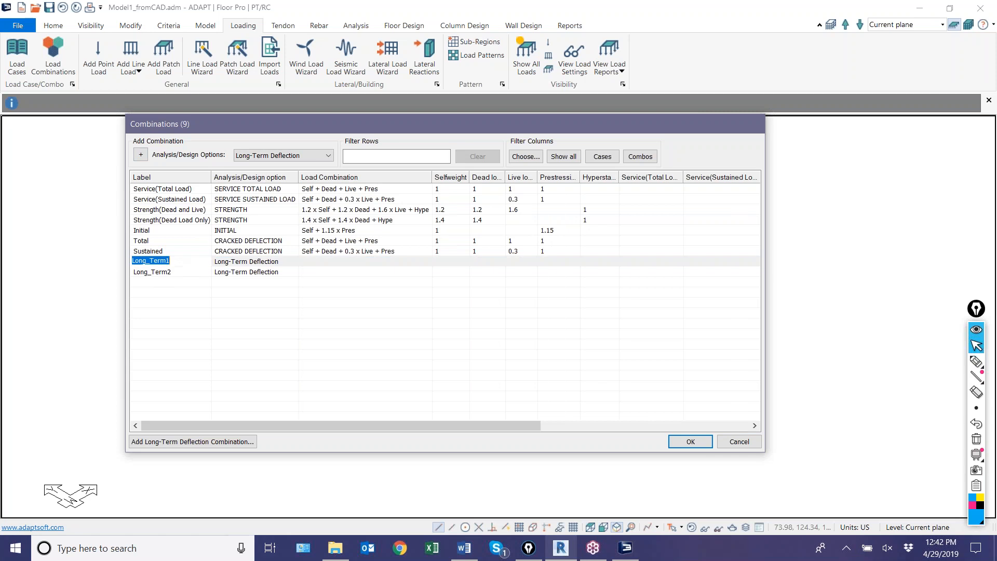
pyautogui.write('LL_inc')
pyautogui.click(163, 271)
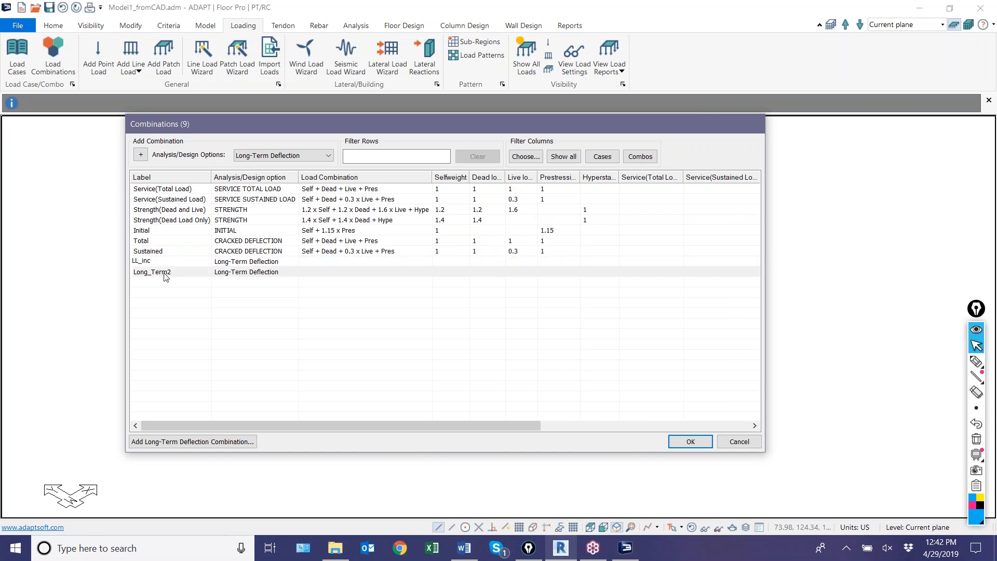
pyautogui.click(164, 272)
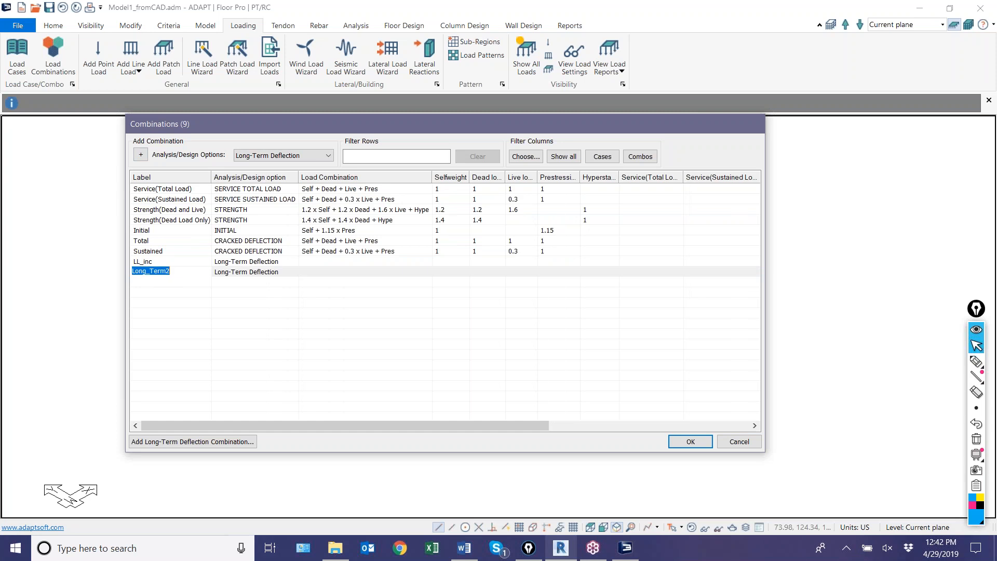
pyautogui.write('LT_Deflection')
pyautogui.click(167, 293)
# Define the LL_inc combination with a factor of 1 on Total and -1 on Sustained
pyautogui.click(149, 264)
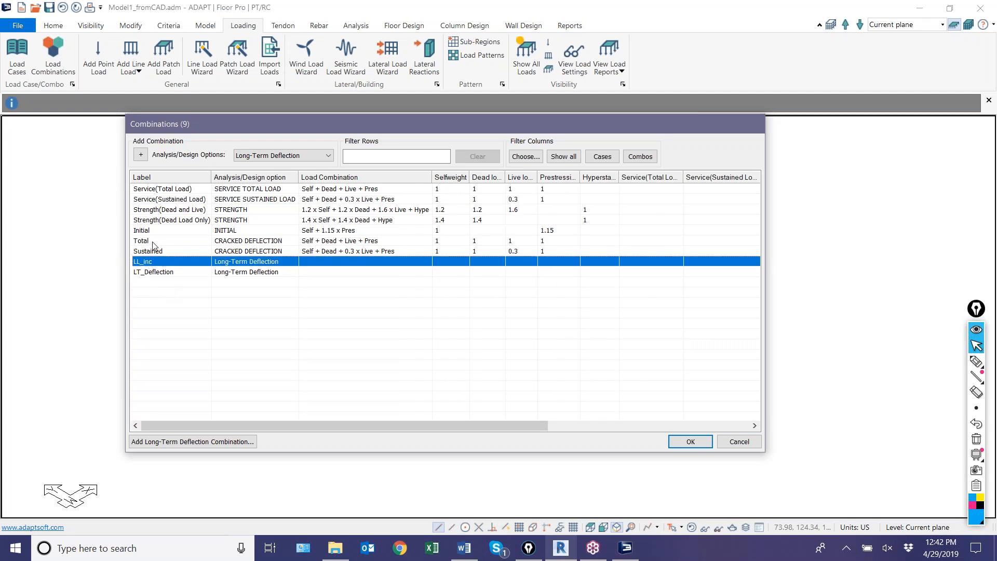
pyautogui.click(153, 243)
pyautogui.click(152, 253)
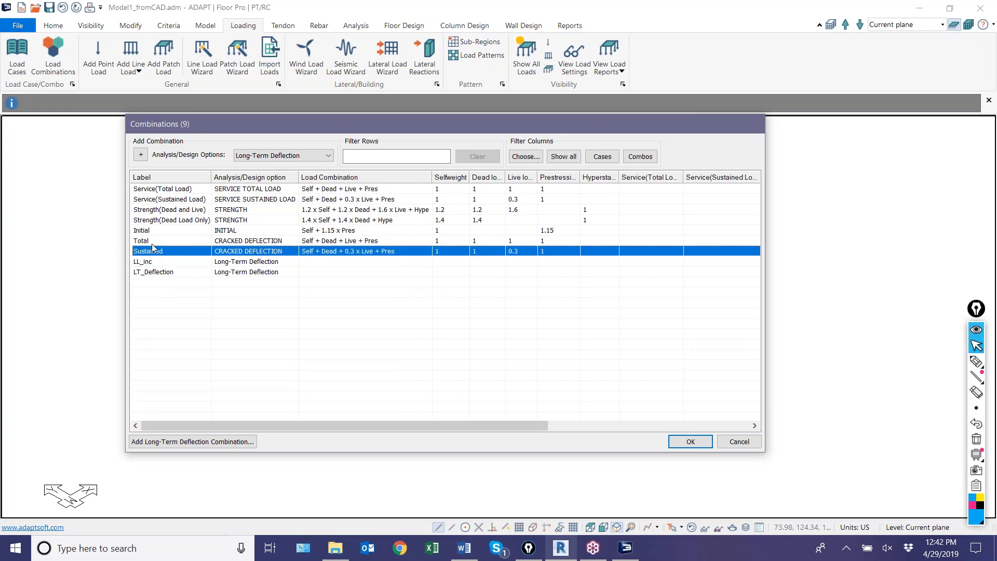
pyautogui.click(153, 242)
pyautogui.click(159, 252)
pyautogui.click(154, 263)
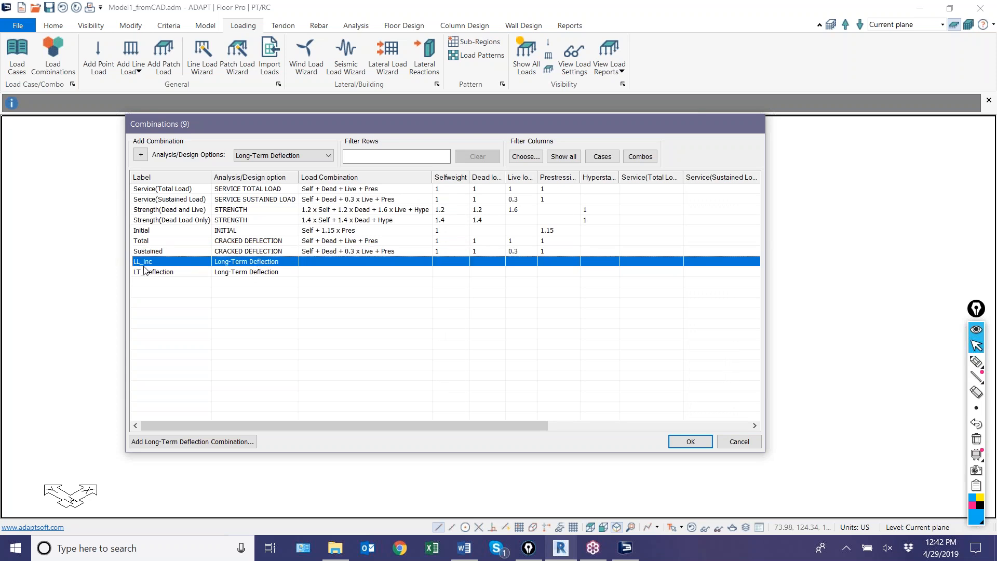
pyautogui.moveTo(207, 425); pyautogui.dragTo(416, 430)
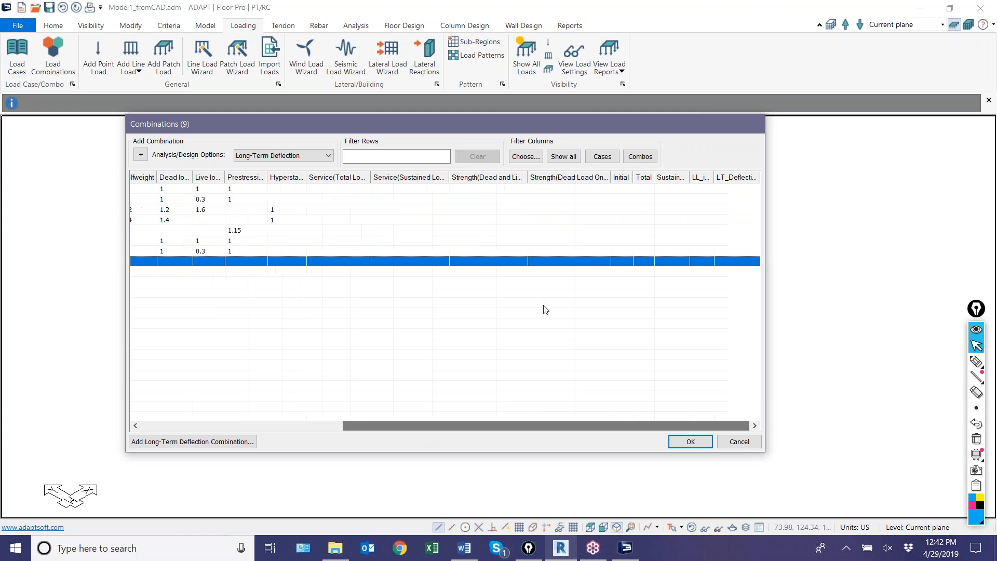
pyautogui.click(639, 265)
pyautogui.write('1')
pyautogui.press('Tab')
pyautogui.write('-1')
pyautogui.press('Return')
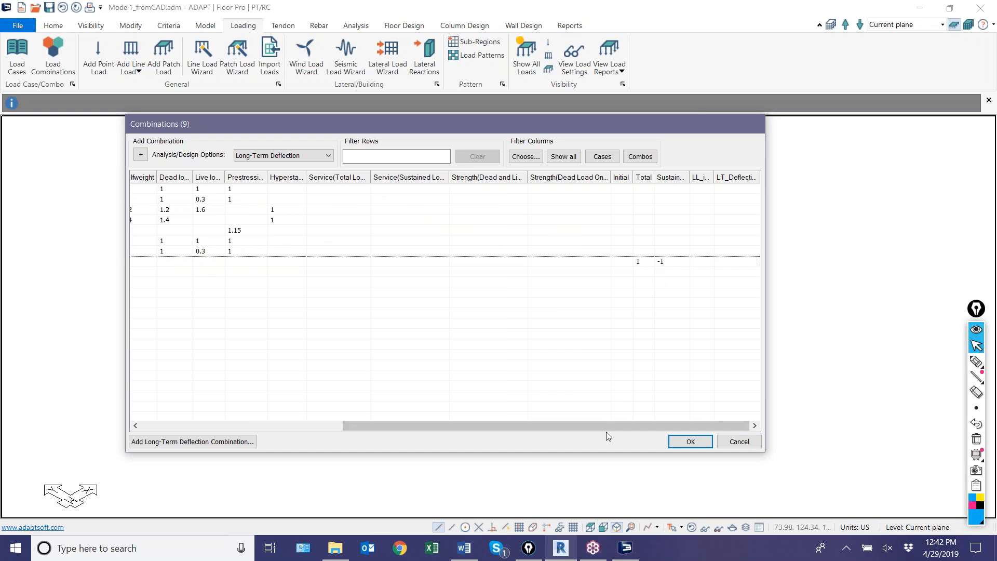
# Define the LT_Deflection combination with a factor of 3 on Sustained and 1 on LL_inc
pyautogui.moveTo(597, 424); pyautogui.dragTo(395, 425)
pyautogui.click(156, 272)
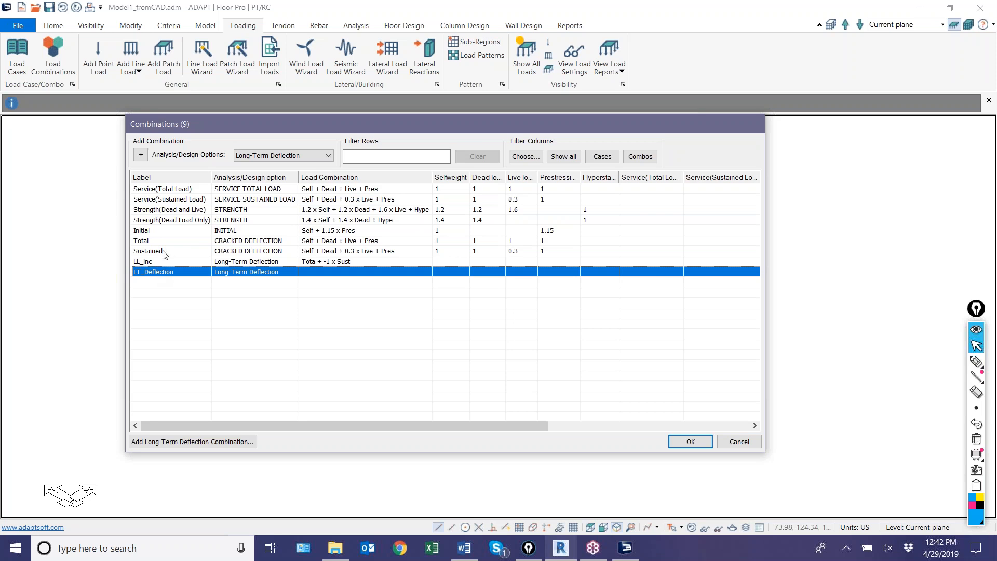
pyautogui.click(165, 254)
pyautogui.click(165, 271)
pyautogui.moveTo(210, 425); pyautogui.dragTo(509, 445)
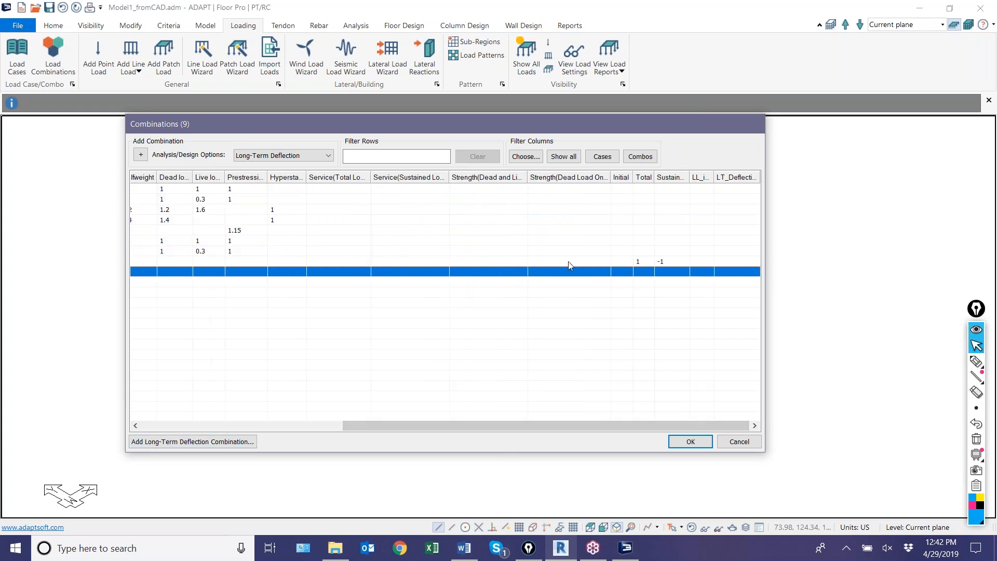
pyautogui.click(668, 271)
pyautogui.write('3')
pyautogui.press('Return')
pyautogui.click(696, 276)
pyautogui.click(697, 276)
pyautogui.write('1')
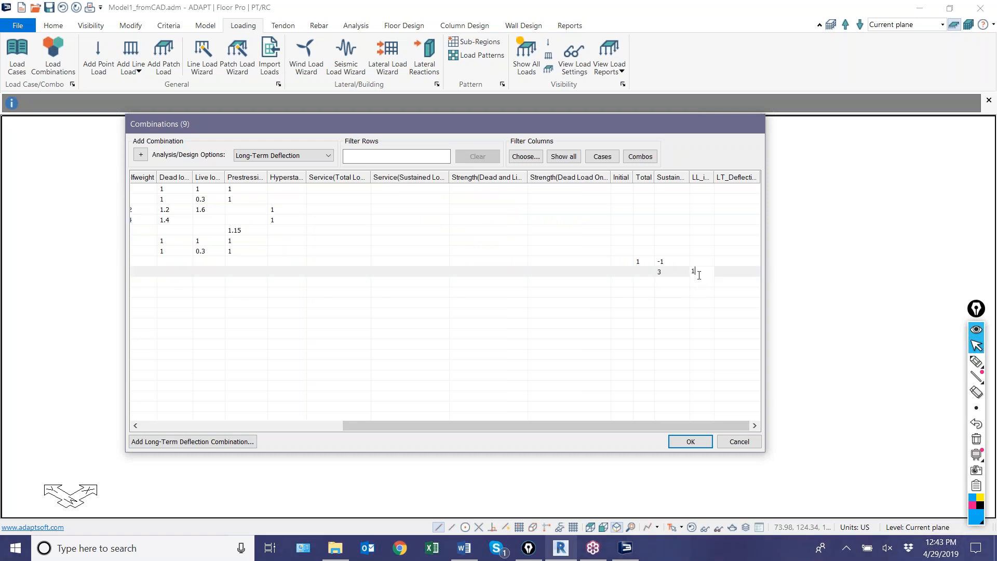
pyautogui.moveTo(713, 176); pyautogui.dragTo(729, 177)
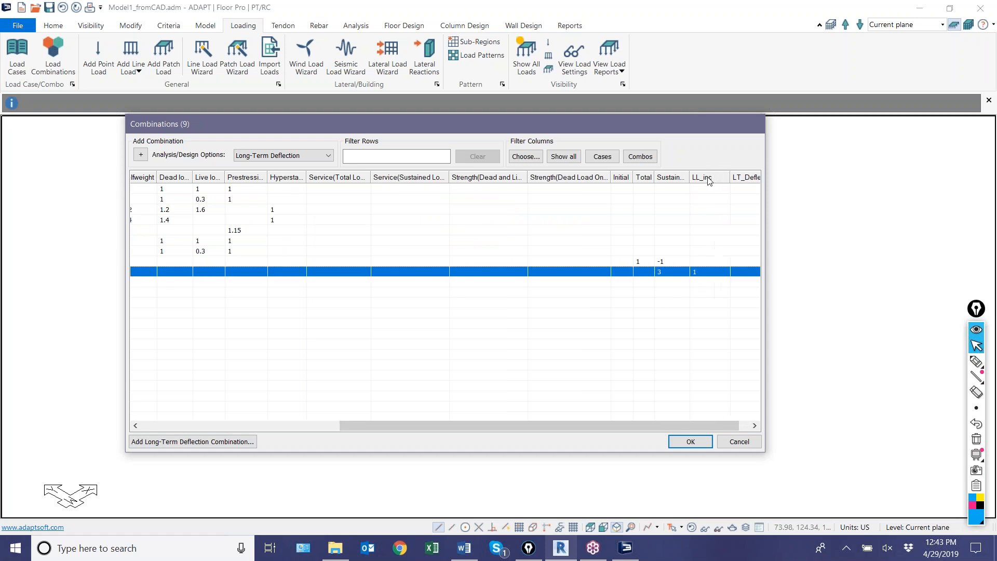
pyautogui.click(691, 278)
pyautogui.click(681, 274)
pyautogui.moveTo(459, 427); pyautogui.dragTo(260, 427)
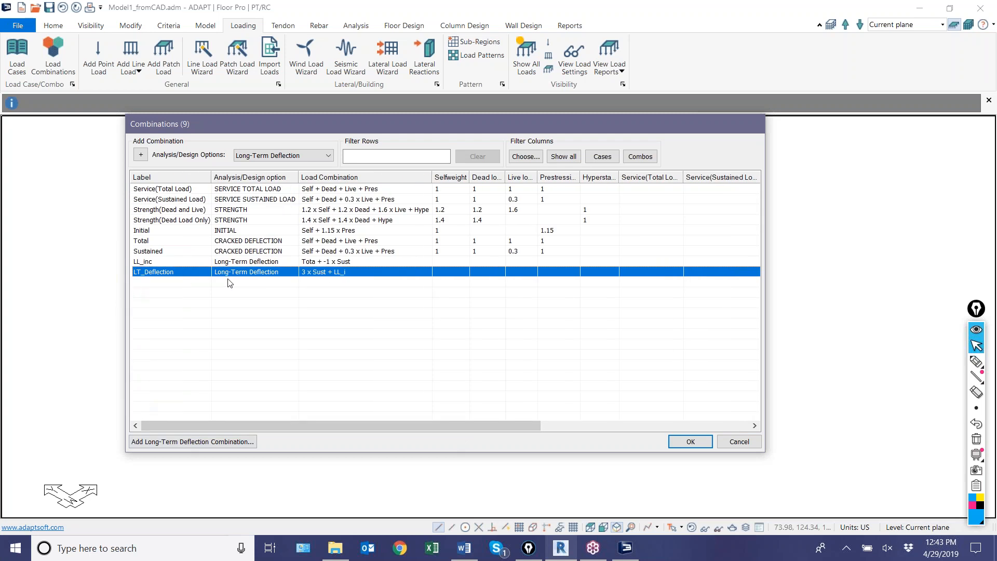
pyautogui.click(233, 300)
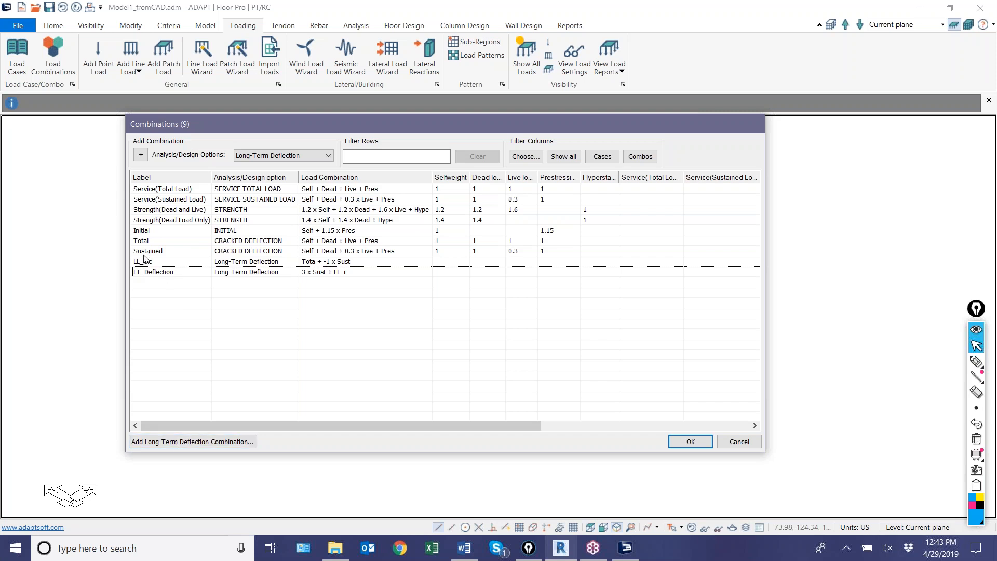
# Generate the automatic long-term deflection combination, saving the changes and using a creep and shrinkage factor of 2
pyautogui.click(196, 442)
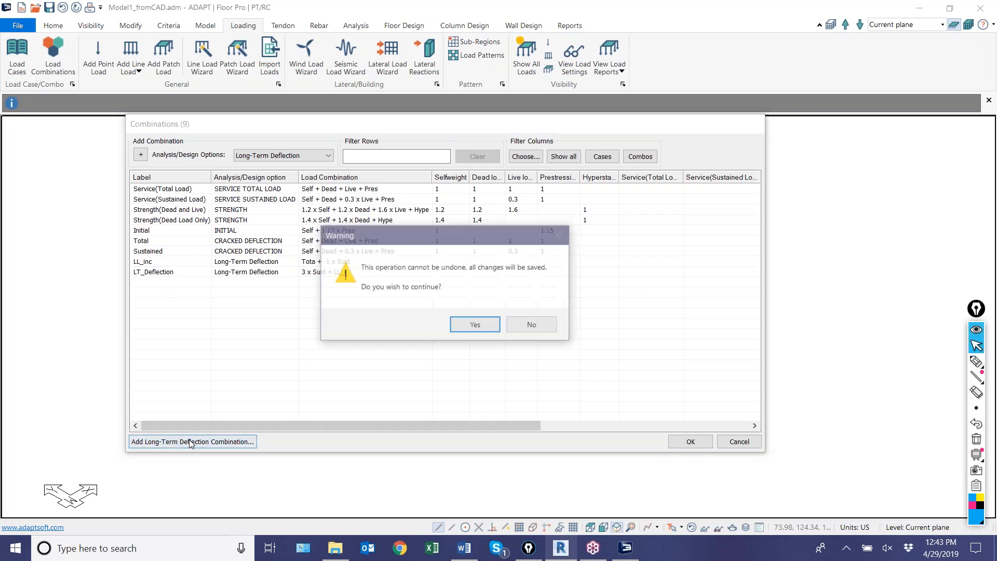
pyautogui.click(475, 325)
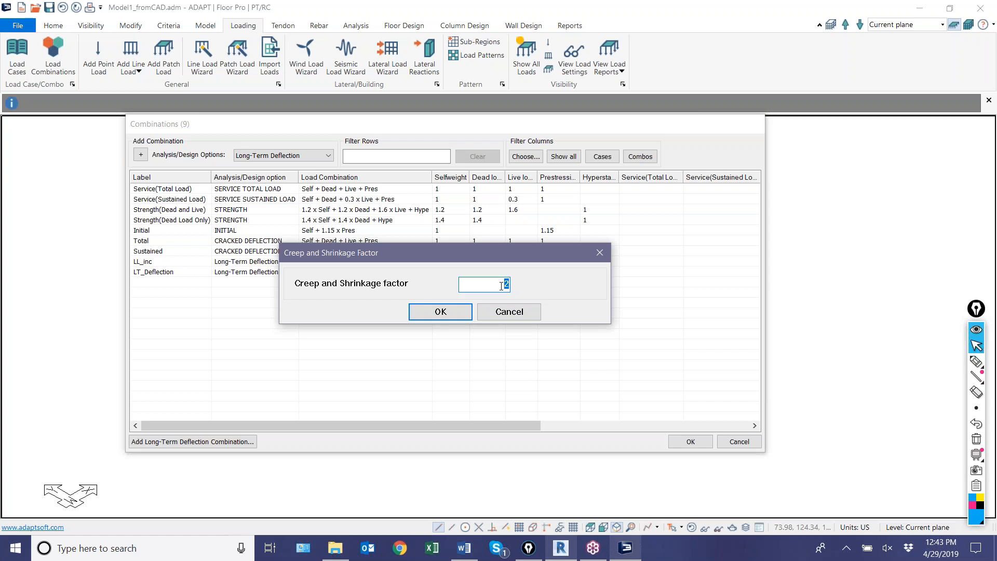
pyautogui.click(444, 315)
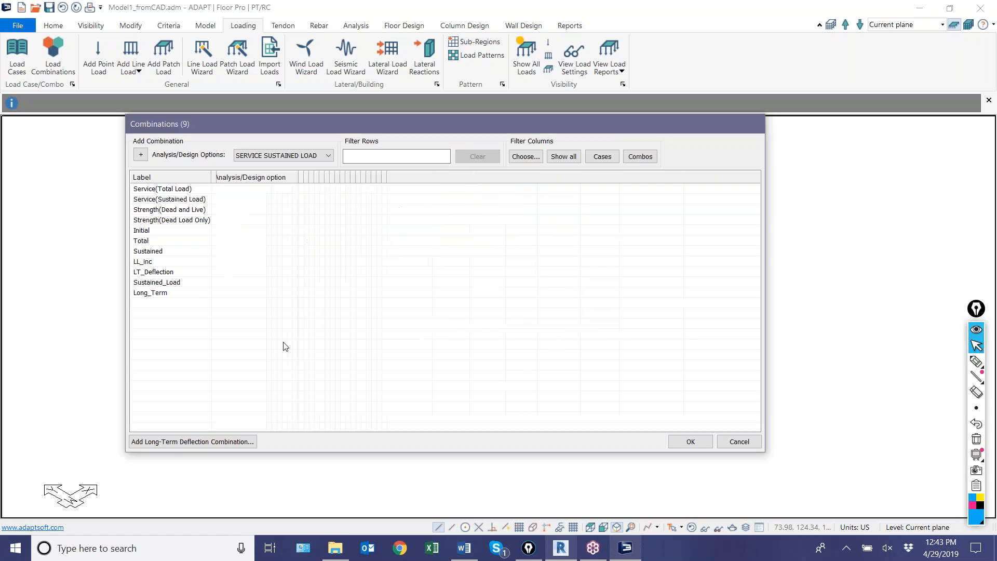
# Delete the generated Sustained_Load and Long_Term combinations and accept the combination list
pyautogui.click(141, 283)
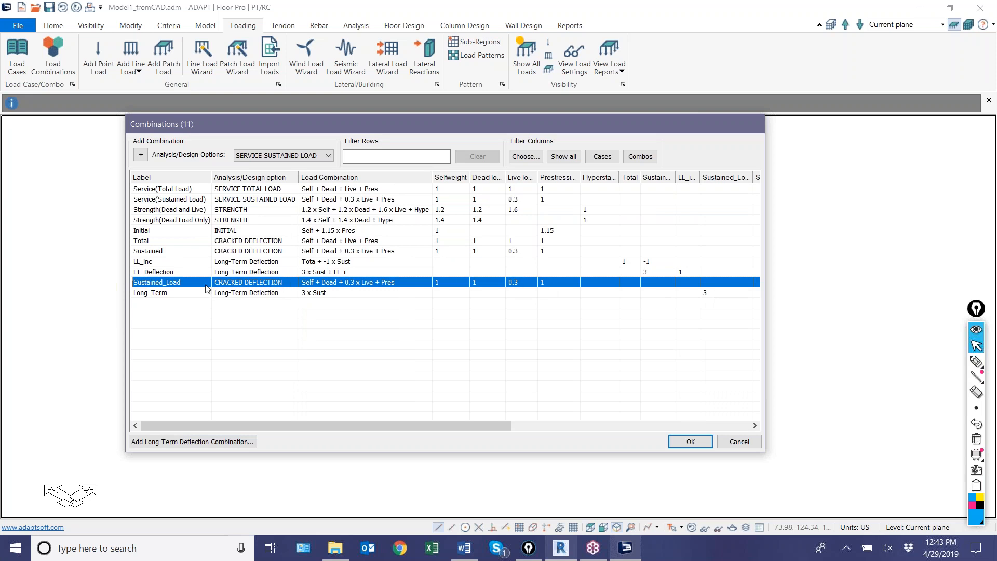
pyautogui.click(147, 294)
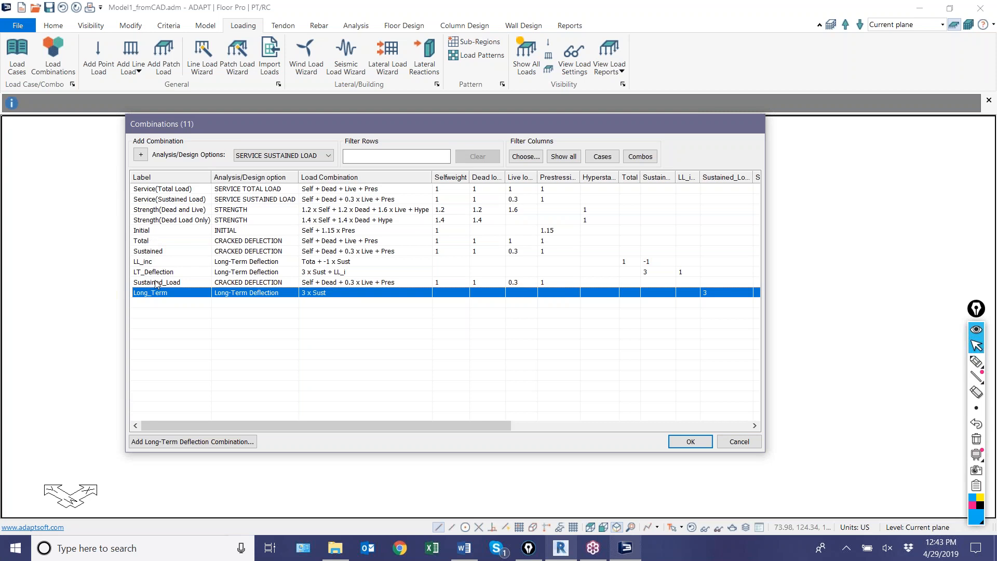
pyautogui.keyDown('ctrl'); pyautogui.click(251, 285); pyautogui.keyUp('ctrl')
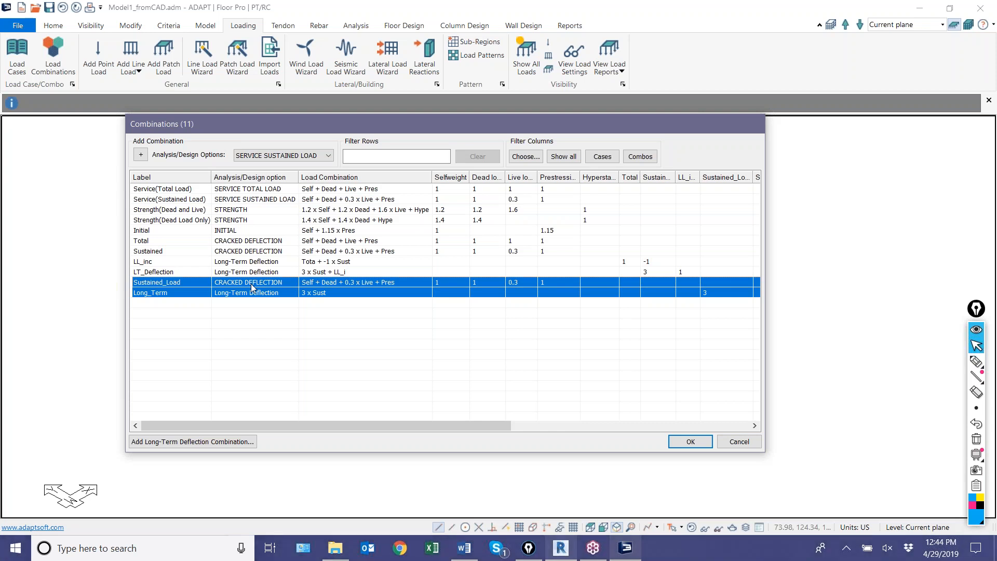
pyautogui.press('Delete')
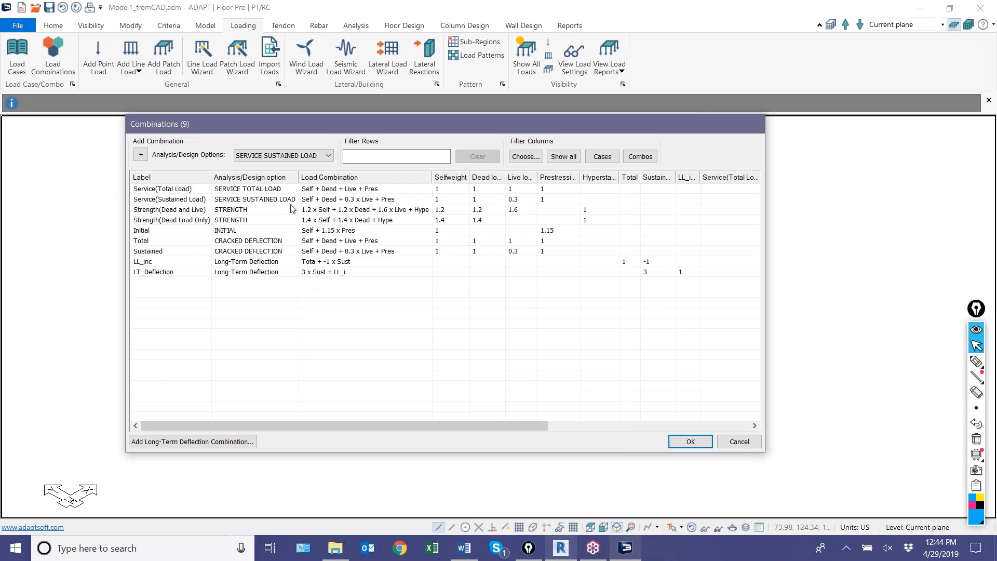
pyautogui.click(692, 441)
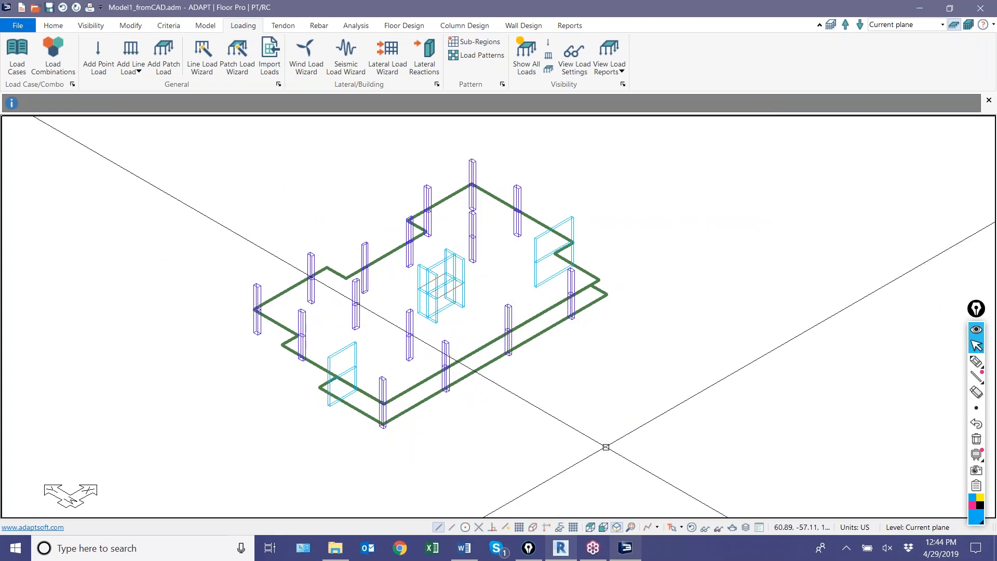
# Switch to Word to review the training outline, then return to the slab model in ADAPT
pyautogui.moveTo(562, 425); pyautogui.dragTo(510, 414, button='middle')
pyautogui.scroll(3, 316, 271)
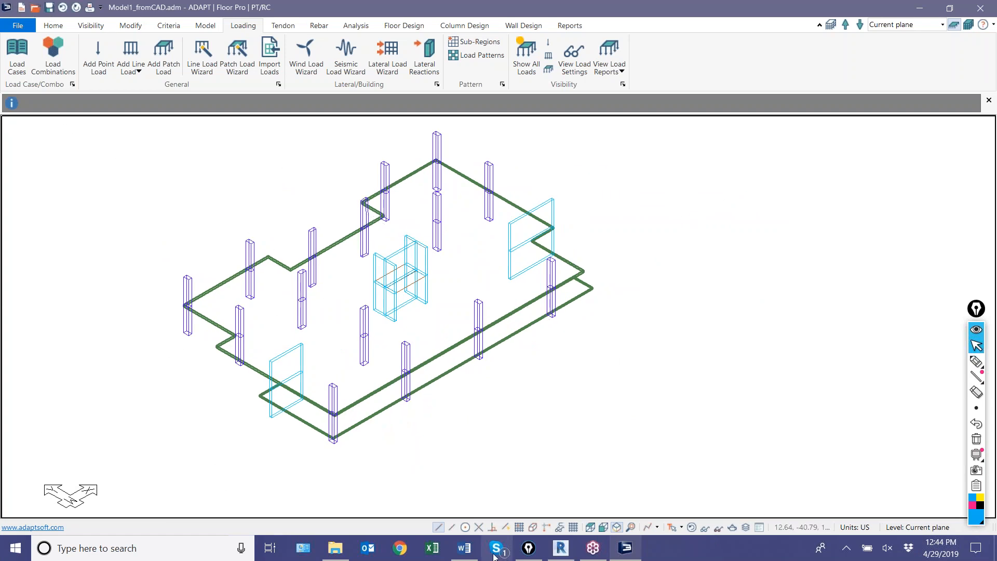
pyautogui.click(464, 548)
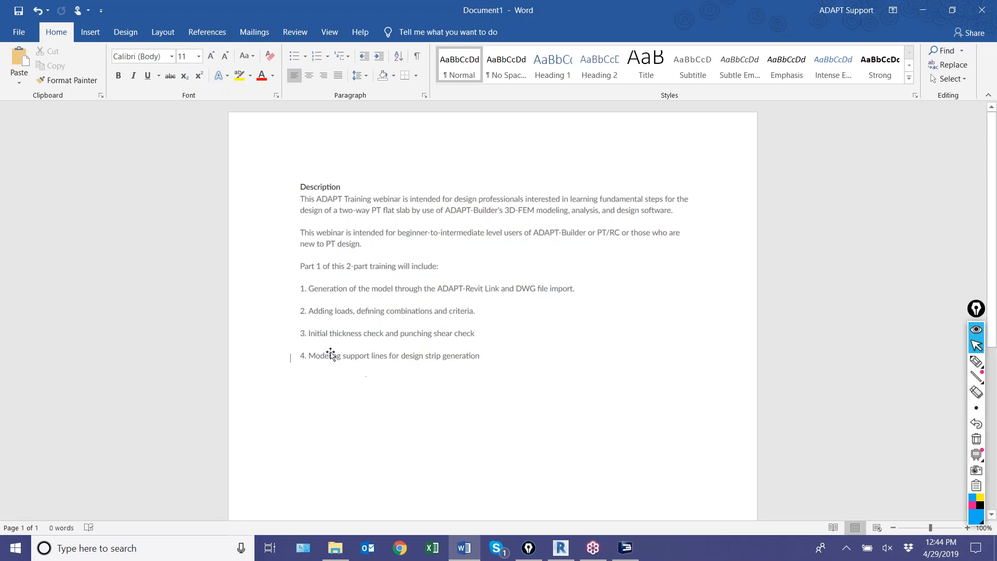
pyautogui.click(622, 549)
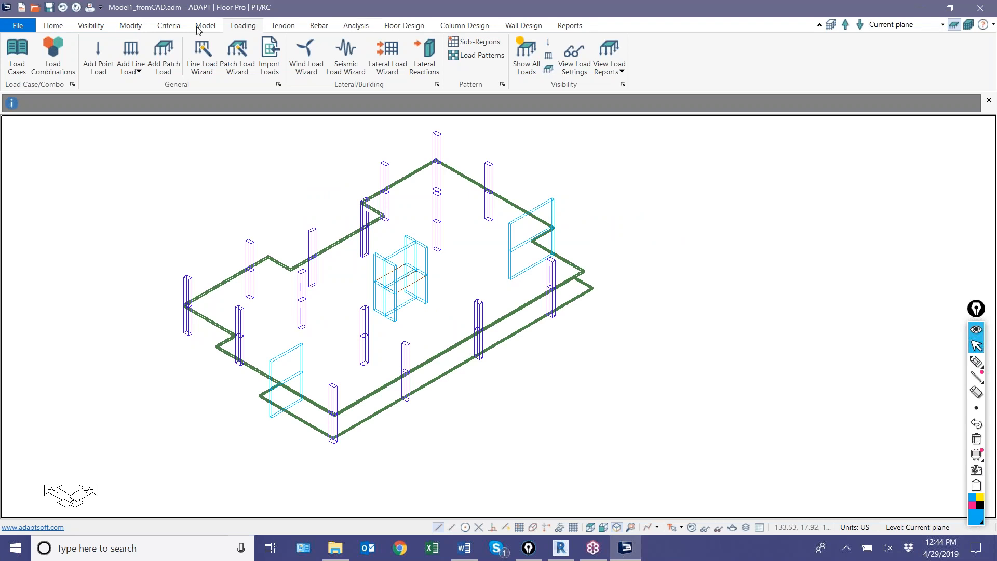
# Review the allowable stresses for the two-way slab, one-way slab and beam criteria, then close the criteria
pyautogui.click(165, 27)
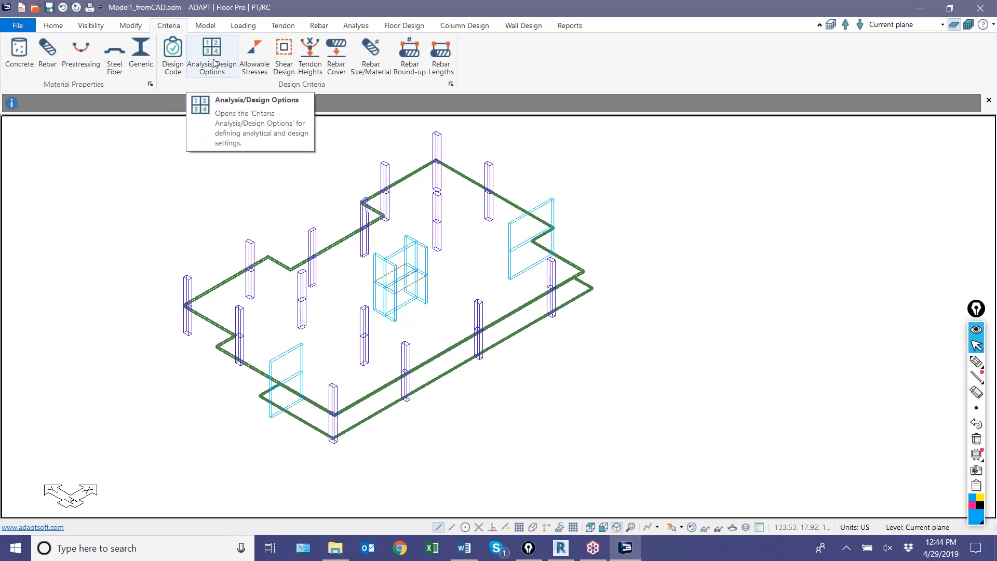
pyautogui.click(252, 60)
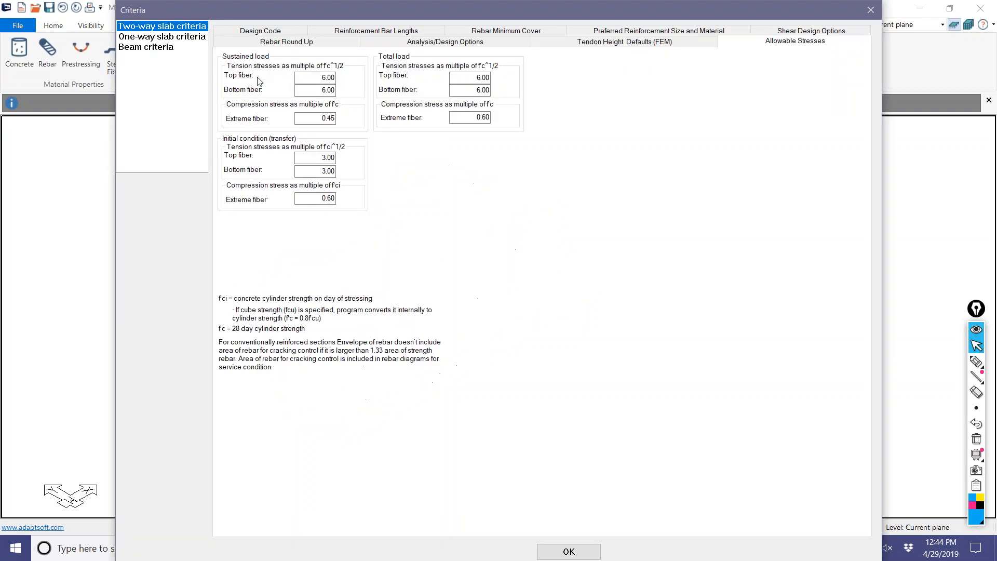
pyautogui.click(139, 38)
pyautogui.click(141, 47)
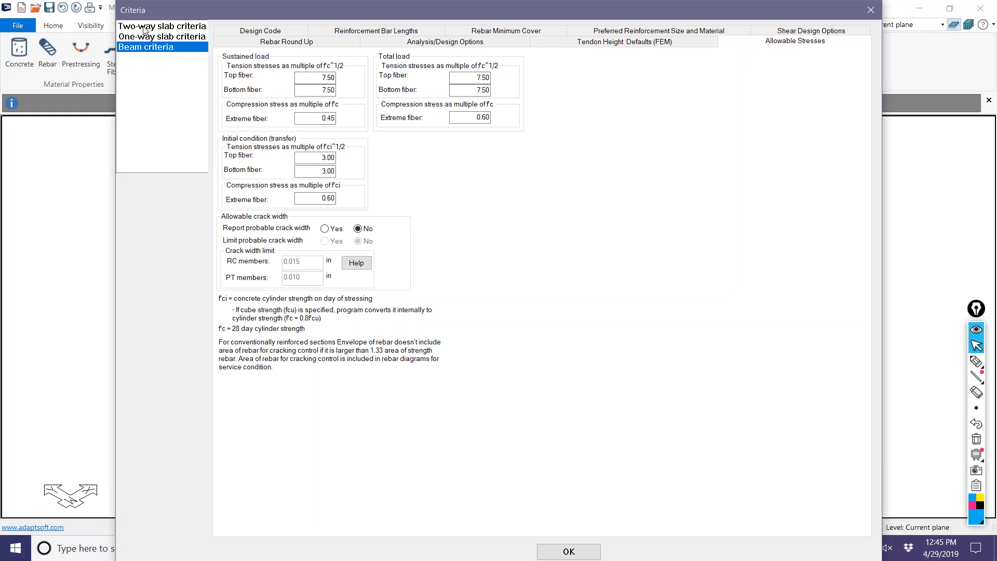
pyautogui.click(144, 26)
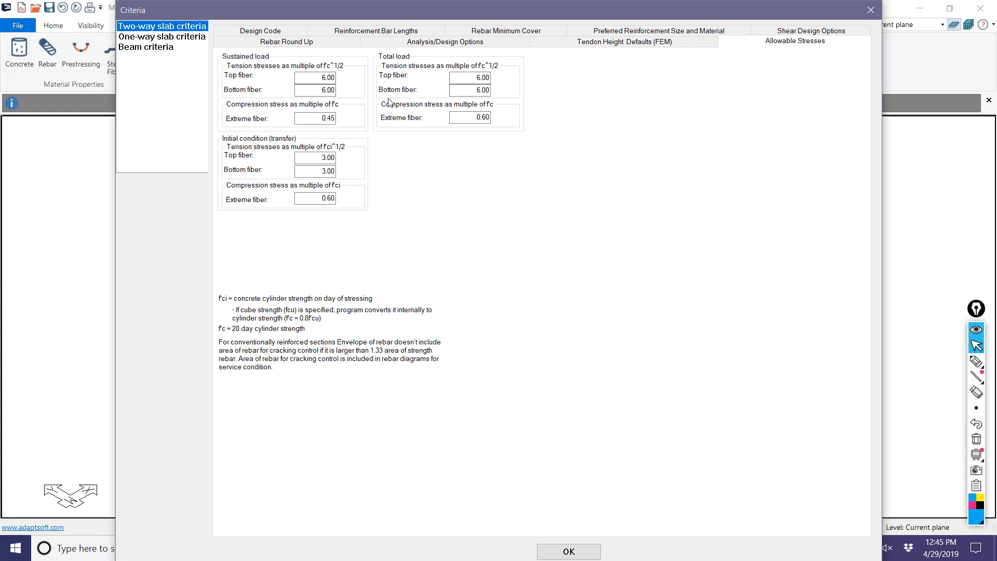
pyautogui.doubleClick(464, 118)
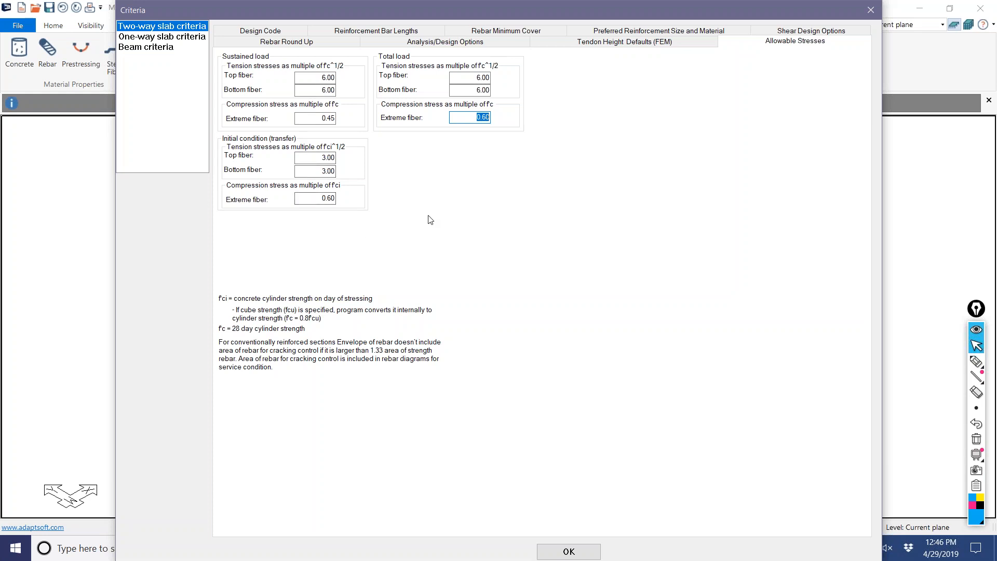
pyautogui.click(567, 551)
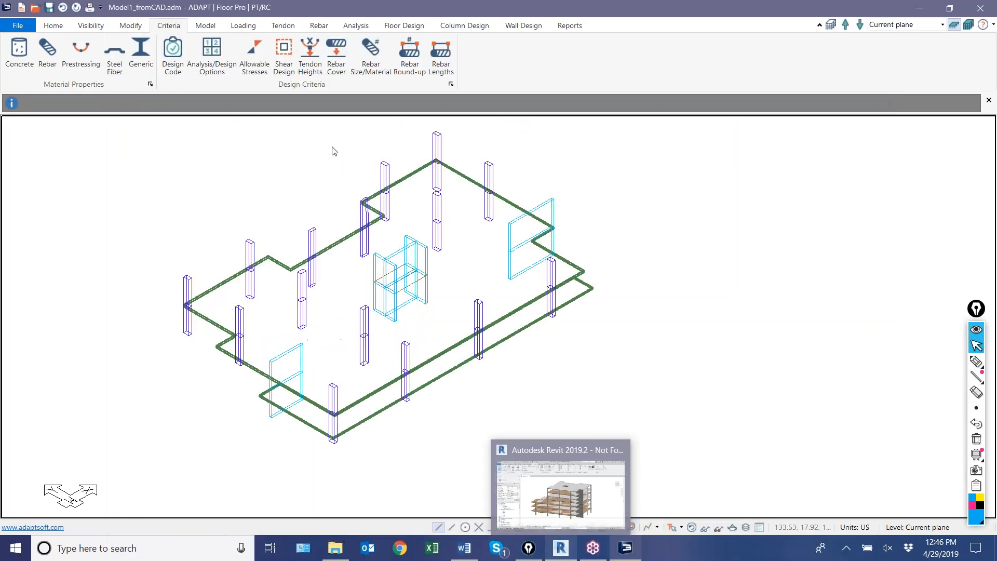
# Open the shear design options for the two-way slab criteria and set the preferred stud diameter to 0.50 in
pyautogui.click(277, 64)
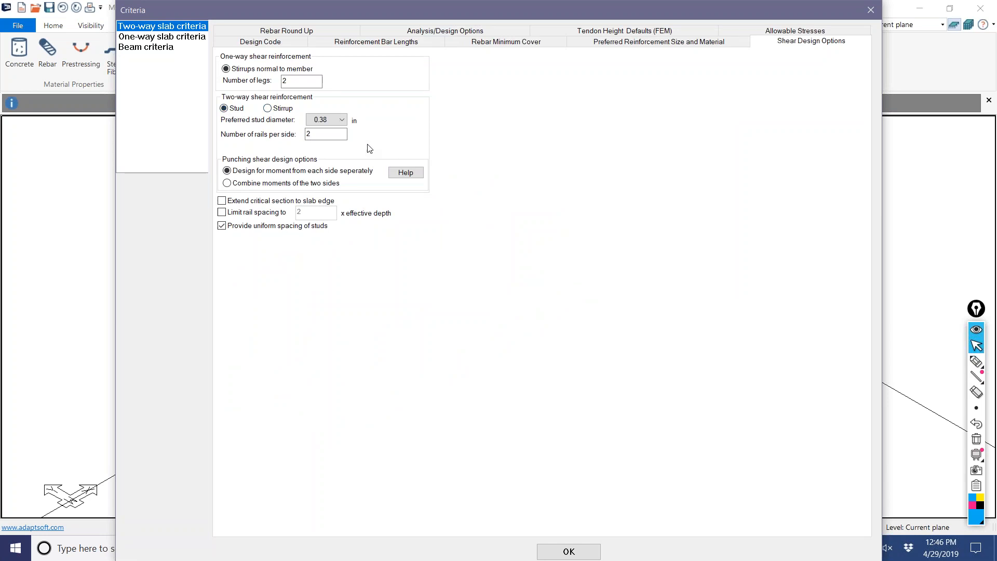
pyautogui.click(340, 120)
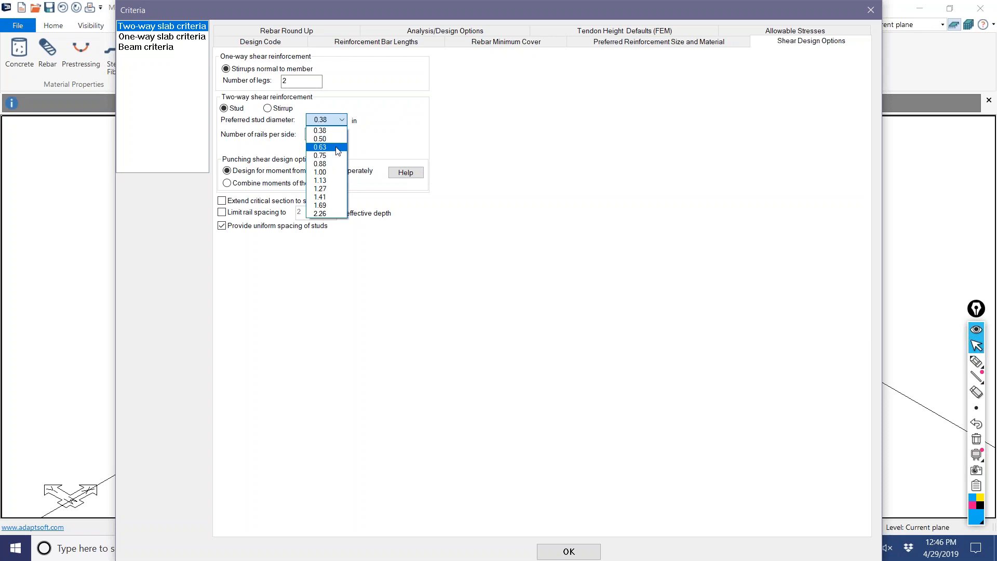
pyautogui.click(333, 140)
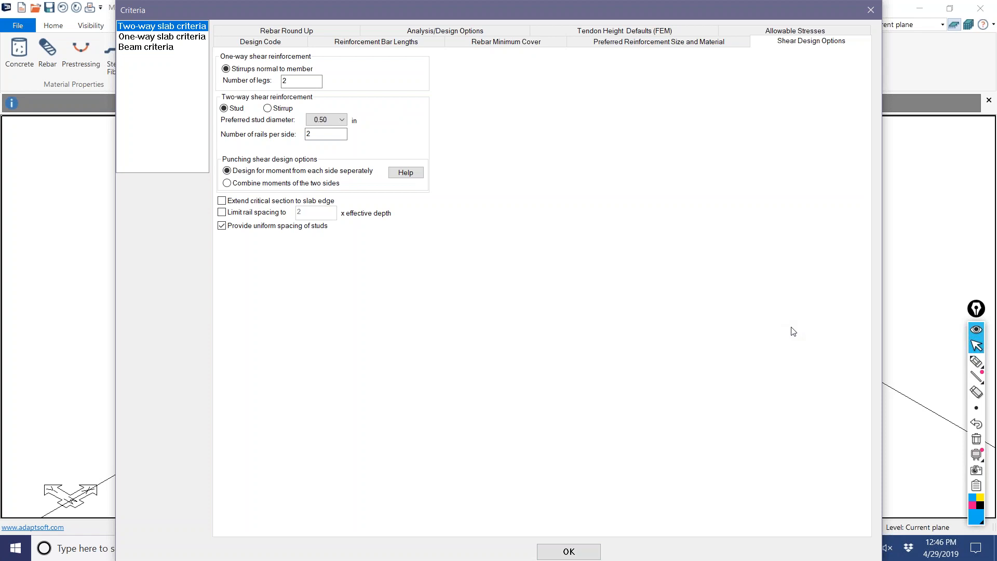
pyautogui.click(824, 348)
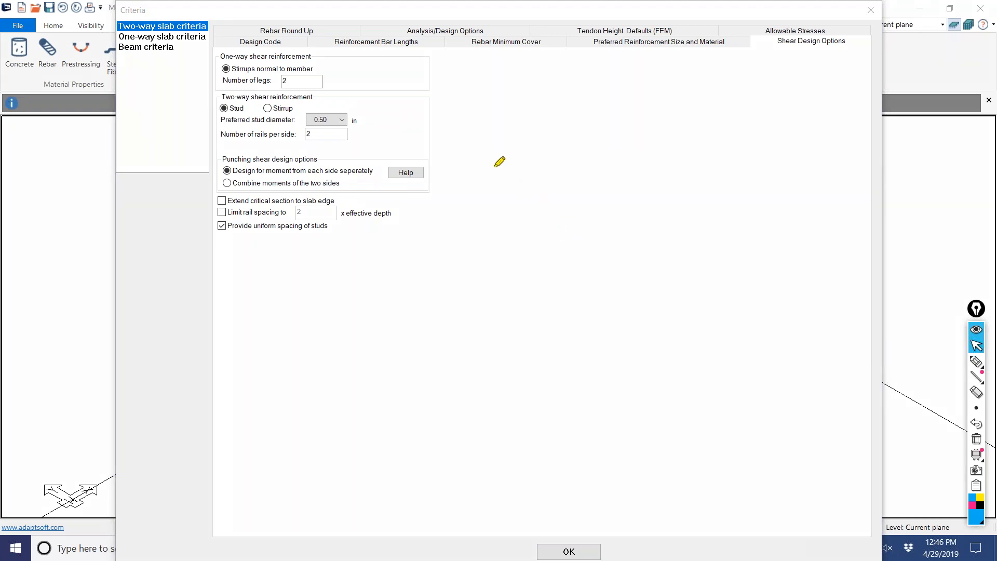
pyautogui.moveTo(493, 164)
pyautogui.mouseDown()
pyautogui.moveTo(668, 167)
pyautogui.moveTo(694, 304)
pyautogui.moveTo(469, 295)
pyautogui.moveTo(474, 158)
pyautogui.moveTo(491, 165)
pyautogui.mouseUp()
pyautogui.moveTo(668, 59); pyautogui.dragTo(668, 145)
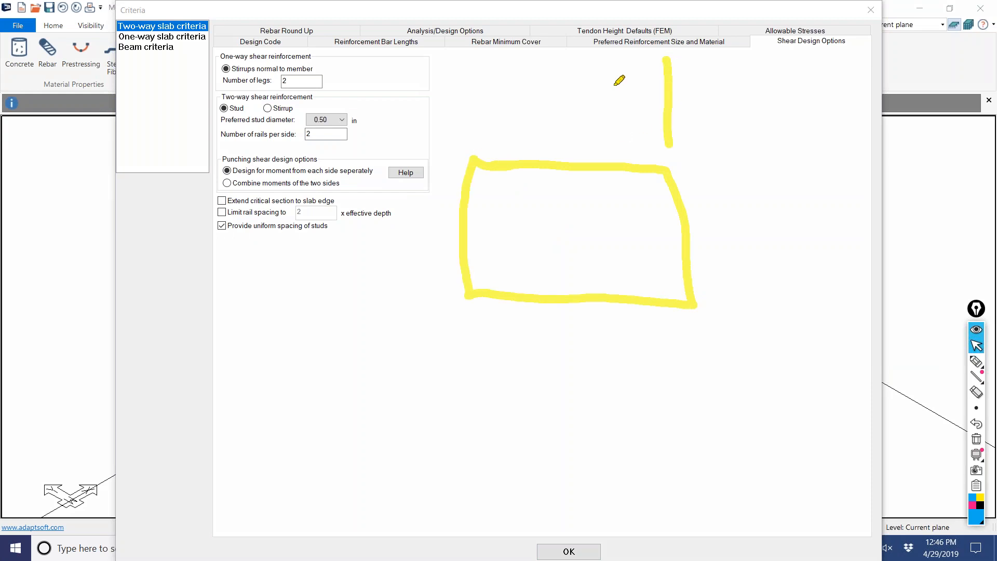
pyautogui.moveTo(605, 62); pyautogui.dragTo(609, 152)
pyautogui.moveTo(551, 62); pyautogui.dragTo(565, 134)
pyautogui.moveTo(491, 66); pyautogui.dragTo(481, 155)
pyautogui.moveTo(460, 122); pyautogui.dragTo(583, 123)
pyautogui.moveTo(568, 108); pyautogui.dragTo(563, 133)
pyautogui.moveTo(563, 126); pyautogui.dragTo(523, 144)
pyautogui.moveTo(518, 95)
pyautogui.mouseDown()
pyautogui.moveTo(506, 108)
pyautogui.moveTo(545, 89)
pyautogui.mouseUp()
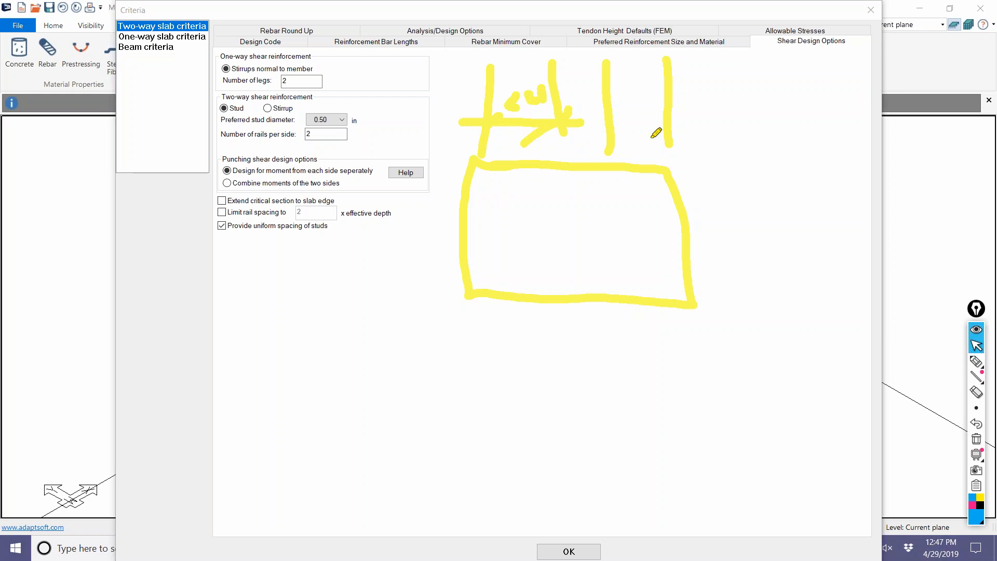
pyautogui.moveTo(698, 175); pyautogui.dragTo(794, 182)
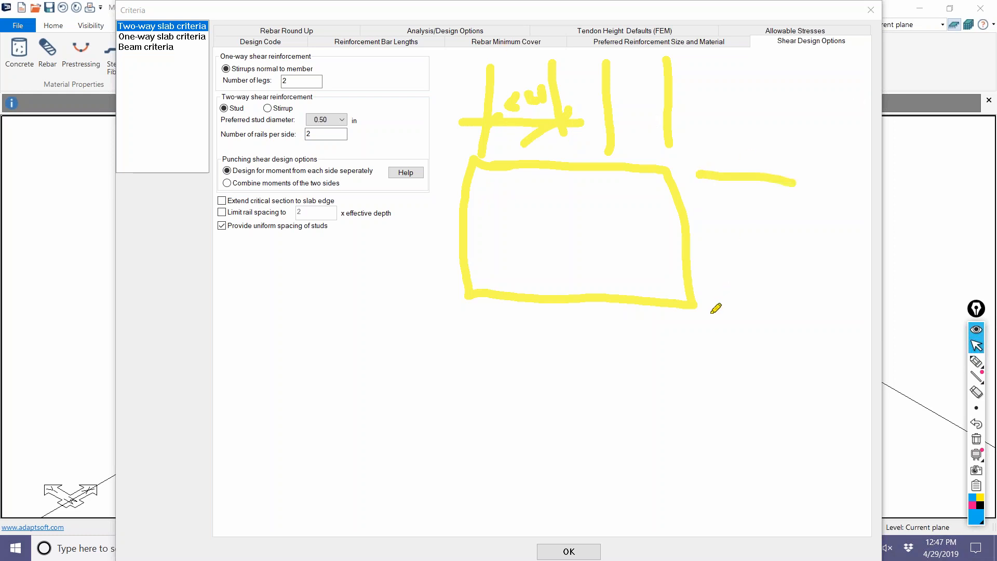
pyautogui.moveTo(711, 311); pyautogui.dragTo(854, 312)
pyautogui.moveTo(707, 242); pyautogui.dragTo(784, 239)
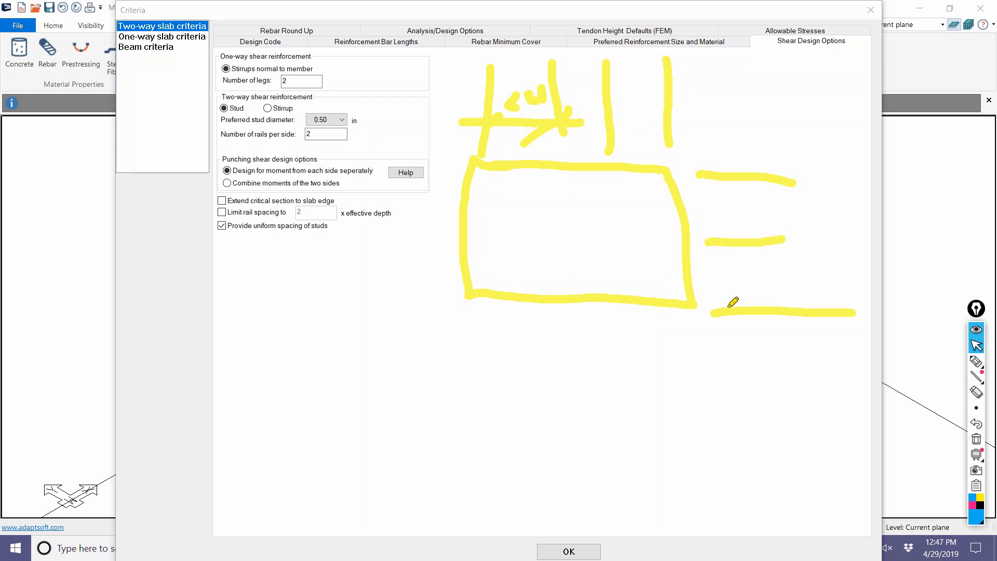
pyautogui.moveTo(296, 143)
pyautogui.mouseDown()
pyautogui.moveTo(334, 137)
pyautogui.moveTo(290, 128)
pyautogui.moveTo(298, 148)
pyautogui.mouseUp()
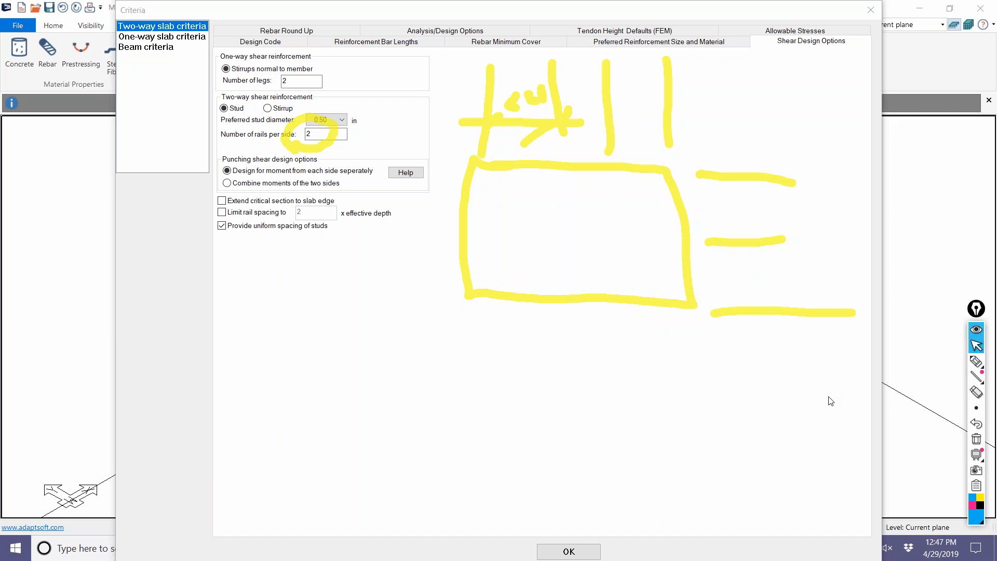
pyautogui.press('Escape')
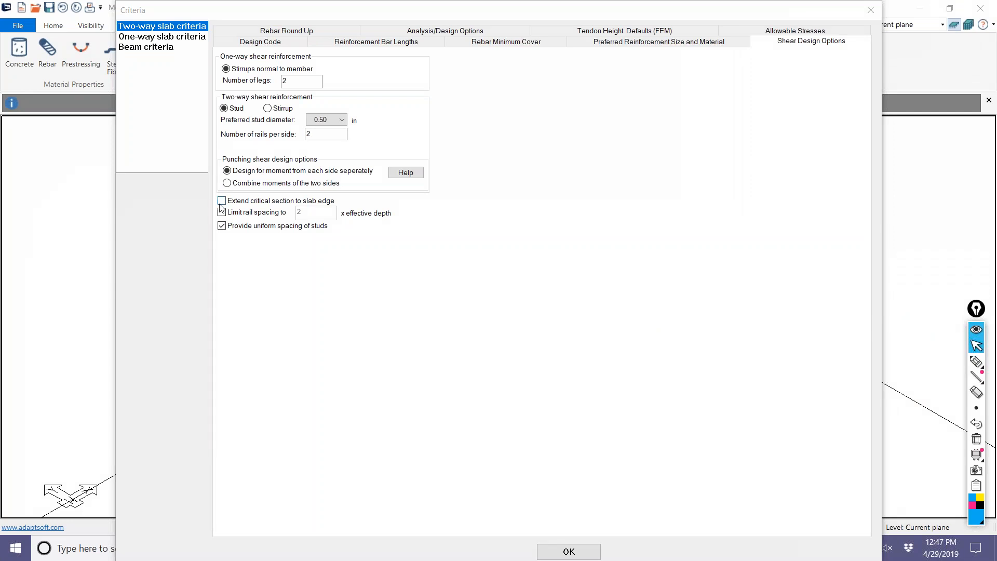
# Enable extending the critical section to the slab edge and limit rail spacing to 2 x effective depth
pyautogui.click(233, 215)
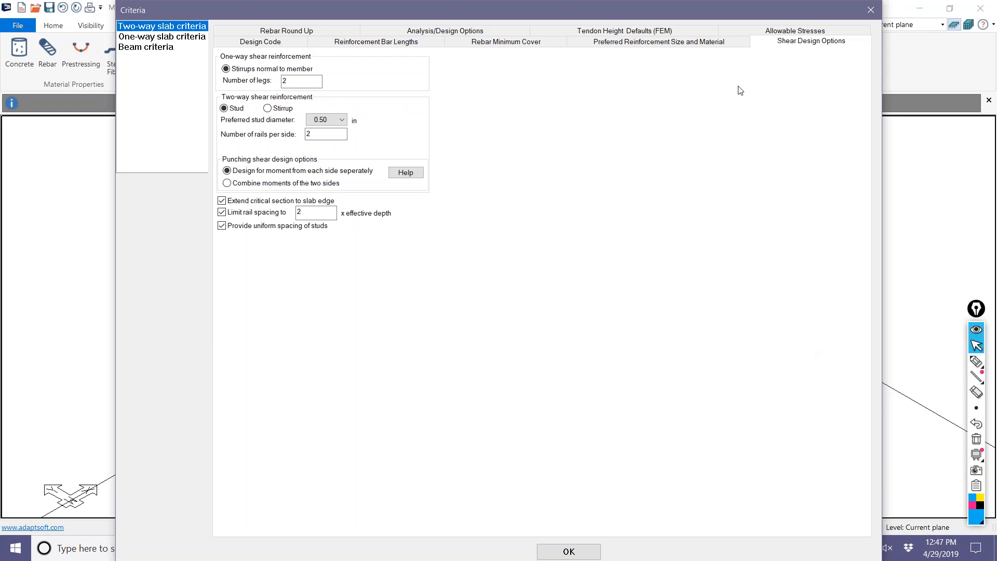
pyautogui.moveTo(745, 11); pyautogui.dragTo(365, 36)
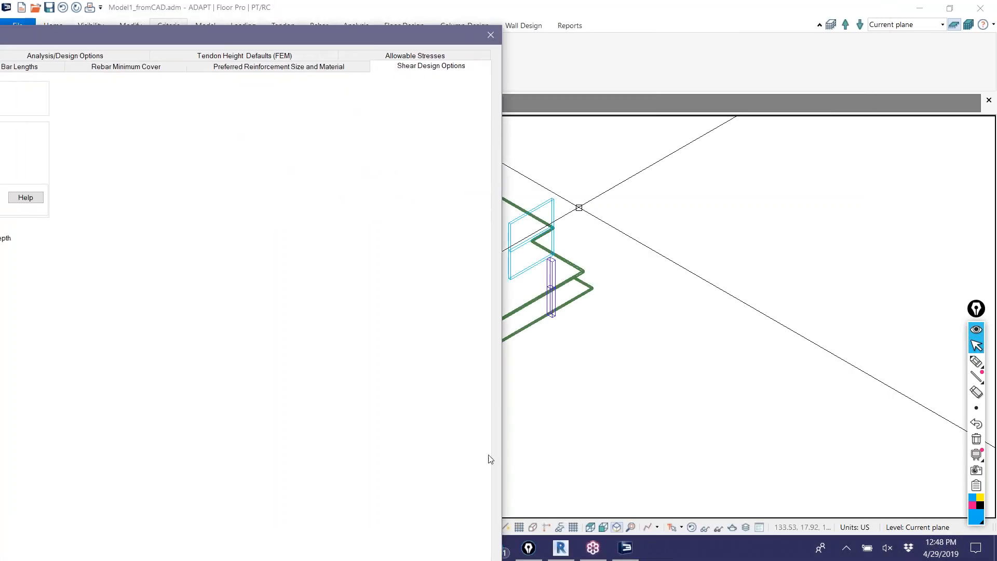
pyautogui.moveTo(303, 31); pyautogui.dragTo(720, 2)
pyautogui.click(976, 360)
pyautogui.moveTo(685, 235)
pyautogui.mouseDown()
pyautogui.moveTo(322, 278)
pyautogui.moveTo(343, 462)
pyautogui.mouseUp()
pyautogui.moveTo(362, 307)
pyautogui.mouseDown()
pyautogui.moveTo(485, 369)
pyautogui.moveTo(386, 295)
pyautogui.mouseUp()
pyautogui.moveTo(382, 261); pyautogui.dragTo(400, 320)
pyautogui.moveTo(401, 286); pyautogui.dragTo(373, 313)
pyautogui.moveTo(383, 263)
pyautogui.mouseDown()
pyautogui.moveTo(387, 285)
pyautogui.moveTo(447, 254)
pyautogui.mouseUp()
pyautogui.moveTo(374, 340); pyautogui.dragTo(379, 337)
pyautogui.moveTo(307, 348); pyautogui.dragTo(378, 337)
pyautogui.moveTo(310, 362)
pyautogui.mouseDown()
pyautogui.moveTo(325, 331)
pyautogui.moveTo(363, 358)
pyautogui.moveTo(364, 387)
pyautogui.moveTo(393, 412)
pyautogui.moveTo(395, 399)
pyautogui.mouseUp()
pyautogui.moveTo(460, 248); pyautogui.dragTo(457, 269)
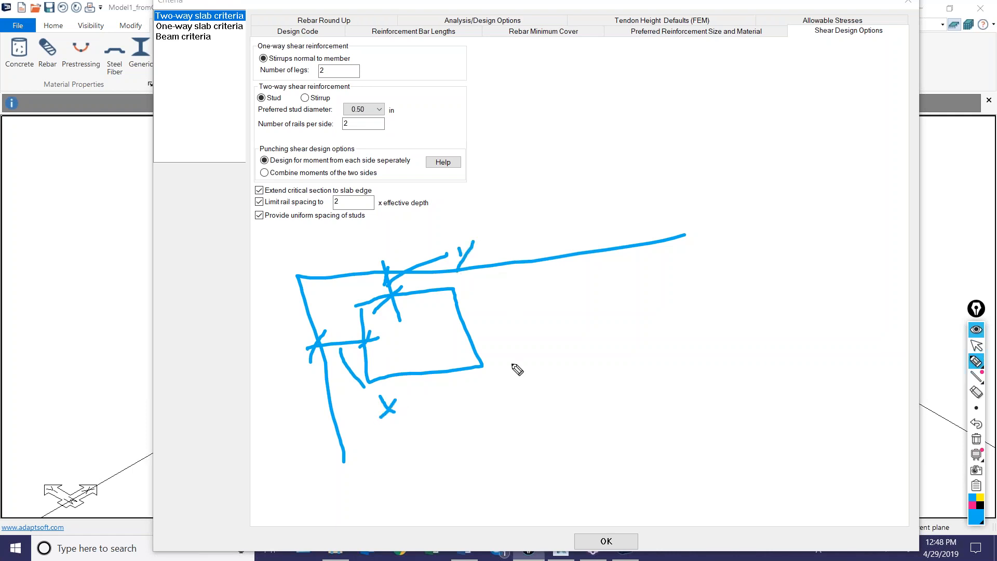
pyautogui.moveTo(512, 228)
pyautogui.mouseDown()
pyautogui.moveTo(499, 252)
pyautogui.moveTo(508, 277)
pyautogui.mouseUp()
pyautogui.moveTo(541, 241)
pyautogui.mouseDown()
pyautogui.moveTo(542, 255)
pyautogui.moveTo(527, 256)
pyautogui.moveTo(578, 251)
pyautogui.mouseUp()
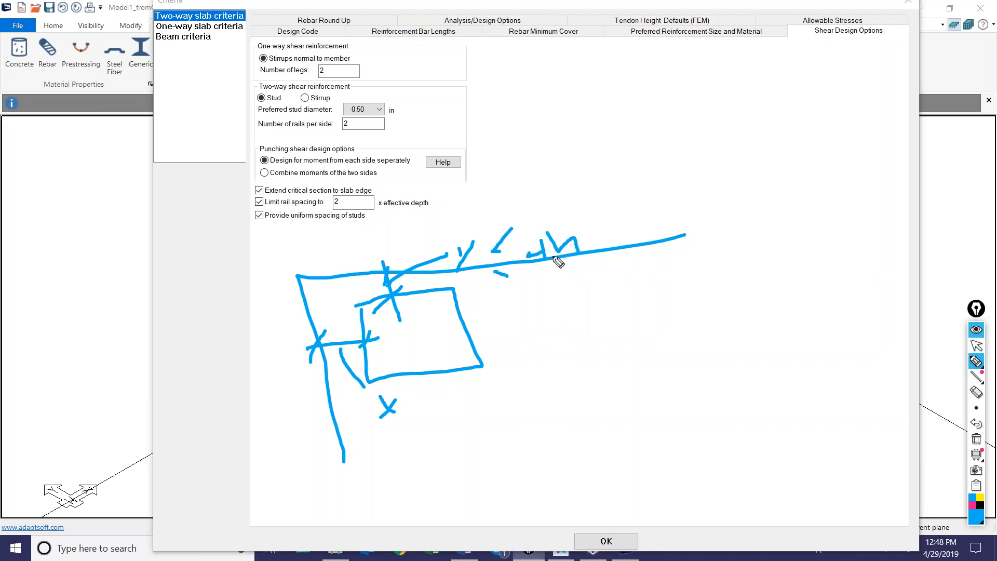
pyautogui.moveTo(576, 269)
pyautogui.mouseDown()
pyautogui.moveTo(542, 221)
pyautogui.moveTo(523, 263)
pyautogui.mouseUp()
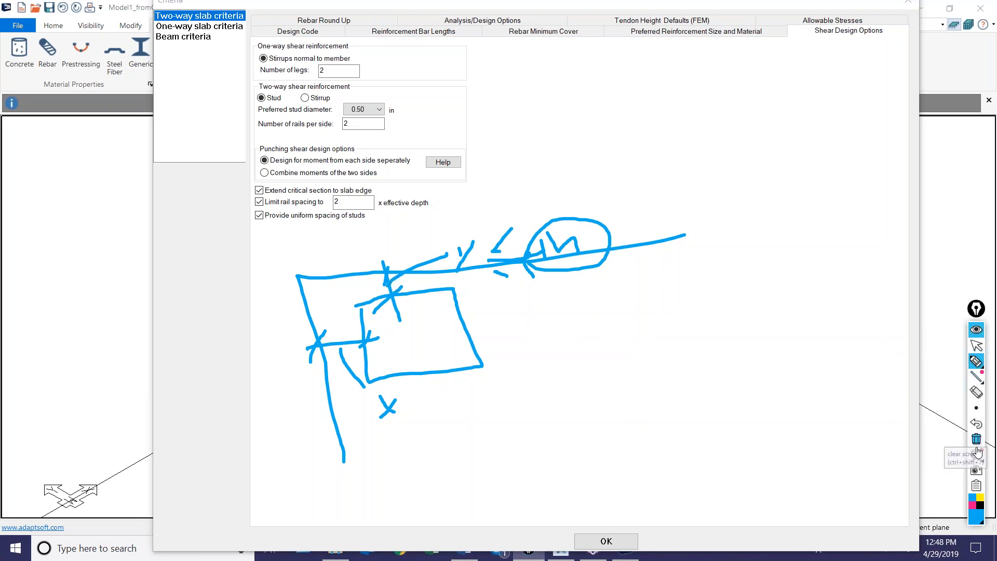
pyautogui.click(972, 505)
pyautogui.moveTo(362, 304); pyautogui.dragTo(590, 276)
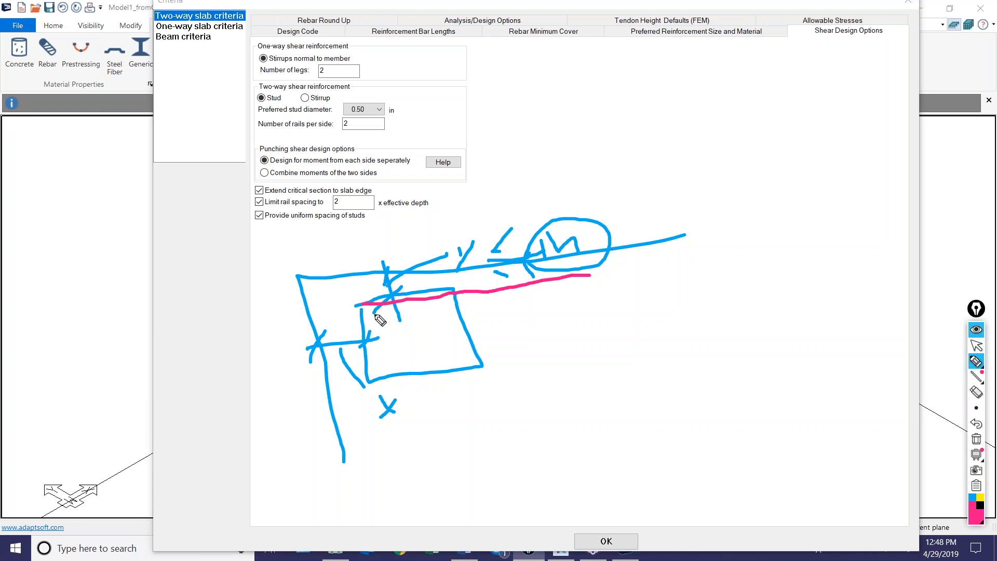
pyautogui.moveTo(362, 305); pyautogui.dragTo(396, 491)
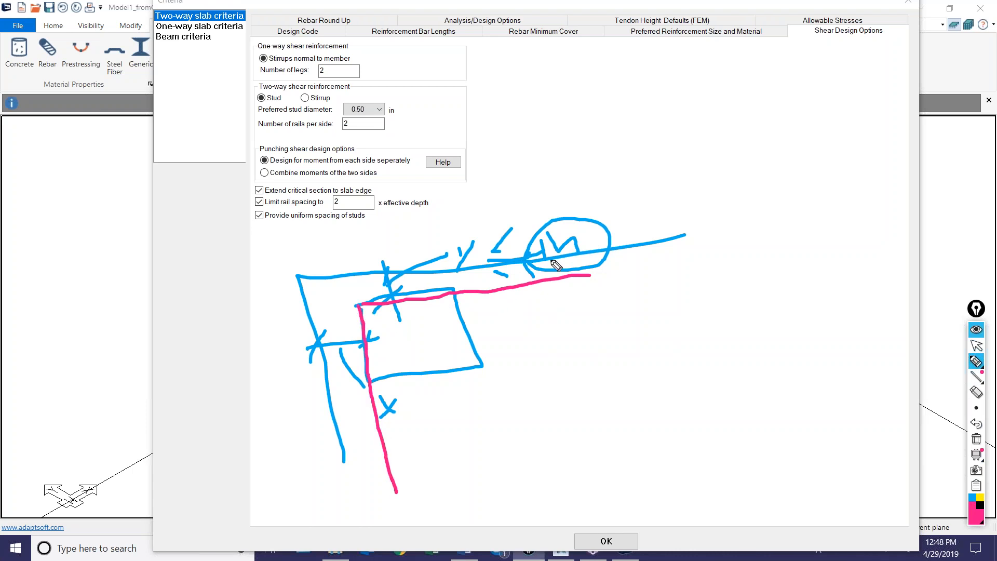
pyautogui.moveTo(570, 255); pyautogui.dragTo(533, 277)
pyautogui.moveTo(526, 261)
pyautogui.mouseDown()
pyautogui.moveTo(510, 284)
pyautogui.moveTo(407, 285)
pyautogui.mouseUp()
pyautogui.moveTo(361, 442); pyautogui.dragTo(359, 457)
pyautogui.moveTo(366, 395); pyautogui.dragTo(343, 413)
pyautogui.click(349, 379)
pyautogui.moveTo(343, 334)
pyautogui.mouseDown()
pyautogui.moveTo(328, 347)
pyautogui.moveTo(325, 327)
pyautogui.mouseUp()
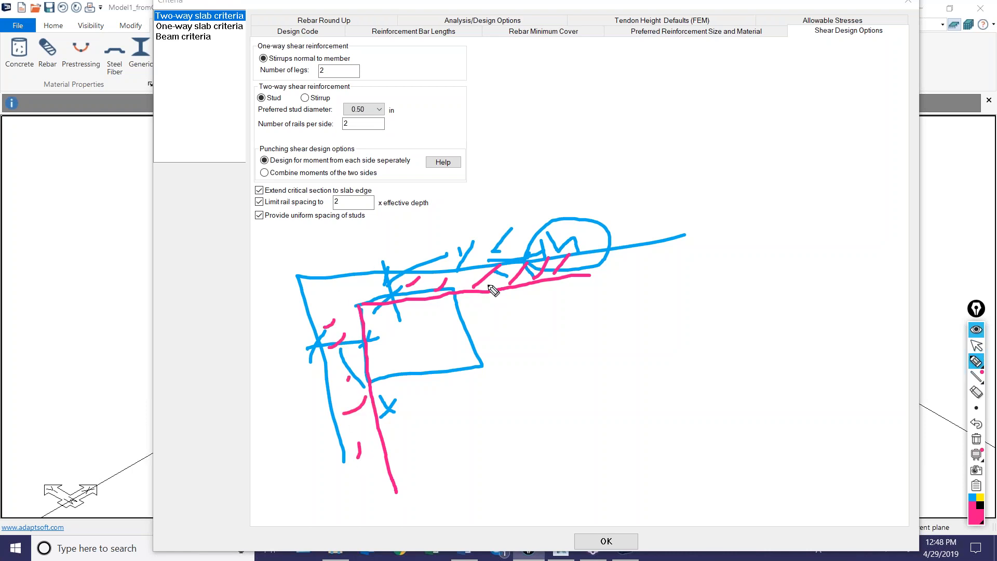
pyautogui.moveTo(492, 293)
pyautogui.mouseDown()
pyautogui.moveTo(528, 392)
pyautogui.moveTo(370, 418)
pyautogui.mouseUp()
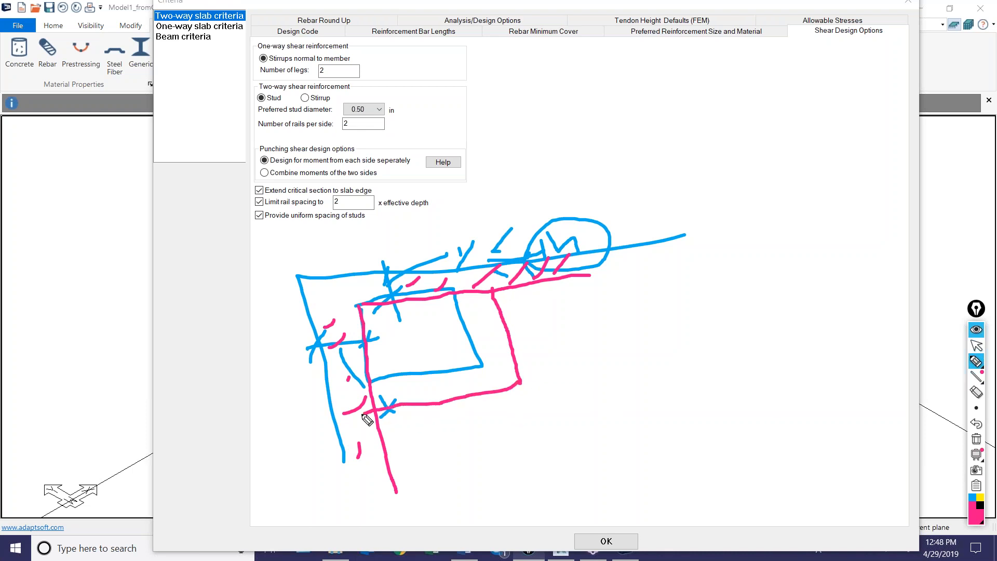
pyautogui.moveTo(523, 283)
pyautogui.mouseDown()
pyautogui.moveTo(552, 363)
pyautogui.moveTo(367, 434)
pyautogui.mouseUp()
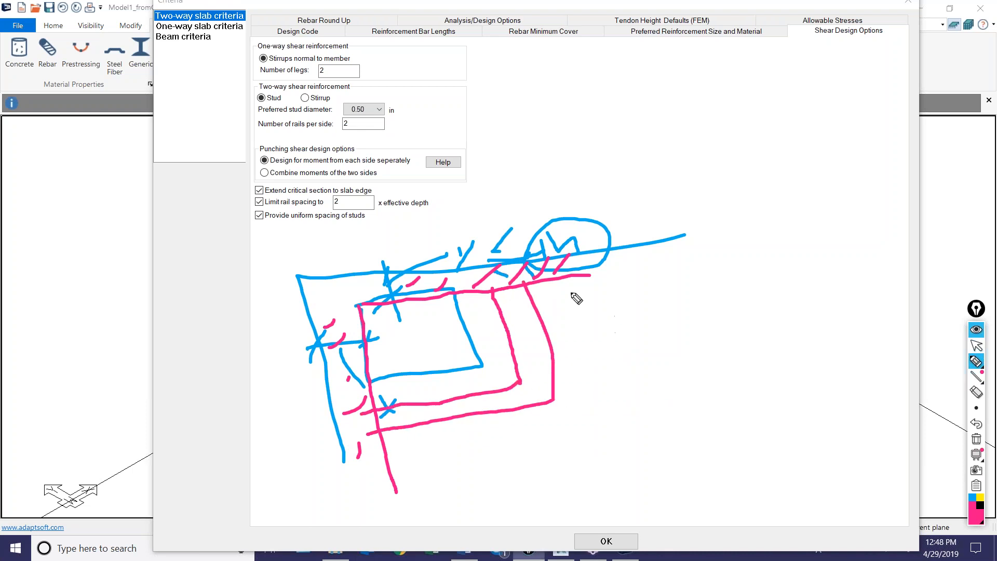
pyautogui.moveTo(570, 282); pyautogui.dragTo(383, 461)
pyautogui.moveTo(494, 290); pyautogui.dragTo(491, 265)
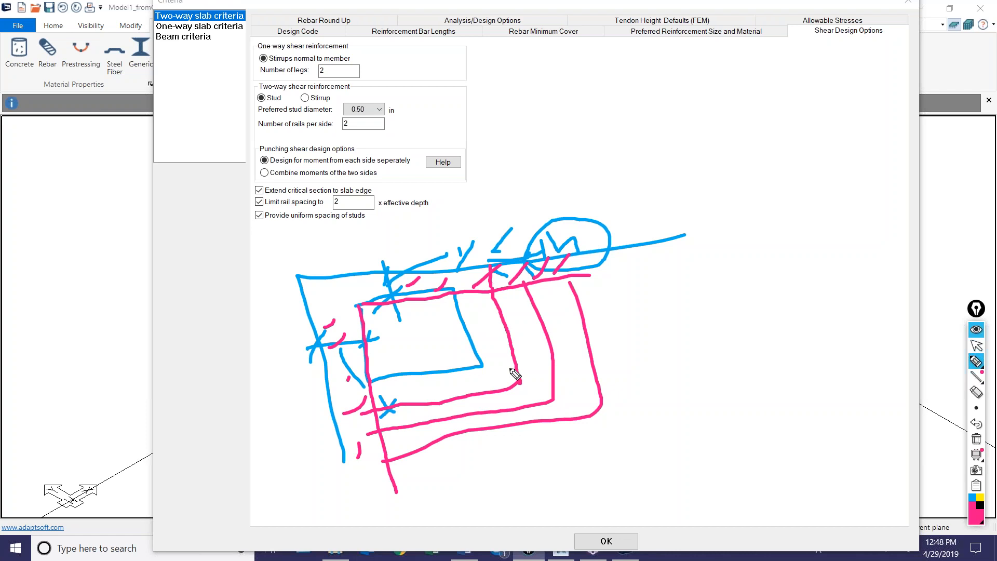
pyautogui.moveTo(376, 408); pyautogui.dragTo(337, 414)
pyautogui.moveTo(291, 275); pyautogui.dragTo(632, 257)
pyautogui.moveTo(297, 279); pyautogui.dragTo(313, 434)
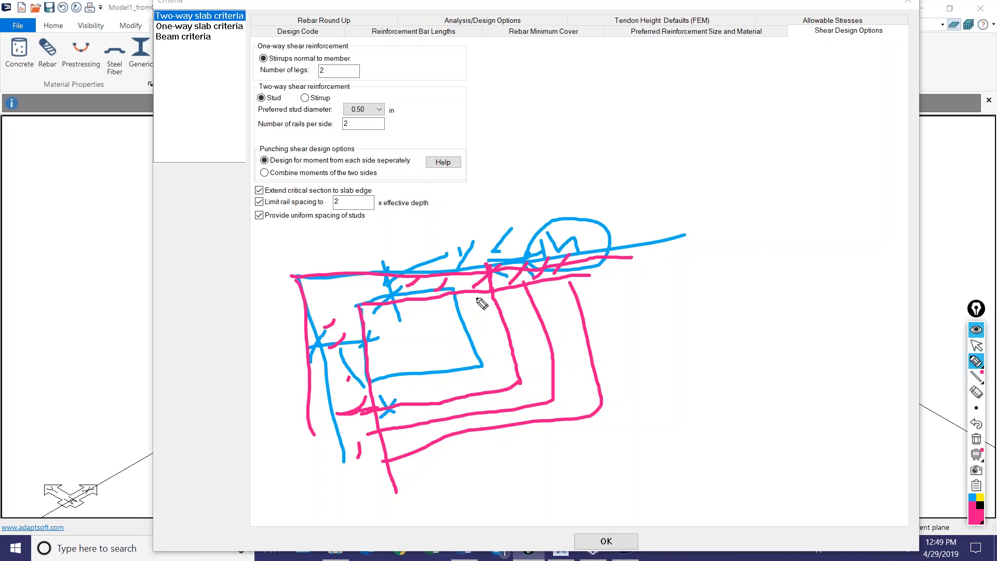
pyautogui.moveTo(486, 261); pyautogui.dragTo(493, 296)
pyautogui.moveTo(376, 410); pyautogui.dragTo(333, 416)
pyautogui.moveTo(374, 309)
pyautogui.mouseDown()
pyautogui.moveTo(570, 294)
pyautogui.moveTo(614, 279)
pyautogui.mouseUp()
pyautogui.moveTo(365, 335); pyautogui.dragTo(389, 456)
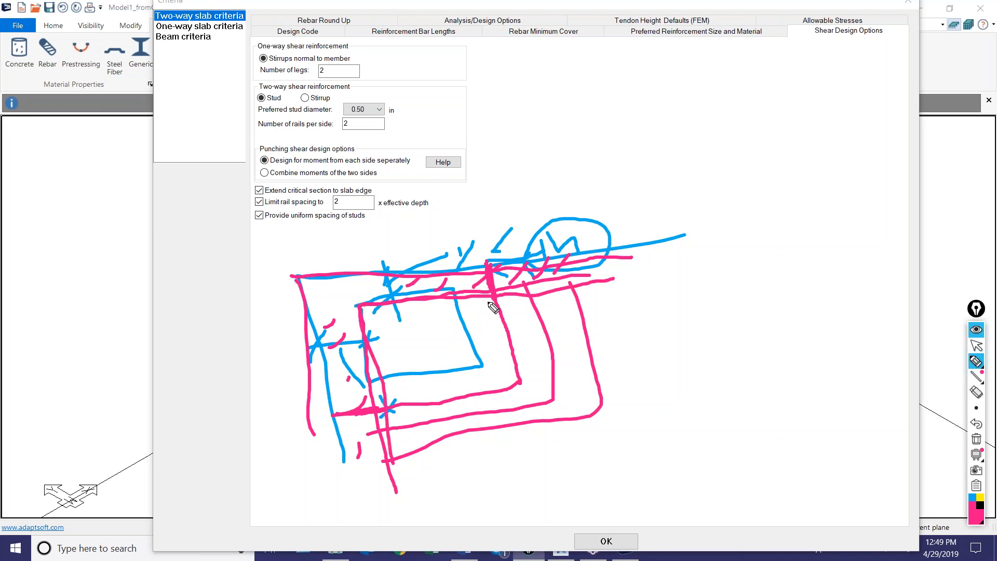
pyautogui.moveTo(482, 252); pyautogui.dragTo(485, 272)
pyautogui.click(976, 441)
pyautogui.click(976, 345)
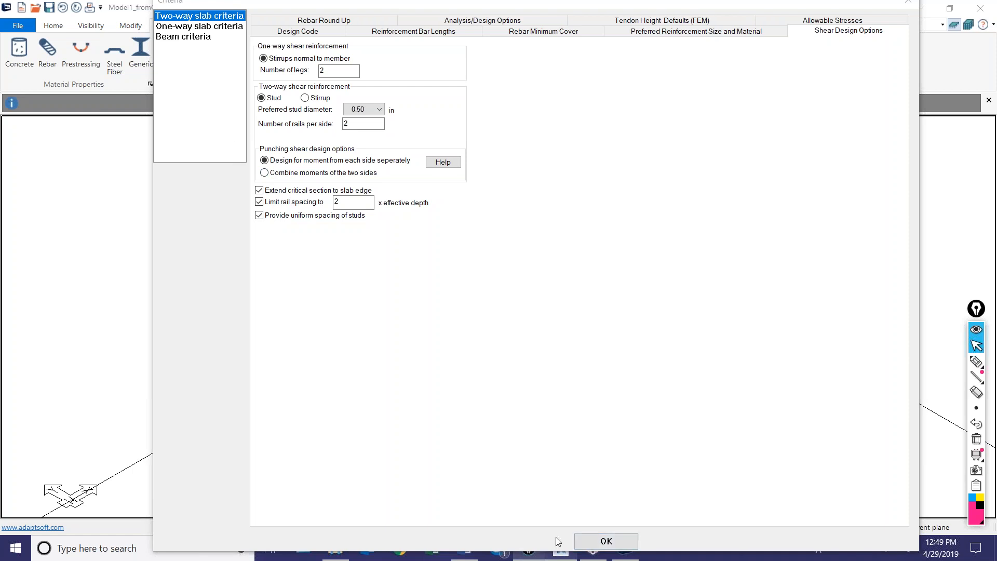
# Accept the shear design options and close the design criteria
pyautogui.click(605, 540)
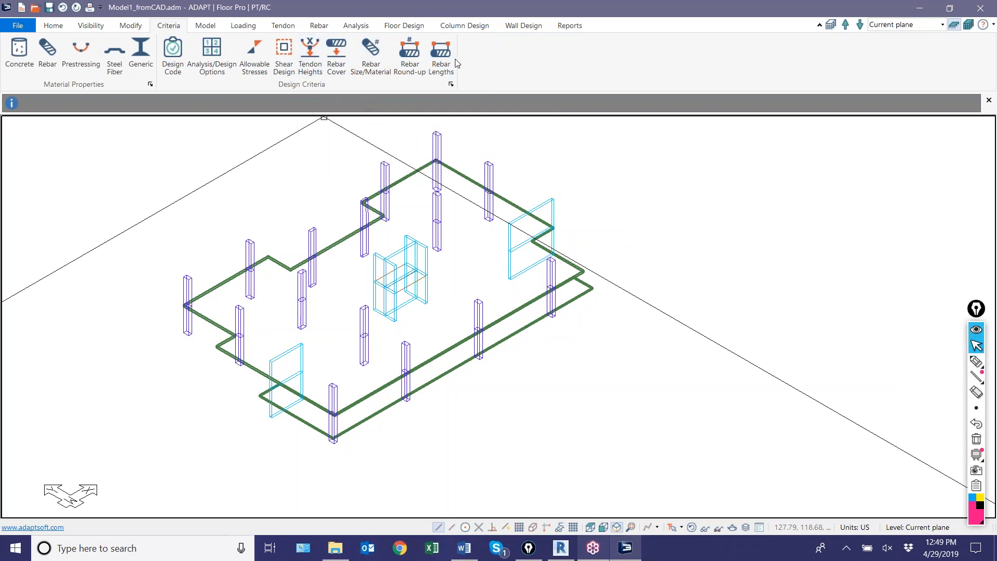
pyautogui.scroll(1, 364, 259)
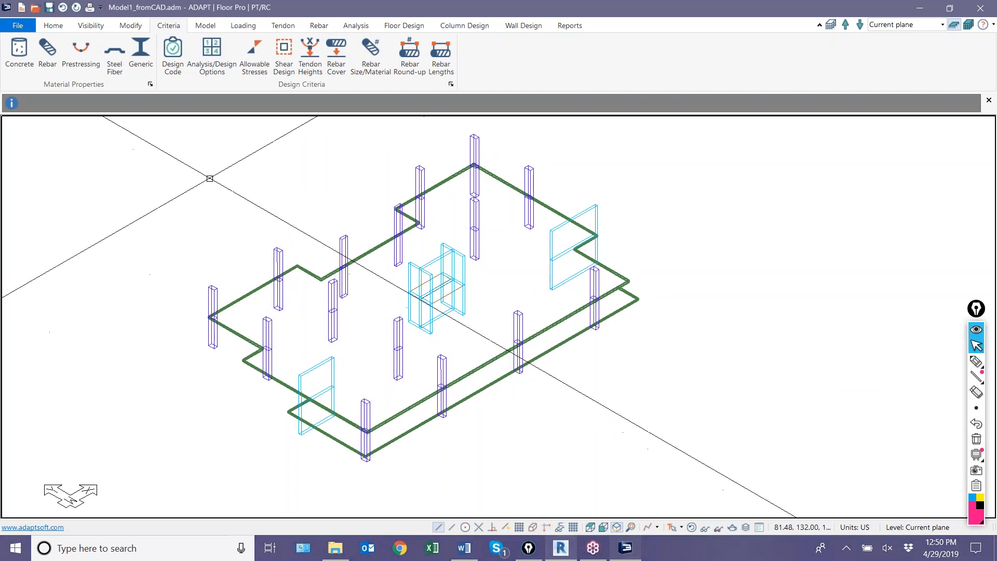
pyautogui.moveTo(319, 199); pyautogui.dragTo(348, 203, button='middle')
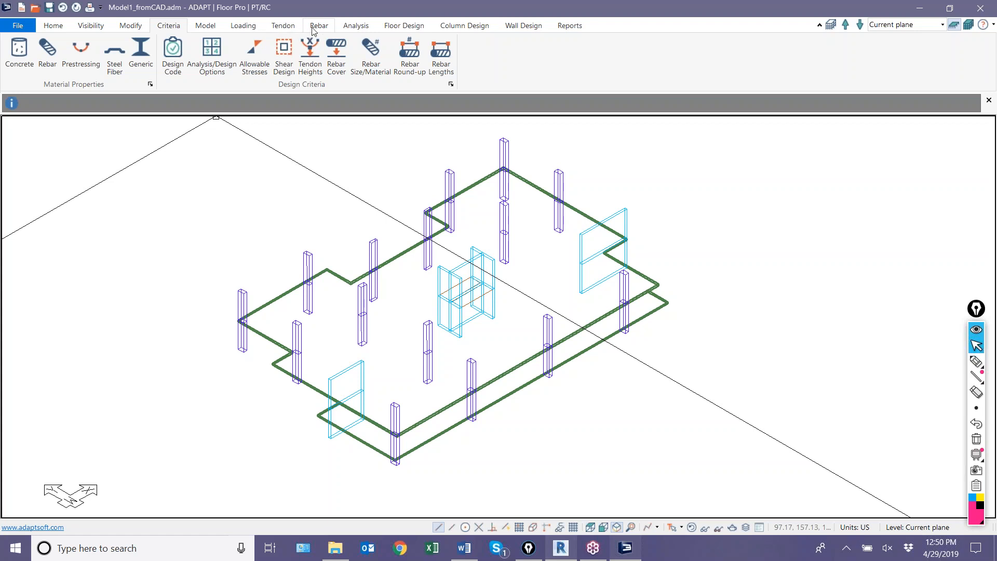
# Examine the automatic mesh generation settings with the Advanced meshing method, then cancel without meshing
pyautogui.click(348, 30)
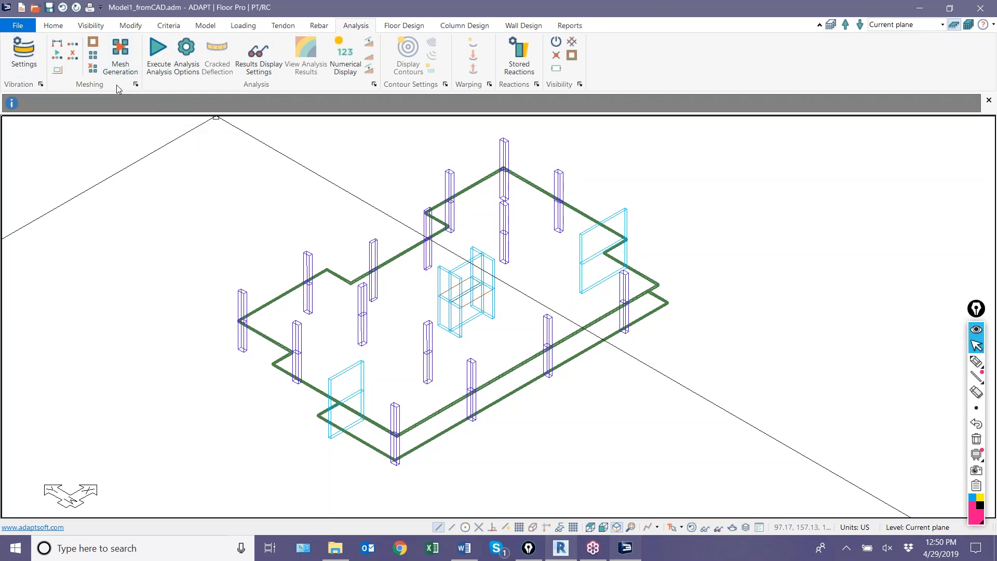
pyautogui.click(120, 59)
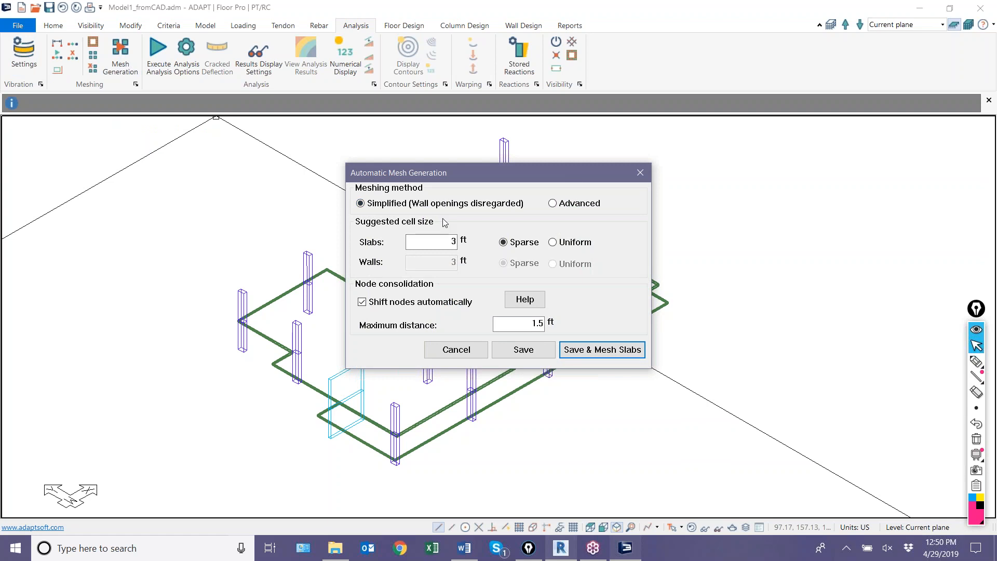
pyautogui.click(552, 203)
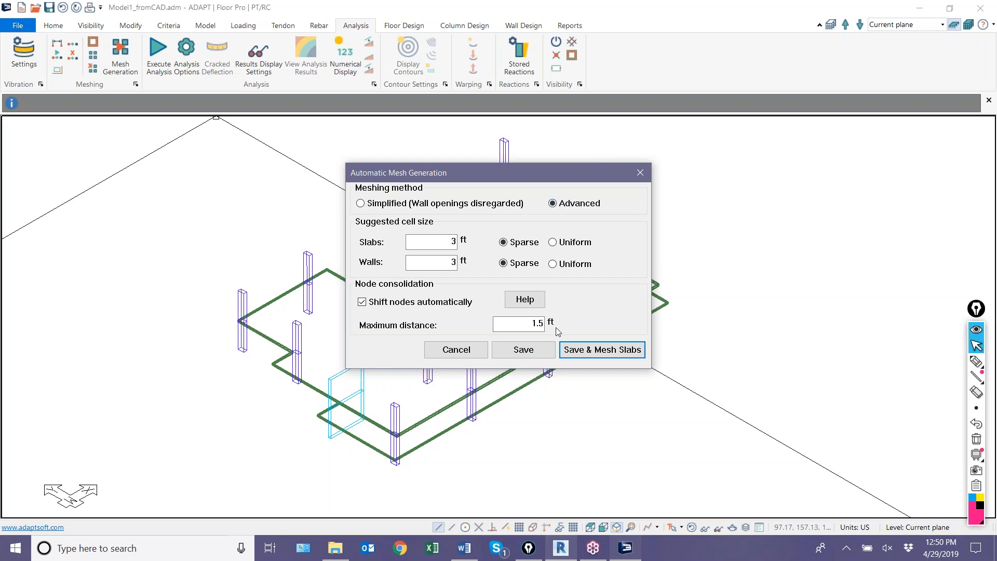
pyautogui.click(456, 349)
# Examine the location and openings properties of the lower wall near the slab's front corner, then close them
pyautogui.scroll(5, 355, 420)
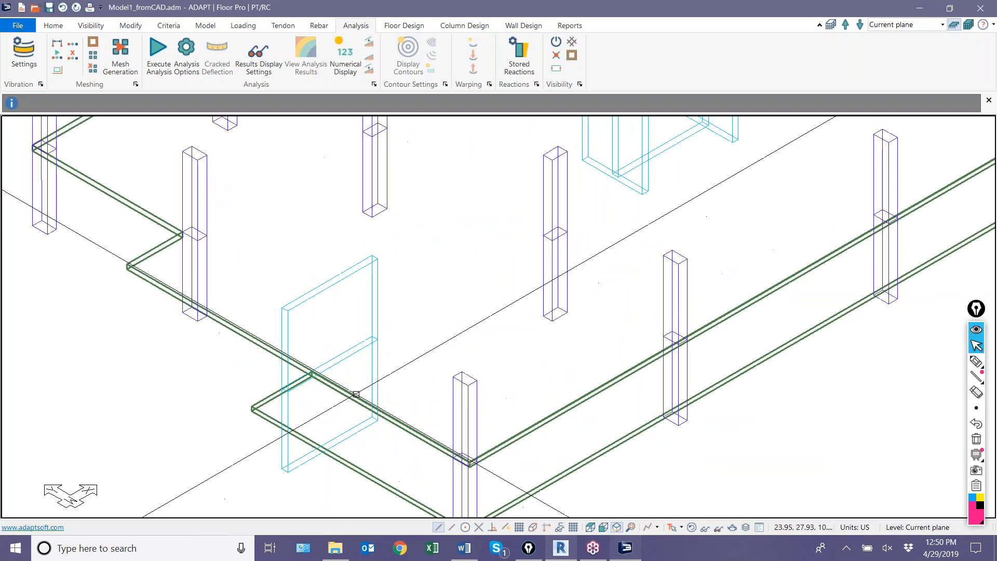
pyautogui.doubleClick(376, 374)
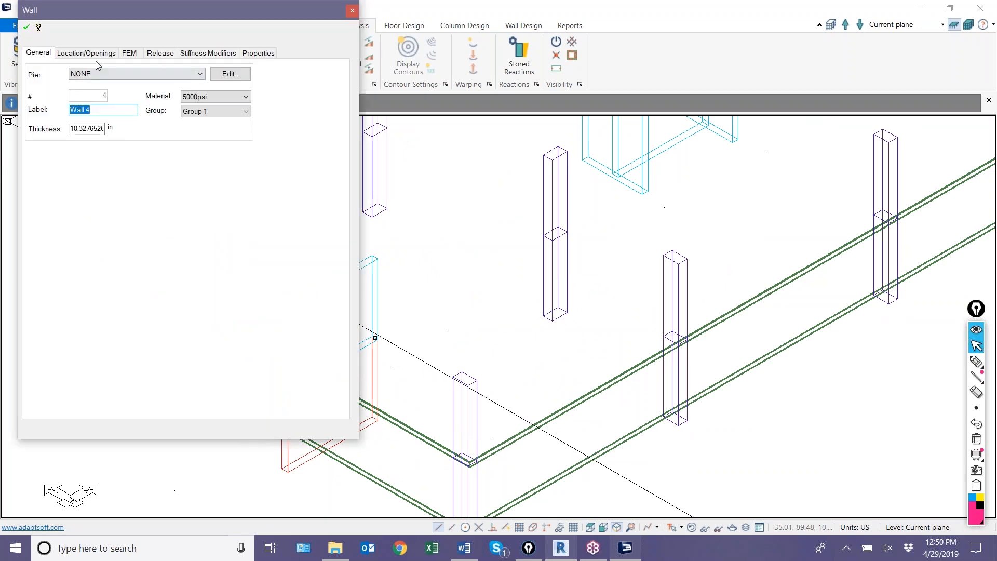
pyautogui.click(95, 56)
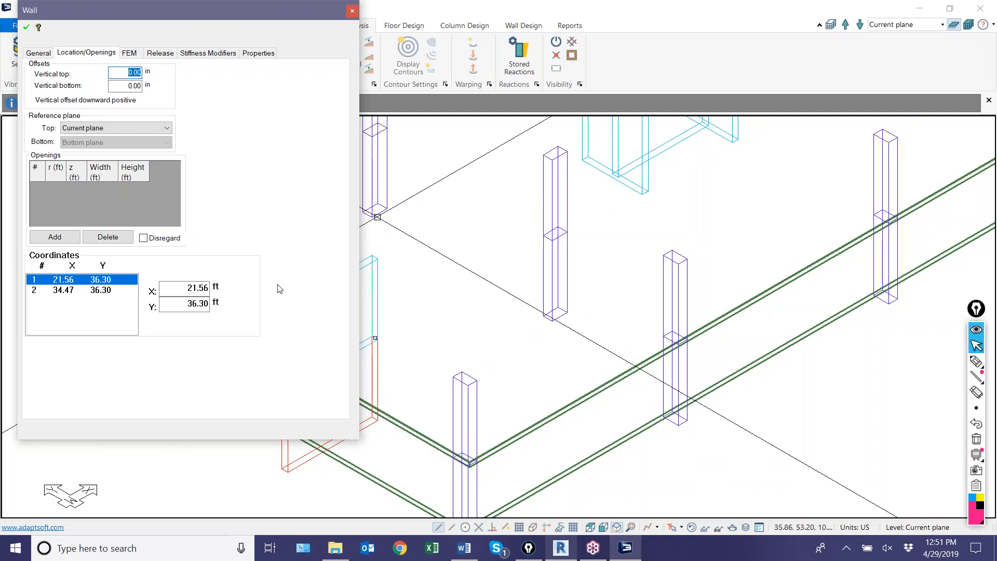
pyautogui.click(352, 10)
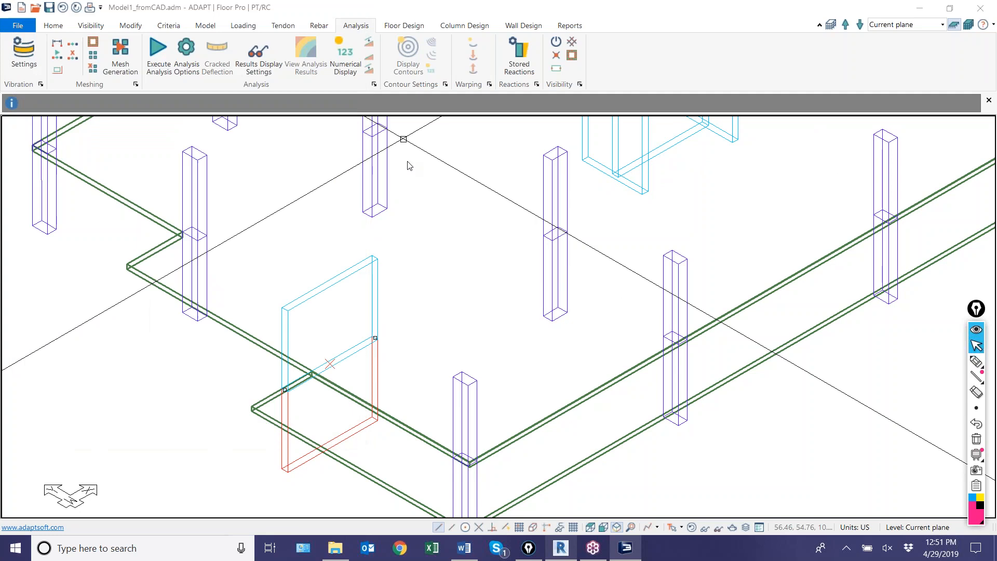
# Generate the finite element mesh for the slab with the current automatic meshing settings
pyautogui.scroll(-3, 447, 241)
pyautogui.click(120, 56)
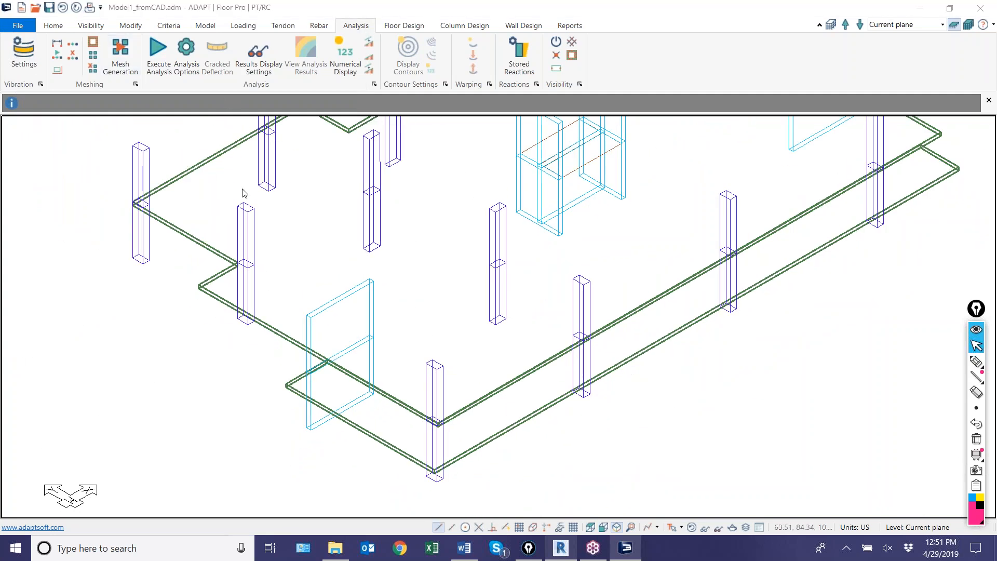
pyautogui.click(602, 349)
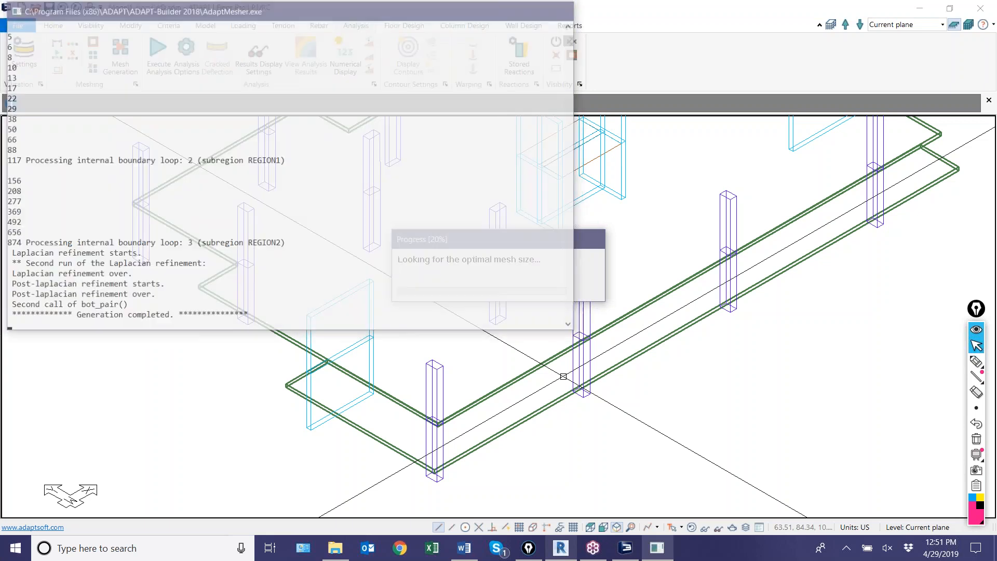
pyautogui.scroll(-3, 519, 415)
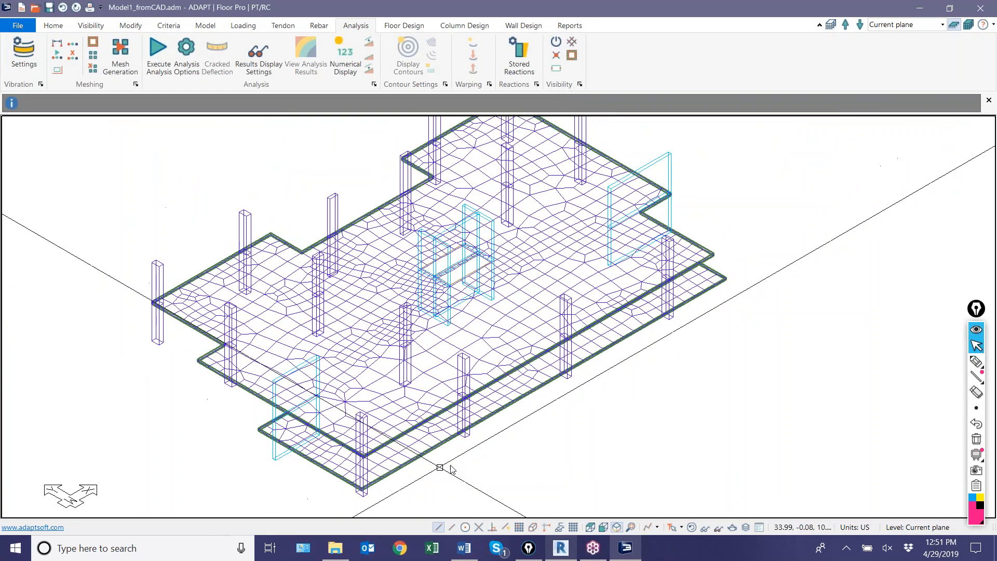
pyautogui.scroll(-2, 451, 472)
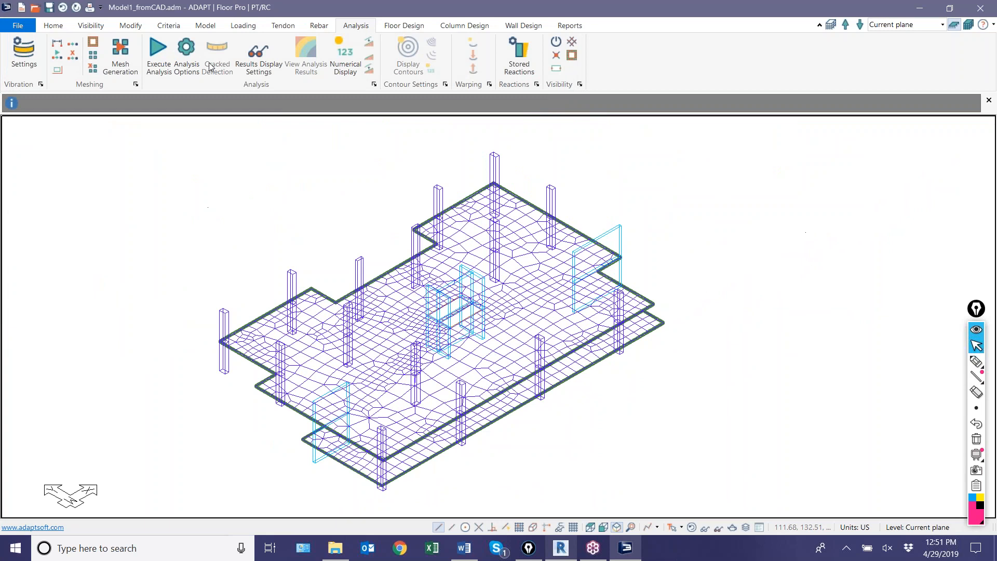
# Run the analysis for all nine load combinations with Uncracked stiffness and accept the completed solution
pyautogui.click(157, 59)
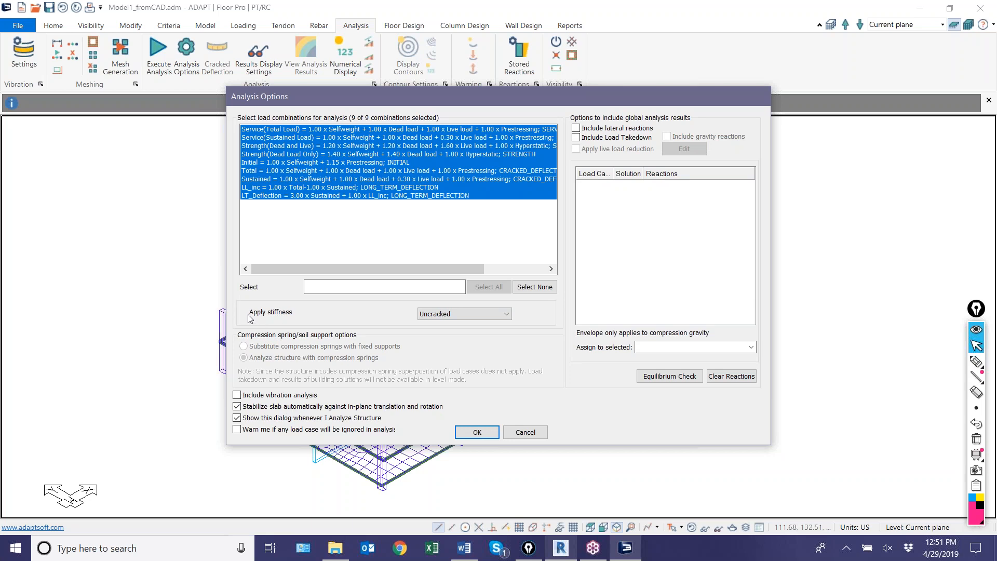
pyautogui.click(432, 318)
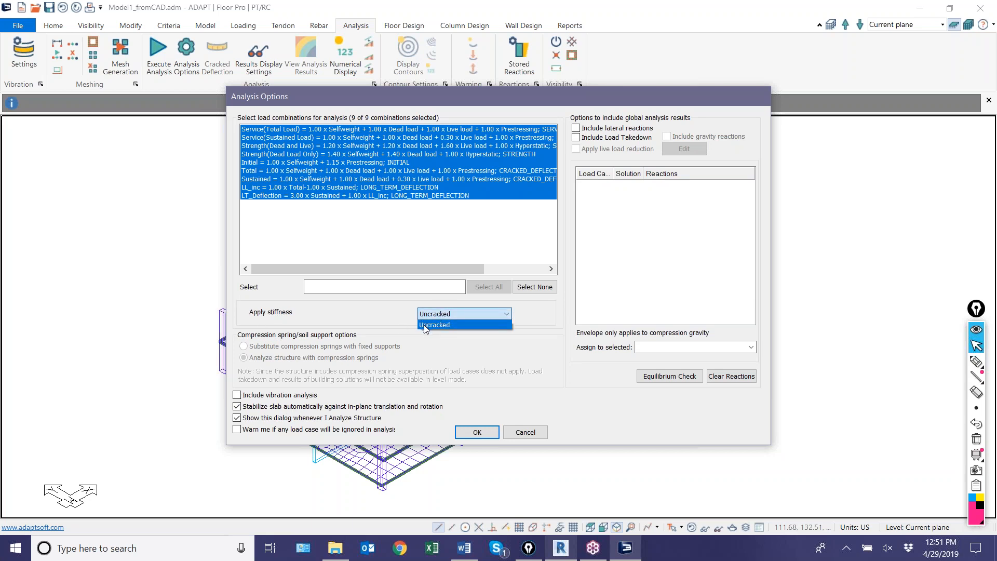
pyautogui.click(425, 325)
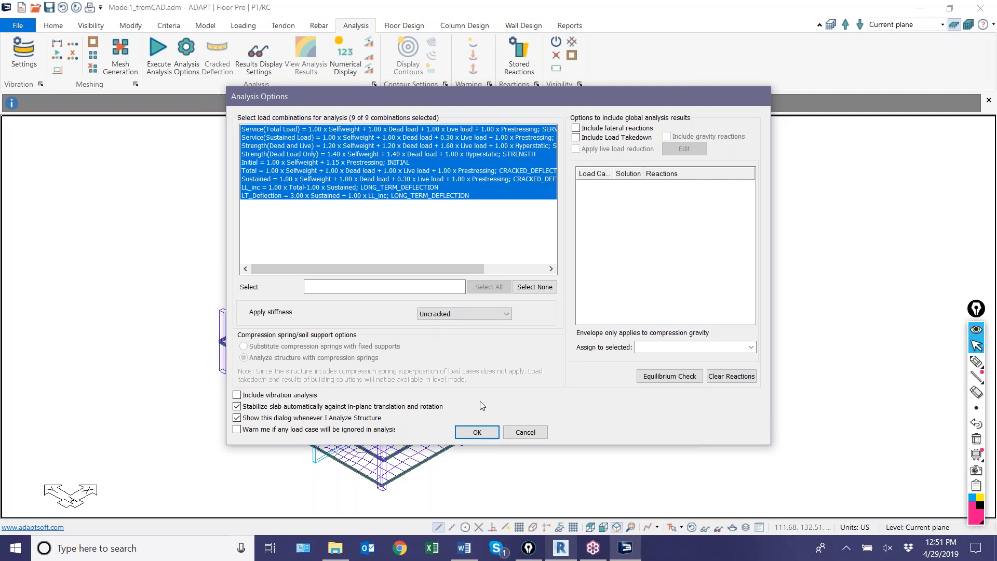
pyautogui.click(477, 433)
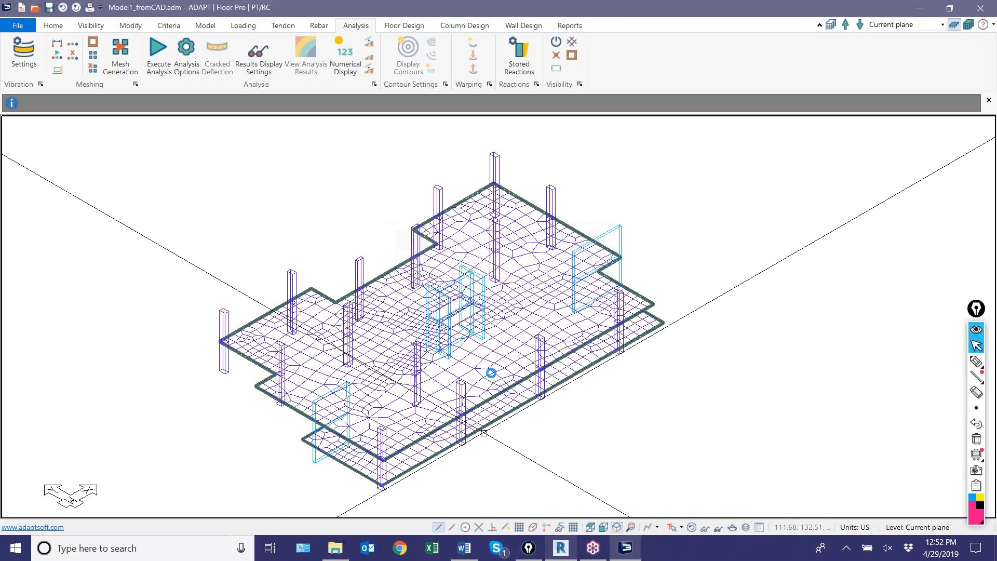
pyautogui.click(469, 301)
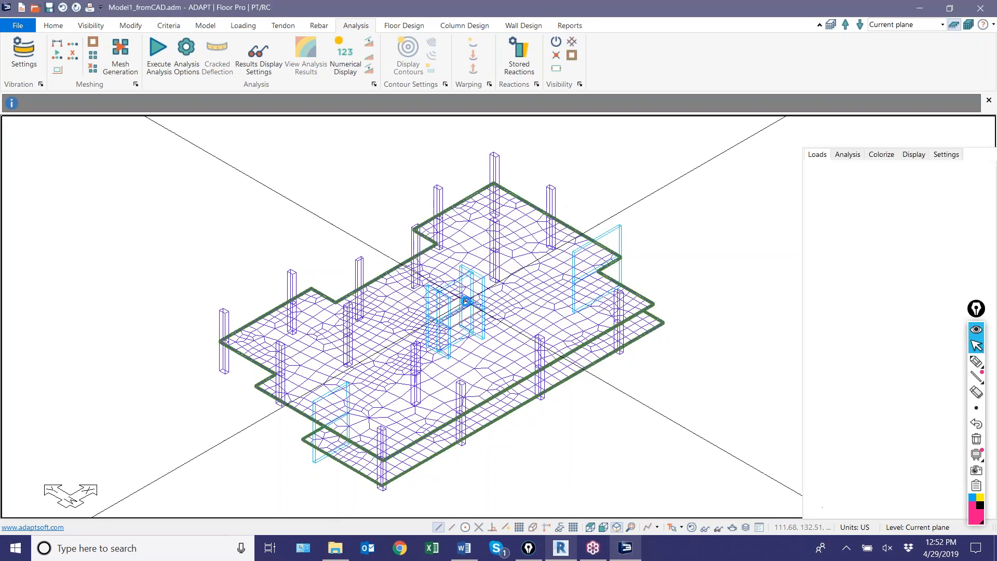
# Show the slab in top view and restore the default display settings to hide the finite element mesh
pyautogui.click(590, 529)
pyautogui.scroll(-3, 446, 156)
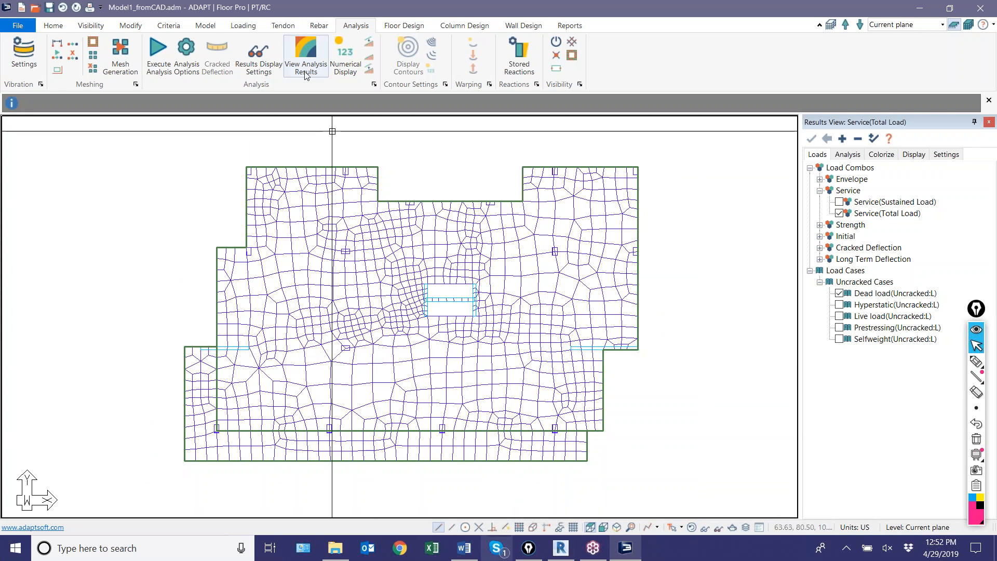
pyautogui.moveTo(402, 196); pyautogui.dragTo(405, 192, button='middle')
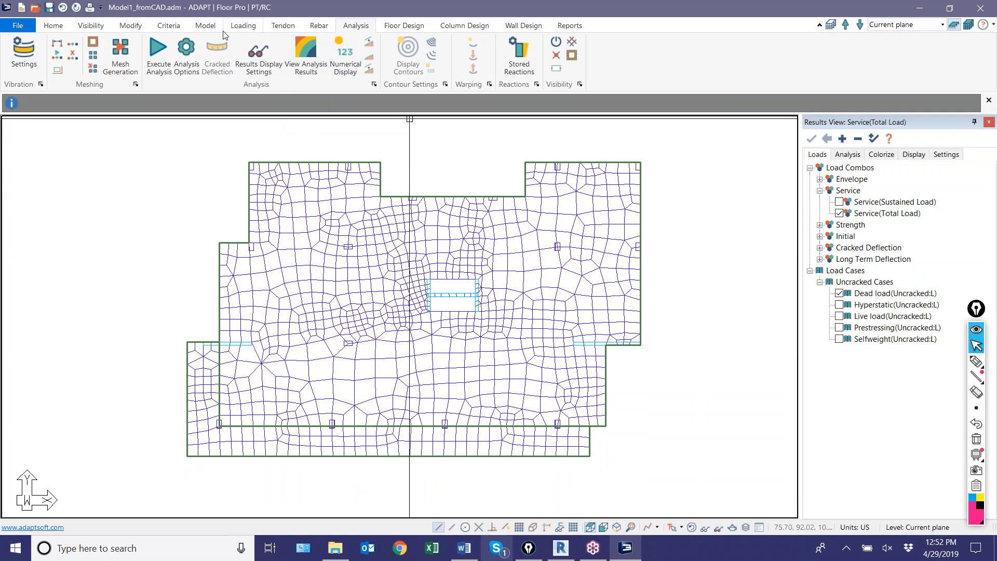
pyautogui.click(206, 28)
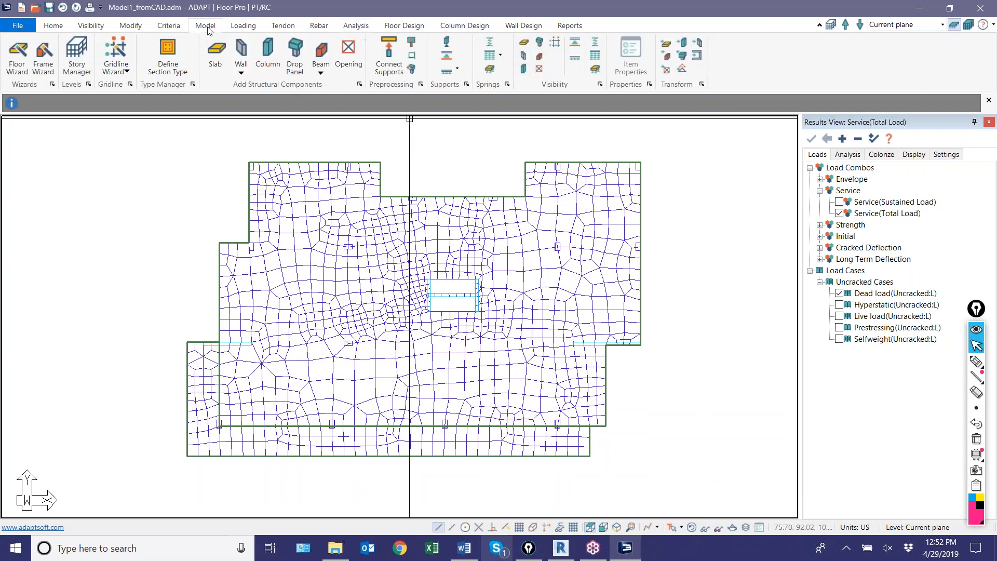
pyautogui.click(363, 29)
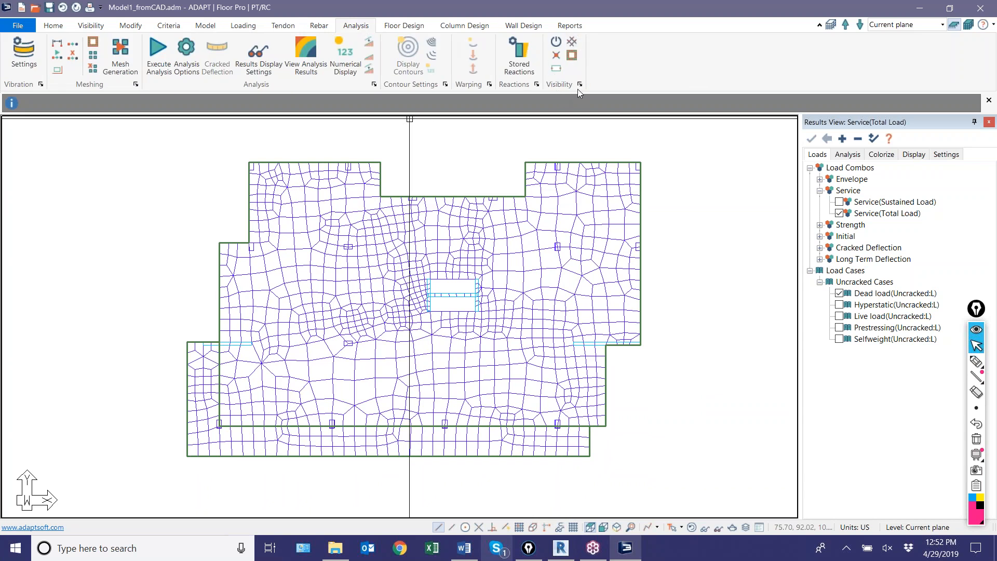
pyautogui.click(572, 41)
pyautogui.click(571, 42)
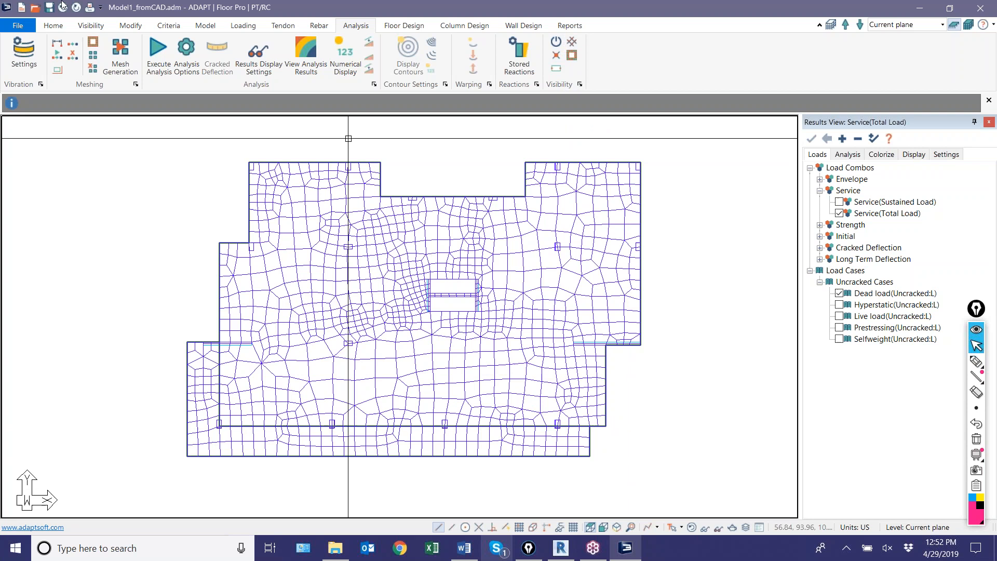
pyautogui.click(99, 27)
pyautogui.click(192, 52)
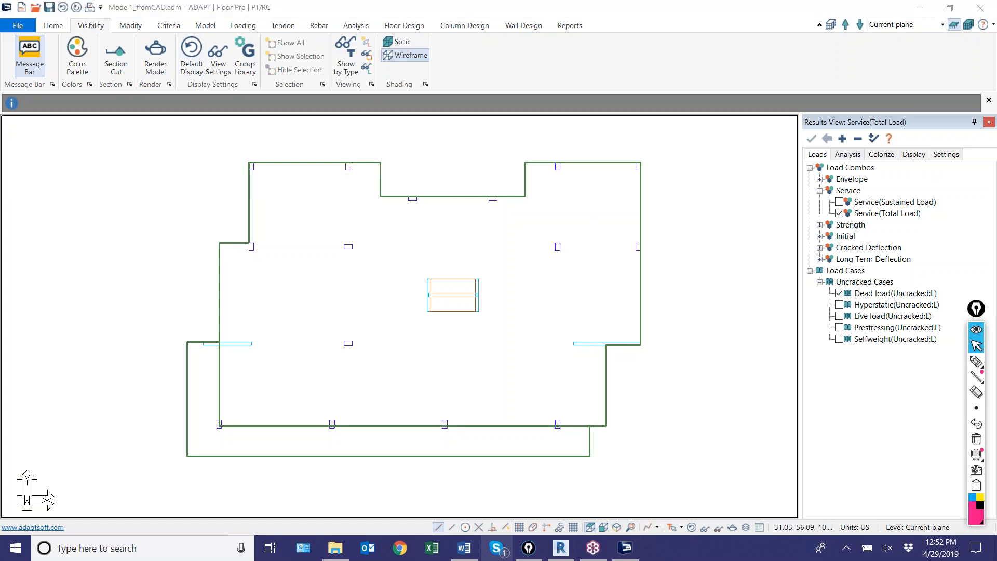
pyautogui.moveTo(315, 293); pyautogui.dragTo(400, 283, button='middle')
pyautogui.scroll(1, 404, 272)
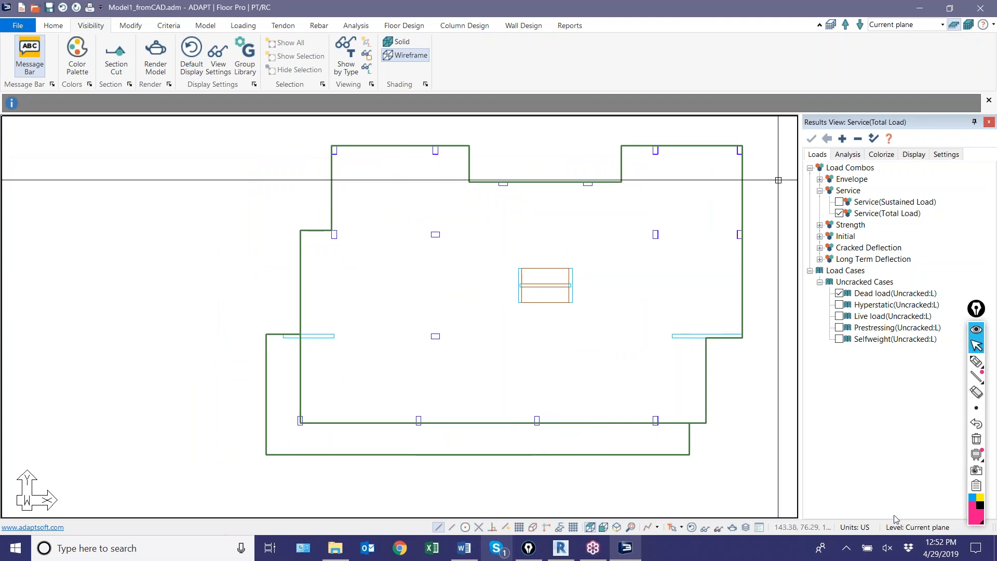
# Display the slab's Z-Translation deformation contour for the Service(Total Load) combination
pyautogui.moveTo(976, 363)
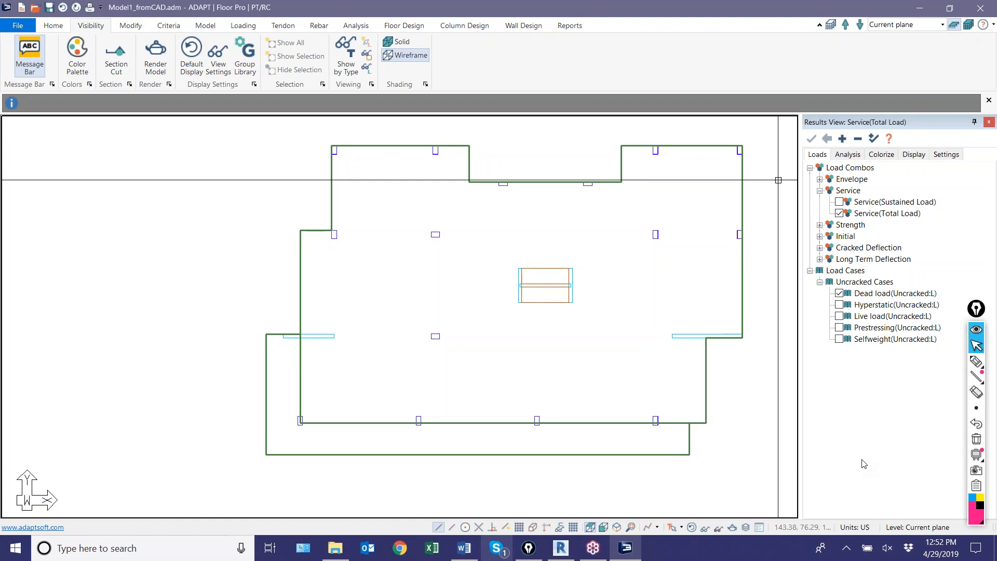
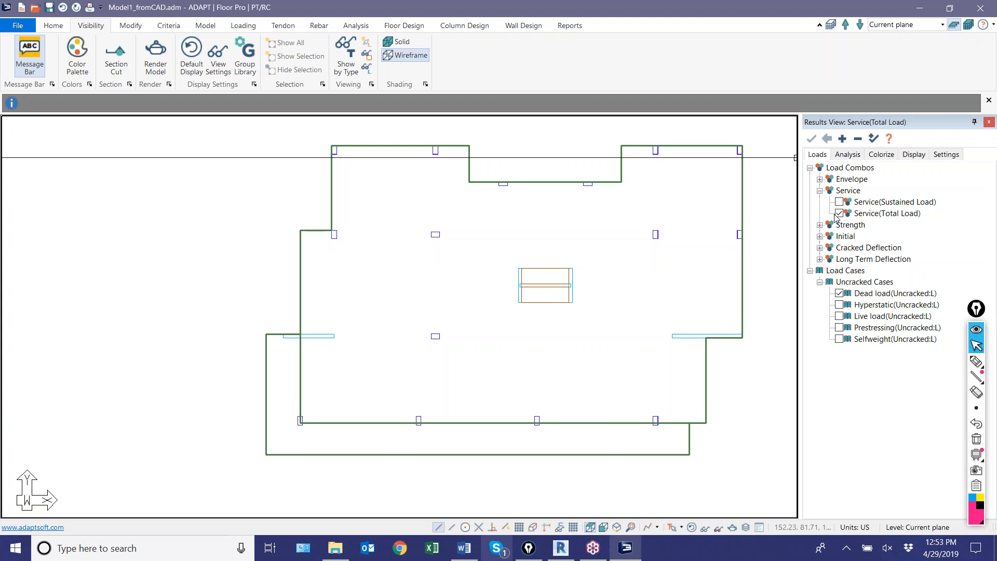
pyautogui.click(848, 154)
pyautogui.click(810, 168)
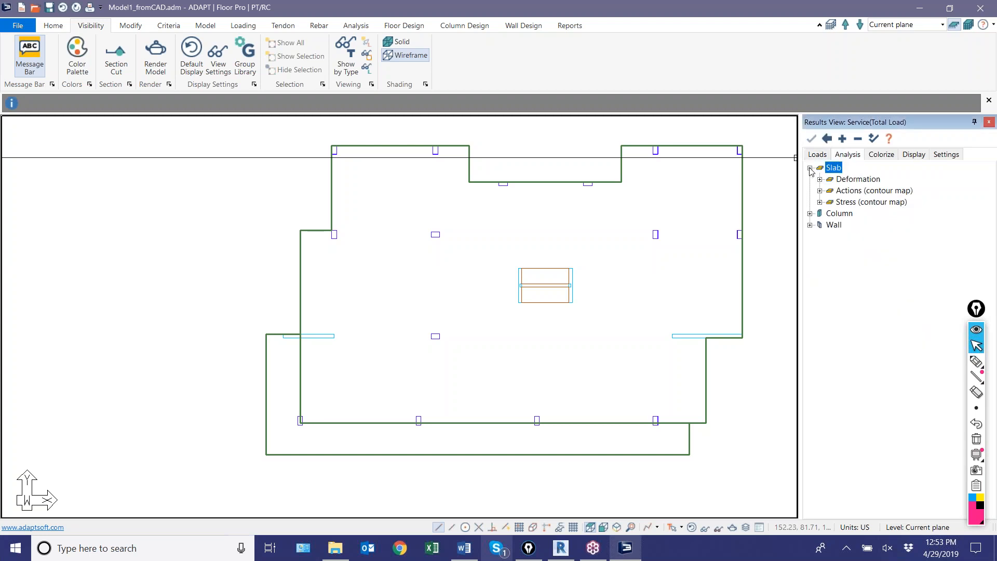
pyautogui.click(820, 179)
pyautogui.click(839, 213)
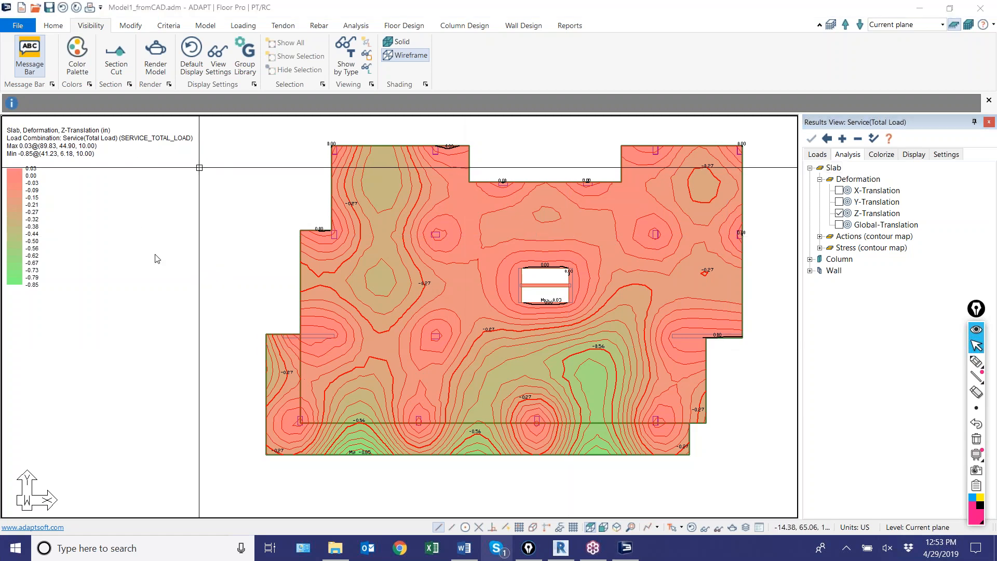
# Examine the vertical deflection contours along the slab's lower cantilever edge, around the minimum-value location and the neighbouring spans
pyautogui.moveTo(363, 468); pyautogui.dragTo(443, 399, button='middle')
pyautogui.scroll(1, 437, 409)
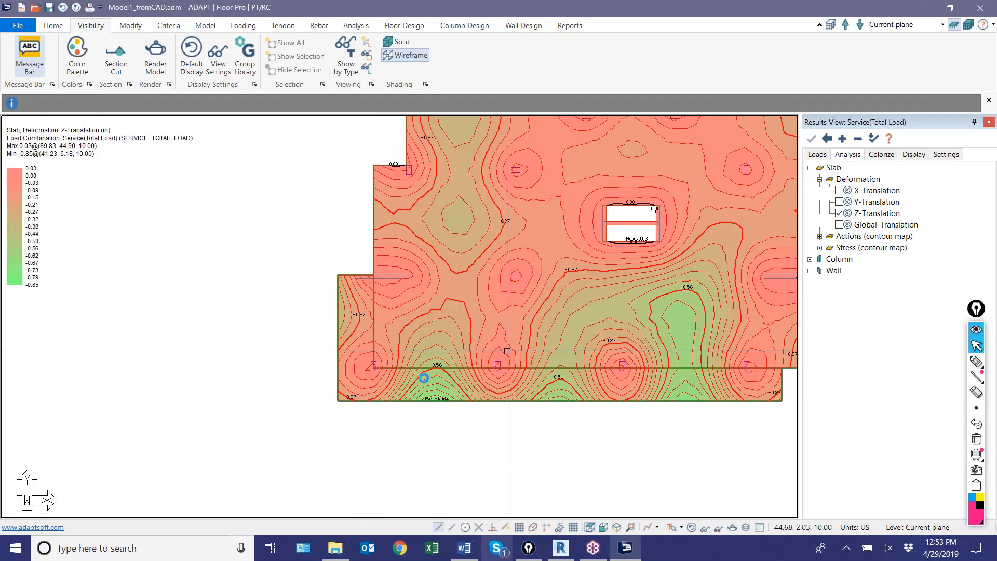
pyautogui.scroll(3, 491, 329)
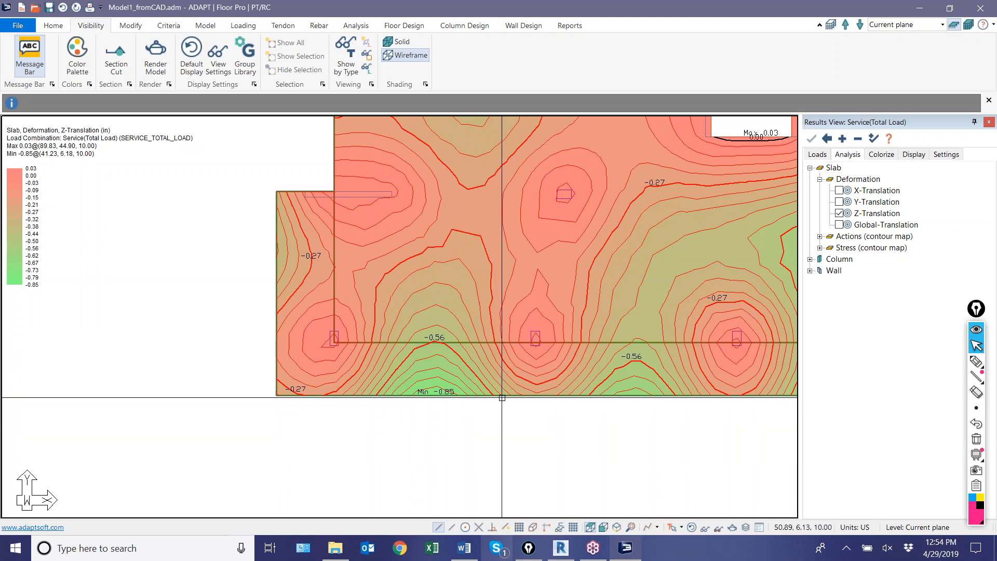
pyautogui.scroll(1, 462, 423)
pyautogui.moveTo(462, 424); pyautogui.dragTo(465, 474, button='middle')
pyautogui.scroll(-1, 461, 467)
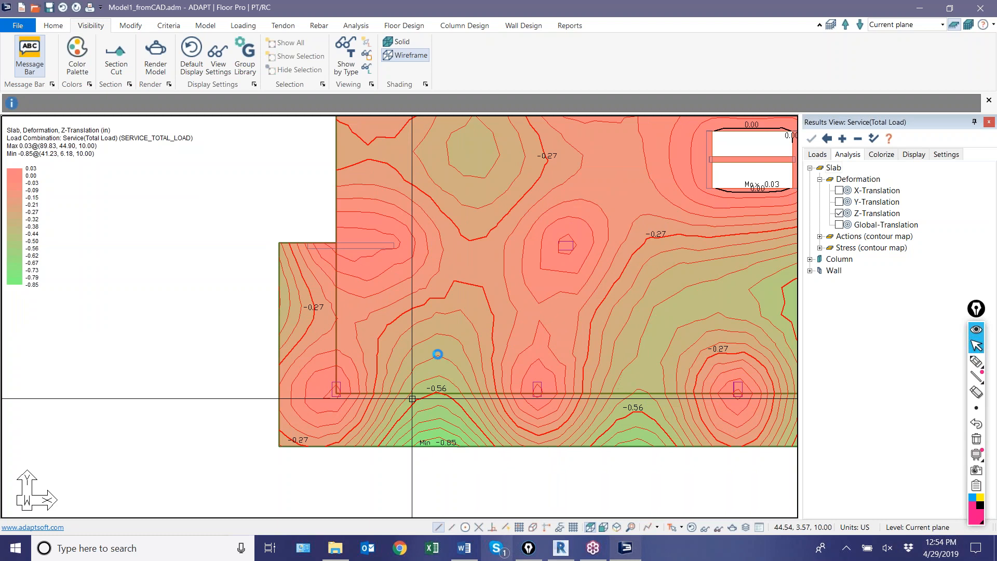
pyautogui.scroll(-3, 412, 399)
pyautogui.moveTo(639, 352); pyautogui.dragTo(569, 350, button='middle')
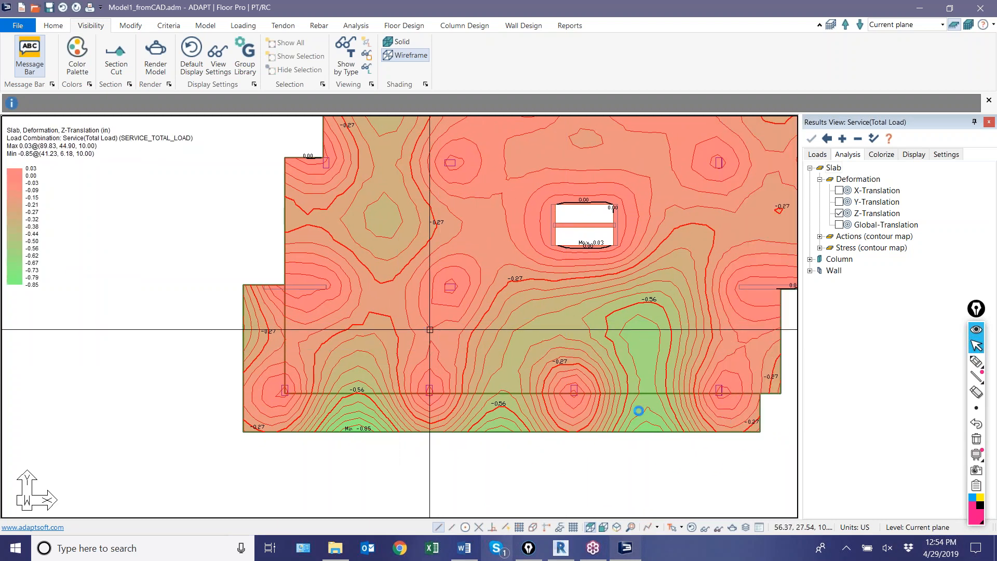
pyautogui.scroll(-1, 645, 334)
pyautogui.scroll(-1, 645, 413)
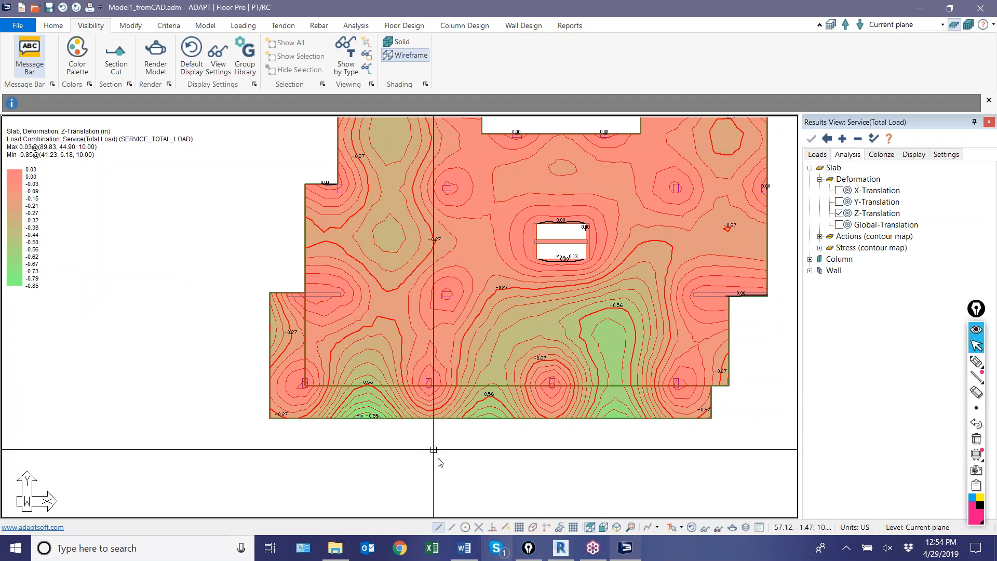
pyautogui.moveTo(433, 448); pyautogui.dragTo(446, 475, button='middle')
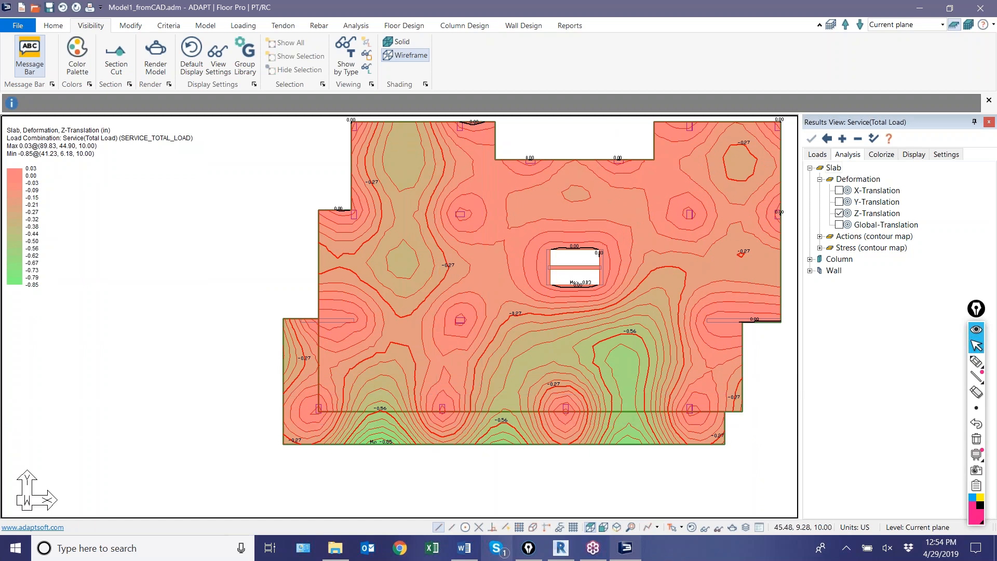
pyautogui.scroll(2, 385, 442)
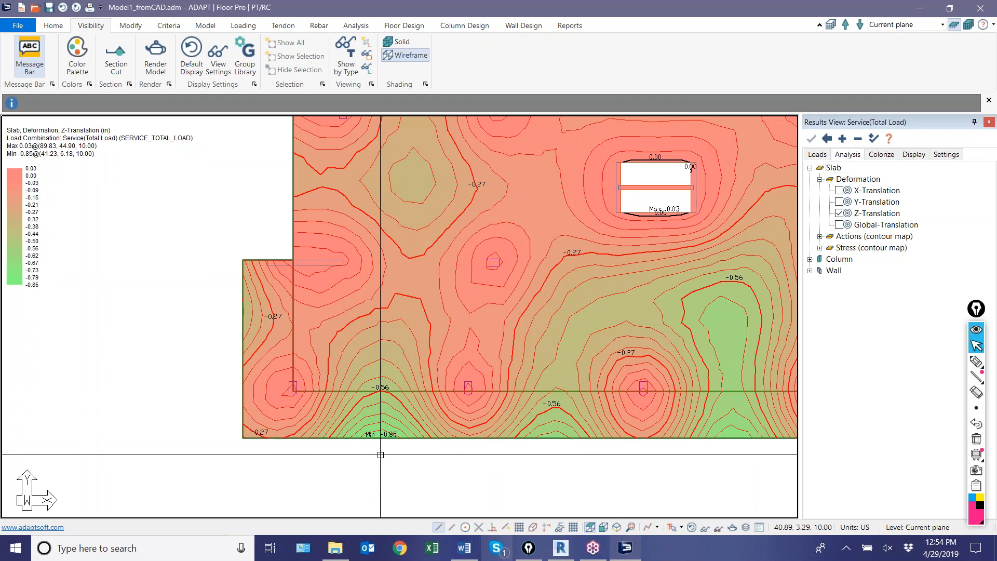
pyautogui.scroll(1, 381, 446)
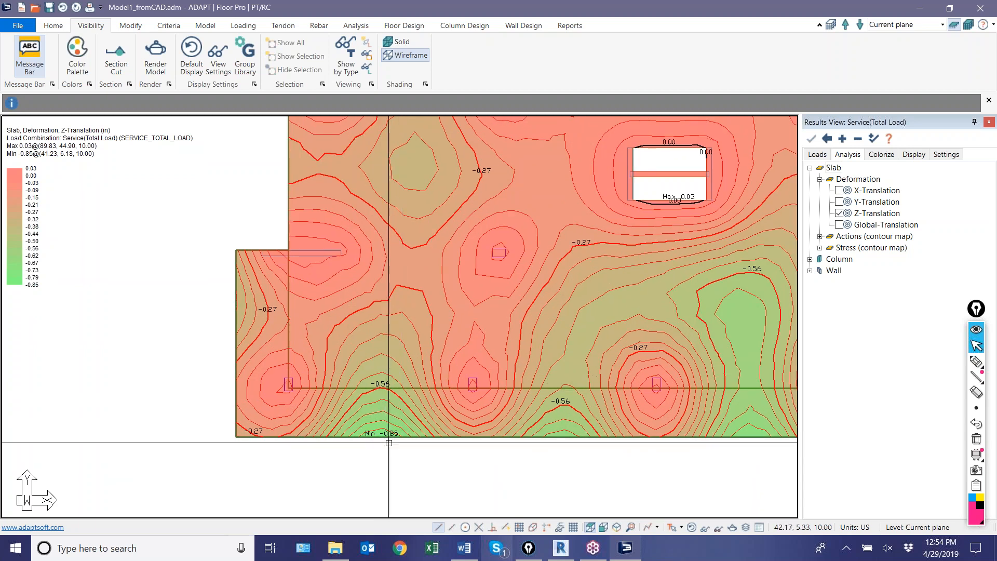
pyautogui.scroll(-1, 387, 439)
pyautogui.scroll(-1, 388, 434)
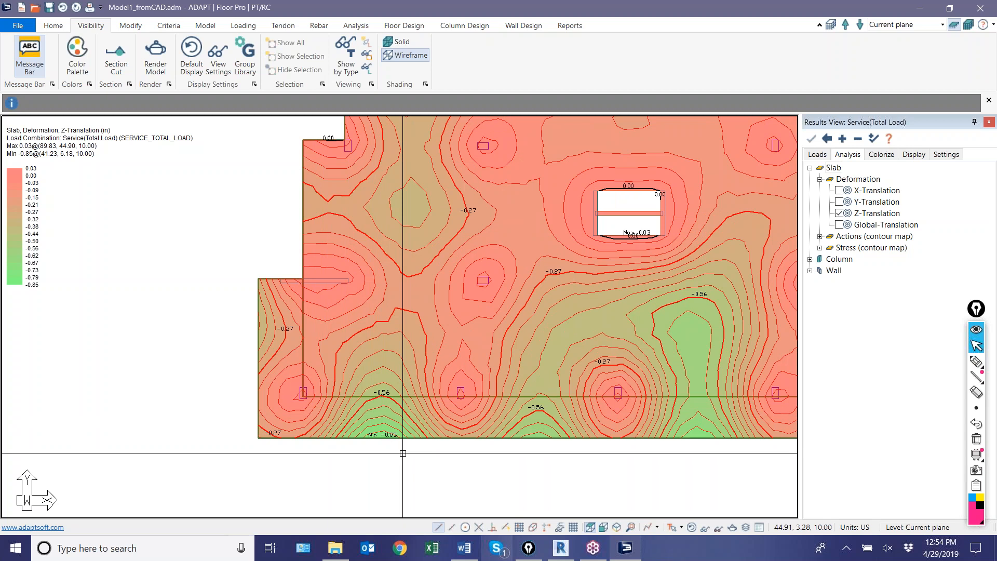
# Turn off the slab's Z-Translation contour and bring the whole plan back into view
pyautogui.click(838, 212)
pyautogui.scroll(-3, 364, 370)
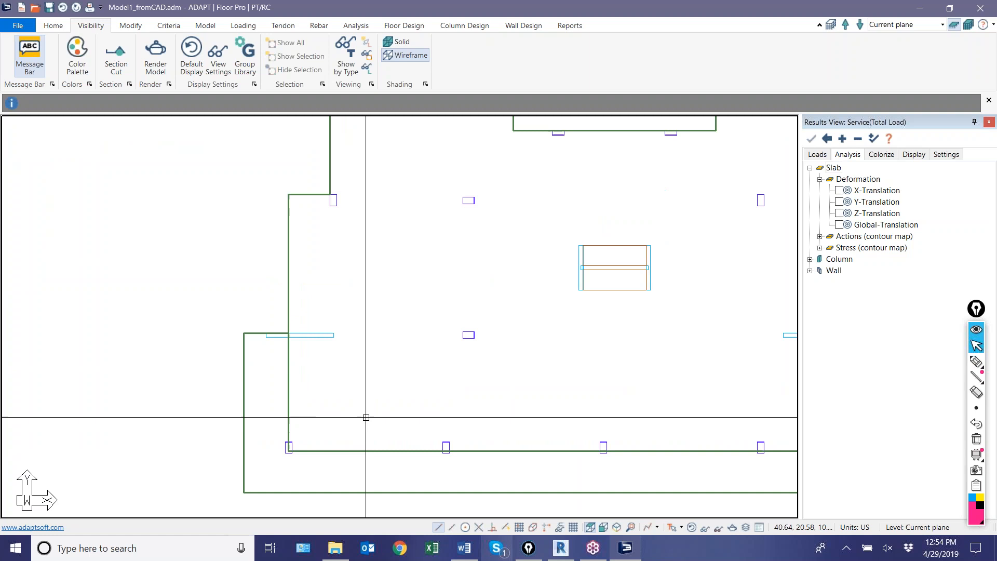
pyautogui.scroll(-1, 338, 352)
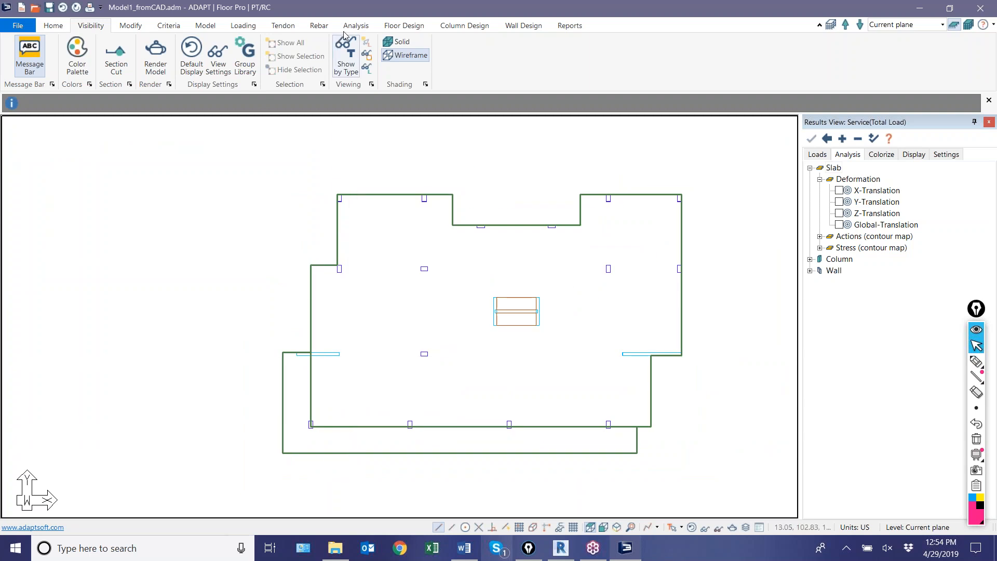
# Execute the punching shear check for the floor and dismiss the completion message
pyautogui.click(402, 26)
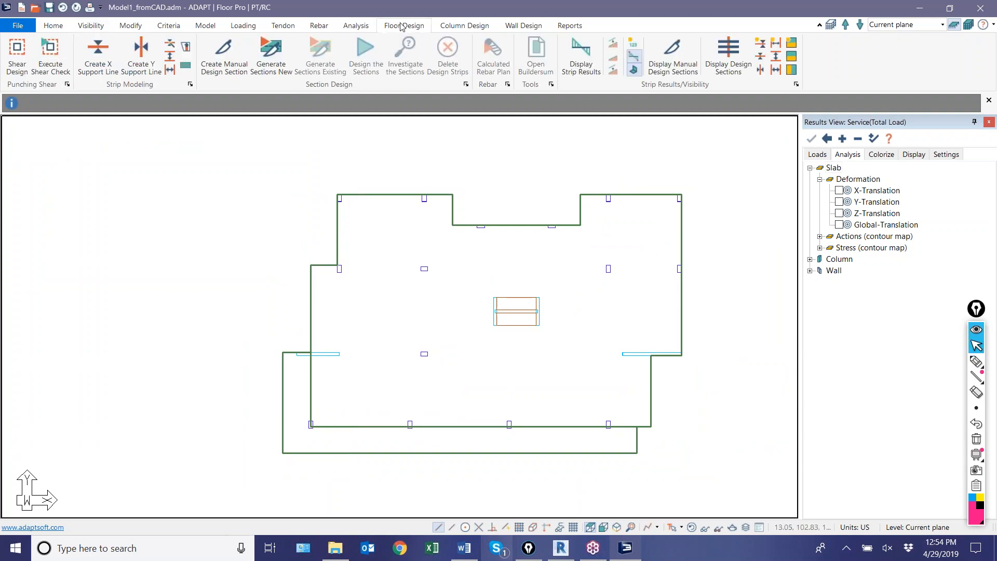
pyautogui.scroll(1, 356, 268)
pyautogui.moveTo(356, 270)
pyautogui.mouseDown(button='middle')
pyautogui.moveTo(387, 256)
pyautogui.moveTo(371, 264)
pyautogui.mouseUp(button='middle')
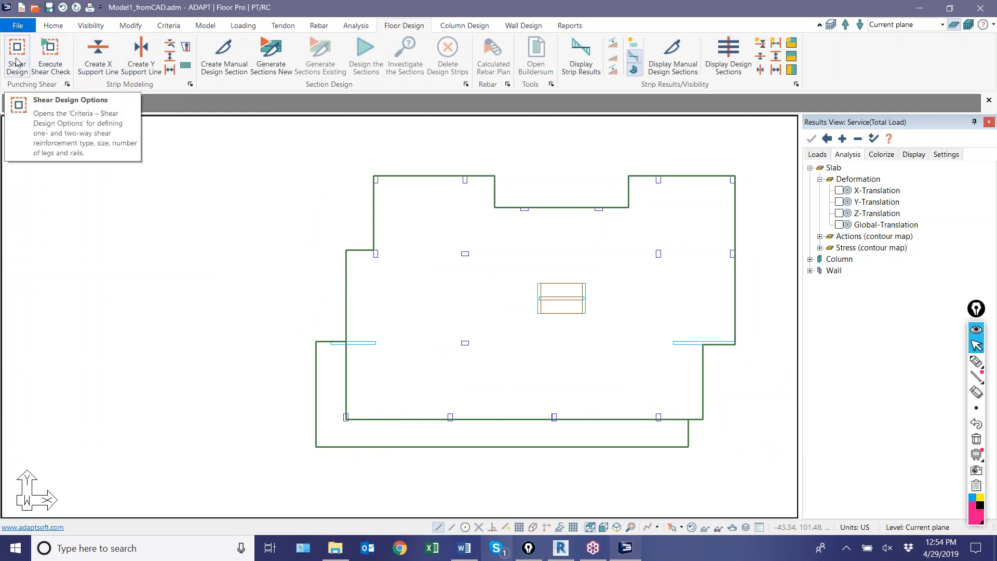
pyautogui.click(50, 57)
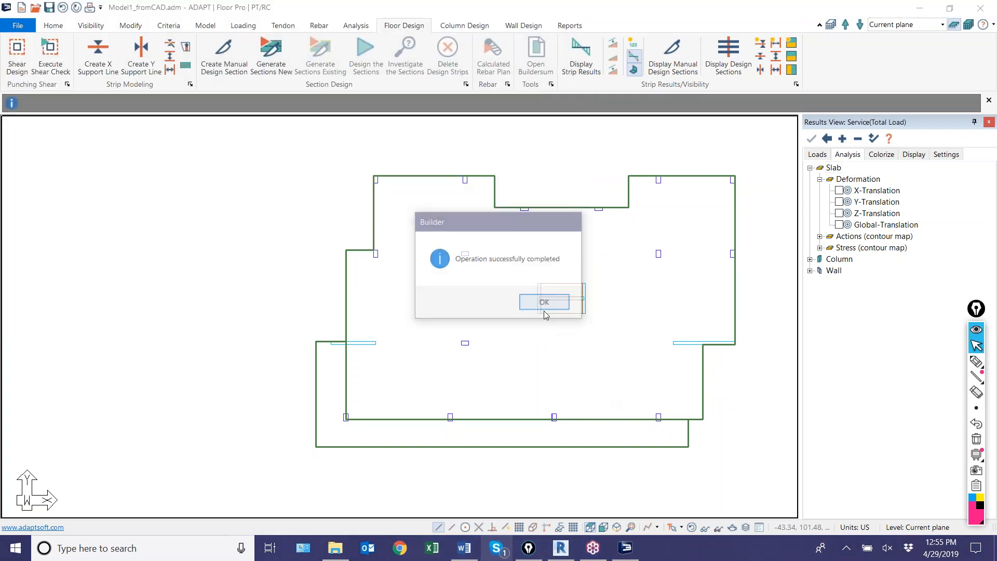
pyautogui.click(543, 306)
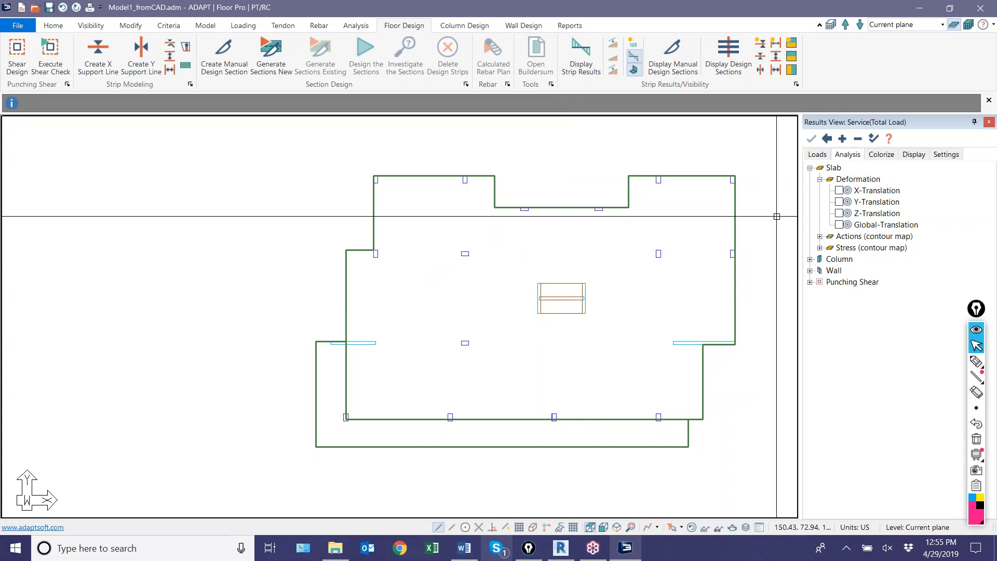
# Make Envelope Strength the active load combination for the results and return to the list of analysis results
pyautogui.click(816, 155)
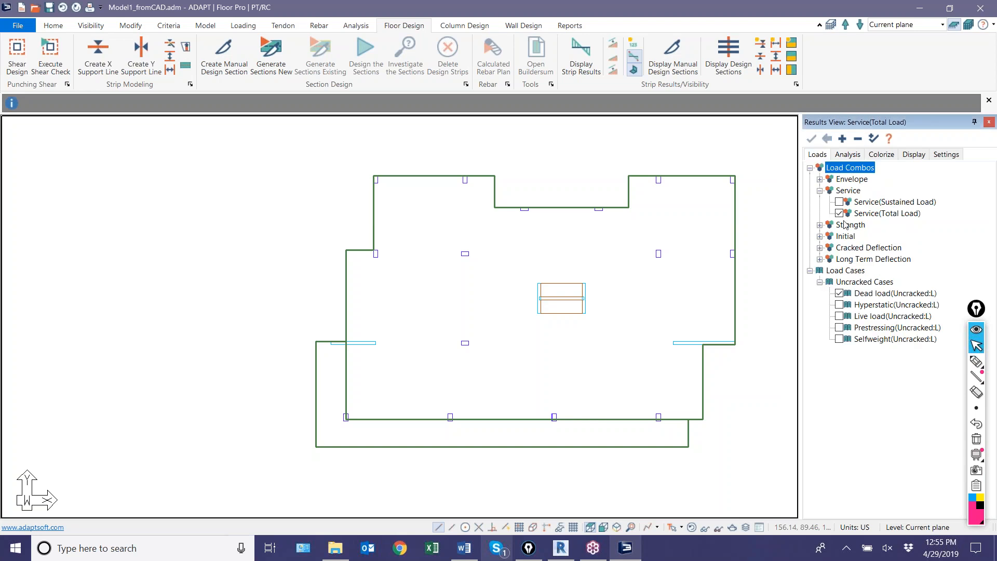
pyautogui.click(819, 191)
pyautogui.click(819, 180)
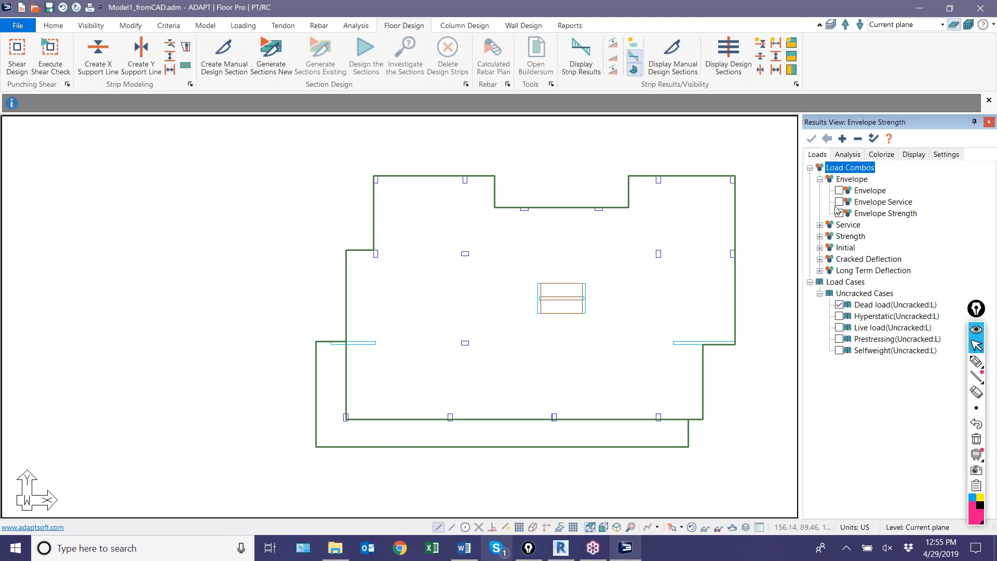
pyautogui.click(846, 154)
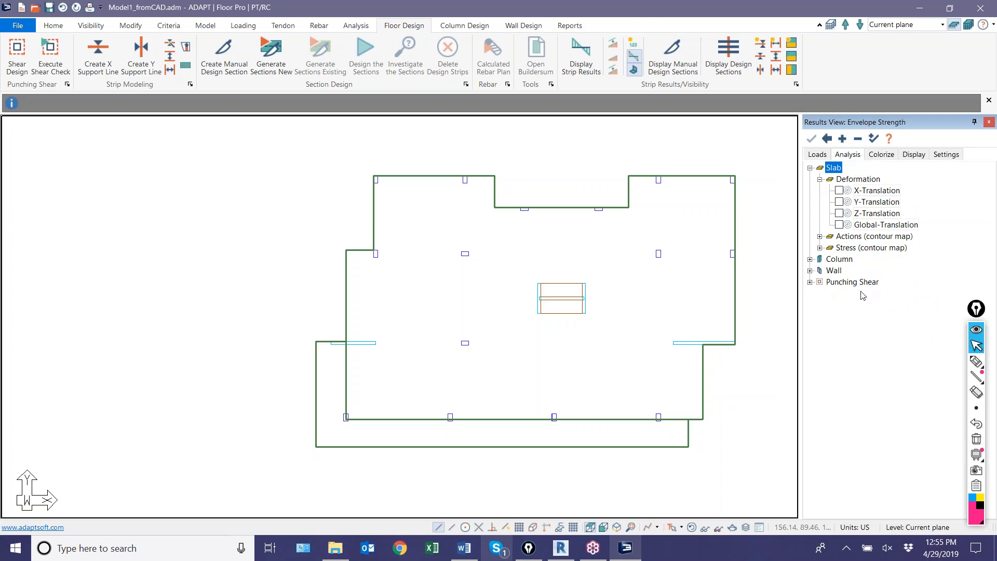
# Display the punching shear Stress Check results at the columns, followed by their Stress Ratio values
pyautogui.click(809, 282)
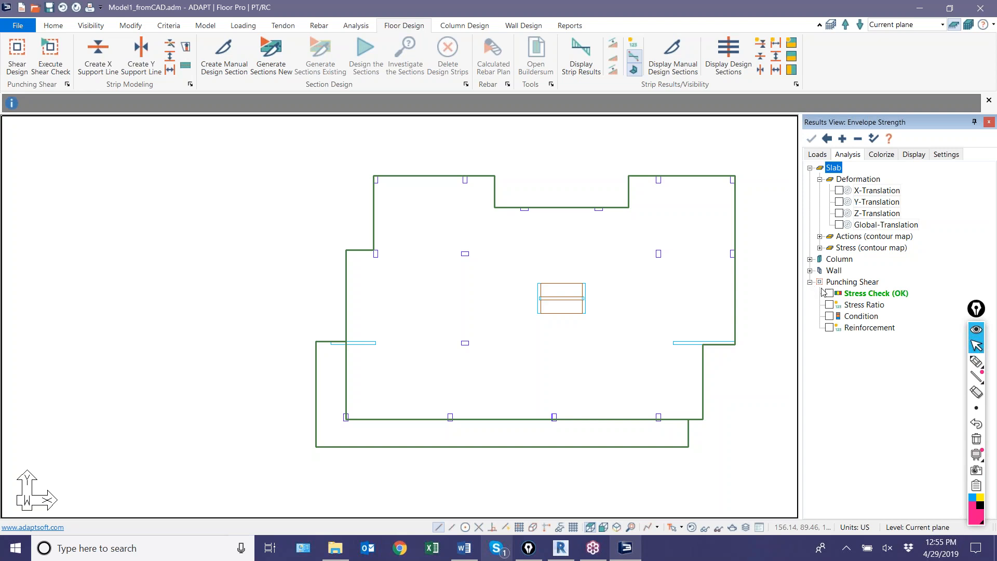
pyautogui.click(829, 293)
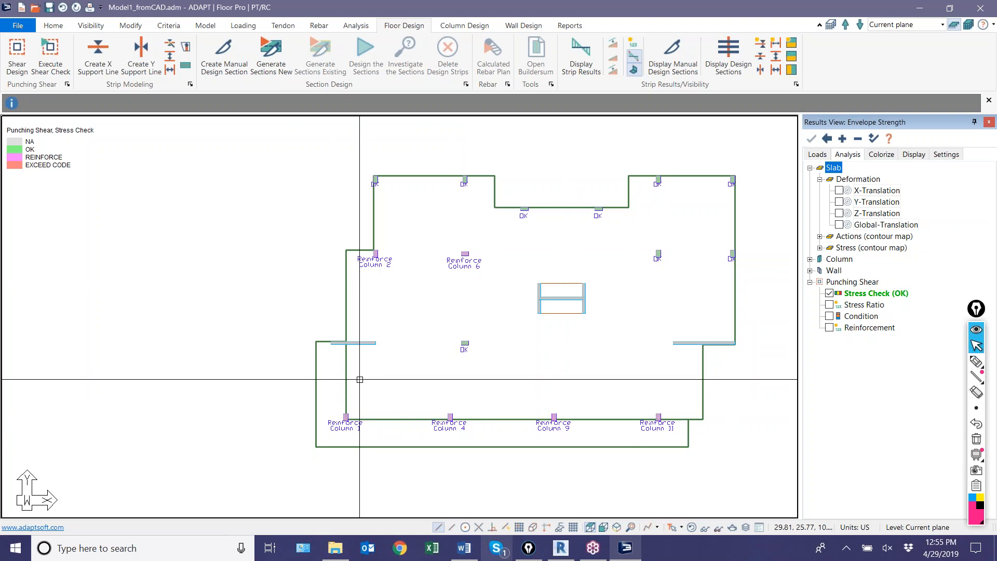
pyautogui.scroll(-1, 368, 380)
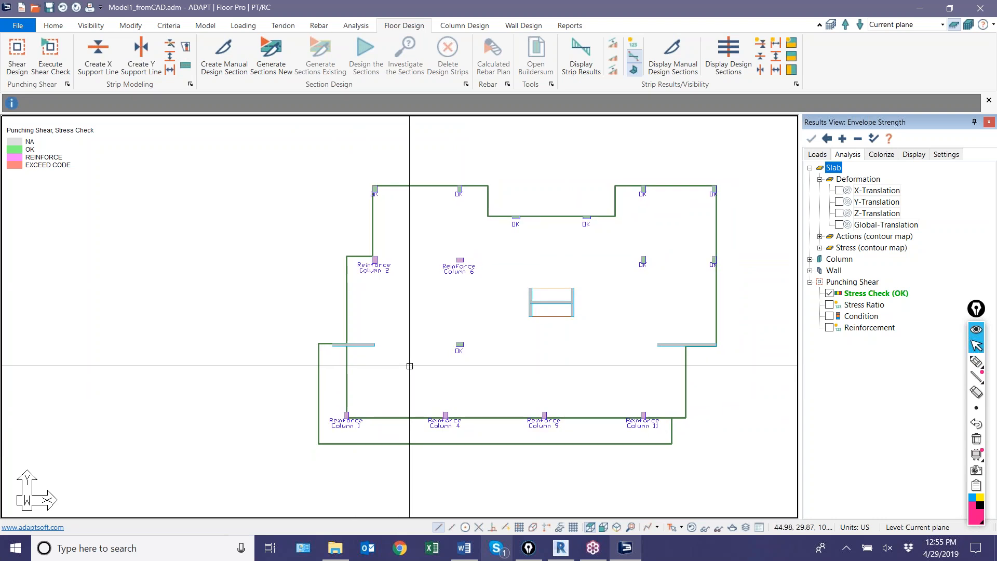
pyautogui.scroll(1, 429, 396)
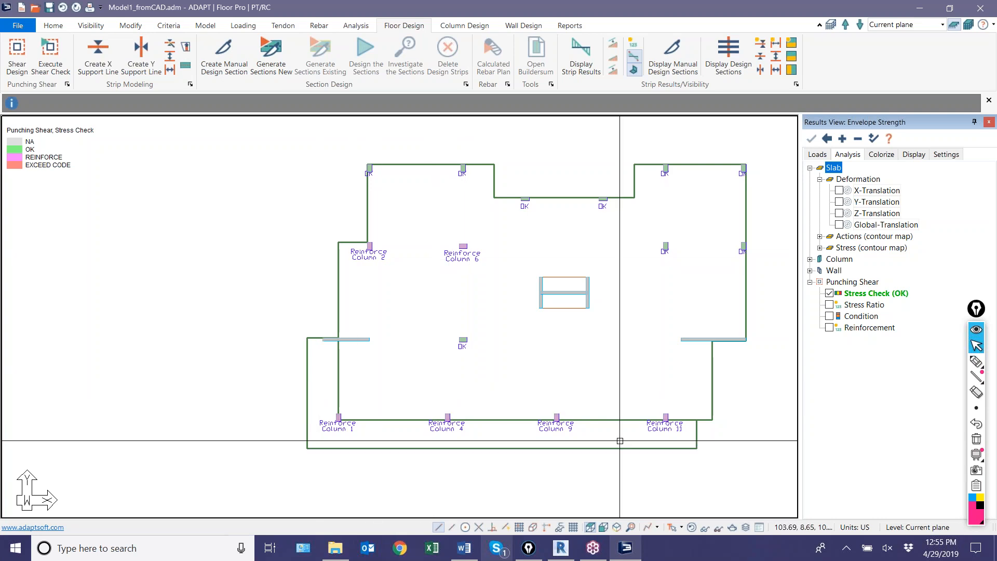
pyautogui.click(829, 305)
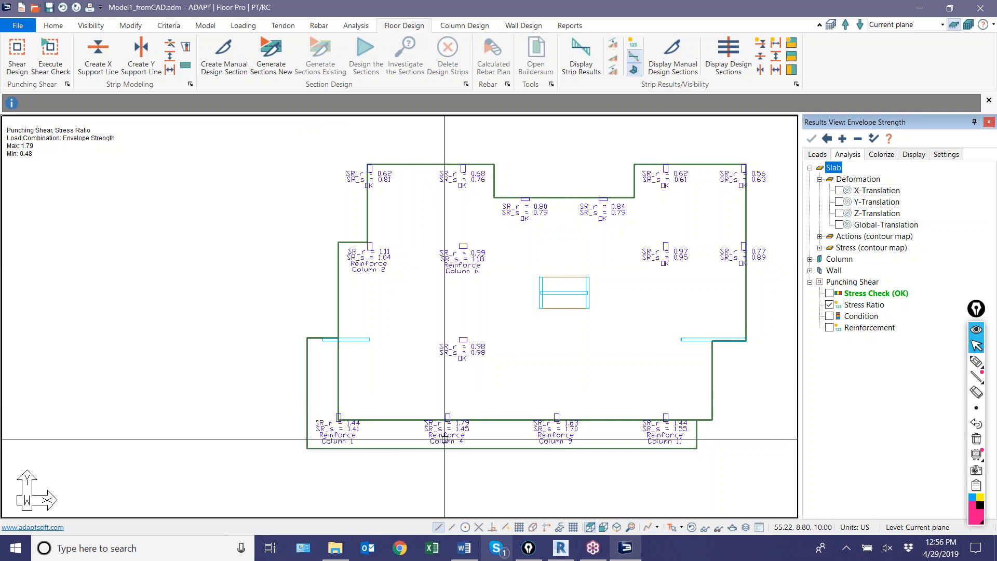
# Display the punching shear Condition of each column and compare the isometric view with the plan around the re-entrant slab corner
pyautogui.click(829, 316)
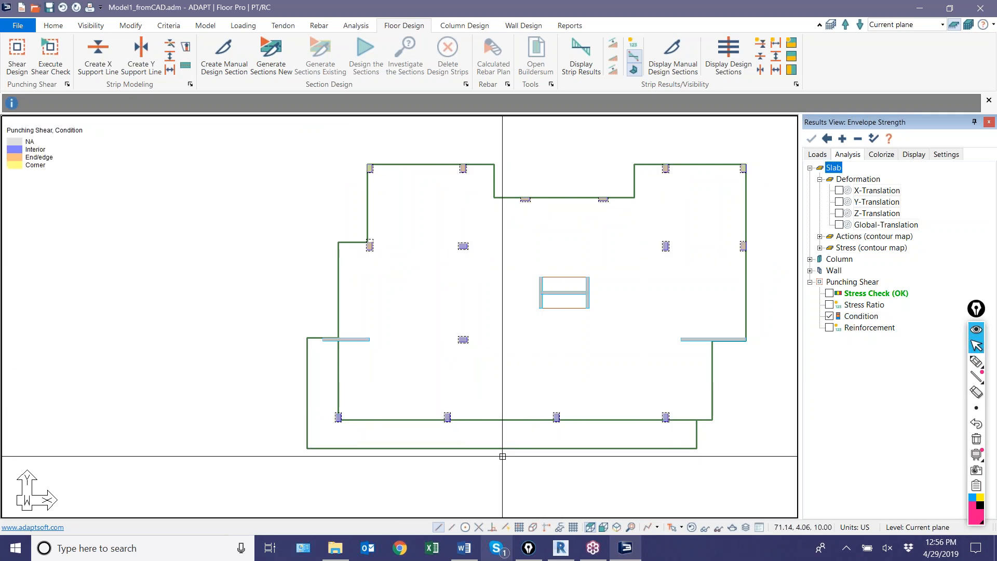
pyautogui.scroll(2, 514, 447)
pyautogui.scroll(-3, 388, 424)
pyautogui.scroll(2, 468, 457)
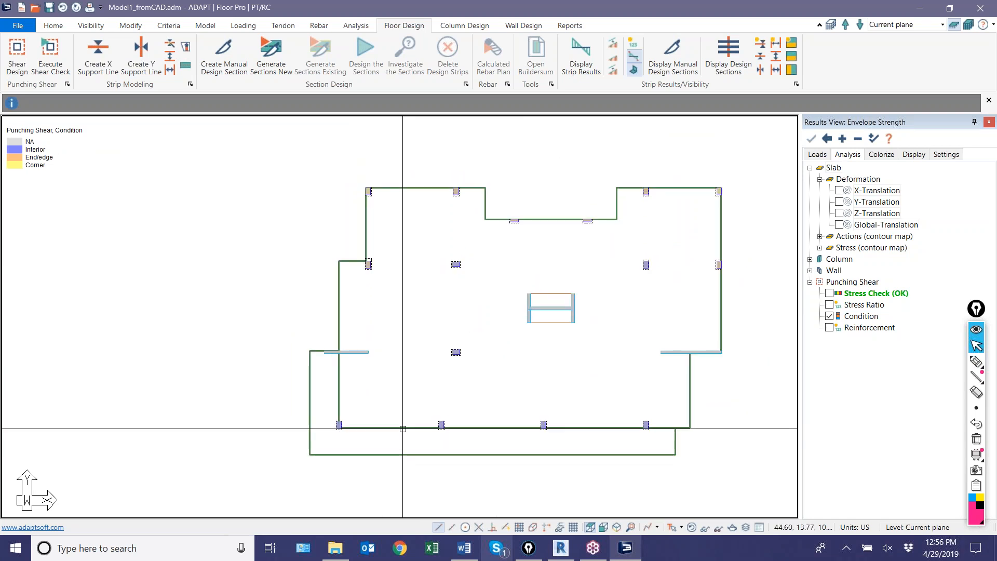
pyautogui.click(616, 527)
pyautogui.scroll(3, 392, 417)
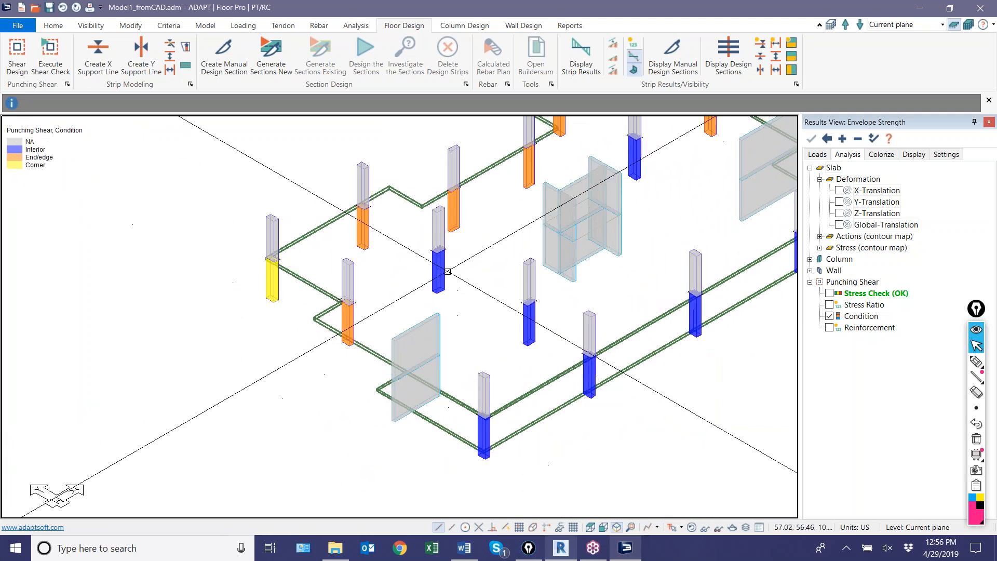
pyautogui.click(590, 527)
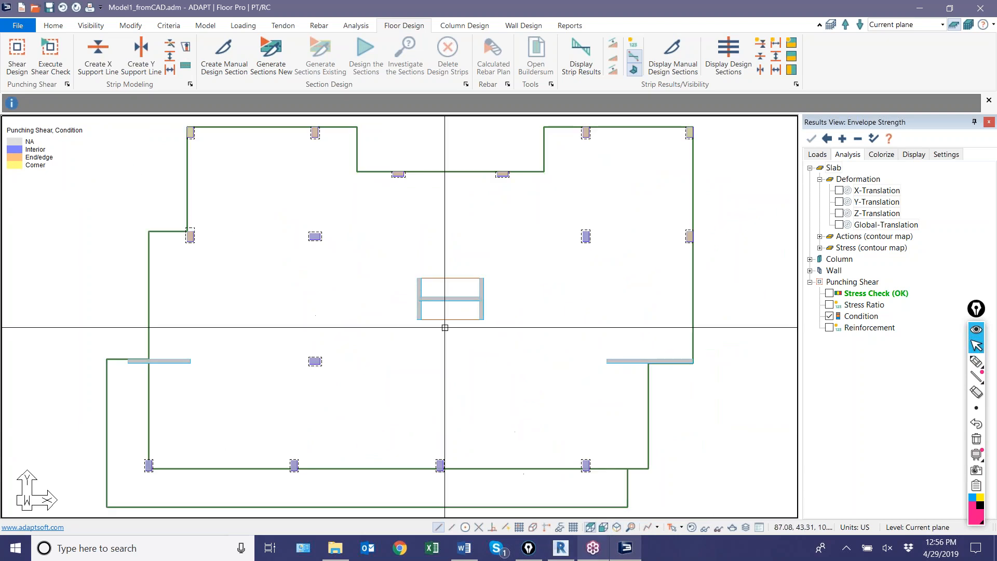
pyautogui.scroll(3, 536, 298)
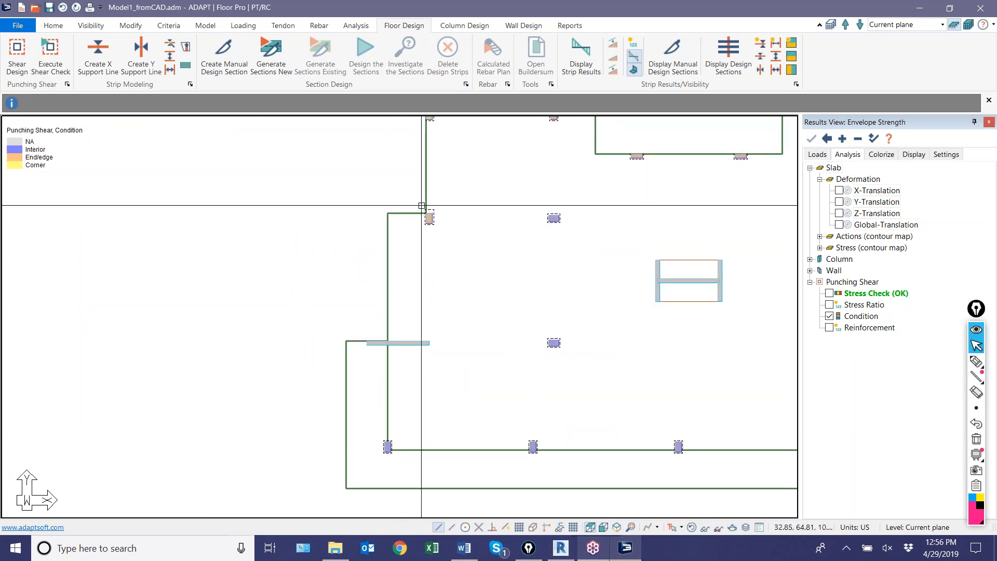
pyautogui.scroll(1, 428, 215)
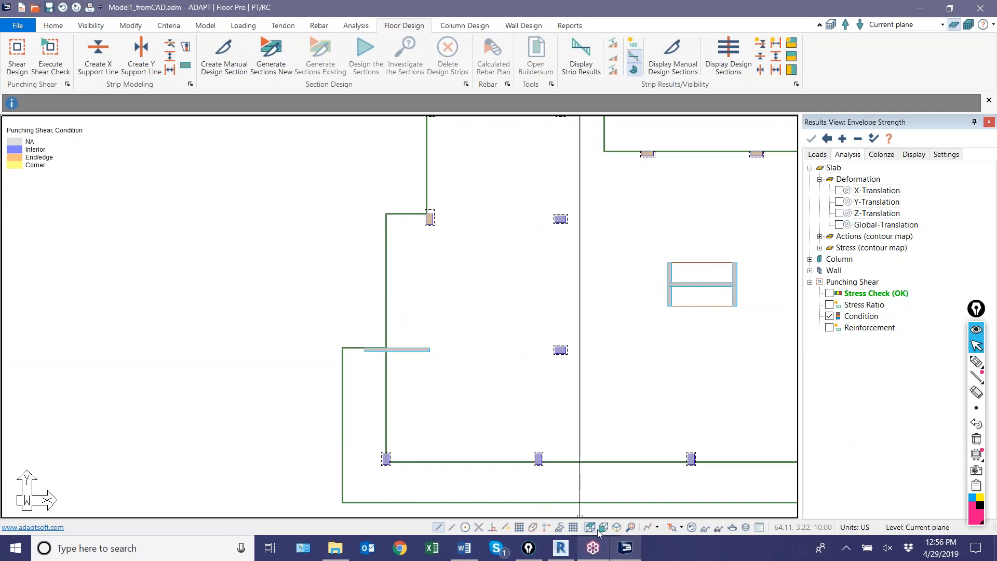
# Inspect the column conditions in isometric view, selecting the second column along the cantilever edge
pyautogui.click(616, 527)
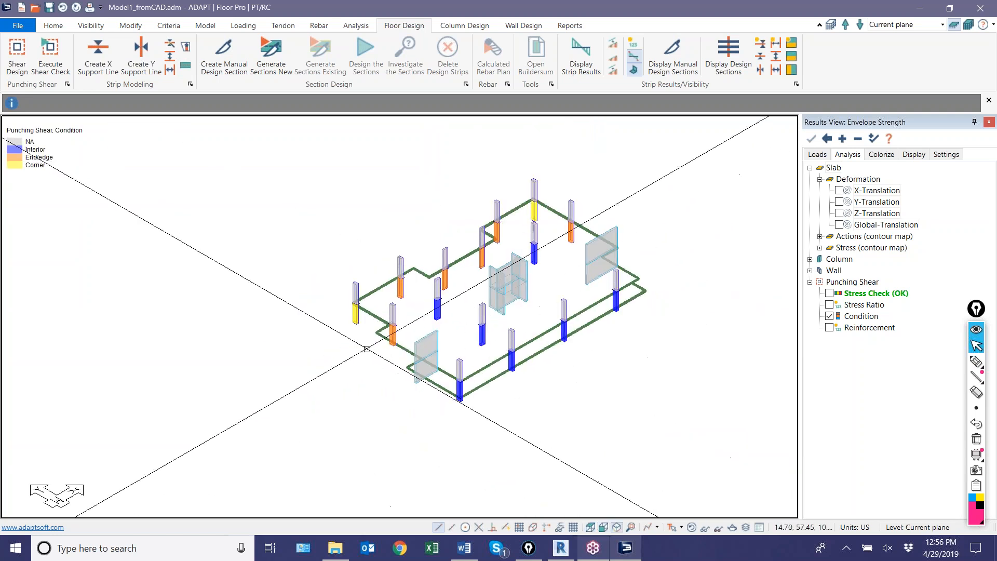
pyautogui.scroll(3, 433, 322)
pyautogui.scroll(-2, 395, 357)
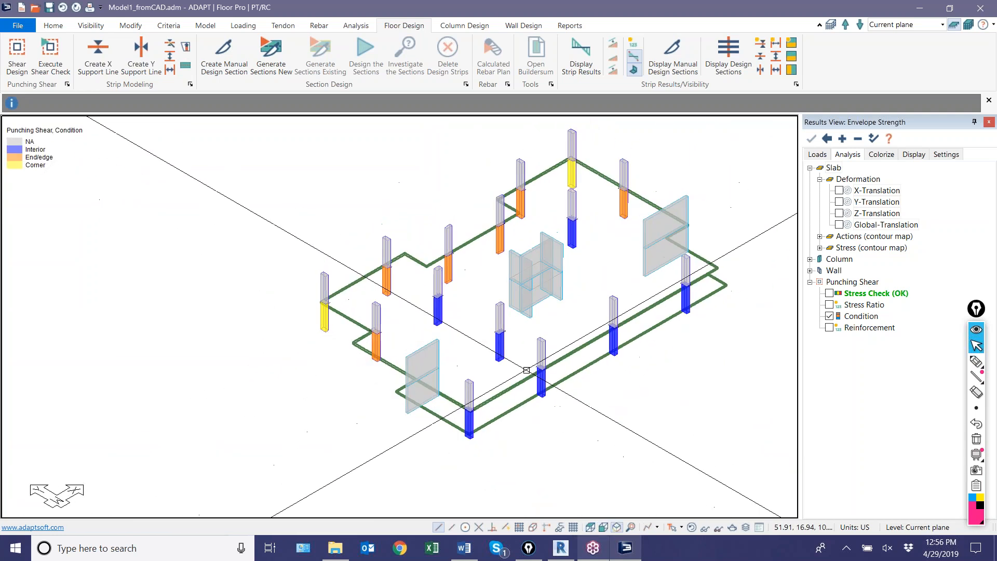
pyautogui.scroll(3, 532, 374)
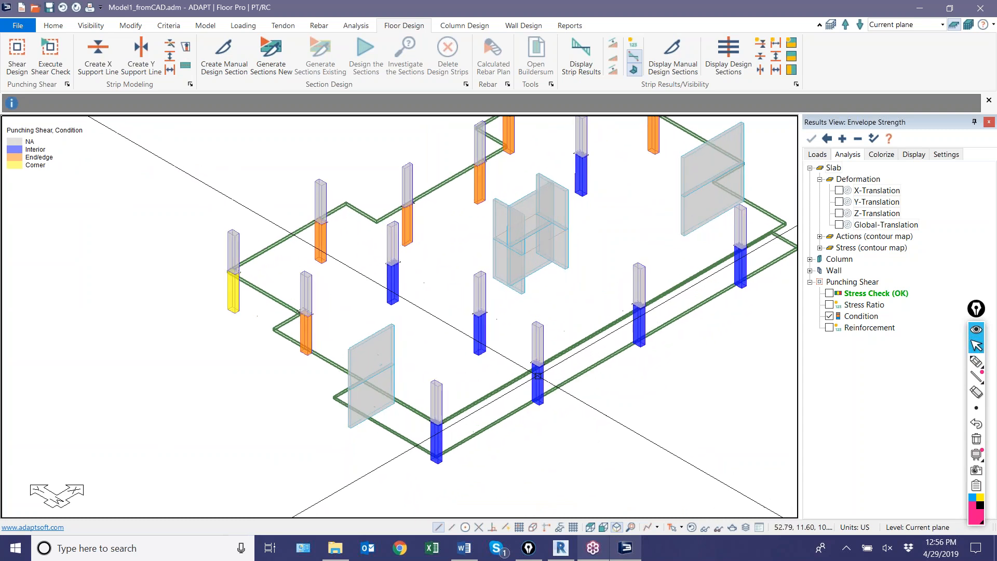
pyautogui.click(538, 380)
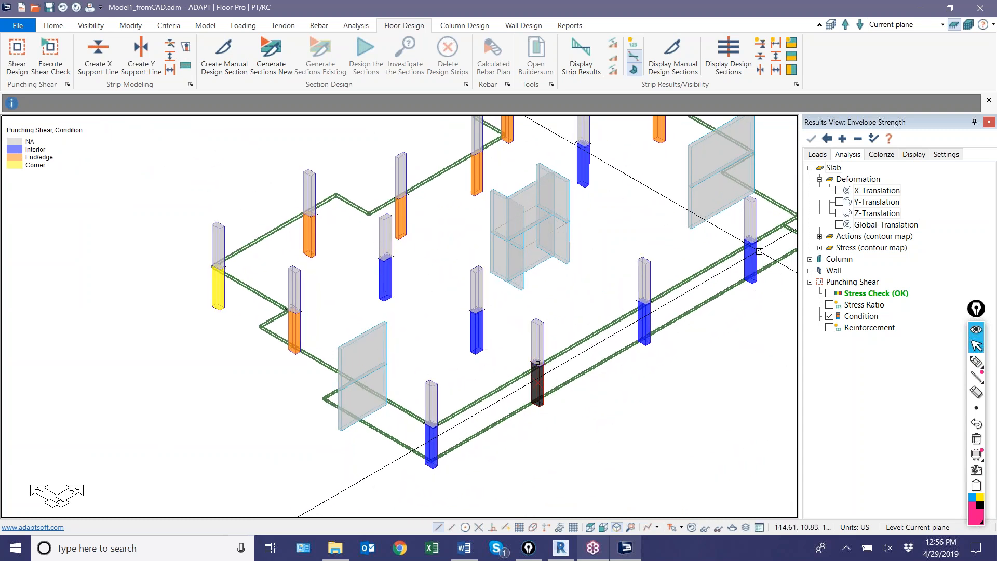
pyautogui.scroll(2, 442, 371)
pyautogui.scroll(-2, 576, 384)
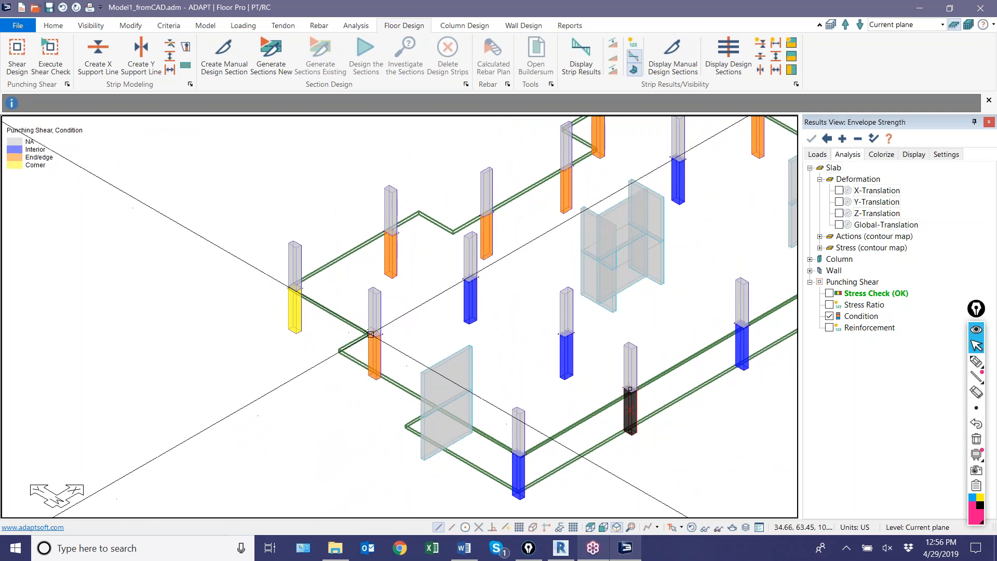
# Compare the column at the re-entrant corner with the neighbouring interior column by selecting both, and clear the selection
pyautogui.click(375, 355)
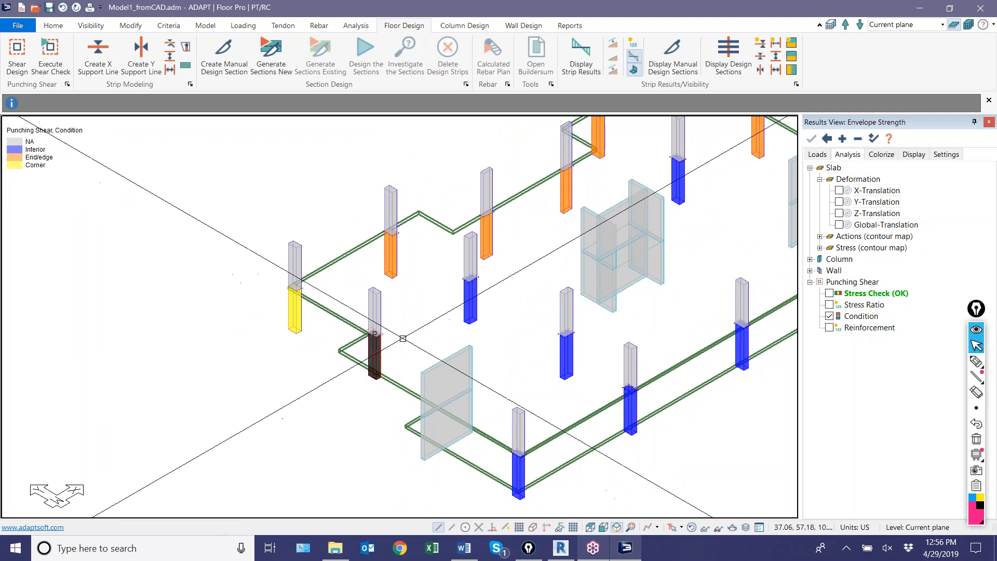
pyautogui.click(474, 300)
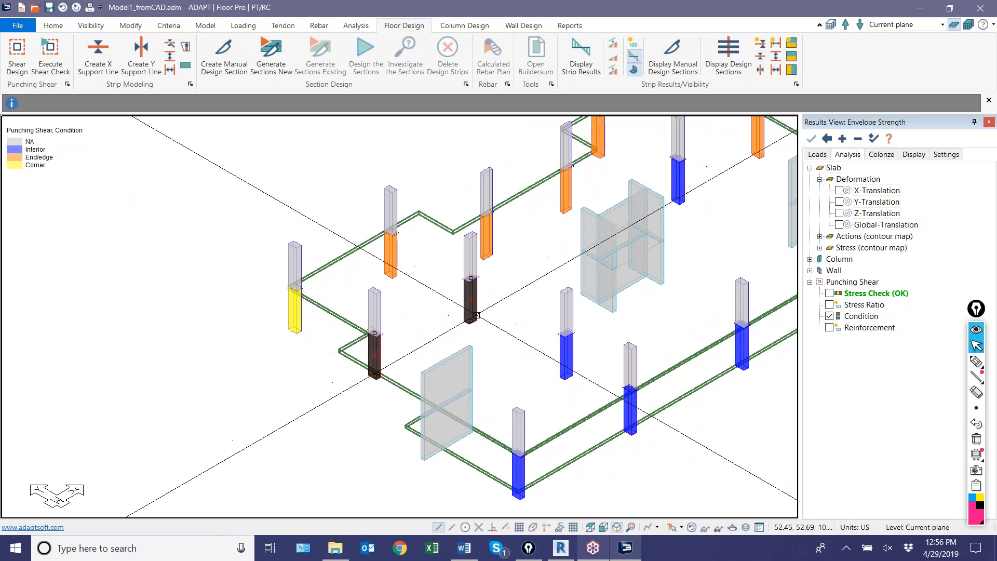
pyautogui.moveTo(729, 344); pyautogui.dragTo(574, 400, button='middle')
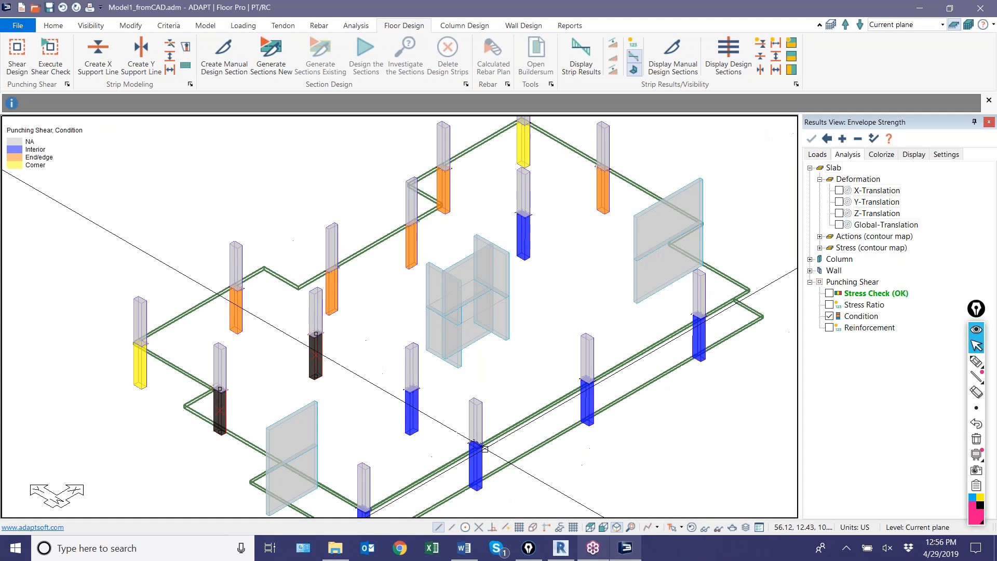
pyautogui.moveTo(316, 404); pyautogui.dragTo(423, 364, button='middle')
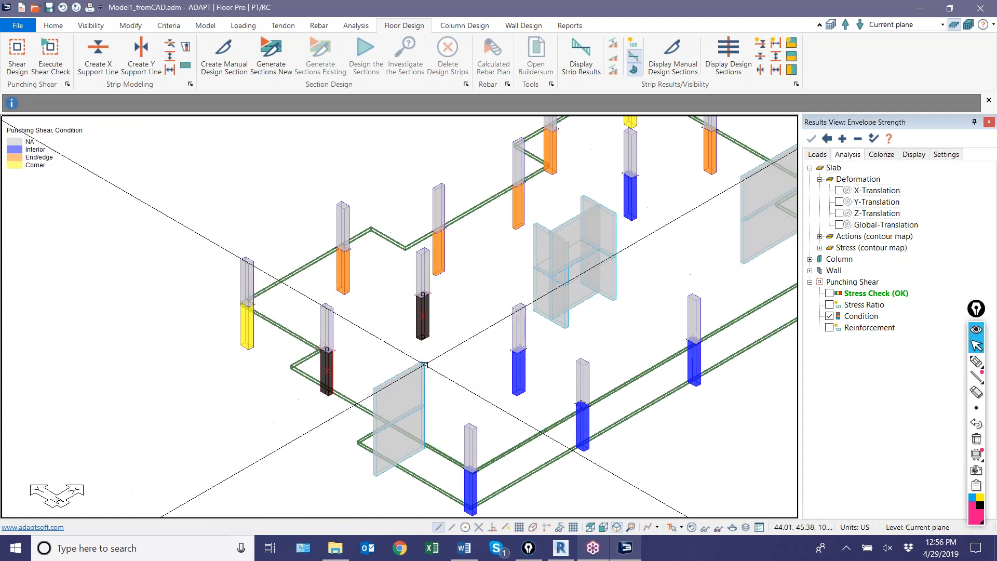
pyautogui.press('Escape')
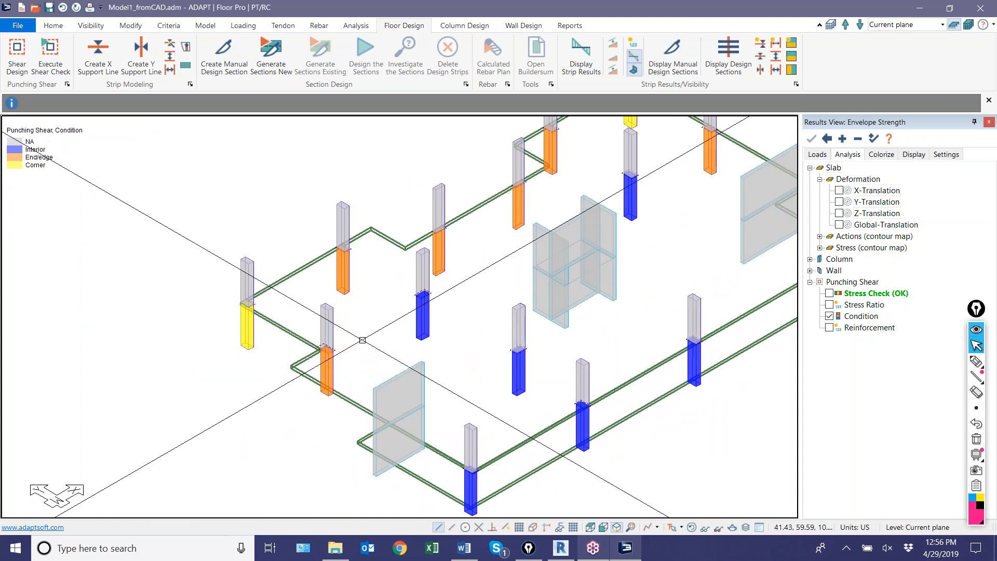
# Display the punching shear Reinforcement results in plan view instead of the column conditions
pyautogui.click(830, 327)
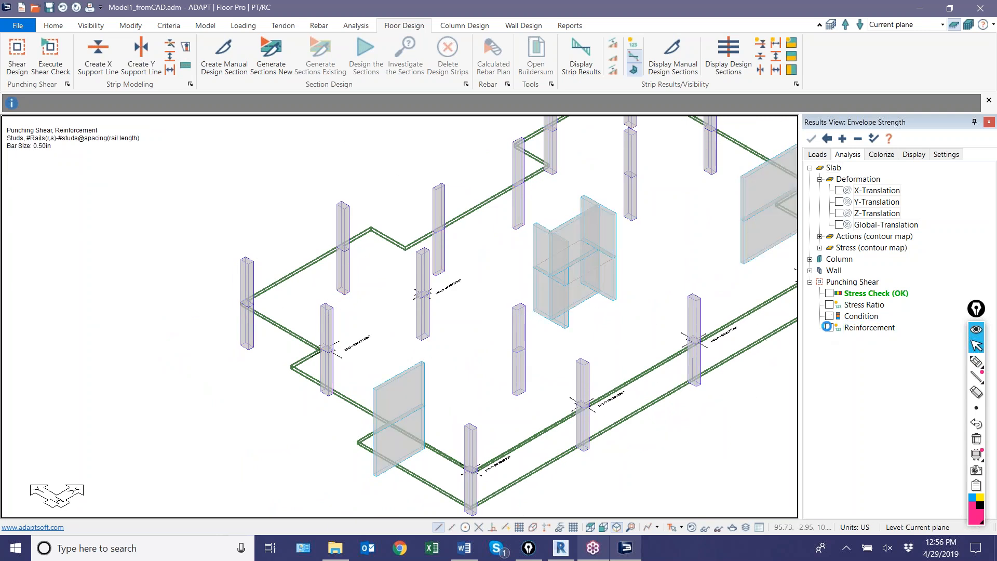
pyautogui.click(591, 527)
pyautogui.scroll(2, 344, 427)
pyautogui.scroll(-3, 356, 415)
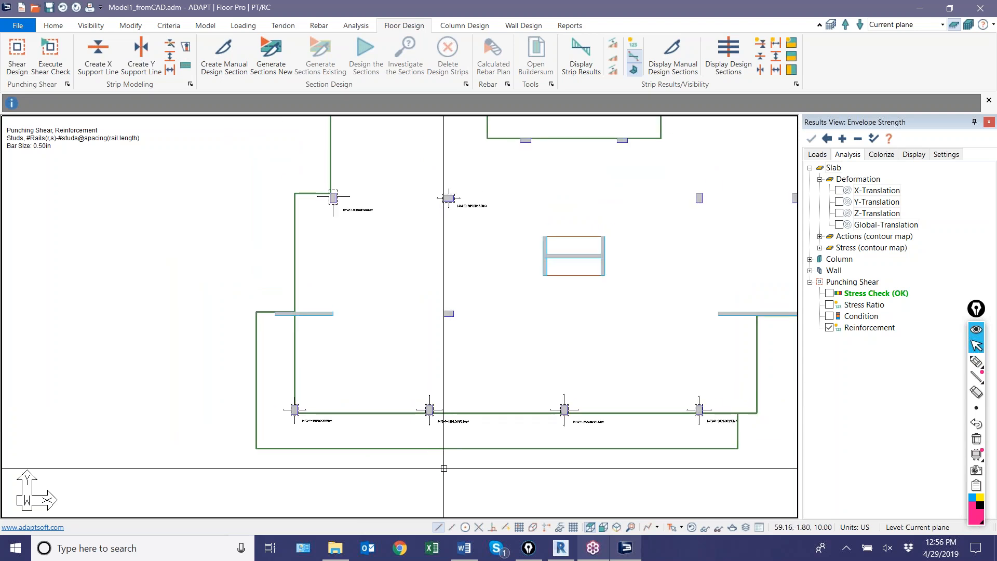
# Examine the stud rail layout and callout at the column beside the re-entrant slab corner
pyautogui.scroll(5, 363, 224)
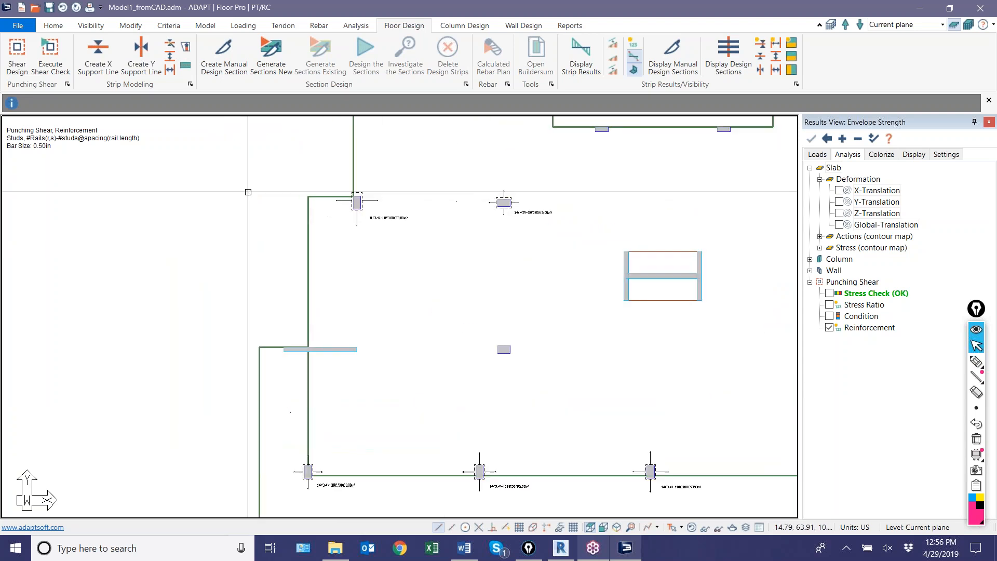
pyautogui.scroll(2, 404, 235)
pyautogui.scroll(-2, 419, 306)
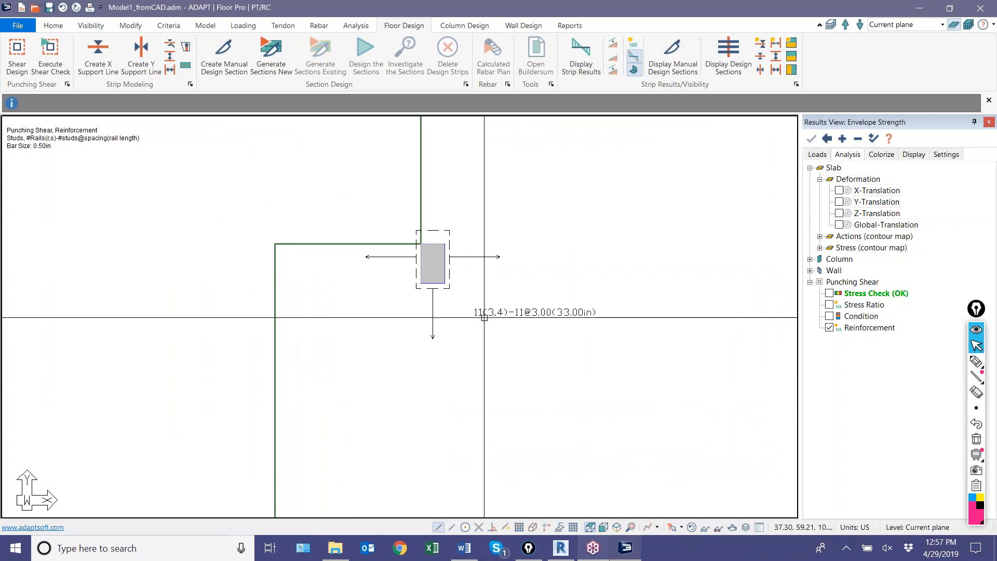
pyautogui.scroll(2, 486, 318)
pyautogui.scroll(1, 486, 319)
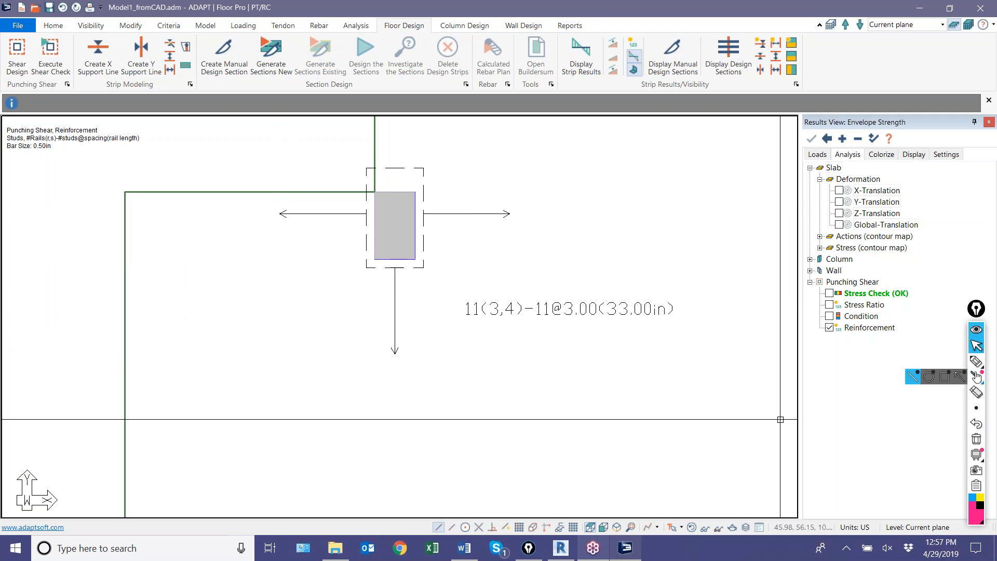
# Mark the individual stud rails freehand on three sides of the re-entrant corner column, and erase all the marks
pyautogui.click(977, 363)
pyautogui.moveTo(424, 196)
pyautogui.mouseDown()
pyautogui.moveTo(498, 196)
pyautogui.moveTo(478, 212)
pyautogui.moveTo(500, 243)
pyautogui.mouseUp()
pyautogui.moveTo(415, 277); pyautogui.dragTo(422, 341)
pyautogui.moveTo(398, 289)
pyautogui.mouseDown()
pyautogui.moveTo(398, 318)
pyautogui.moveTo(378, 308)
pyautogui.mouseUp()
pyautogui.moveTo(372, 198)
pyautogui.mouseDown()
pyautogui.moveTo(307, 204)
pyautogui.moveTo(316, 244)
pyautogui.moveTo(300, 267)
pyautogui.mouseUp()
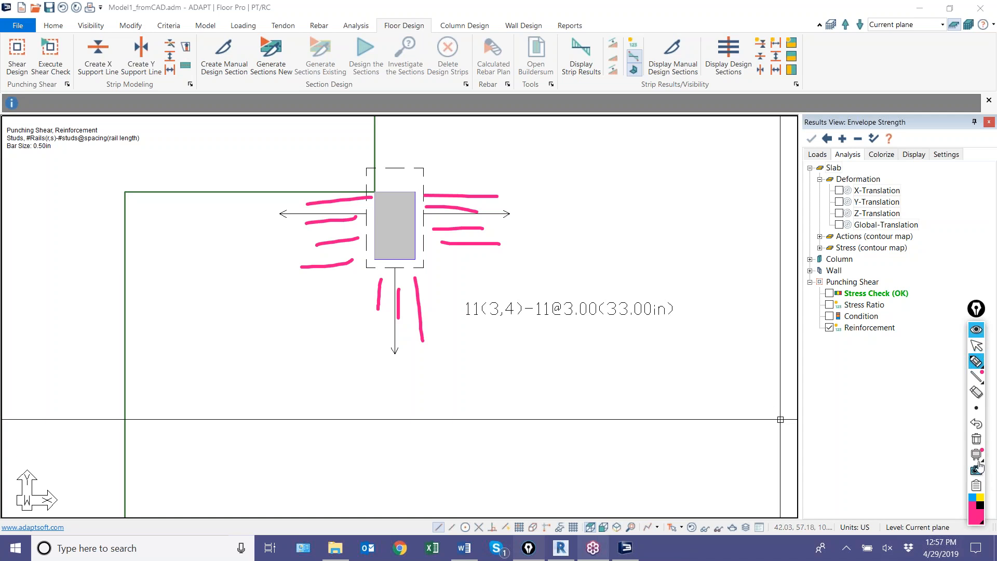
pyautogui.click(976, 438)
pyautogui.click(976, 345)
# Examine the stud rail callout at the adjacent interior column
pyautogui.scroll(-5, 207, 277)
pyautogui.scroll(-3, 373, 278)
pyautogui.scroll(5, 456, 278)
pyautogui.scroll(3, 464, 283)
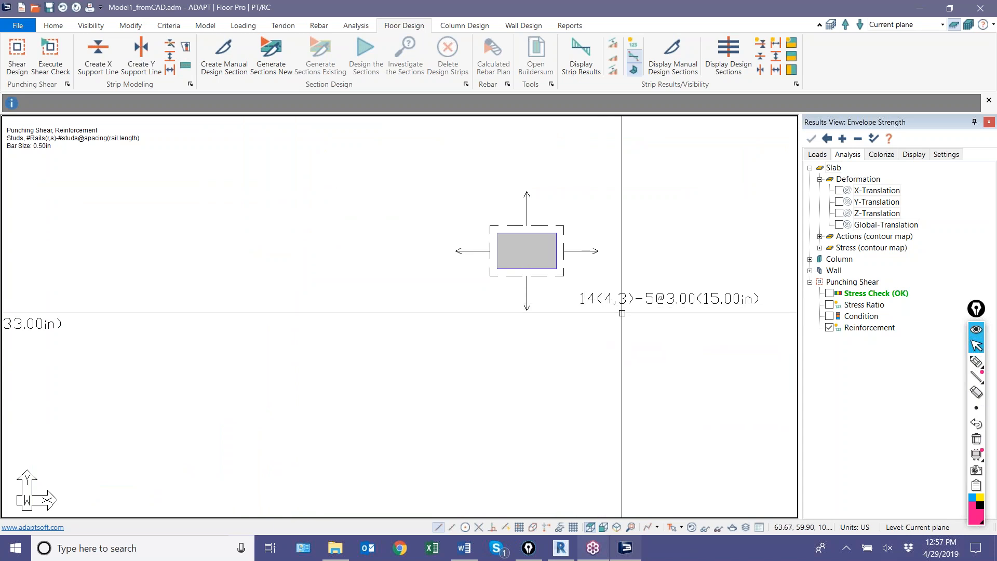
pyautogui.scroll(-3, 588, 235)
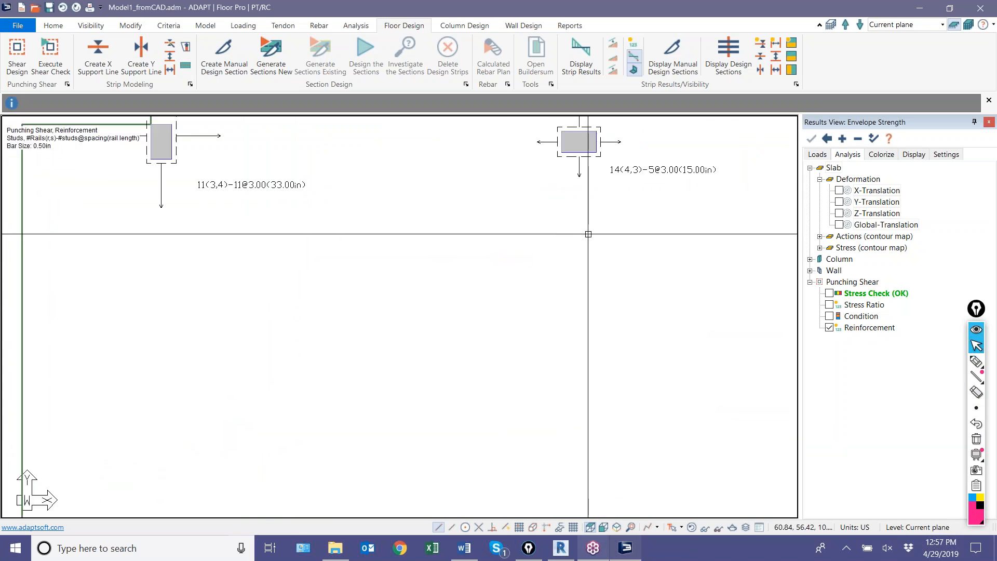
pyautogui.scroll(-1, 659, 345)
# Review the stud rail callouts of the columns along the lower cantilever edge and bring the whole plan back into view
pyautogui.moveTo(639, 444); pyautogui.dragTo(595, 205, button='middle')
pyautogui.scroll(-3, 522, 233)
pyautogui.scroll(2, 273, 393)
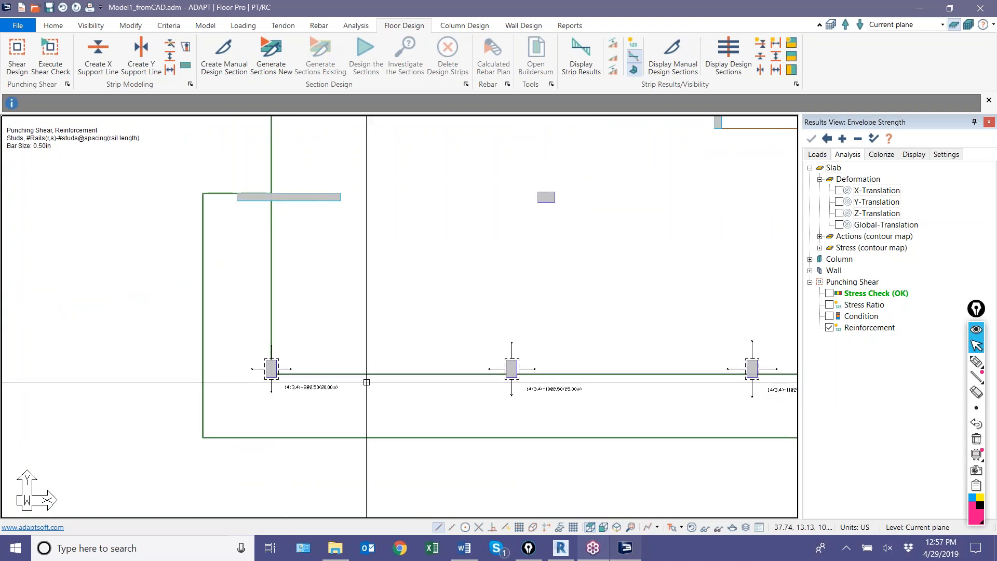
pyautogui.scroll(1, 680, 383)
pyautogui.moveTo(680, 383); pyautogui.dragTo(466, 374, button='middle')
pyautogui.scroll(-3, 568, 369)
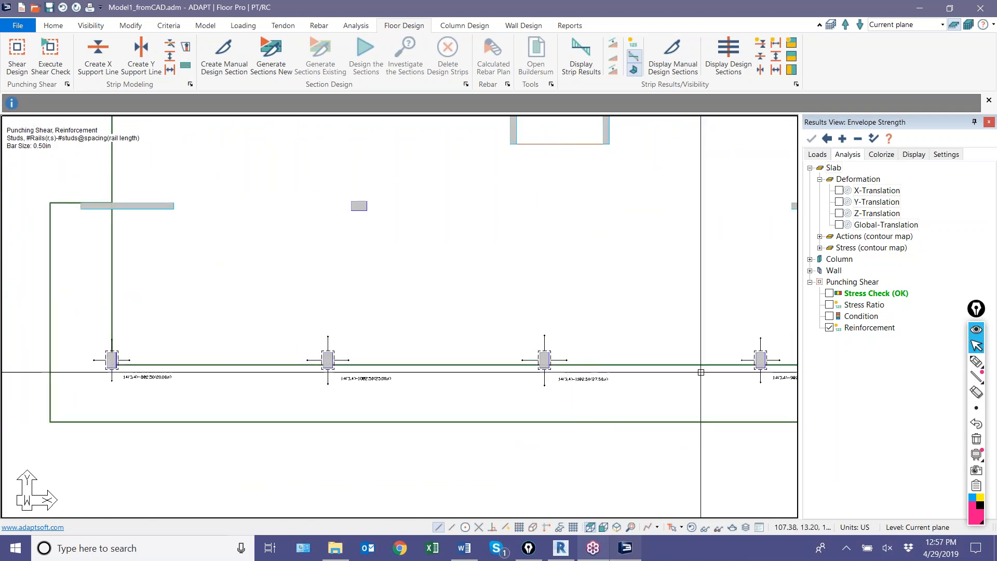
pyautogui.moveTo(455, 417); pyautogui.dragTo(539, 453, button='middle')
pyautogui.scroll(-4, 539, 452)
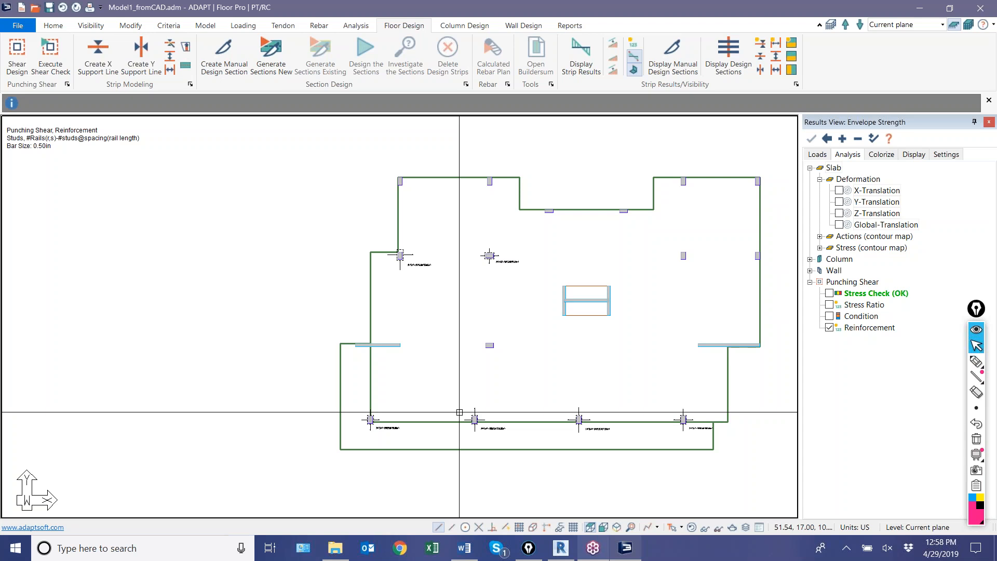
# Turn on the visibility of the model1 CAD drawing group so its gridlines and linework show over the plan
pyautogui.click(93, 26)
pyautogui.click(244, 56)
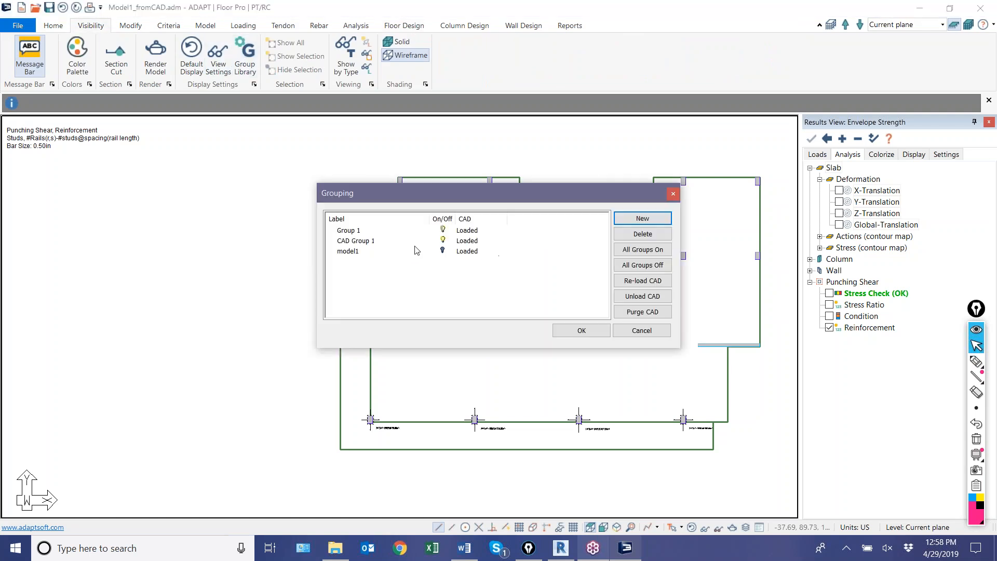
pyautogui.click(442, 254)
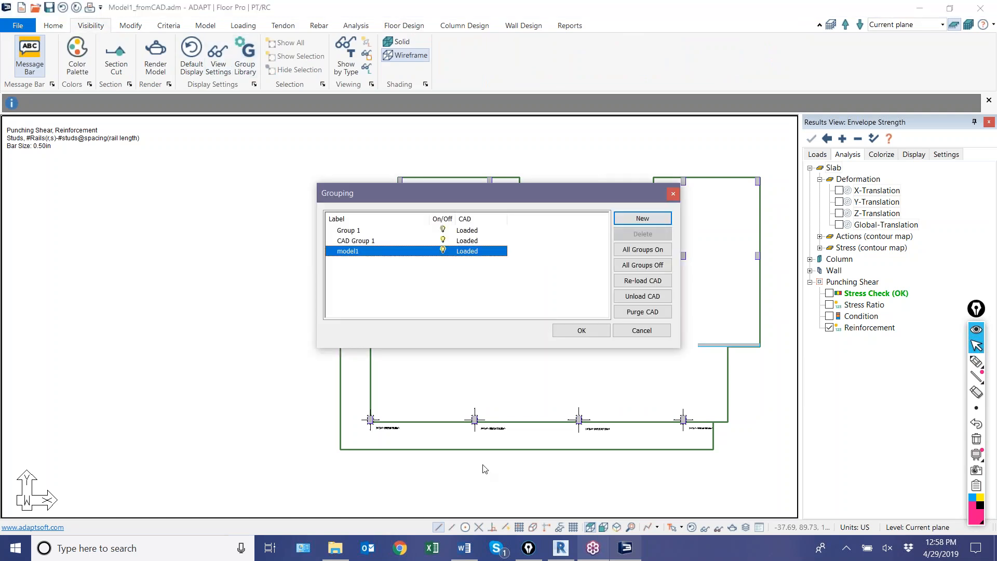
pyautogui.click(580, 330)
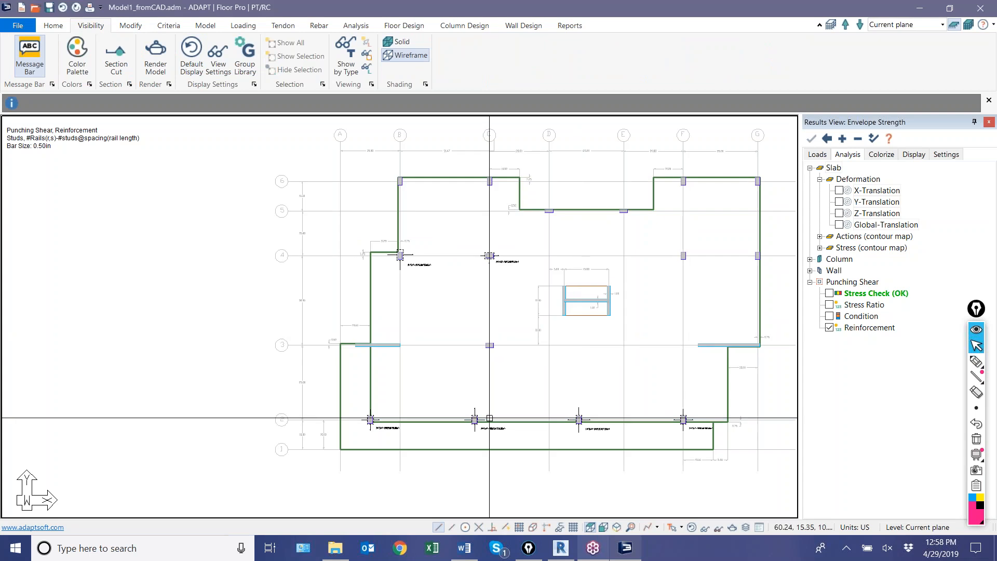
# Select the CAD linework running along gridline 2 from the first column to the slab edge and transform it into beams
pyautogui.scroll(4, 435, 373)
pyautogui.scroll(3, 435, 373)
pyautogui.scroll(-3, 364, 343)
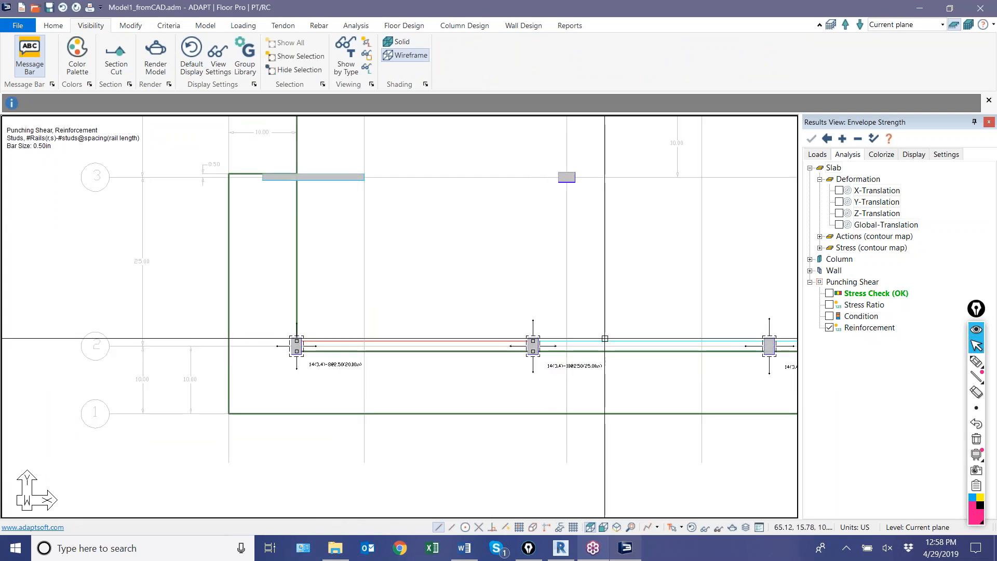
pyautogui.moveTo(619, 327); pyautogui.dragTo(440, 326, button='middle')
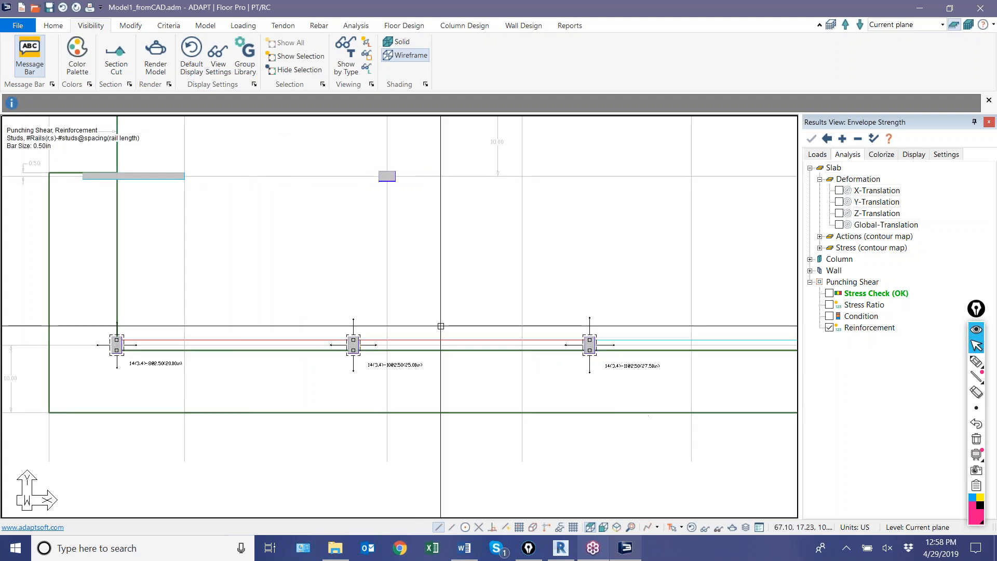
pyautogui.moveTo(633, 332); pyautogui.dragTo(397, 328, button='middle')
pyautogui.keyDown('ctrl'); pyautogui.click(637, 333); pyautogui.keyUp('ctrl')
pyautogui.scroll(-5, 698, 354)
pyautogui.moveTo(492, 379); pyautogui.dragTo(563, 370, button='middle')
pyautogui.scroll(2, 558, 363)
pyautogui.scroll(2, 444, 344)
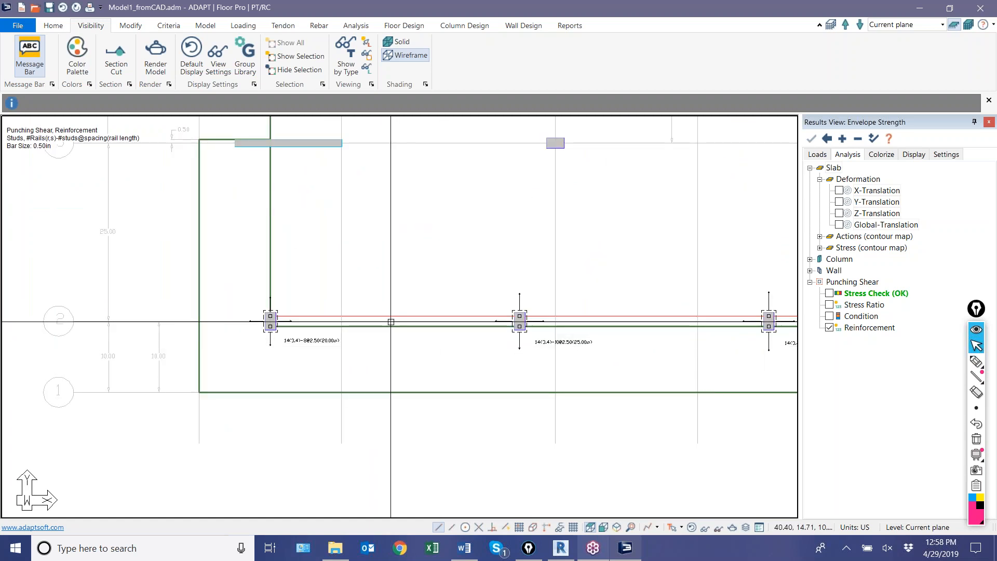
pyautogui.click(205, 25)
pyautogui.click(698, 44)
pyautogui.scroll(-3, 444, 342)
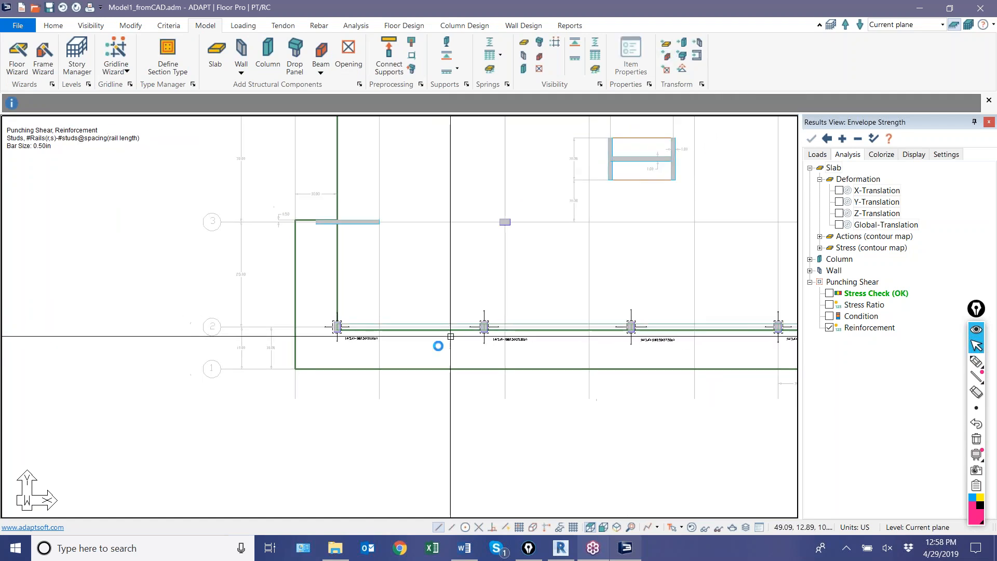
# Turn off the visibility of the model1 CAD drawing group
pyautogui.click(90, 26)
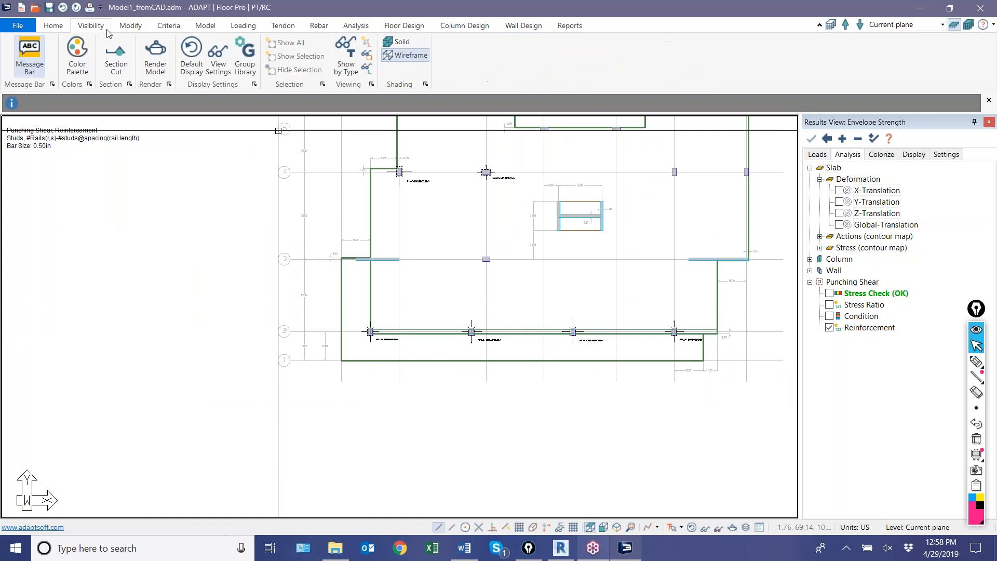
pyautogui.click(244, 54)
pyautogui.click(443, 251)
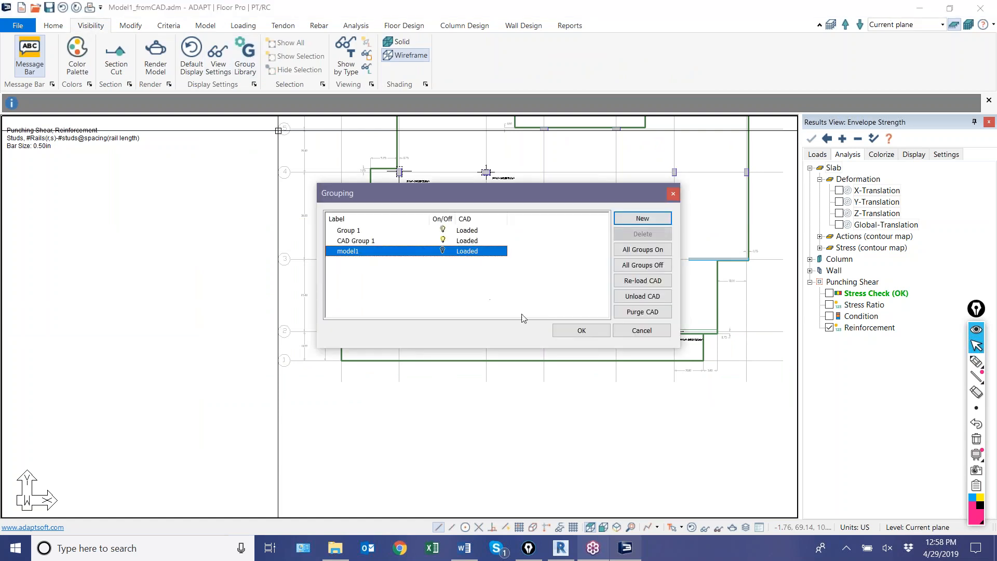
pyautogui.click(580, 330)
# Select the four beams along the lower column line and modify their cross-section depth together
pyautogui.scroll(4, 363, 327)
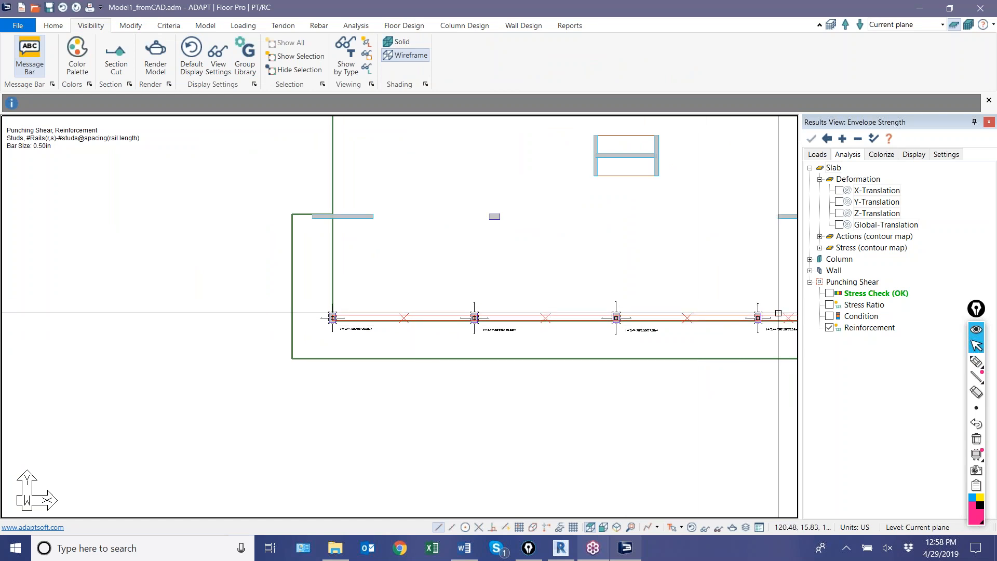
pyautogui.scroll(-1, 339, 371)
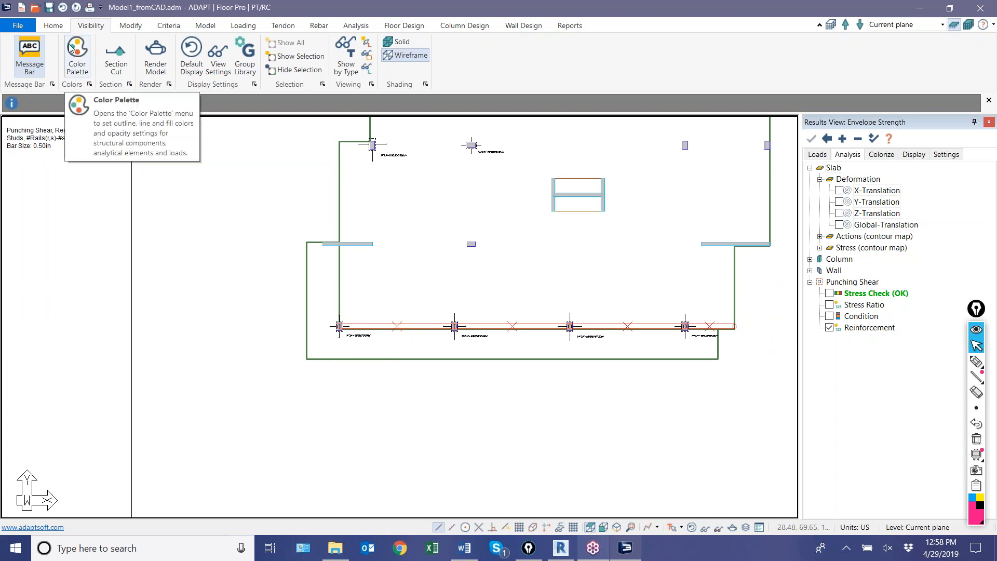
pyautogui.click(139, 27)
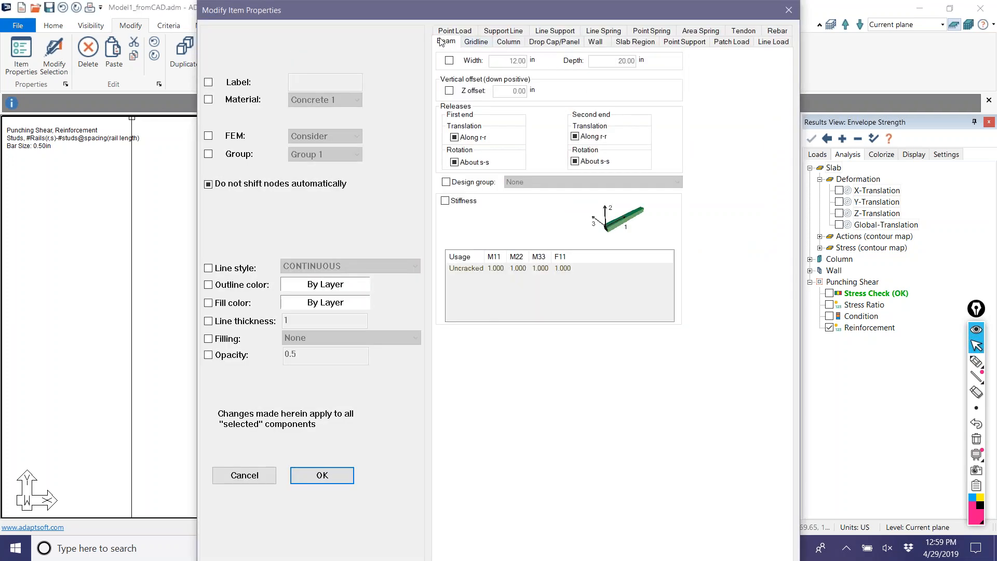
pyautogui.click(449, 60)
pyautogui.doubleClick(615, 64)
pyautogui.click(321, 475)
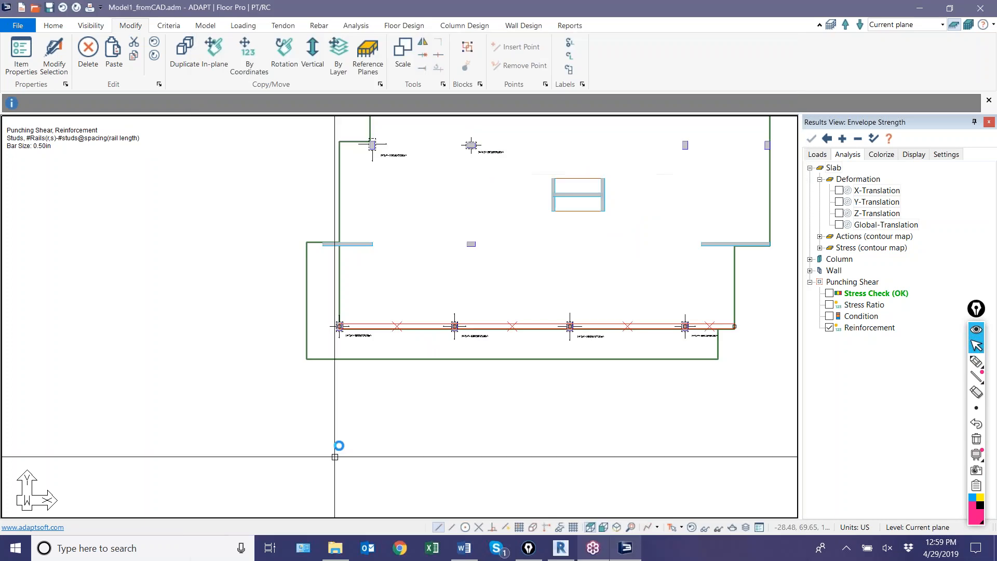
# Generate a new finite element mesh for the slab with the added beams
pyautogui.scroll(1, 339, 374)
pyautogui.scroll(-2, 356, 349)
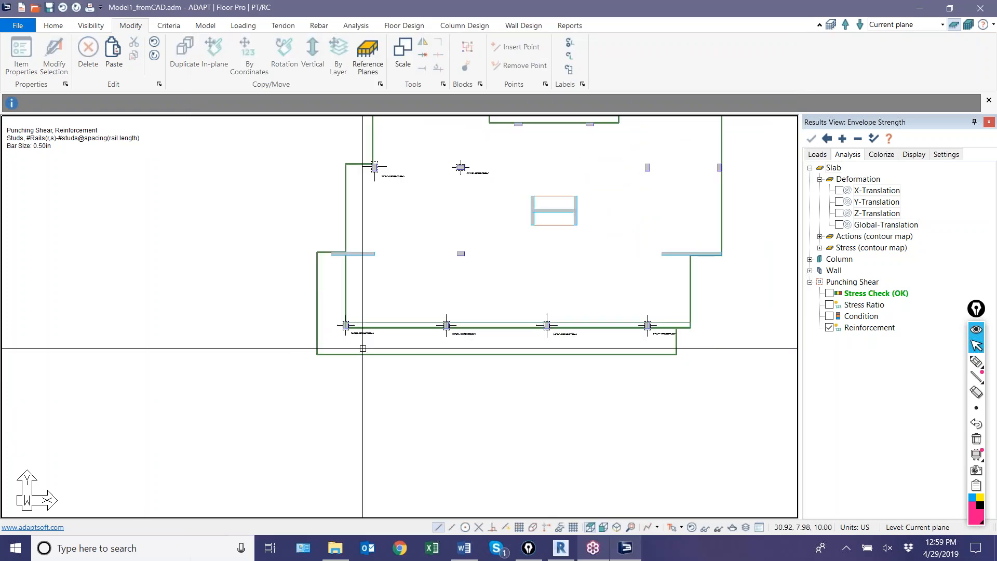
pyautogui.scroll(-2, 361, 353)
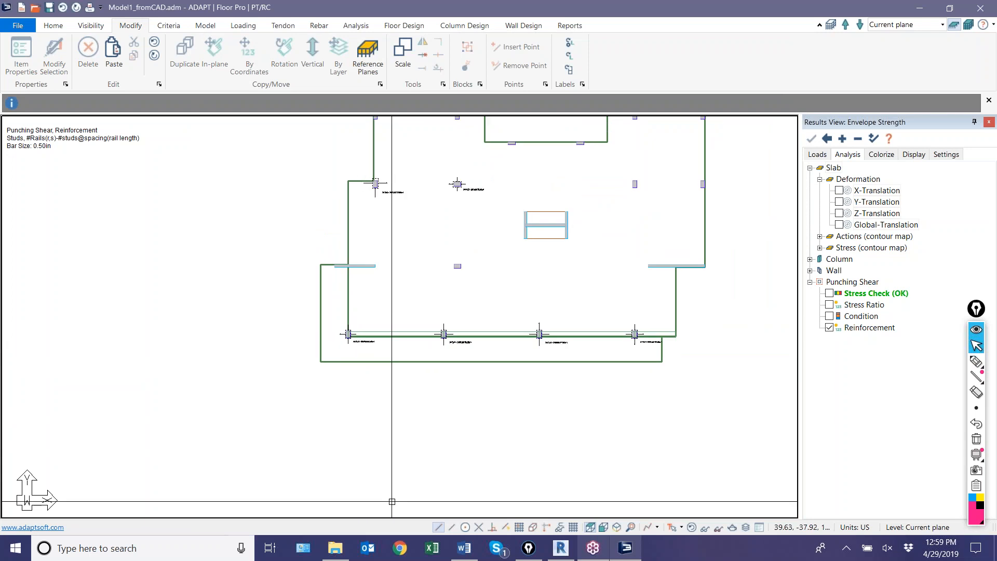
pyautogui.scroll(1, 319, 366)
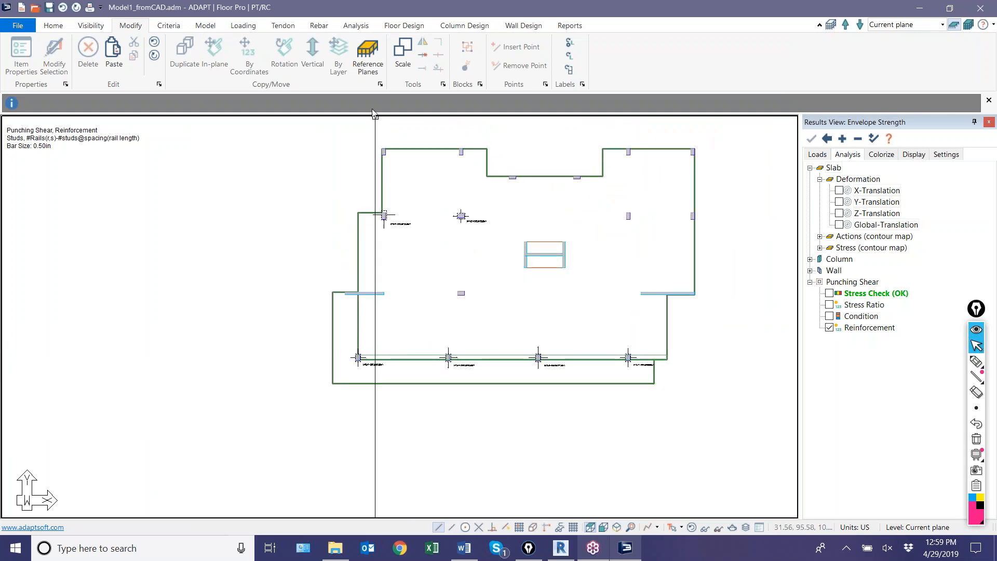
pyautogui.click(356, 26)
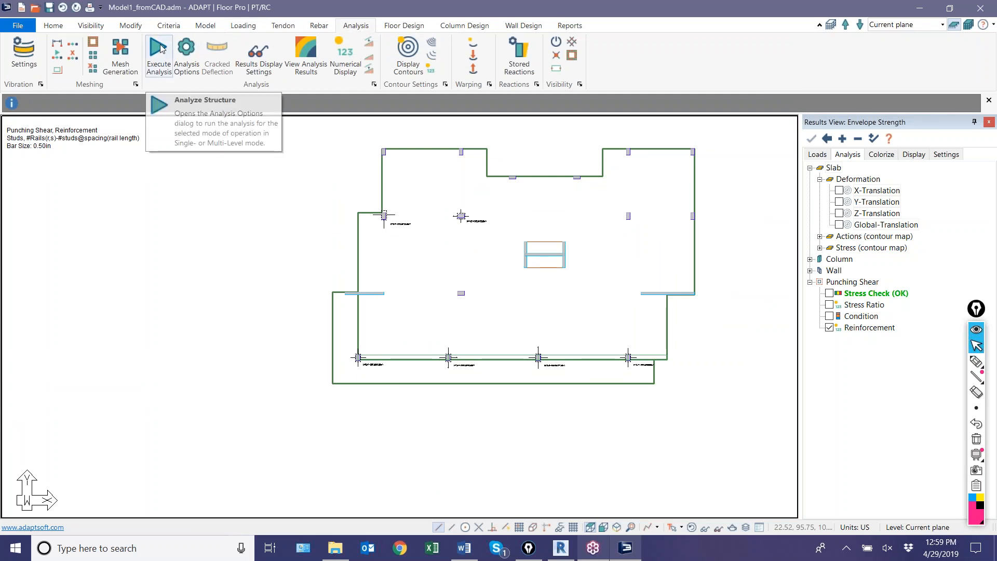
pyautogui.click(121, 56)
pyautogui.click(571, 353)
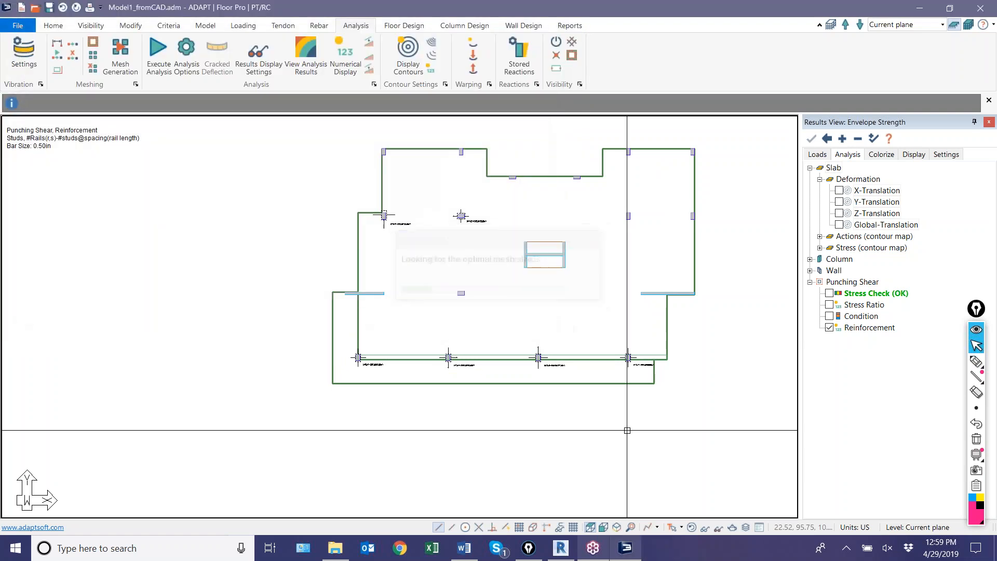
# Analyse the structure for all nine load combinations with uncracked stiffness and save the solution
pyautogui.click(158, 52)
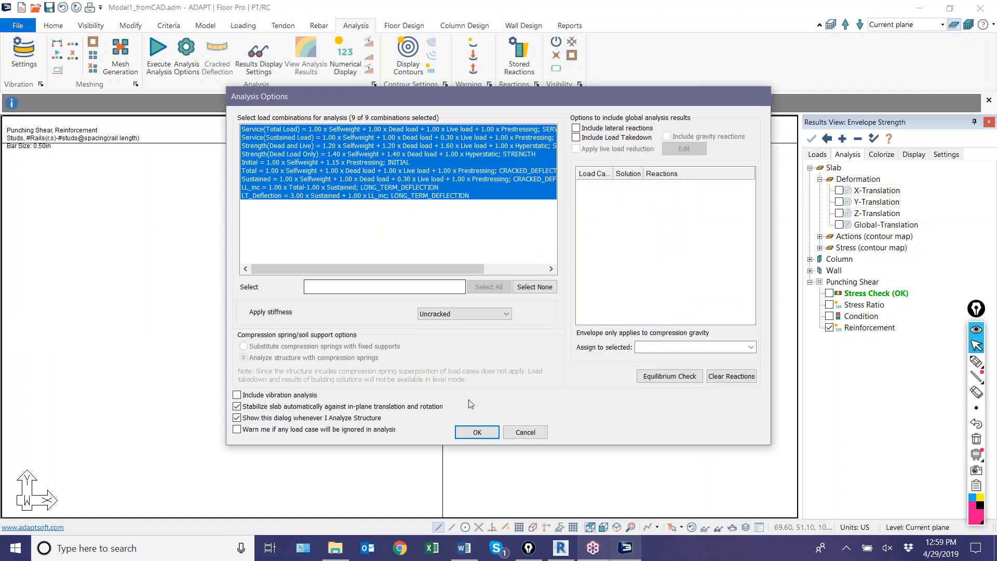
pyautogui.click(476, 431)
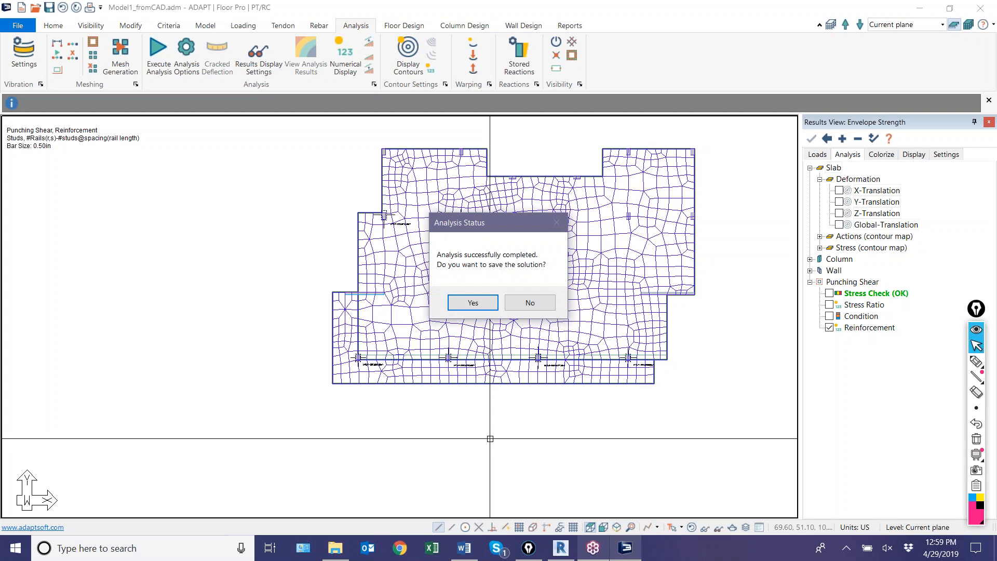
pyautogui.click(471, 300)
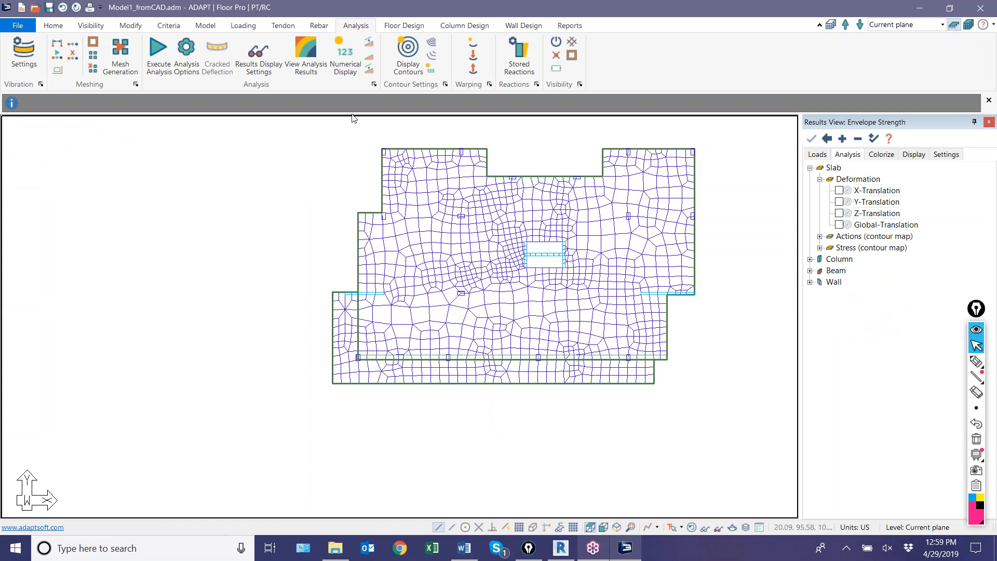
# Execute the punching shear check on the reanalysed slab
pyautogui.click(404, 25)
pyautogui.click(51, 58)
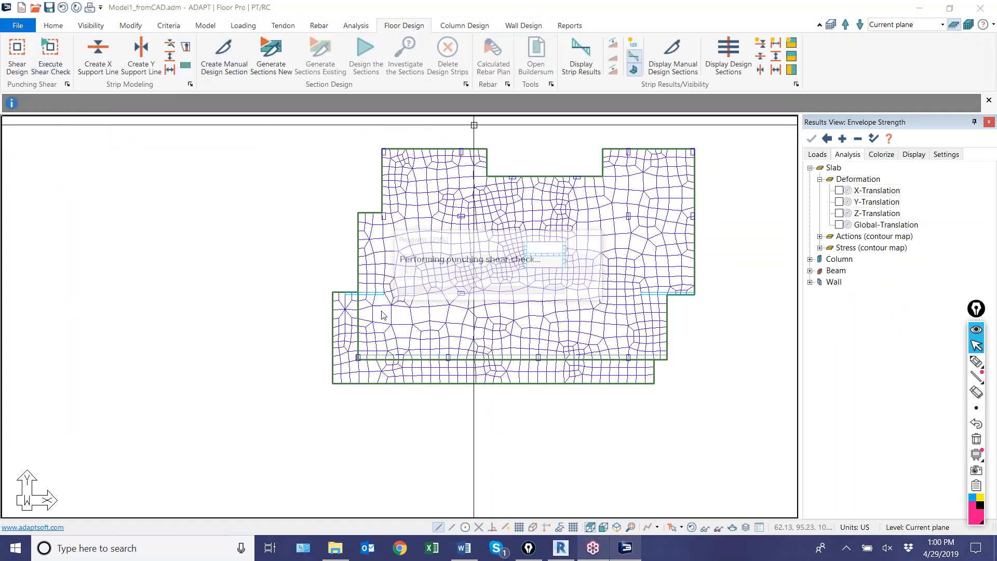
pyautogui.click(540, 303)
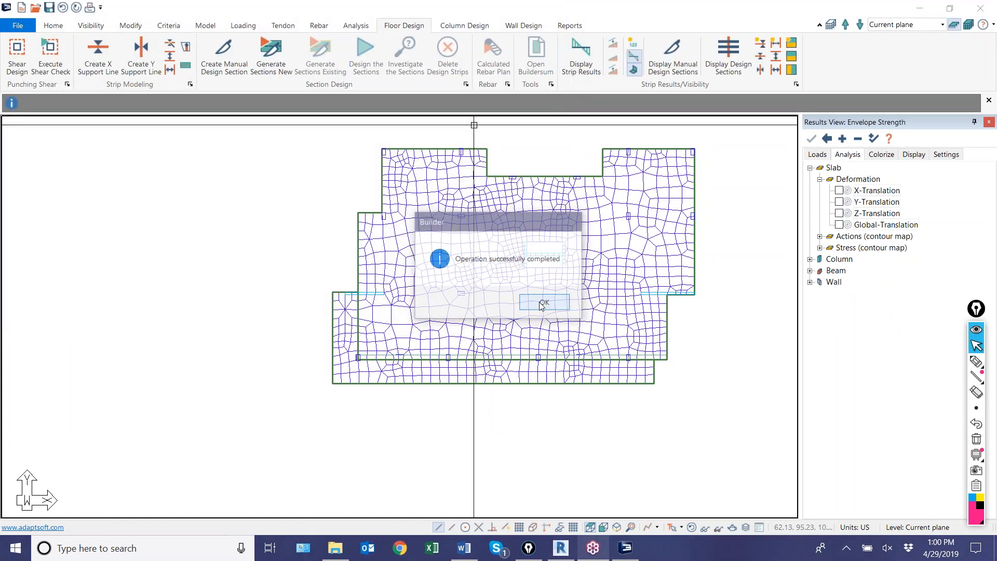
# Hide the mesh, examine the punching shear stress check at all columns, and turn that result display off
pyautogui.click(705, 527)
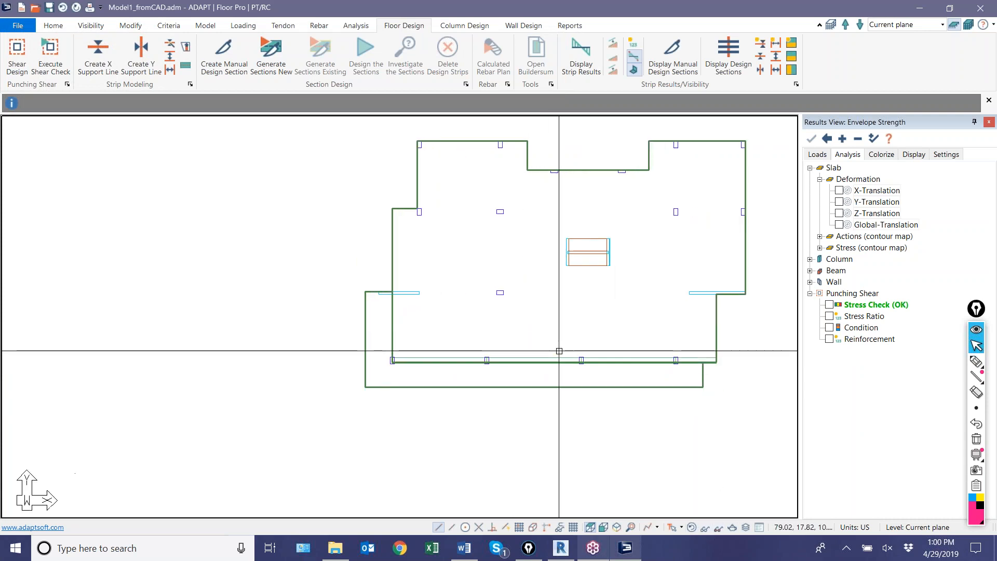
pyautogui.scroll(1, 583, 350)
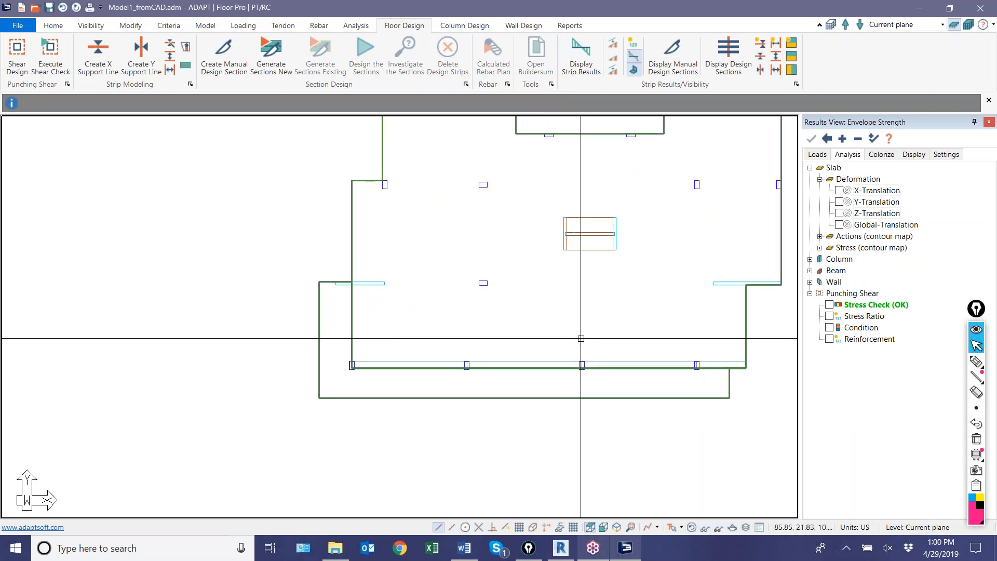
pyautogui.click(829, 305)
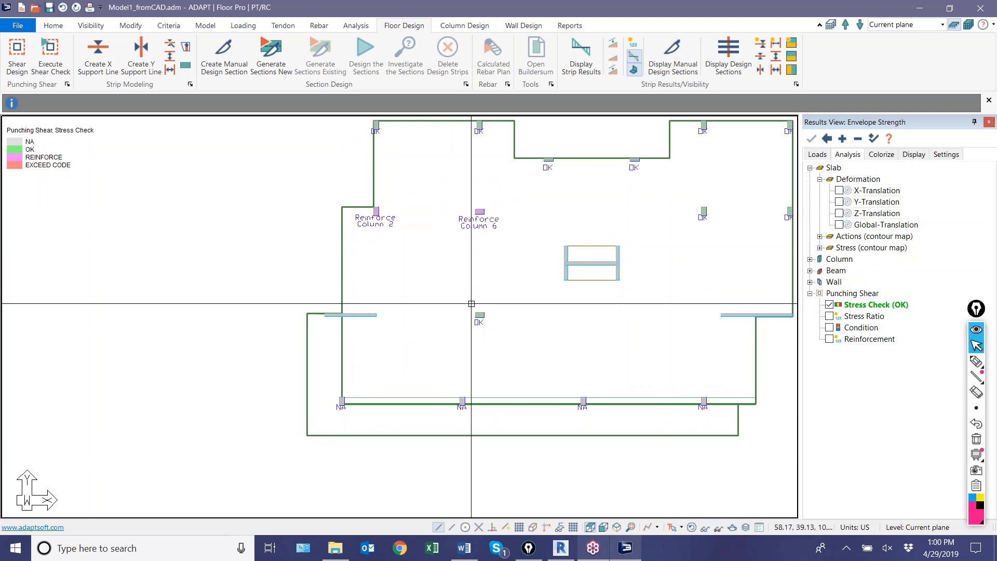
pyautogui.click(829, 304)
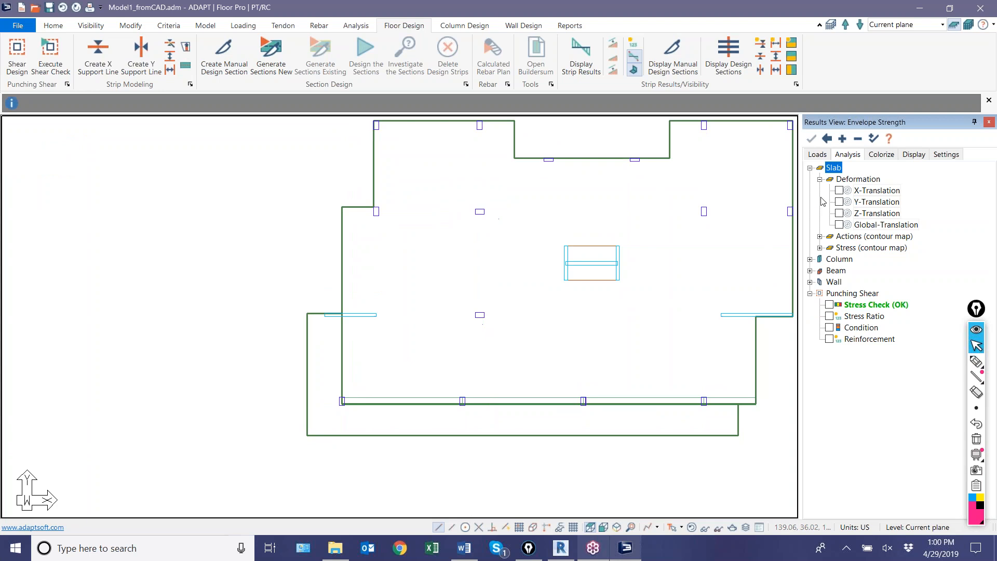
# Set the load combination for the results display to Service(Total Load)
pyautogui.click(817, 154)
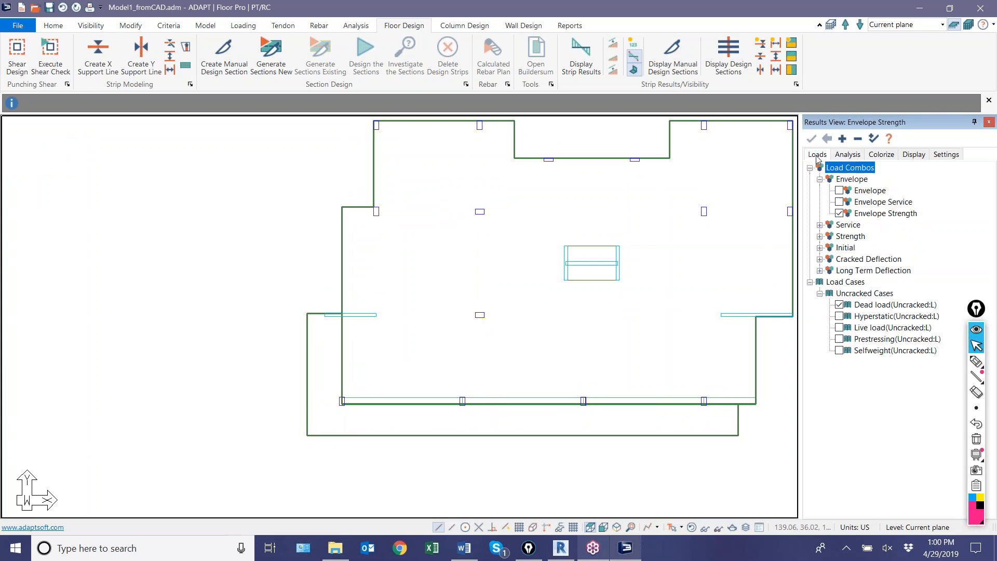
pyautogui.click(819, 225)
pyautogui.click(839, 247)
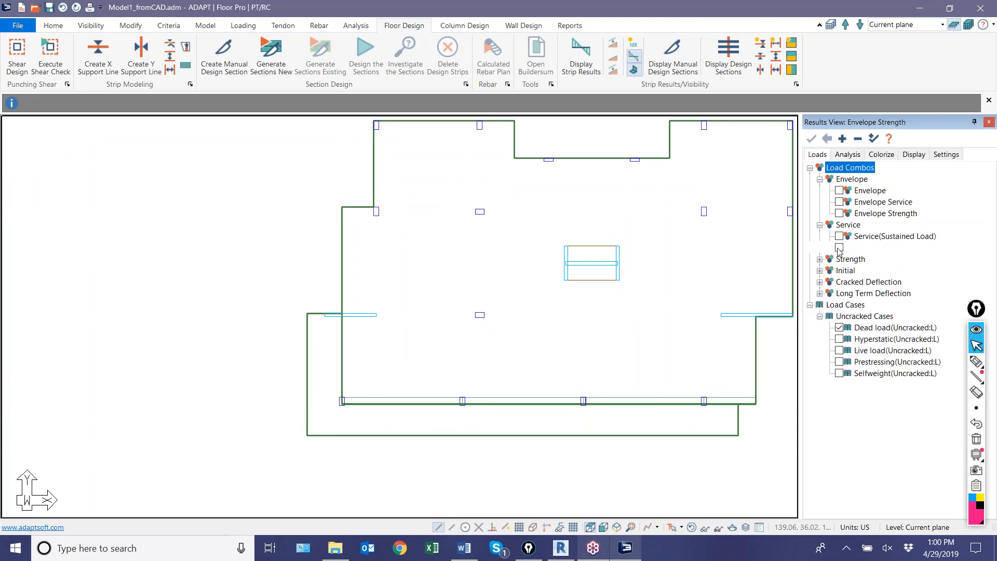
pyautogui.click(846, 156)
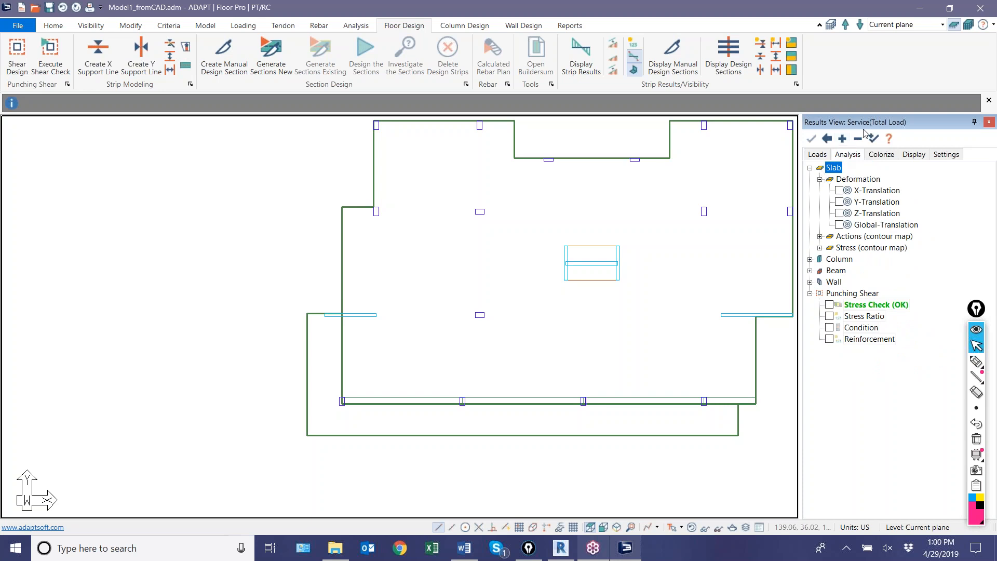
pyautogui.click(819, 154)
pyautogui.click(847, 154)
# Display the slab's Z-Translation contours, examine the deflections in plan, and switch to a front elevation view
pyautogui.click(844, 213)
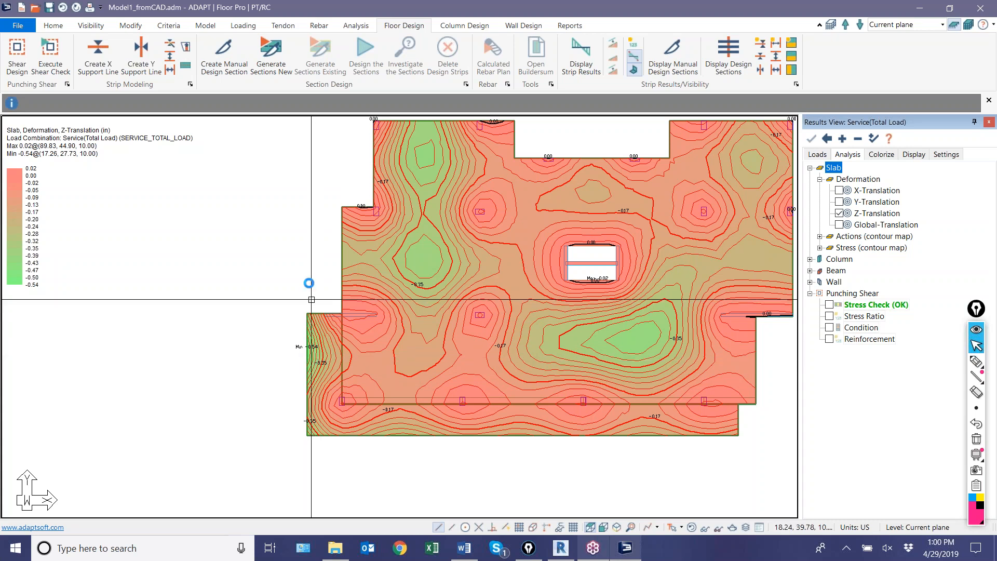
pyautogui.scroll(-1, 311, 300)
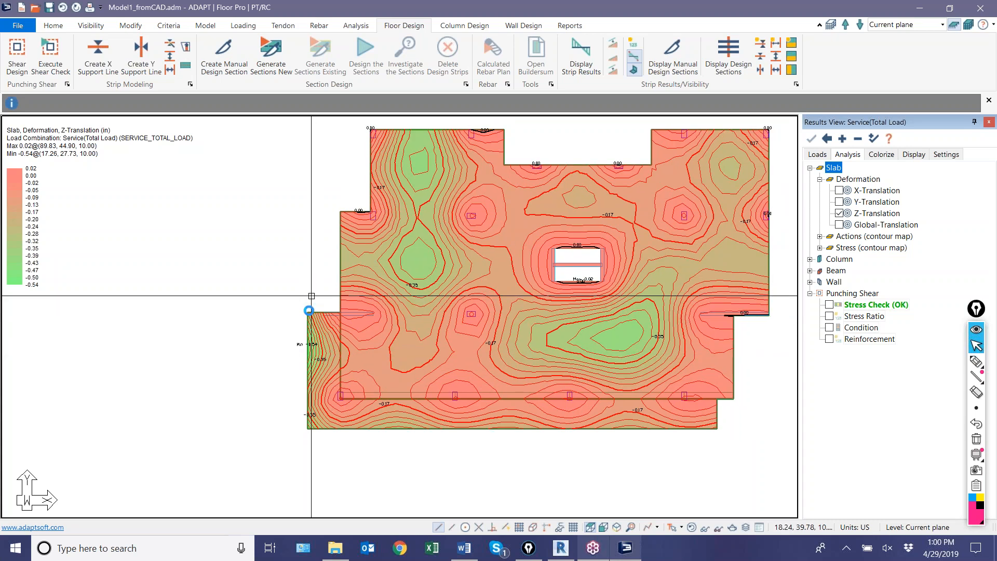
pyautogui.scroll(1, 309, 310)
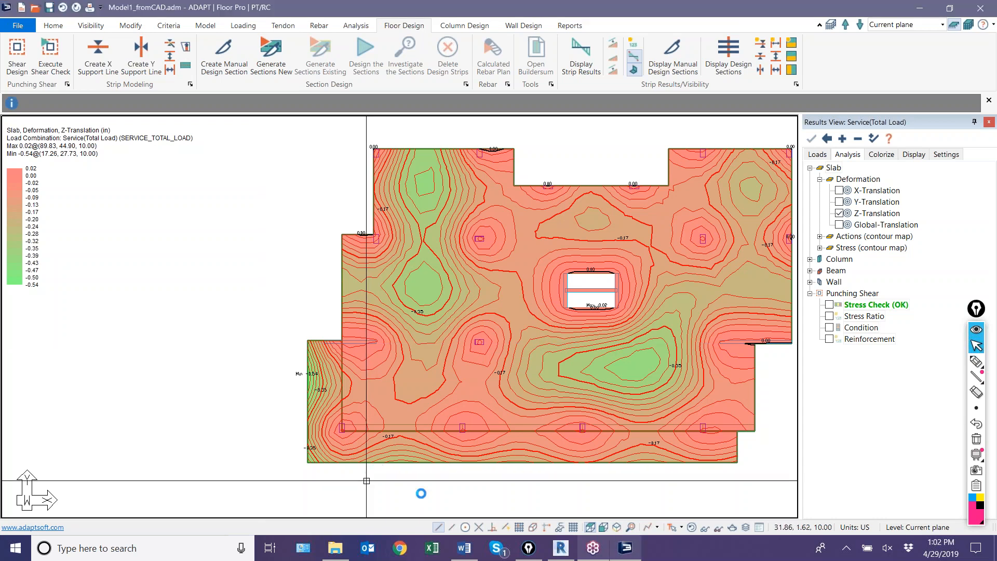
pyautogui.scroll(-1, 424, 491)
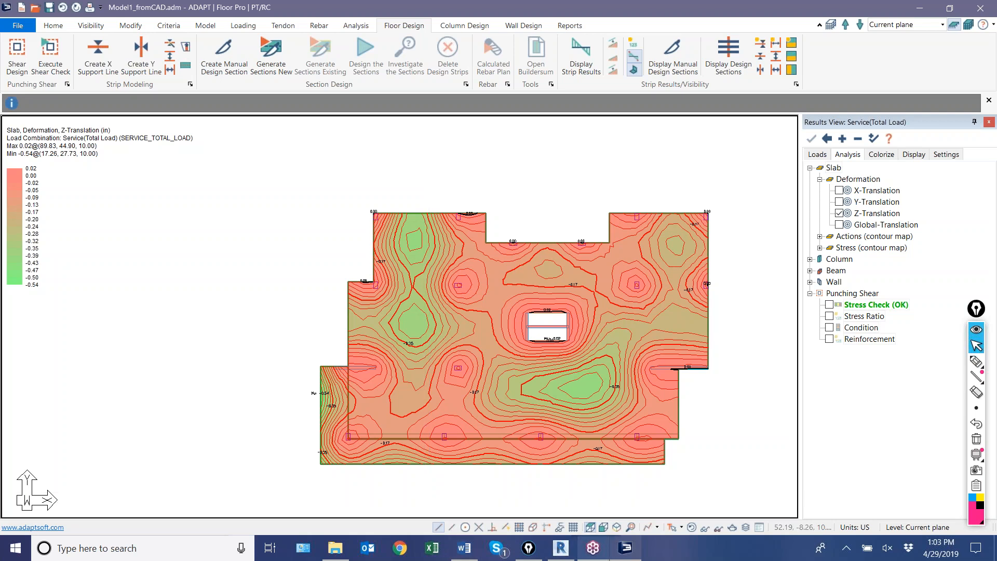
pyautogui.click(604, 527)
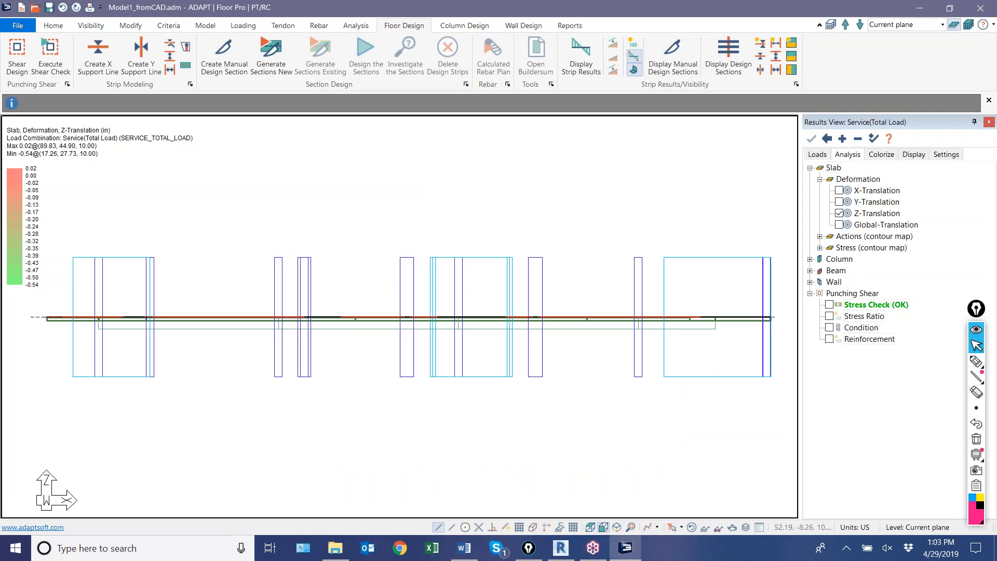
# Set the FEM option to Disregard for all the columns and walls above the slab
pyautogui.scroll(-1, 615, 412)
pyautogui.scroll(-8, 615, 412)
pyautogui.moveTo(552, 424); pyautogui.dragTo(623, 356, button='middle')
pyautogui.scroll(-1, 542, 348)
pyautogui.scroll(-1, 538, 312)
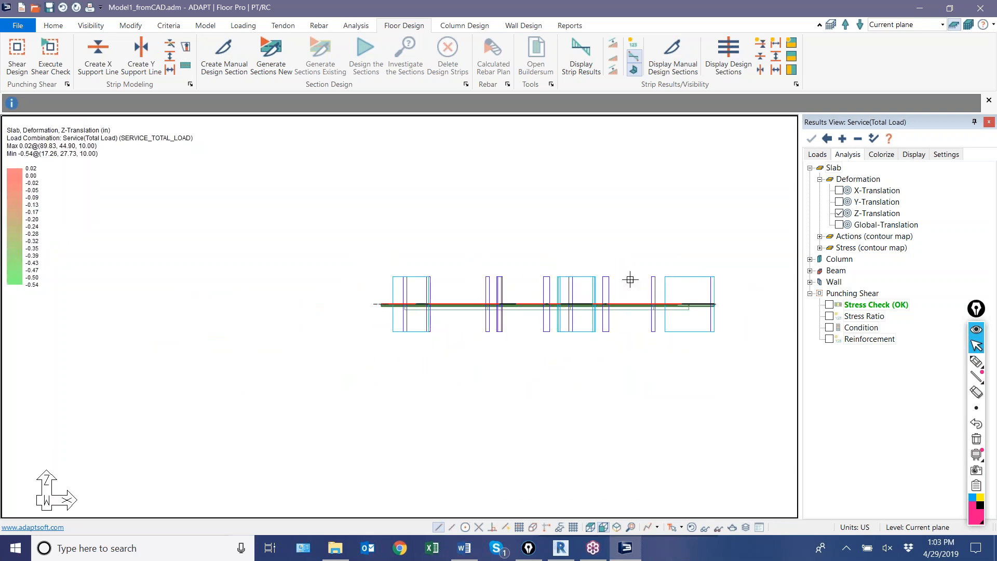
pyautogui.moveTo(336, 238); pyautogui.dragTo(336, 237)
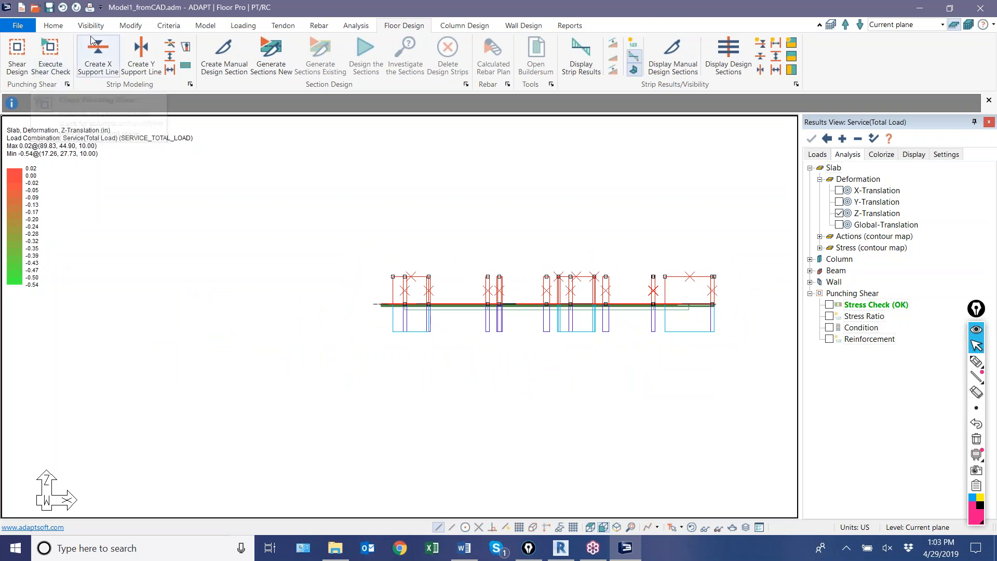
pyautogui.click(130, 25)
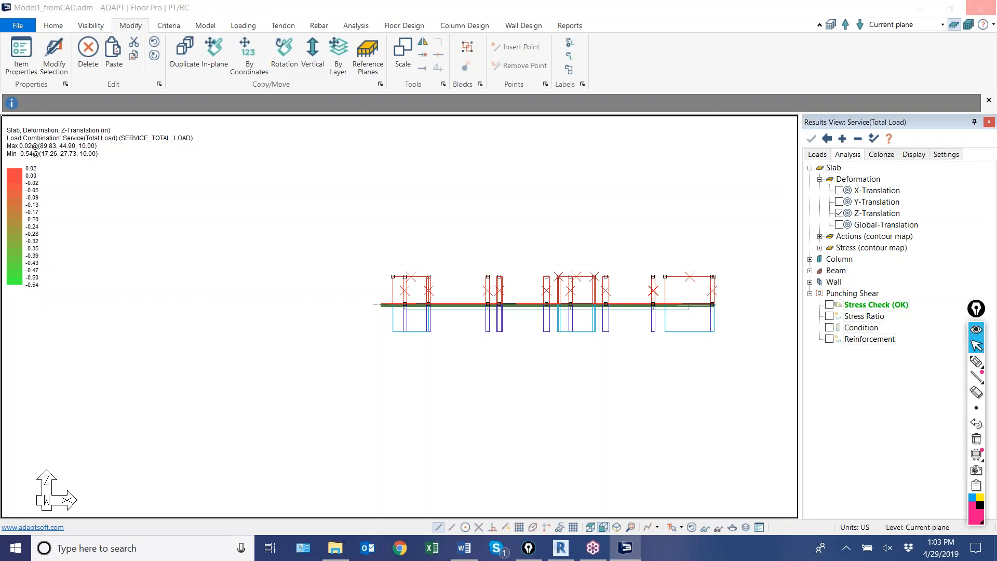
pyautogui.doubleClick(387, 294)
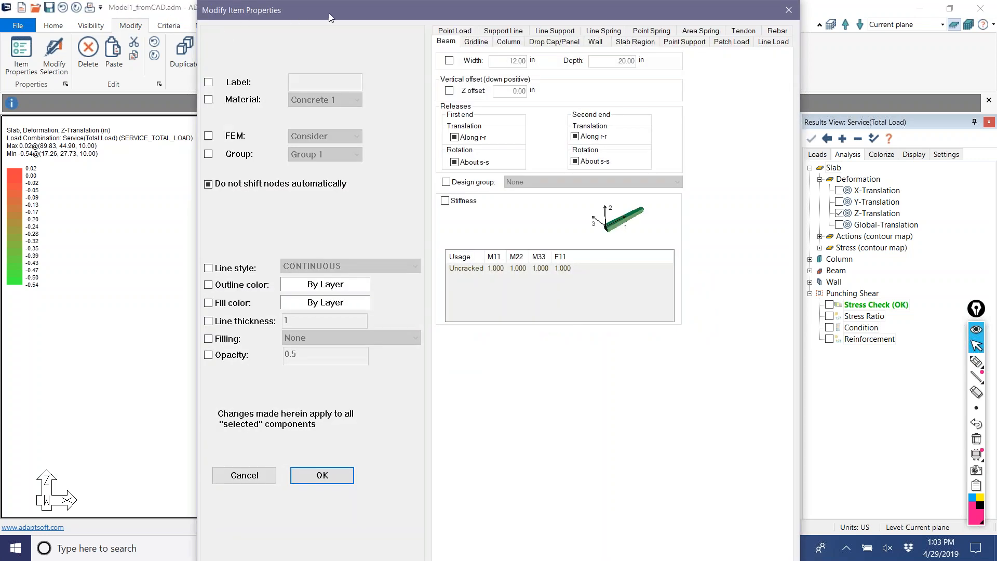
pyautogui.moveTo(300, 14); pyautogui.dragTo(420, 19)
pyautogui.click(328, 141)
pyautogui.click(430, 146)
pyautogui.click(431, 158)
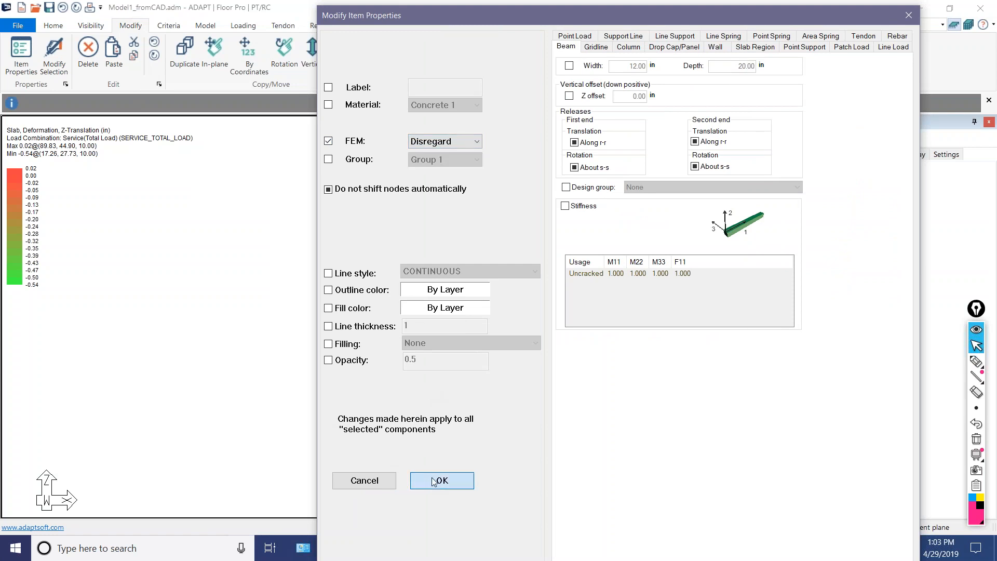
pyautogui.click(434, 481)
pyautogui.press('Escape')
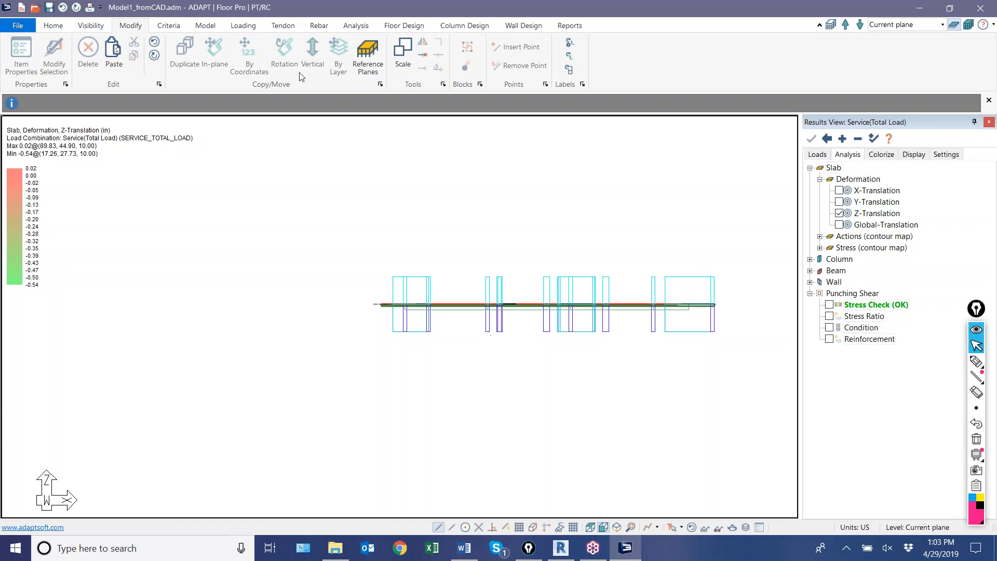
# Select only the Initial load combination in the analysis options, and close them without running the analysis
pyautogui.click(356, 25)
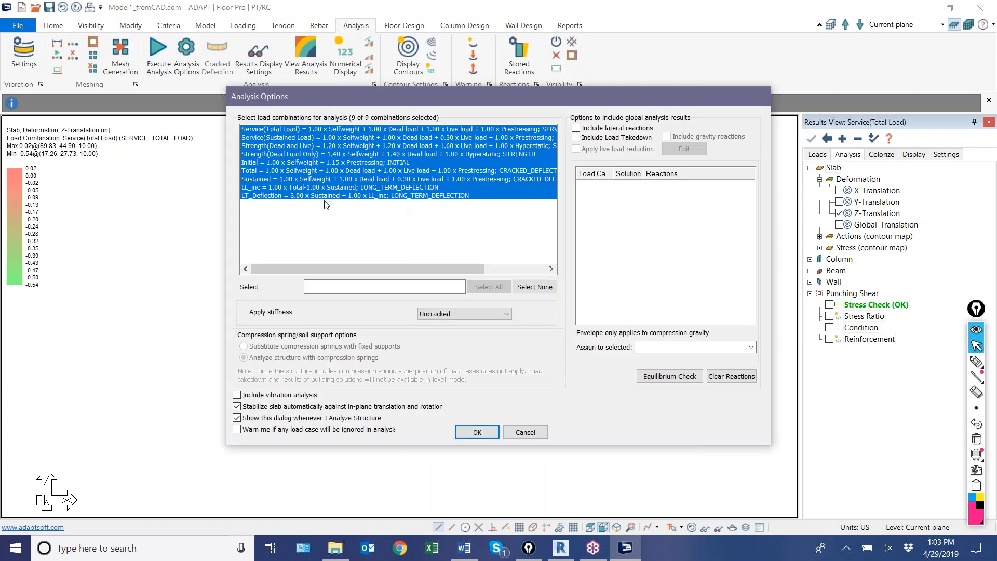
pyautogui.click(324, 197)
pyautogui.moveTo(365, 95); pyautogui.dragTo(509, 103)
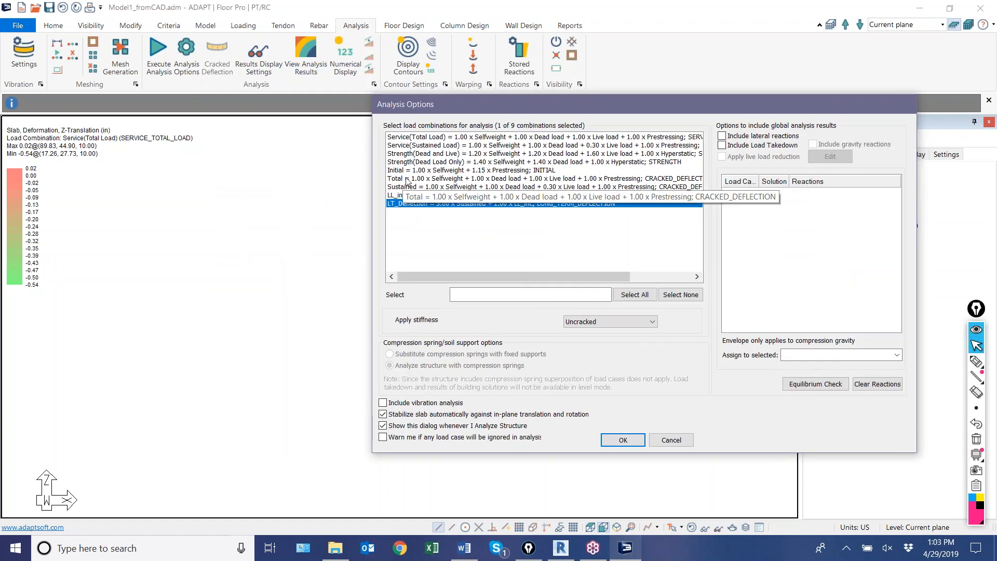
pyautogui.click(414, 172)
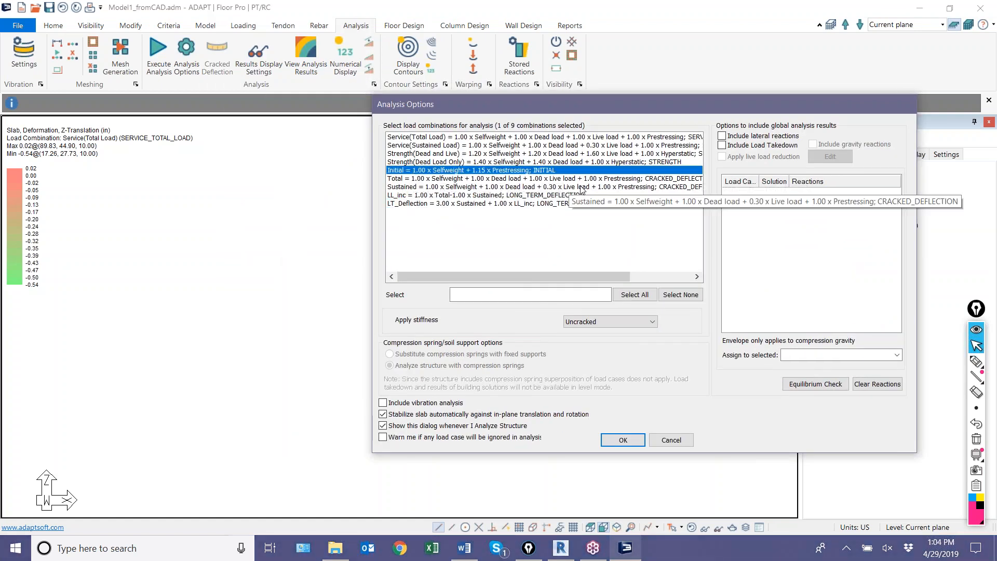
pyautogui.click(651, 435)
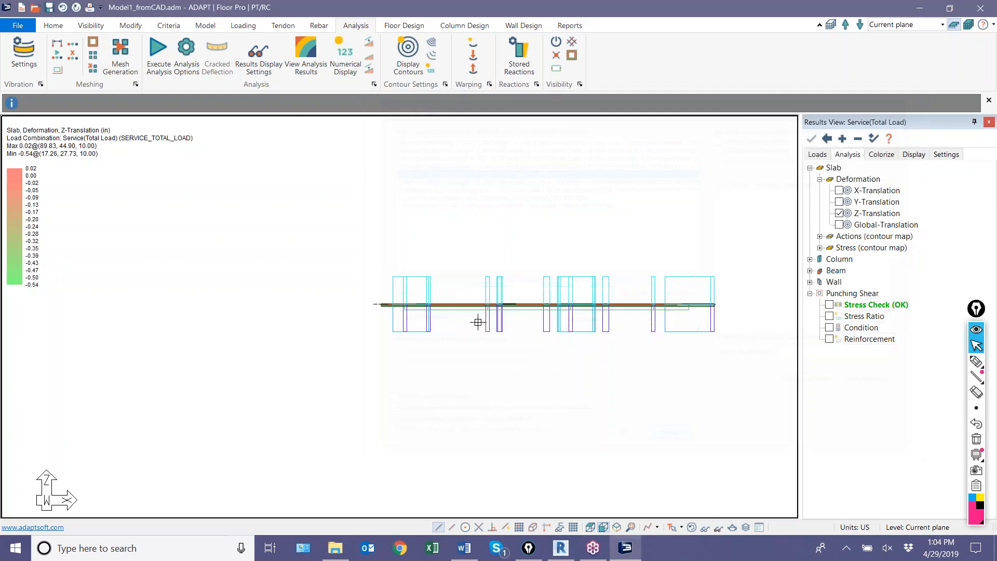
# Set the FEM option of all the columns and walls above the slab back to Consider
pyautogui.moveTo(368, 281); pyautogui.dragTo(753, 270)
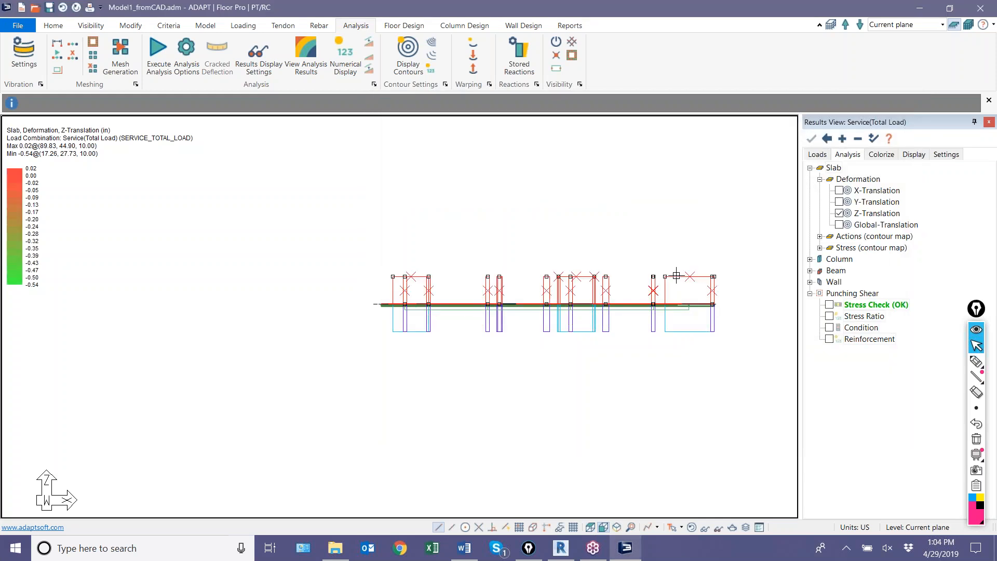
pyautogui.click(130, 27)
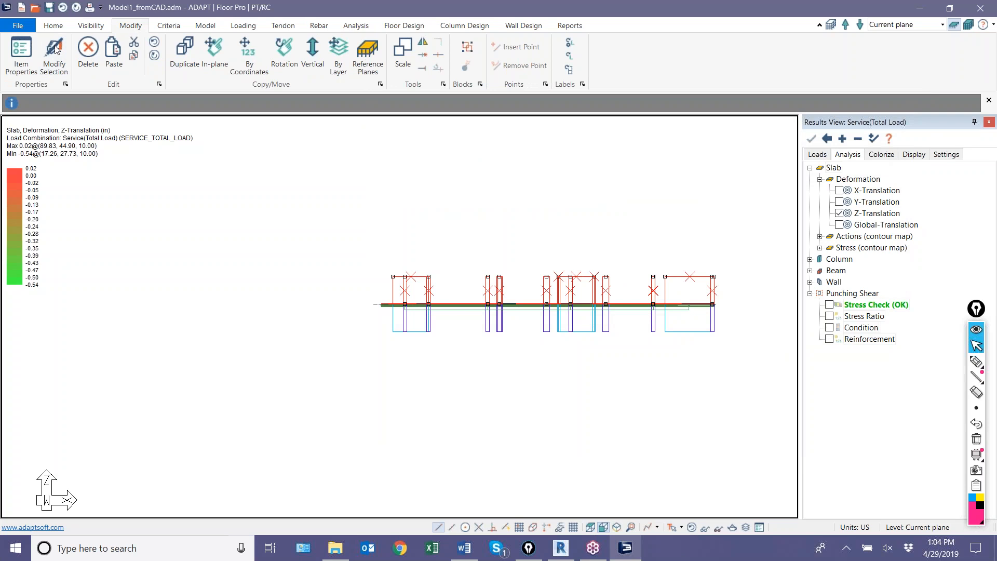
pyautogui.click(55, 49)
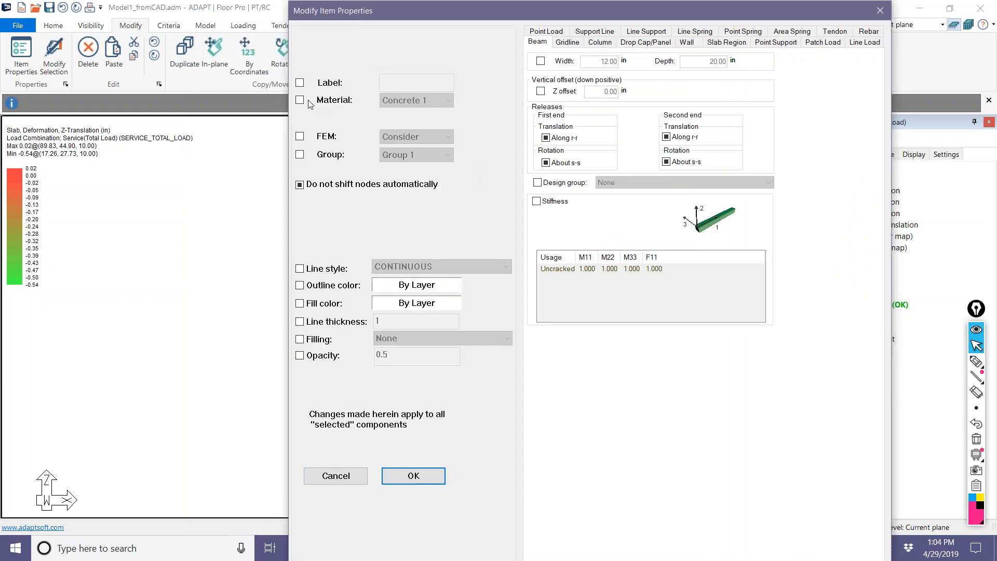
pyautogui.click(299, 137)
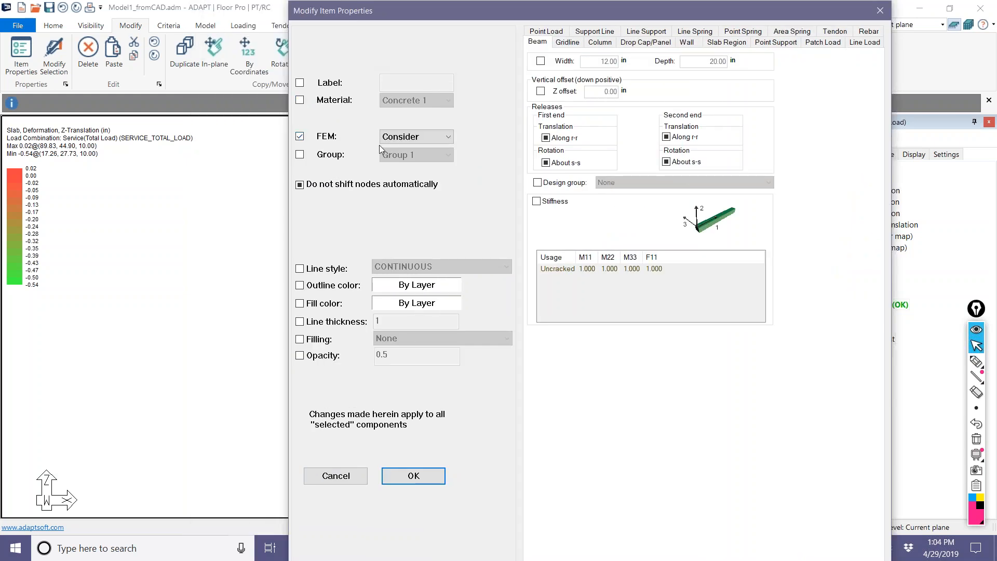
pyautogui.click(414, 476)
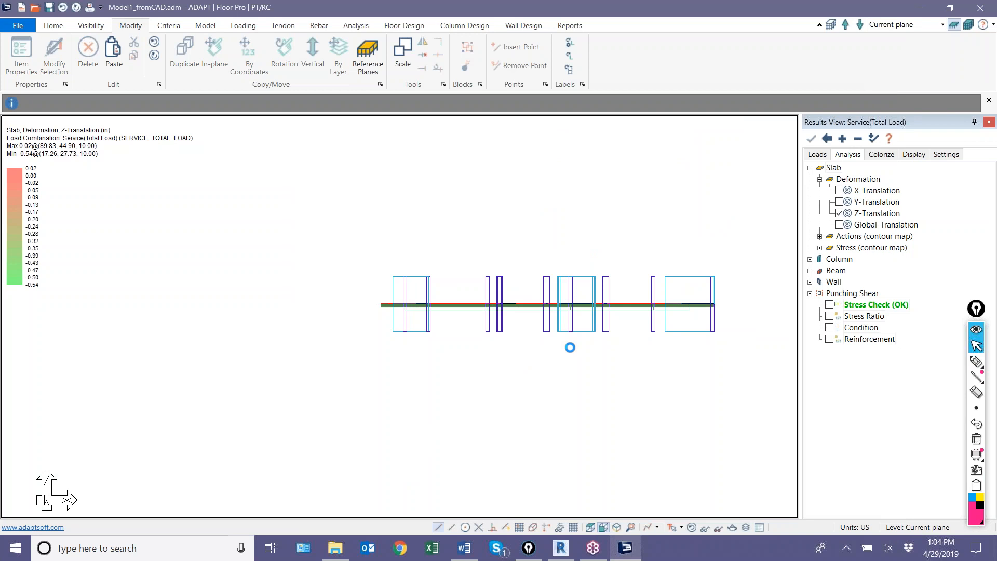
# Examine the Analysis/Design Options criteria for the support condition at the far ends of walls and columns
pyautogui.click(170, 27)
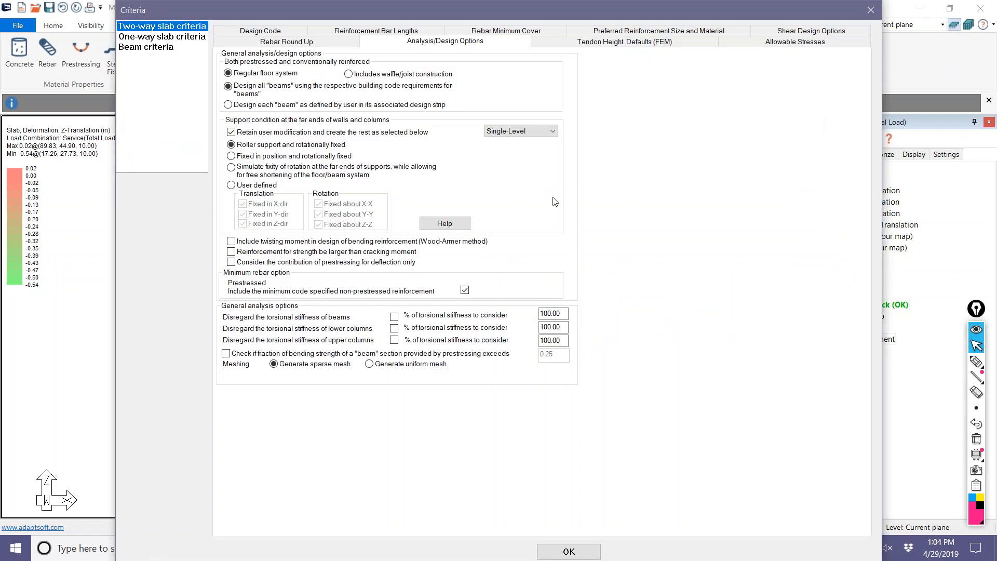
pyautogui.moveTo(534, 11); pyautogui.dragTo(668, 21)
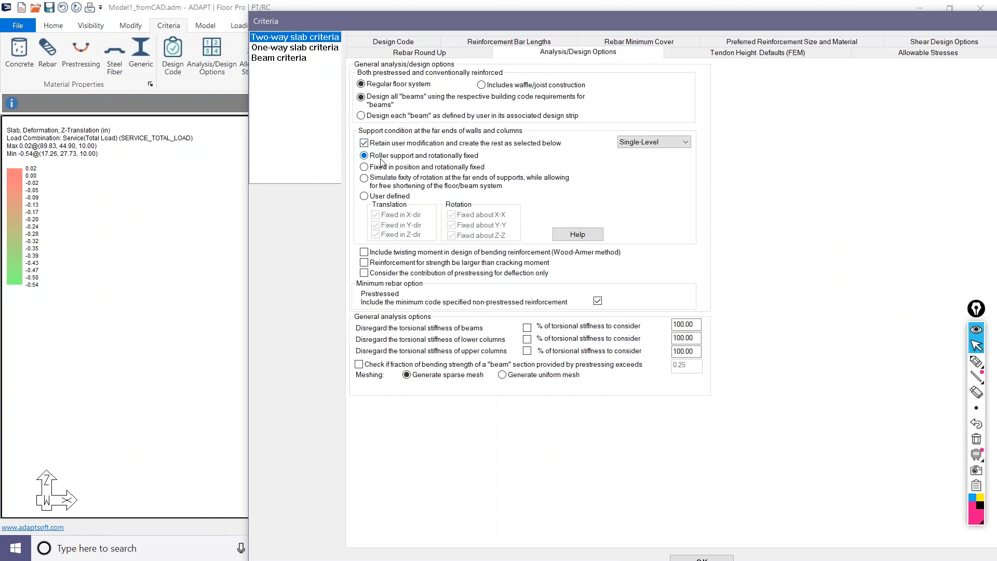
pyautogui.moveTo(615, 24); pyautogui.dragTo(619, 5)
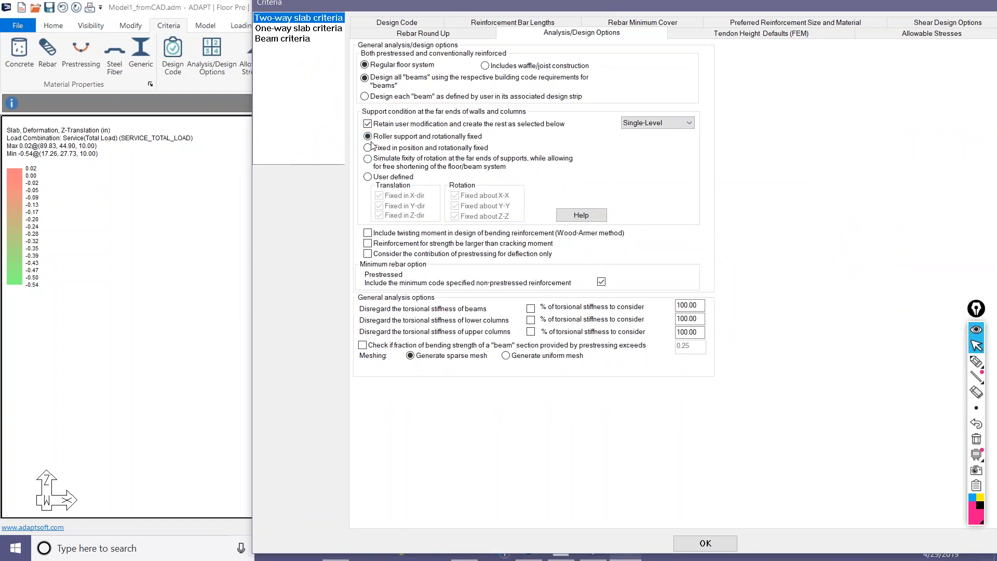
pyautogui.click(713, 544)
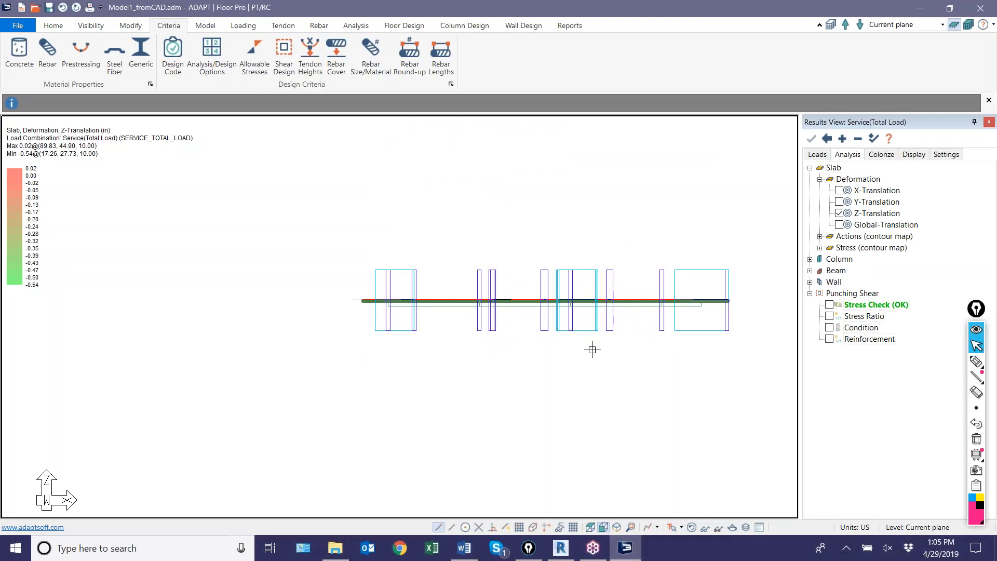
# Highlight the supports above the slab, and examine the end release options of a single column below it
pyautogui.moveTo(742, 286); pyautogui.dragTo(349, 249)
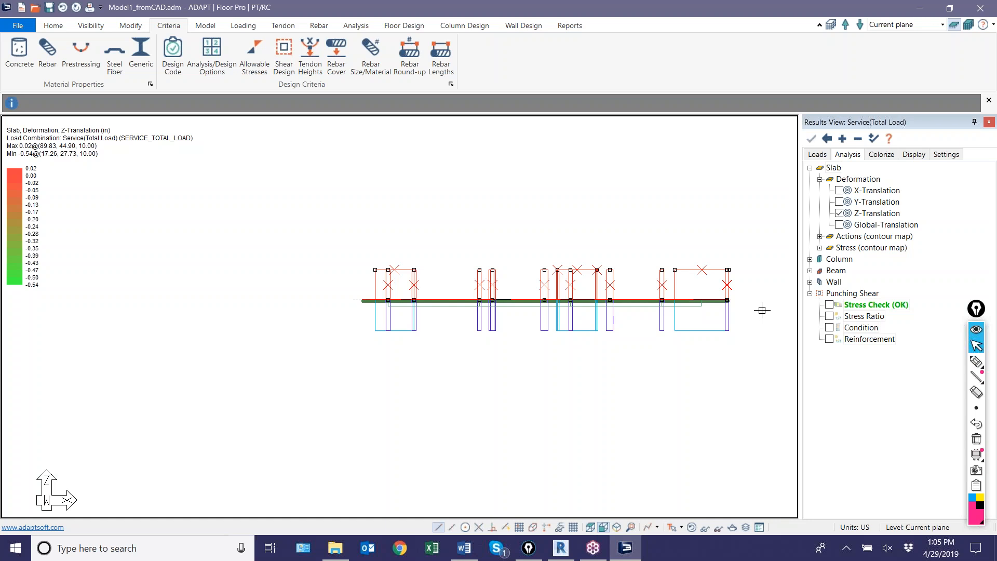
pyautogui.scroll(2, 543, 372)
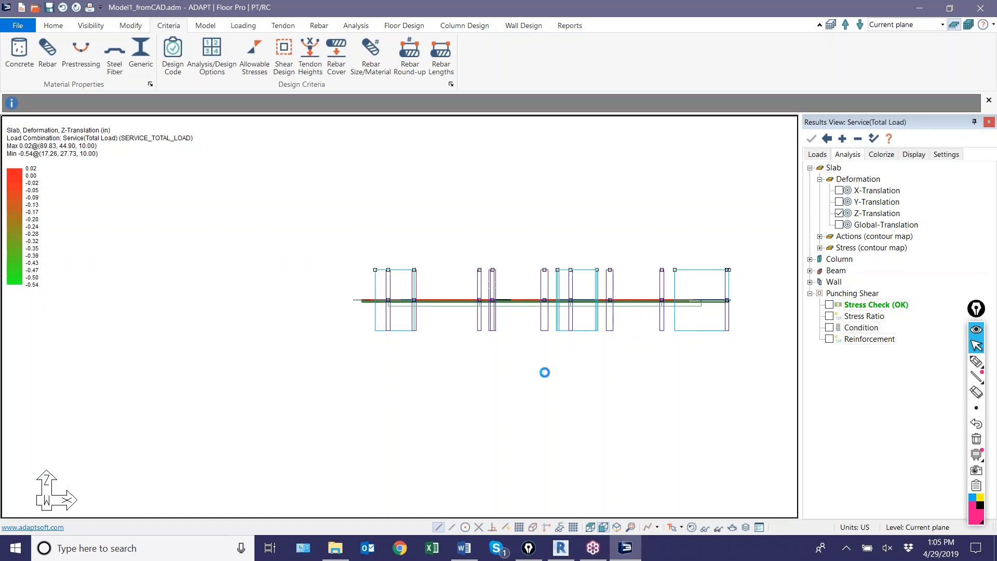
pyautogui.scroll(4, 512, 314)
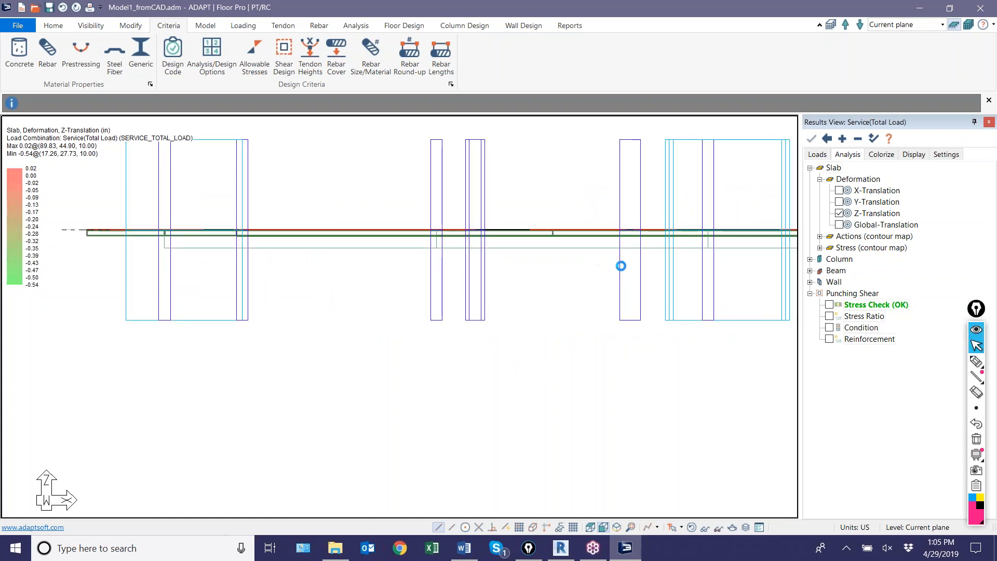
pyautogui.click(625, 266)
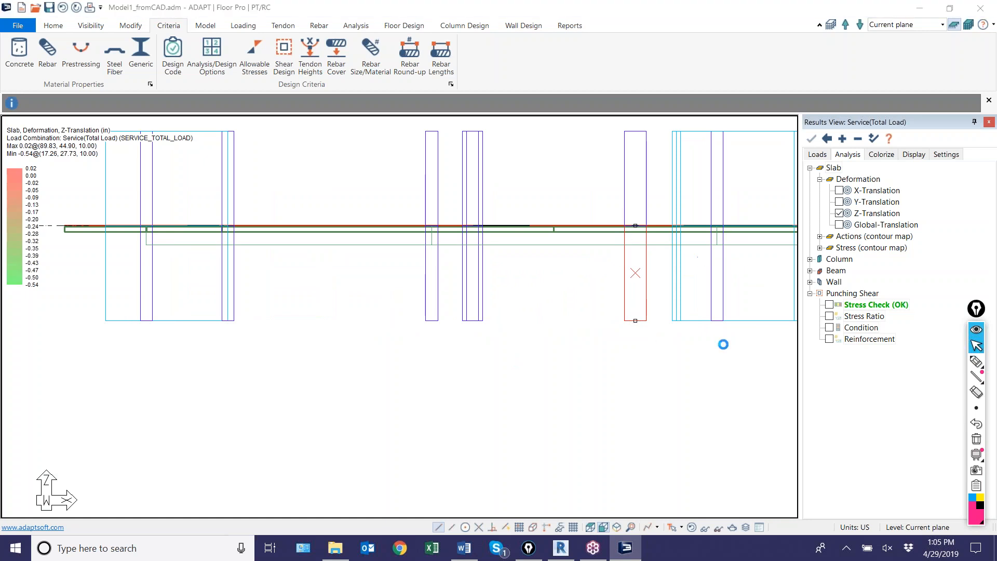
pyautogui.click(126, 52)
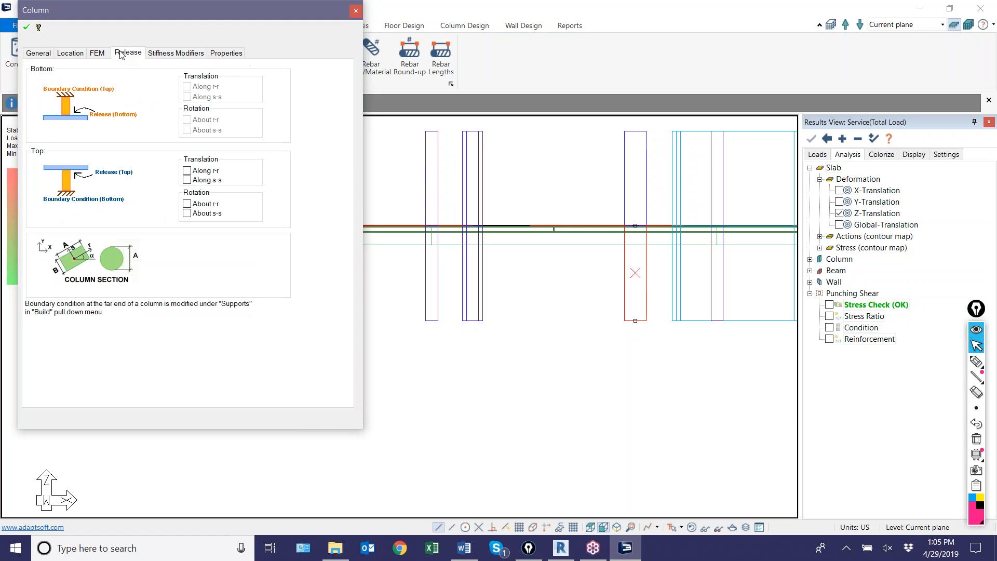
pyautogui.moveTo(188, 10); pyautogui.dragTo(599, 26)
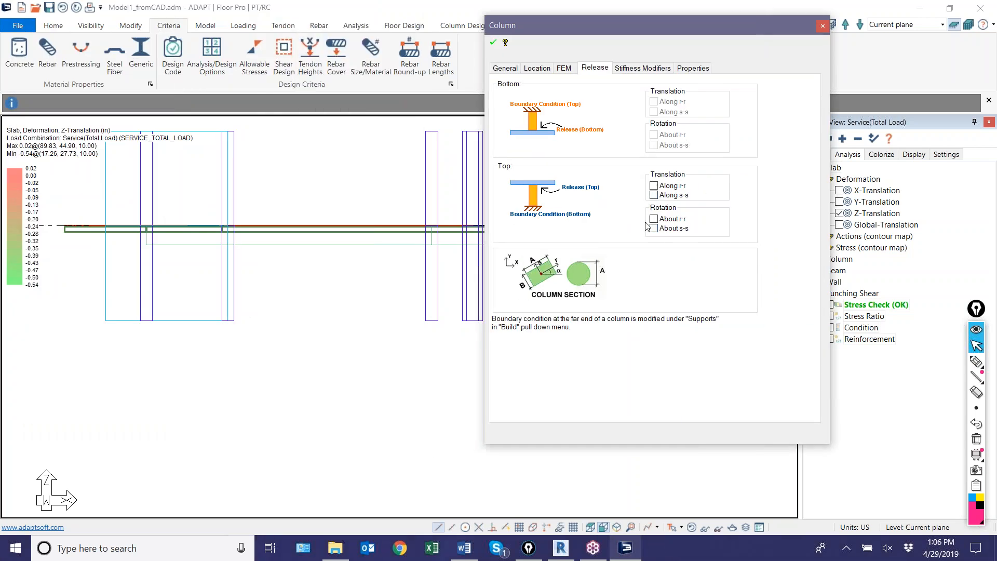
pyautogui.press('Escape')
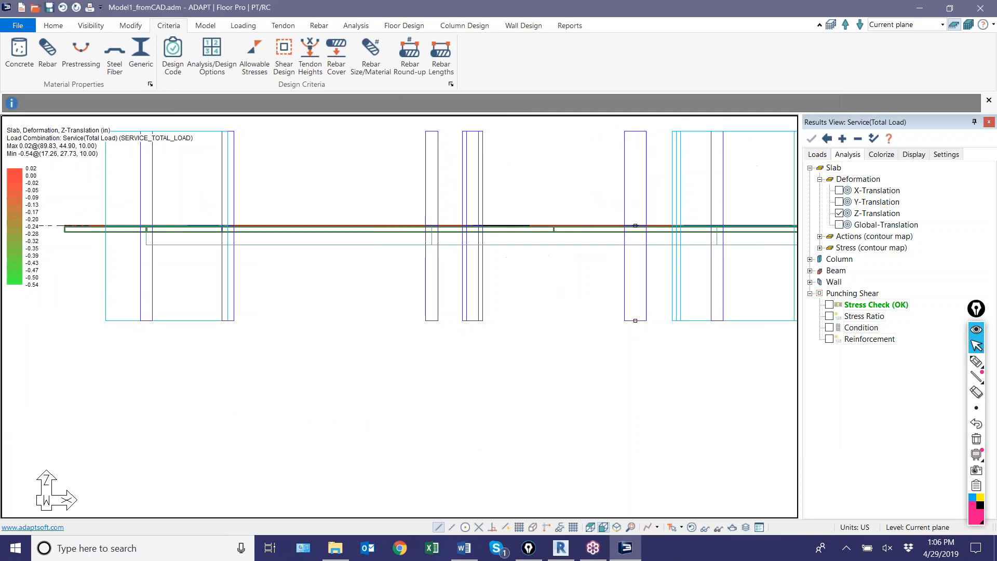